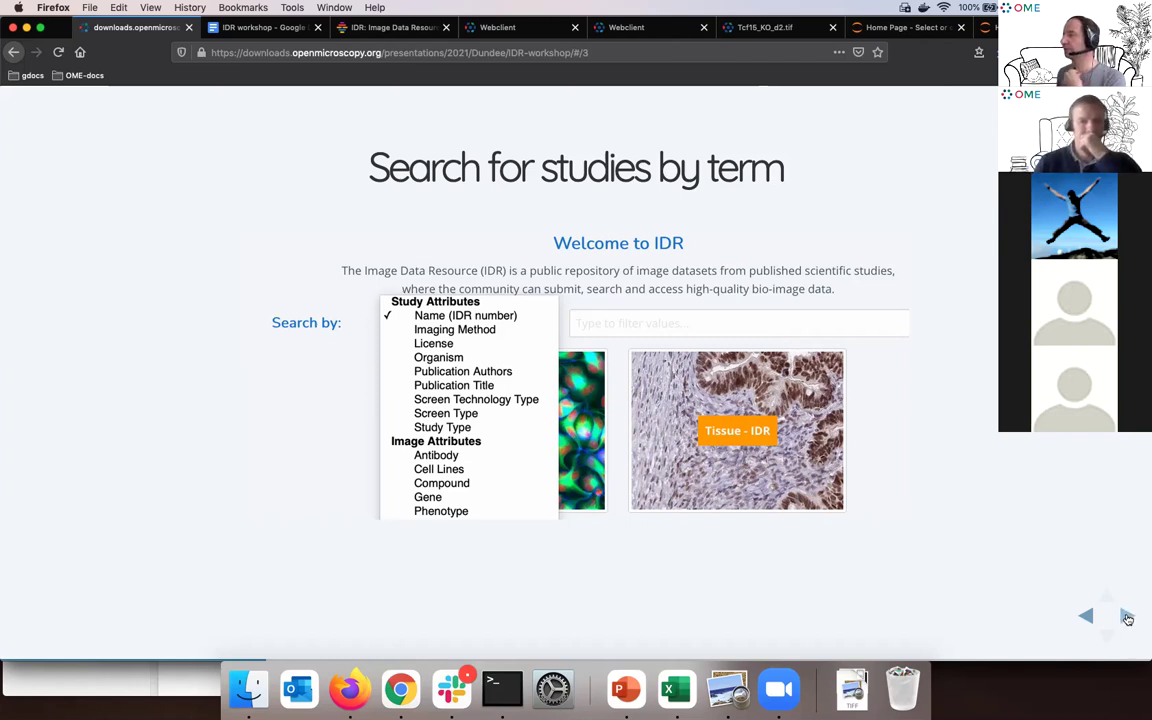
Page through the IDR workshop slides up to the analysis tools overview and return to the "Search for images by term and compare" slide.
{"action": "left_click", "coordinate": [1127, 618]}
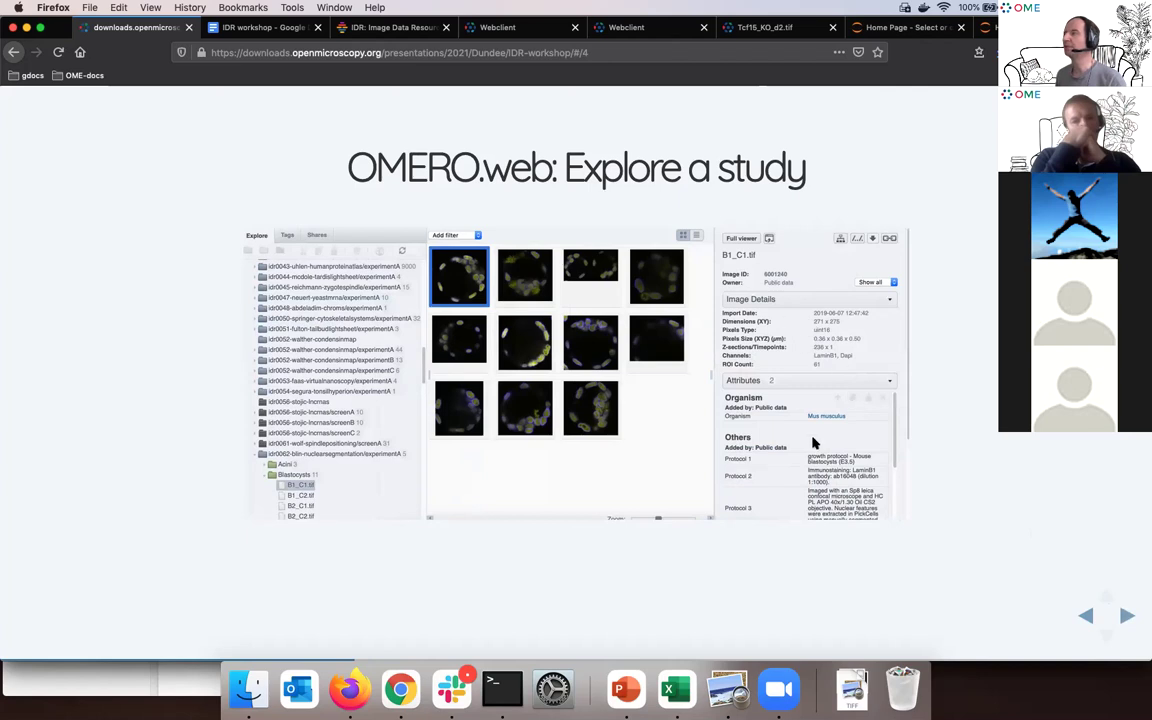
{"action": "left_click", "coordinate": [1126, 619]}
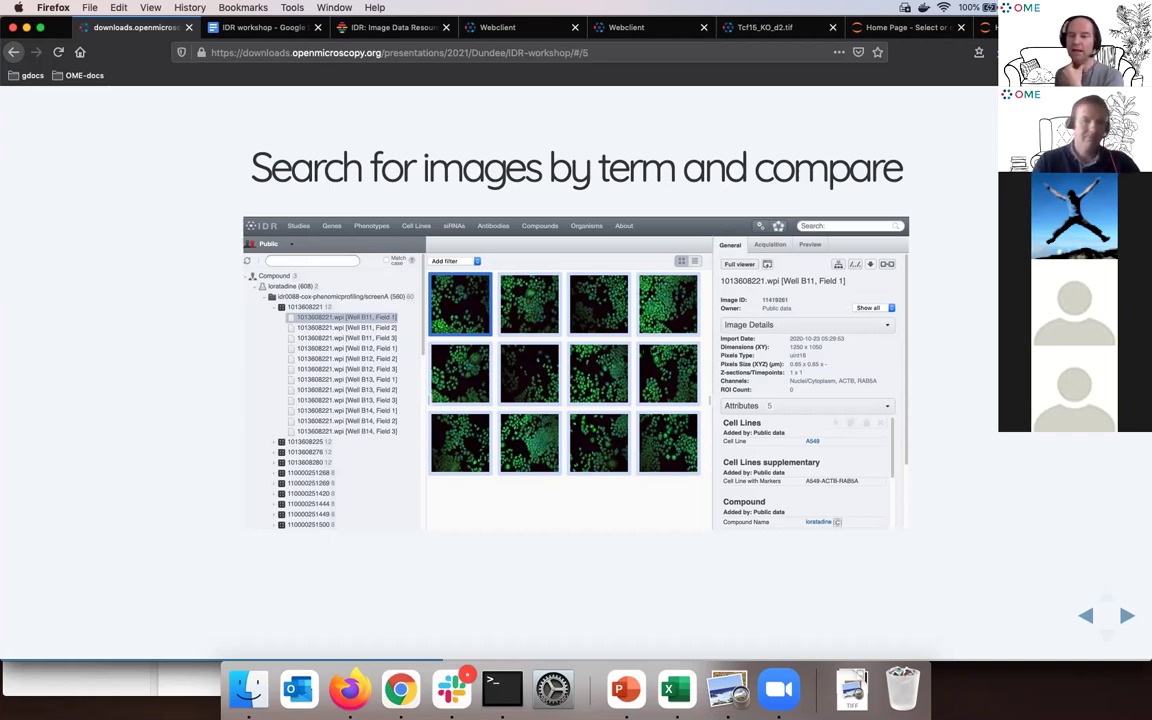
{"action": "left_click", "coordinate": [1127, 619]}
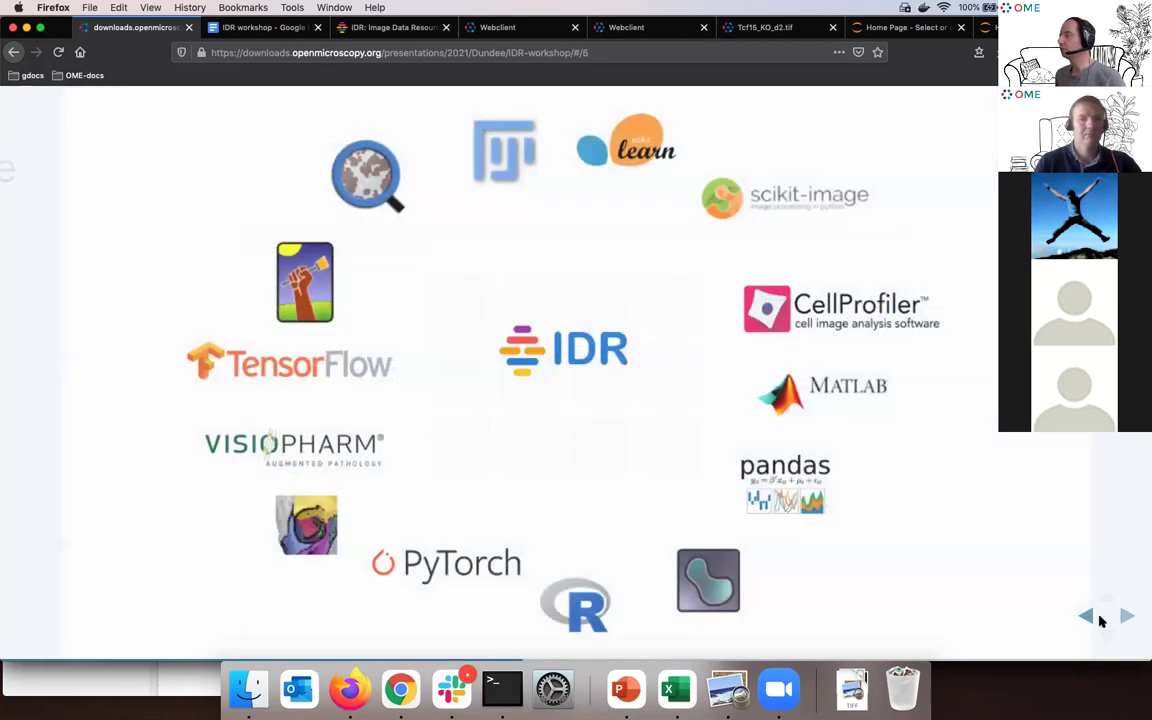
{"action": "left_click", "coordinate": [1085, 618]}
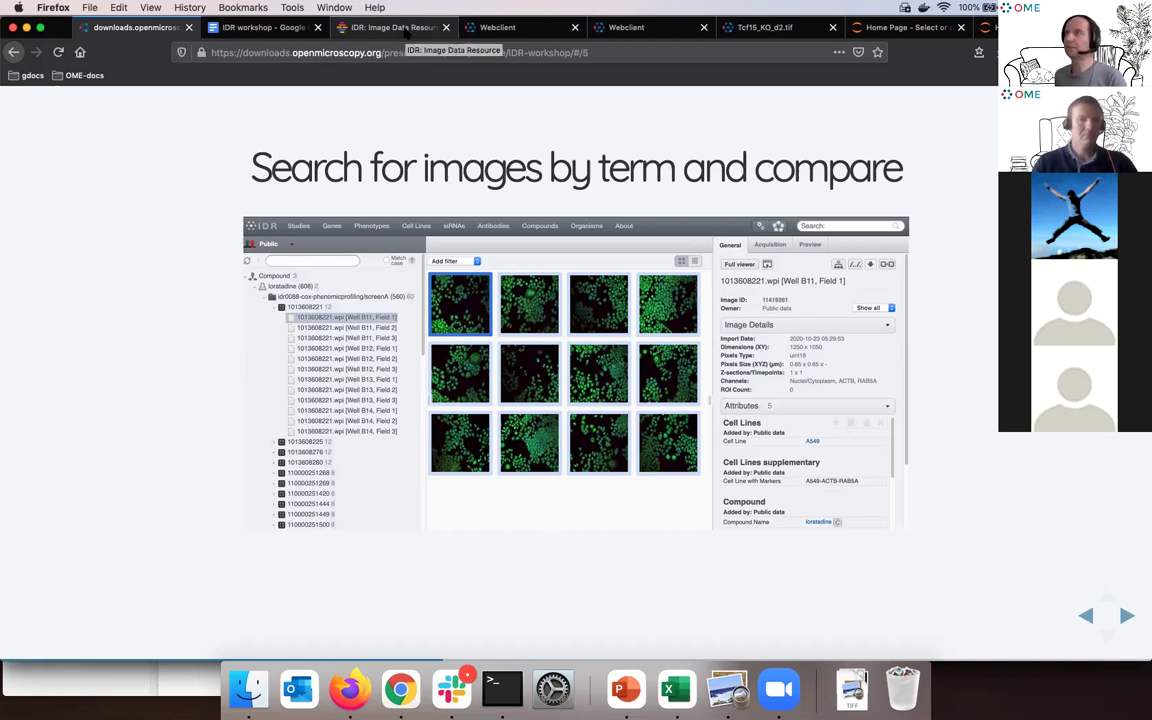
Switch to the open Image Data Resource page, reload its search results, and load the home page at idr.openmicroscopy.org.
{"action": "left_click", "coordinate": [406, 31]}
{"action": "scroll", "coordinate": [453, 226], "scroll_direction": "up", "scroll_amount": 10}
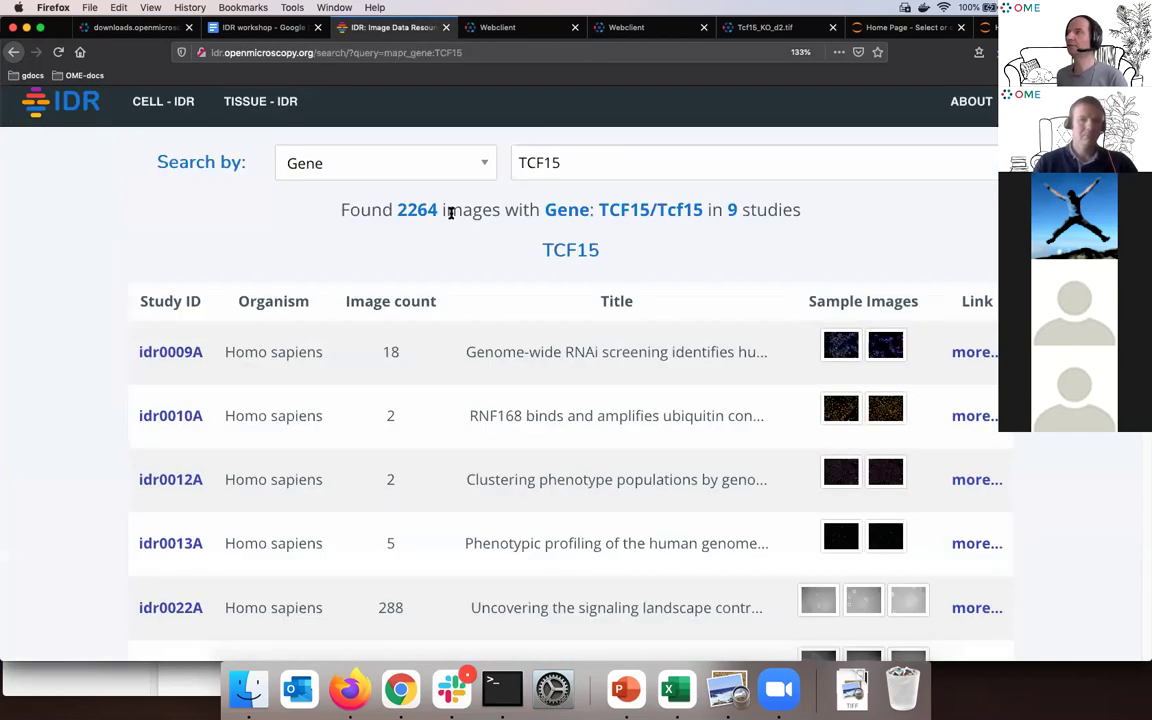
{"action": "left_click", "coordinate": [60, 55]}
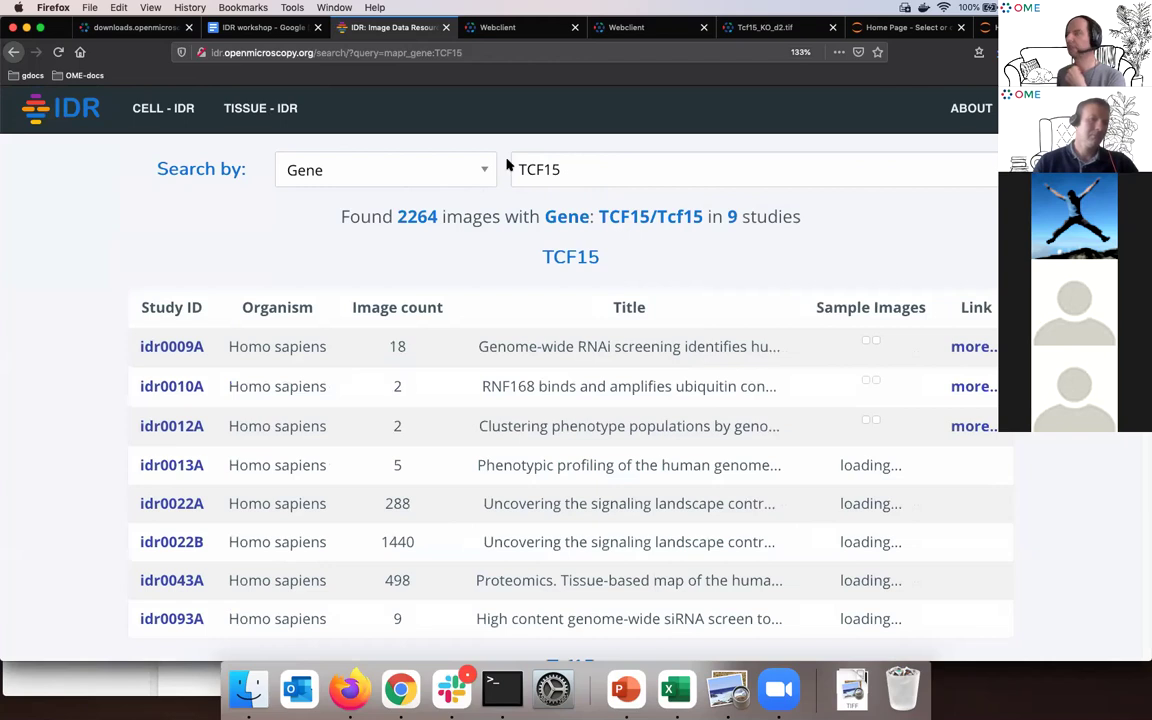
{"action": "left_click", "coordinate": [58, 52]}
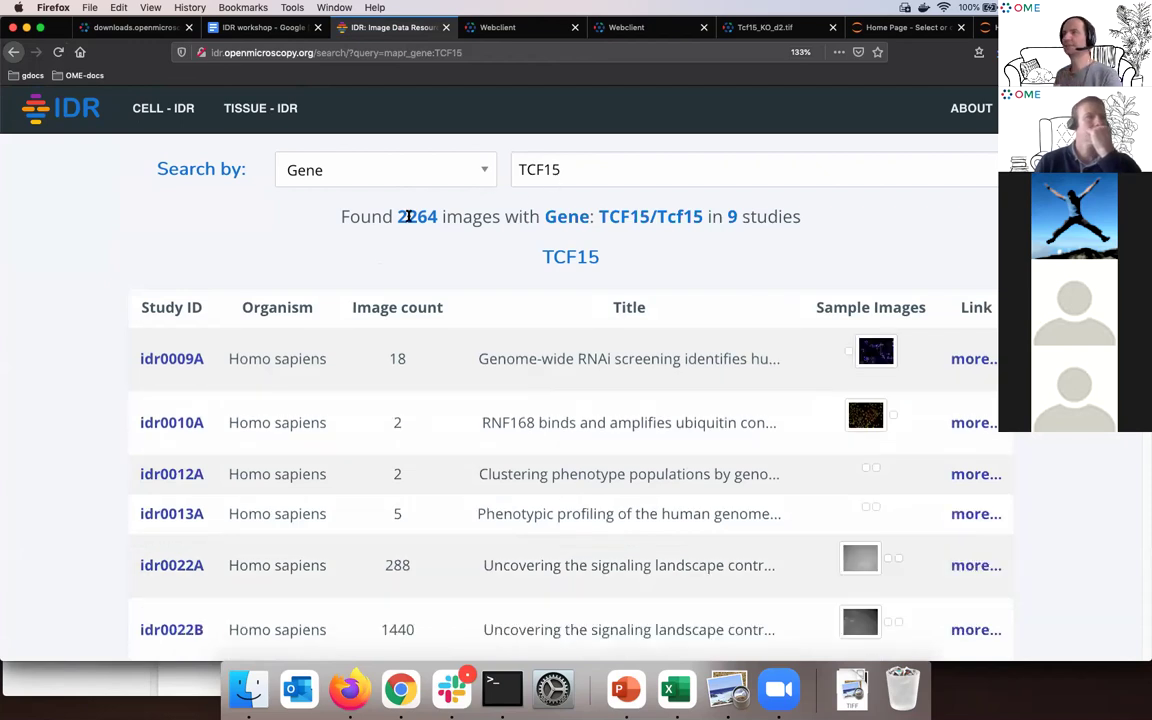
{"action": "left_click", "coordinate": [471, 58]}
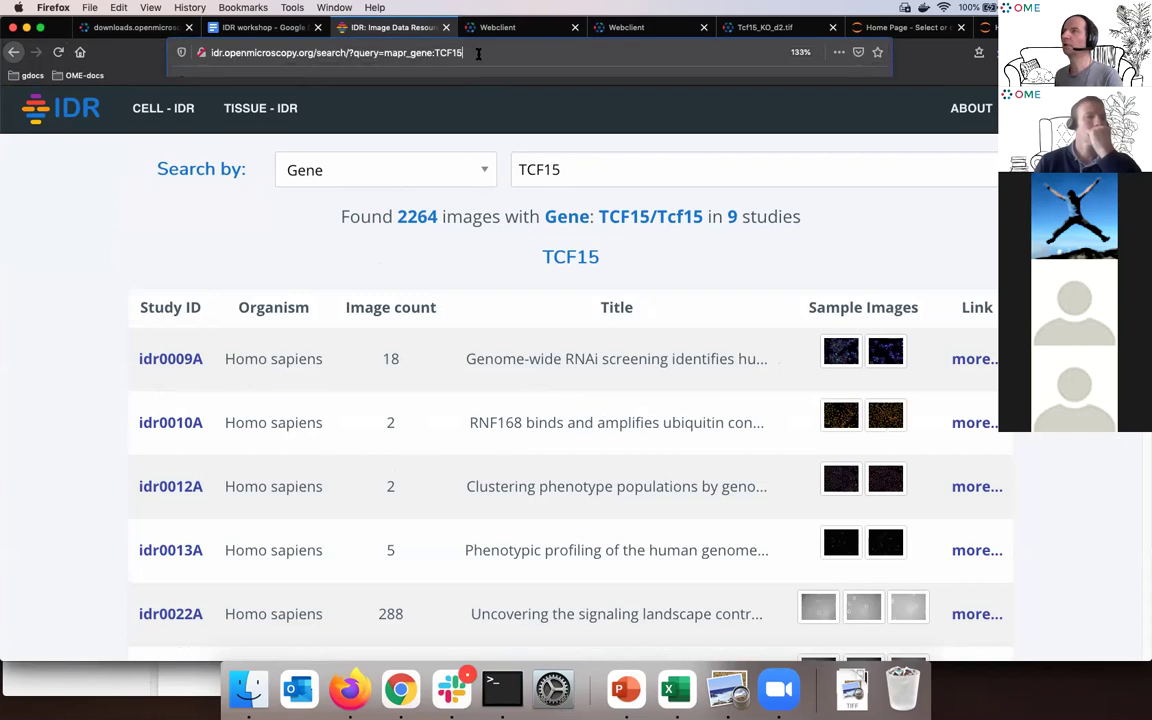
{"action": "type", "text": "idr"}
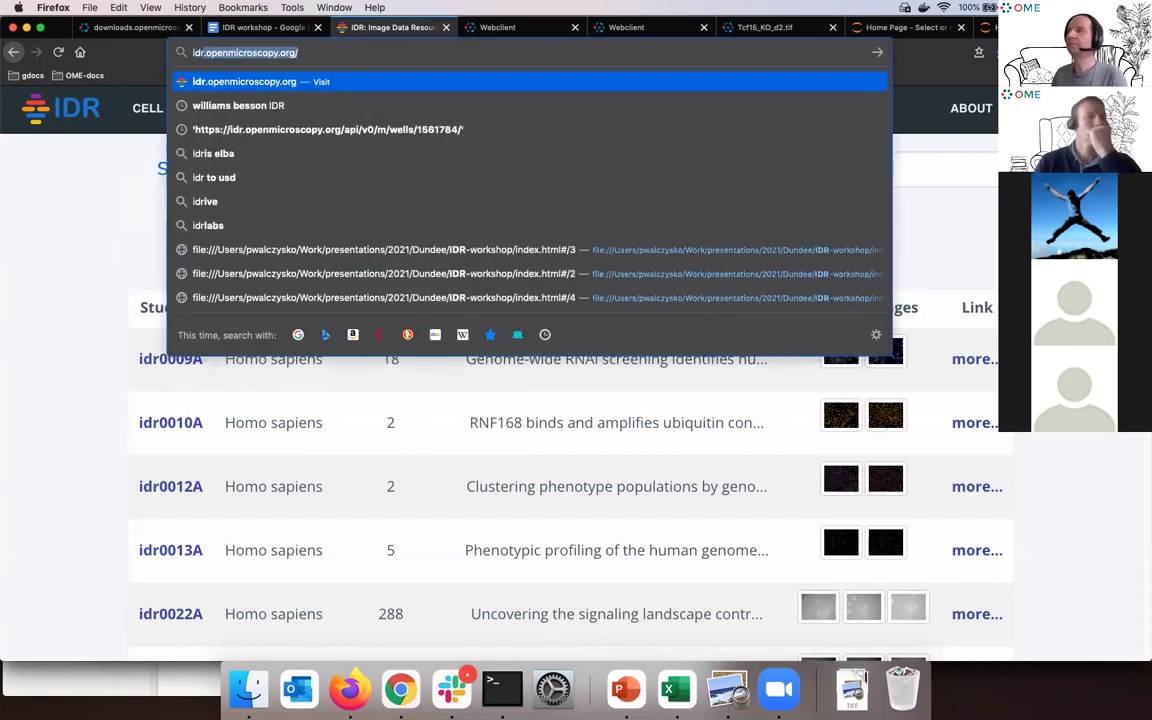
{"action": "key", "text": "Return"}
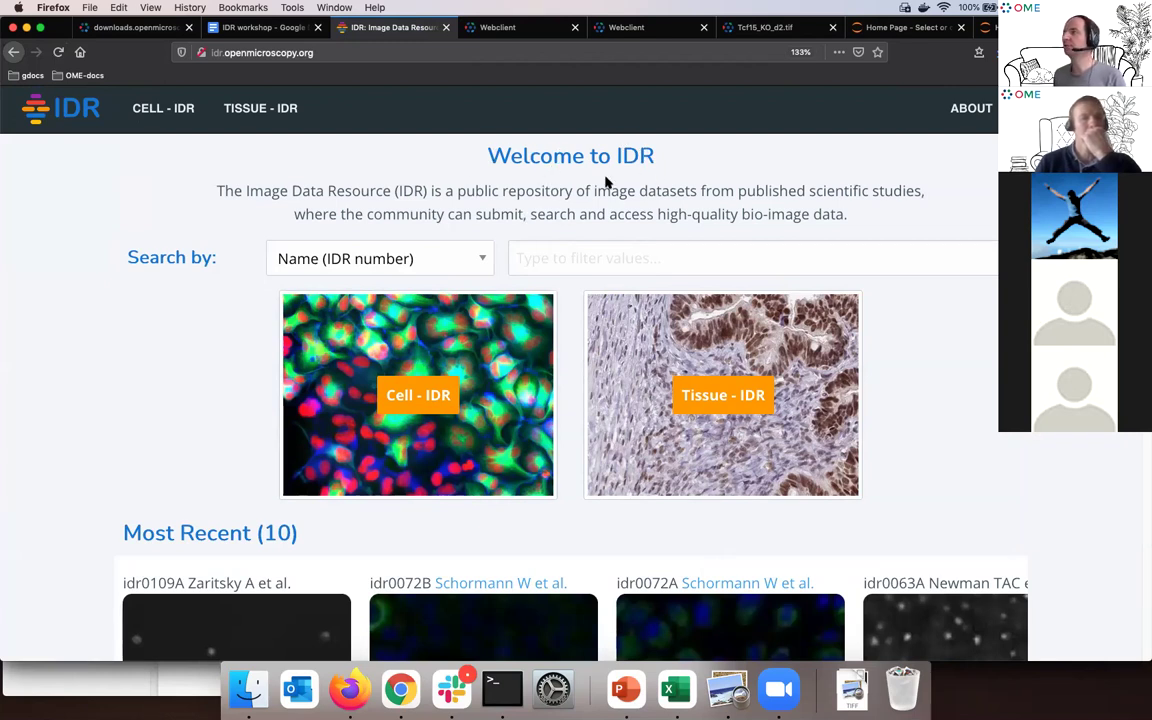
Search the IDR by the Gene attribute for tcf15, choosing the suggested symbol TCF15.
{"action": "left_click", "coordinate": [481, 258]}
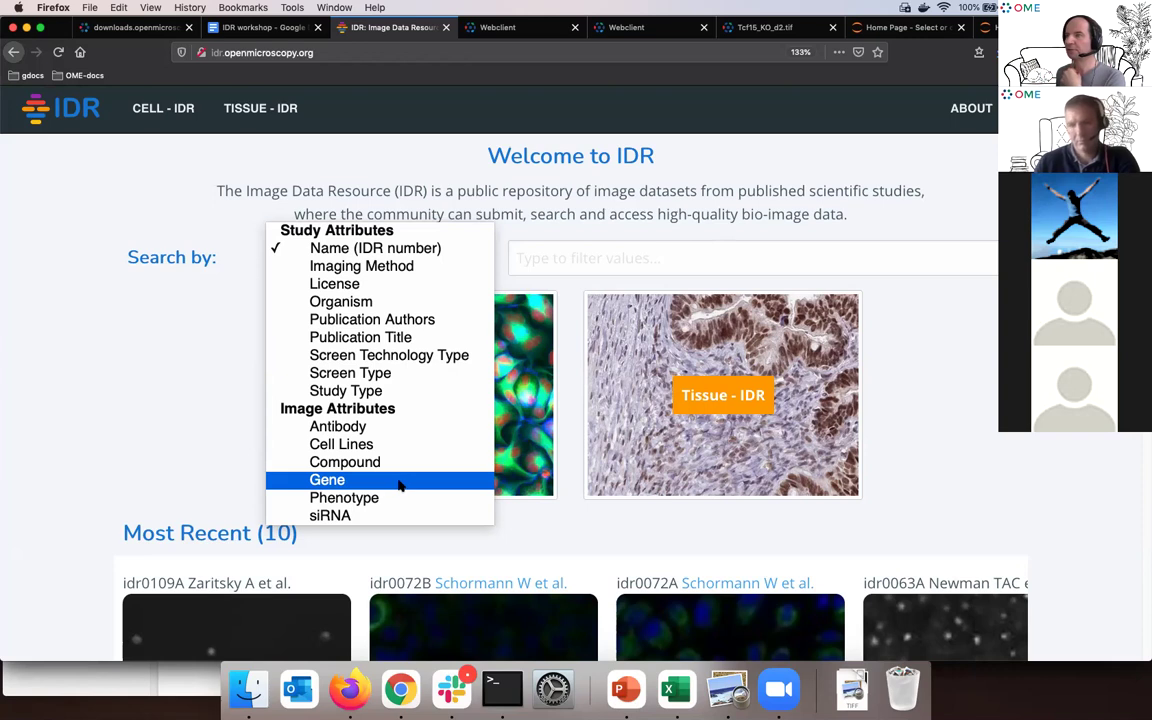
{"action": "left_click", "coordinate": [399, 482]}
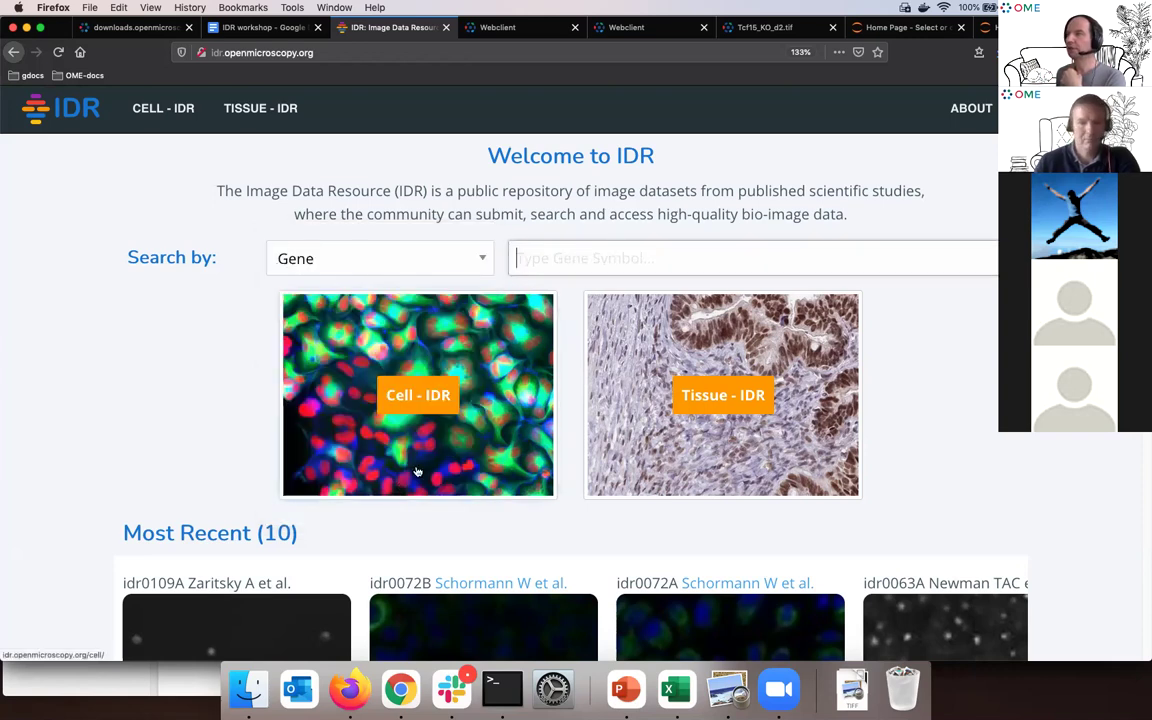
{"action": "left_click", "coordinate": [562, 252]}
{"action": "type", "text": "t"}
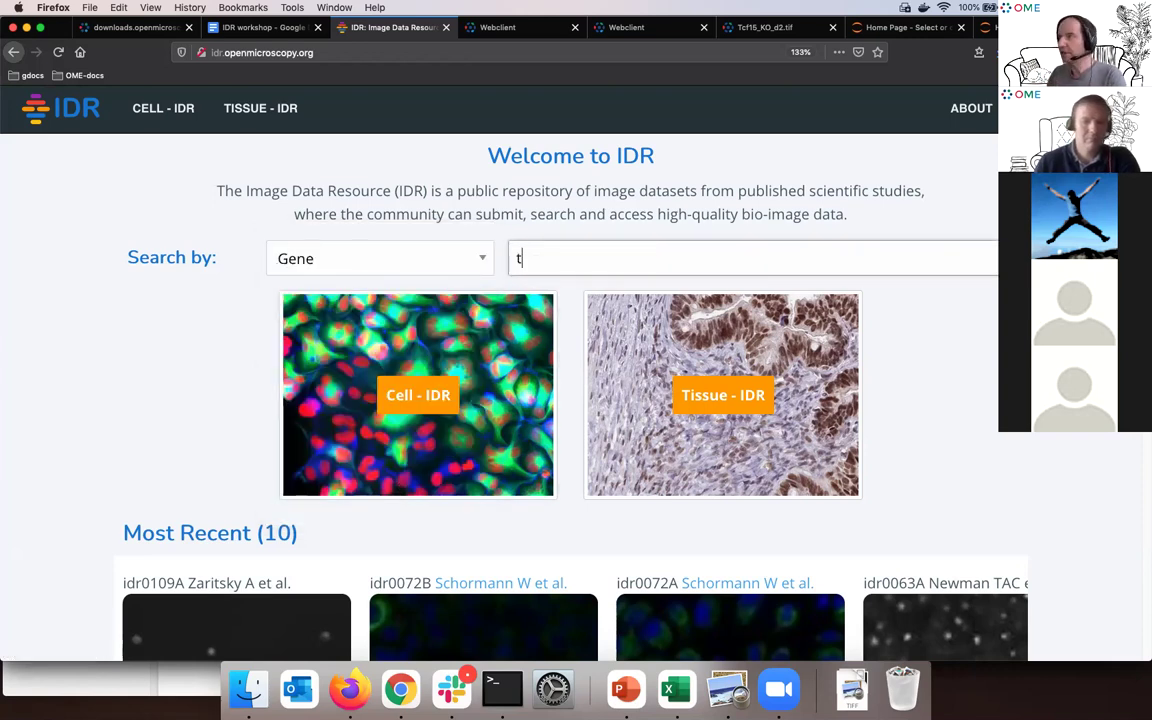
{"action": "type", "text": "cf15"}
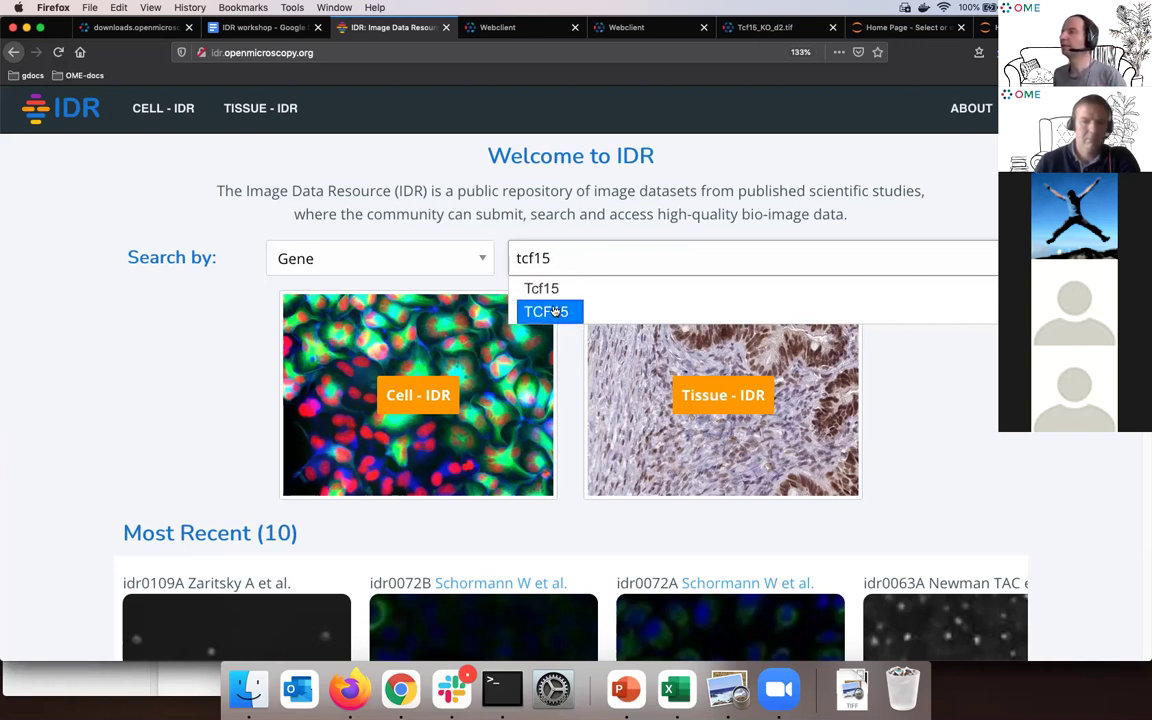
{"action": "left_click", "coordinate": [555, 311]}
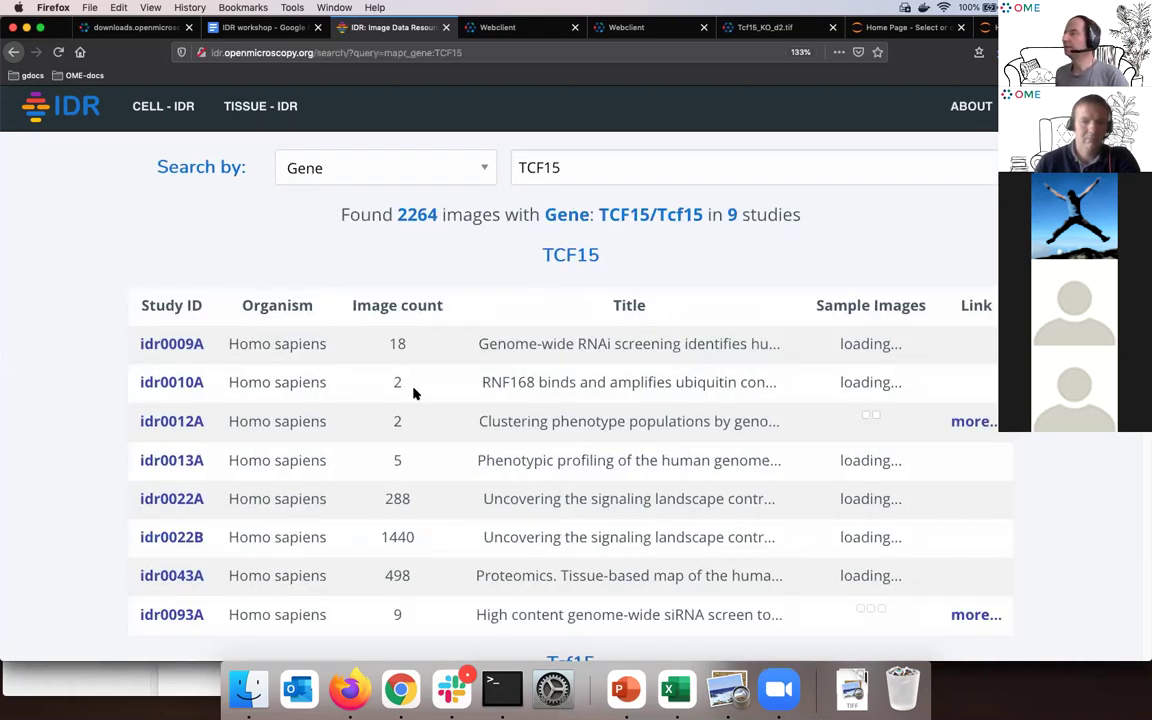
Examine the TCF15/Tcf15 search results, comparing the studies' organisms, image counts, titles and sample images.
{"action": "scroll", "coordinate": [420, 385], "scroll_direction": "down", "scroll_amount": 4}
{"action": "scroll", "coordinate": [414, 394], "scroll_direction": "down", "scroll_amount": 2}
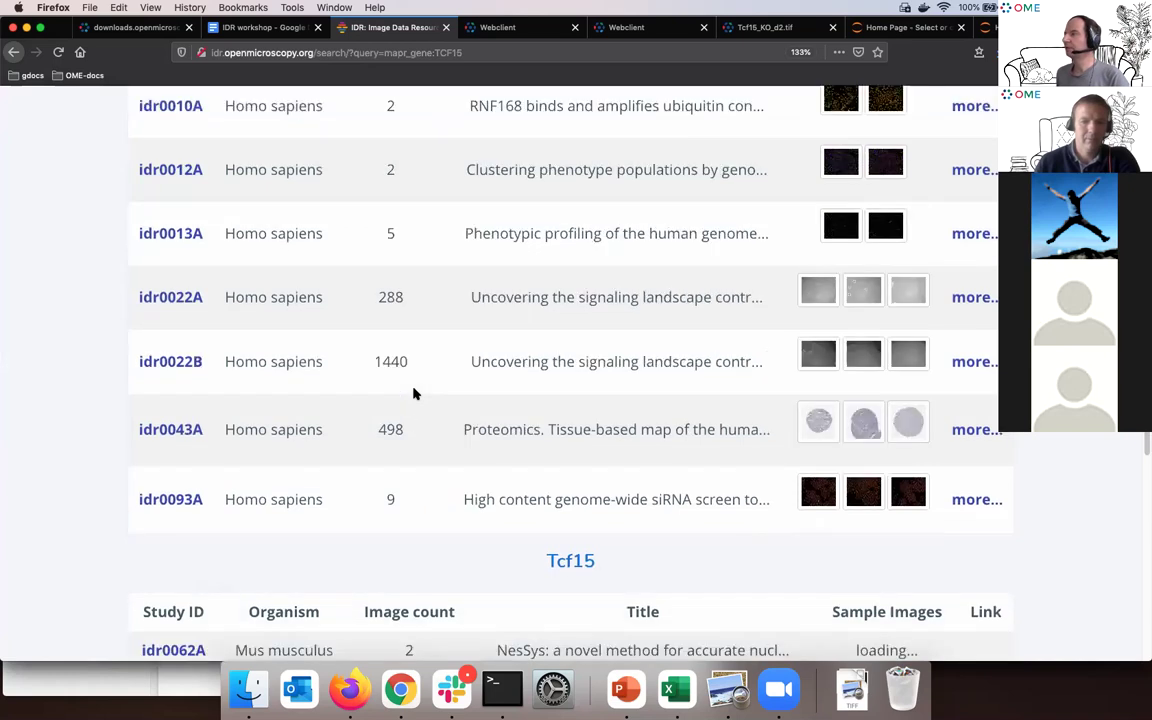
{"action": "scroll", "coordinate": [414, 394], "scroll_direction": "up", "scroll_amount": 5}
{"action": "scroll", "coordinate": [430, 390], "scroll_direction": "up", "scroll_amount": 1}
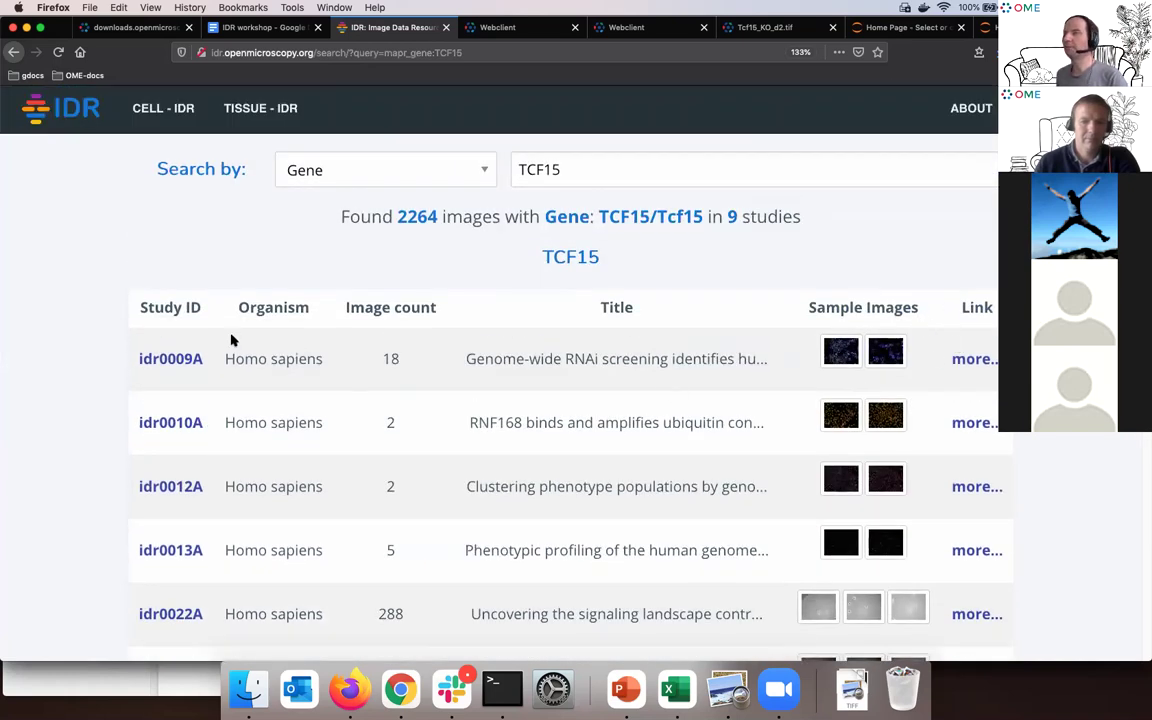
{"action": "scroll", "coordinate": [165, 388], "scroll_direction": "down", "scroll_amount": 5}
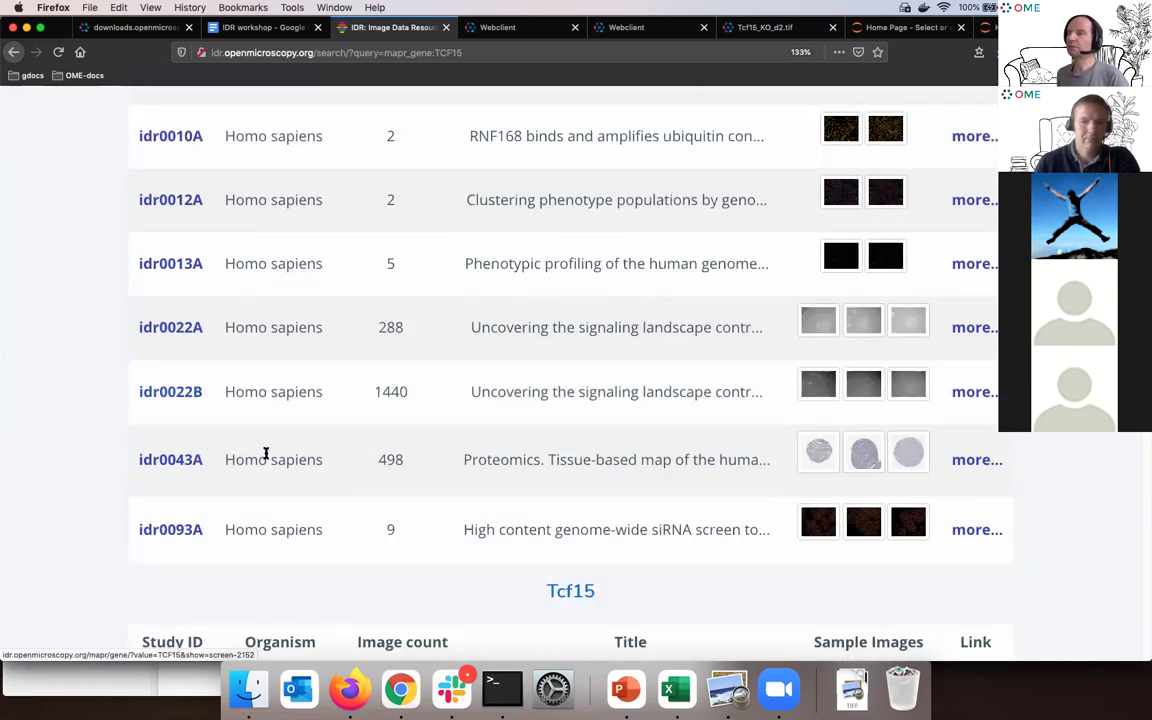
{"action": "scroll", "coordinate": [224, 406], "scroll_direction": "up", "scroll_amount": 5}
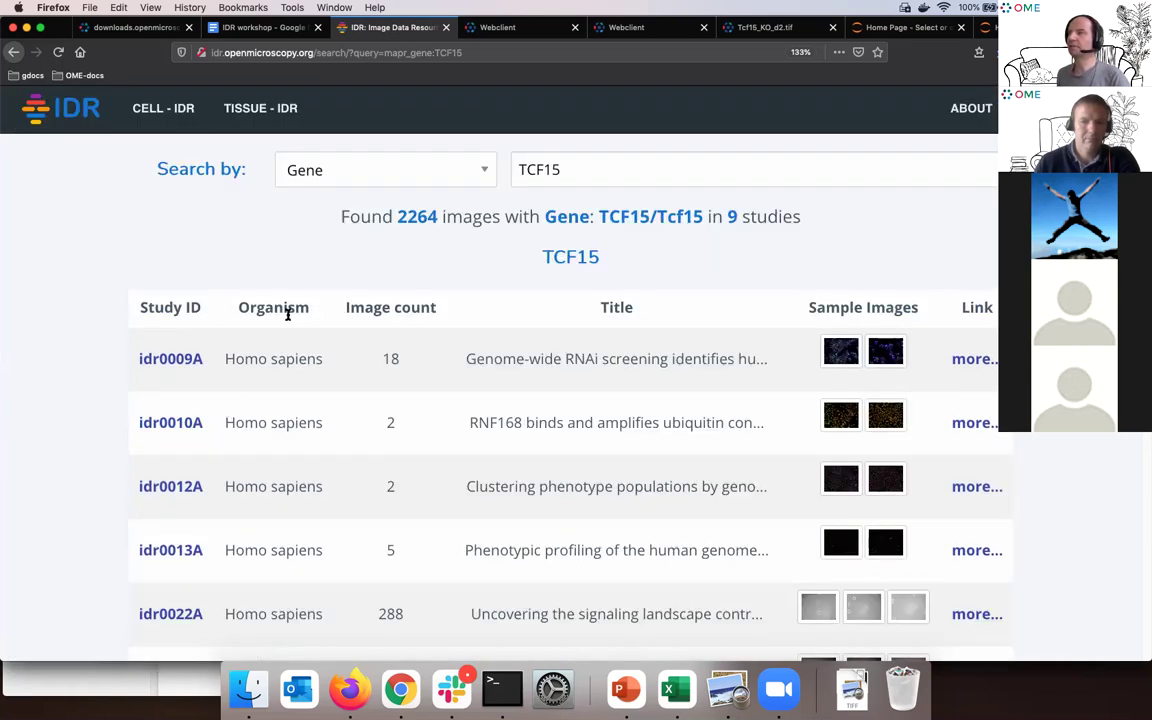
{"action": "scroll", "coordinate": [240, 318], "scroll_direction": "down", "scroll_amount": 4}
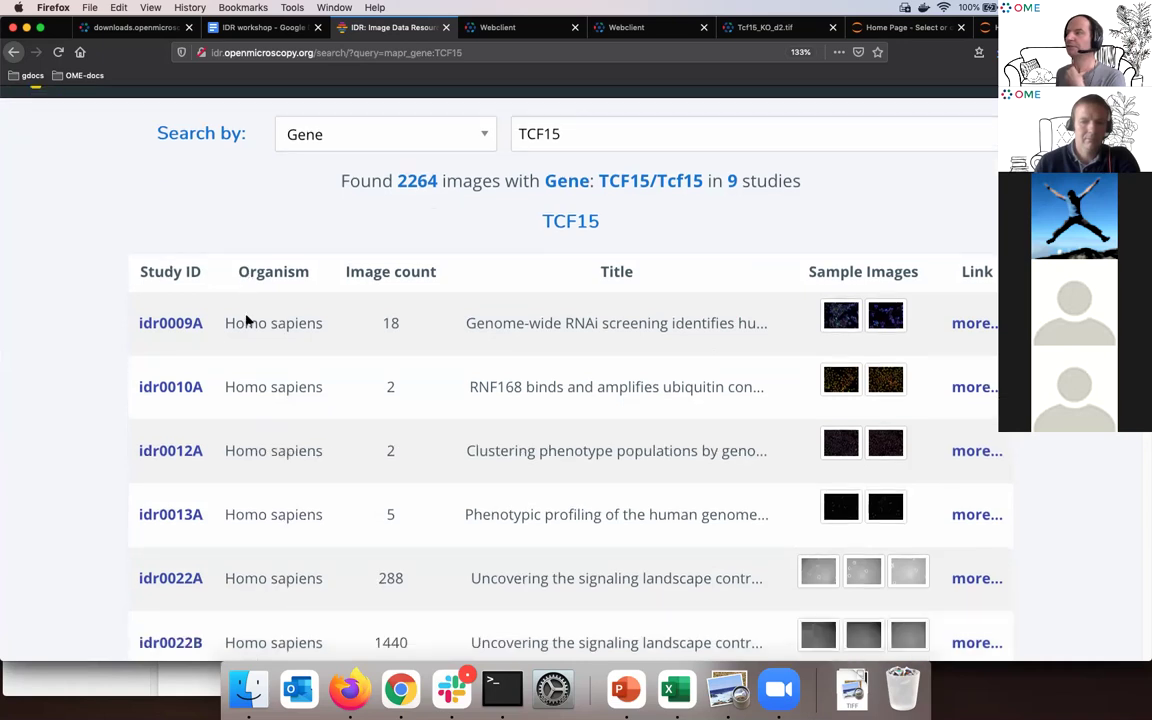
{"action": "scroll", "coordinate": [247, 320], "scroll_direction": "down", "scroll_amount": 3}
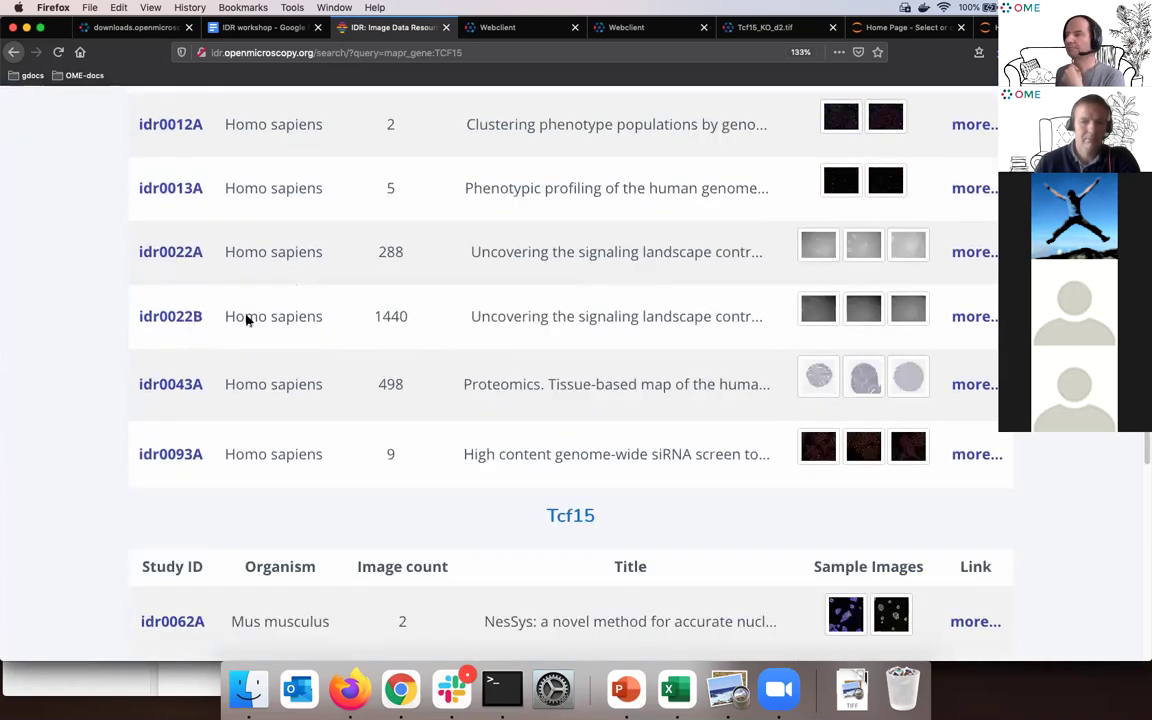
{"action": "scroll", "coordinate": [257, 337], "scroll_direction": "down", "scroll_amount": 4}
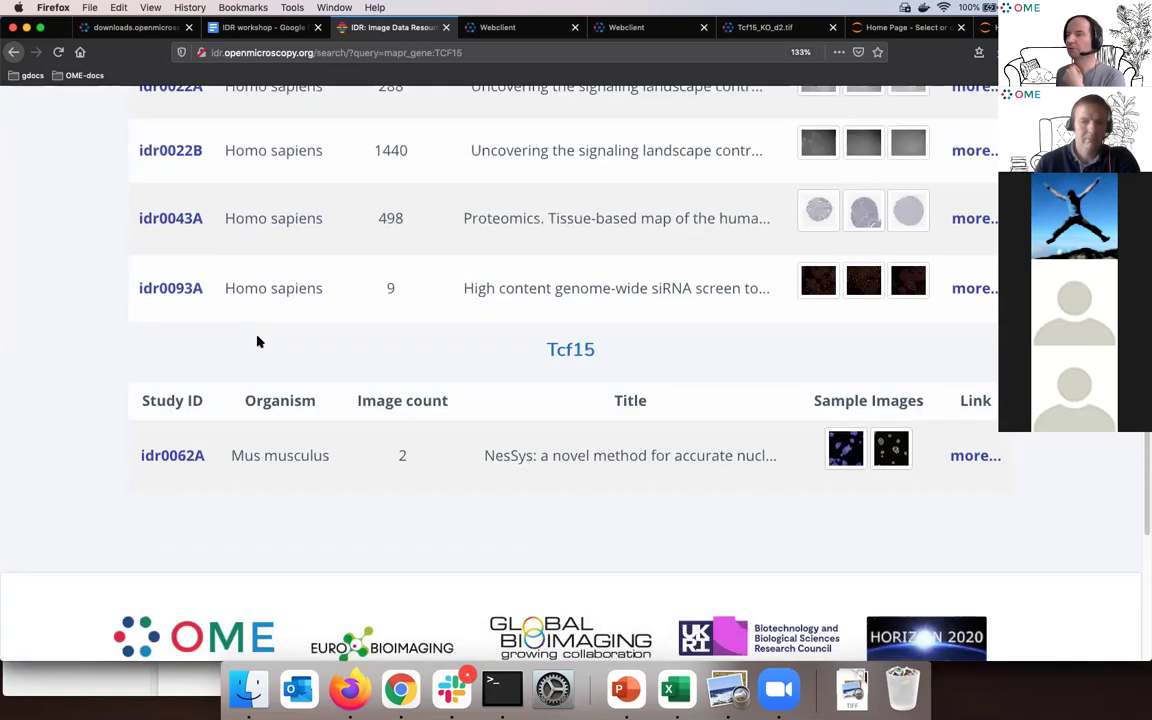
{"action": "scroll", "coordinate": [257, 340], "scroll_direction": "up", "scroll_amount": 9}
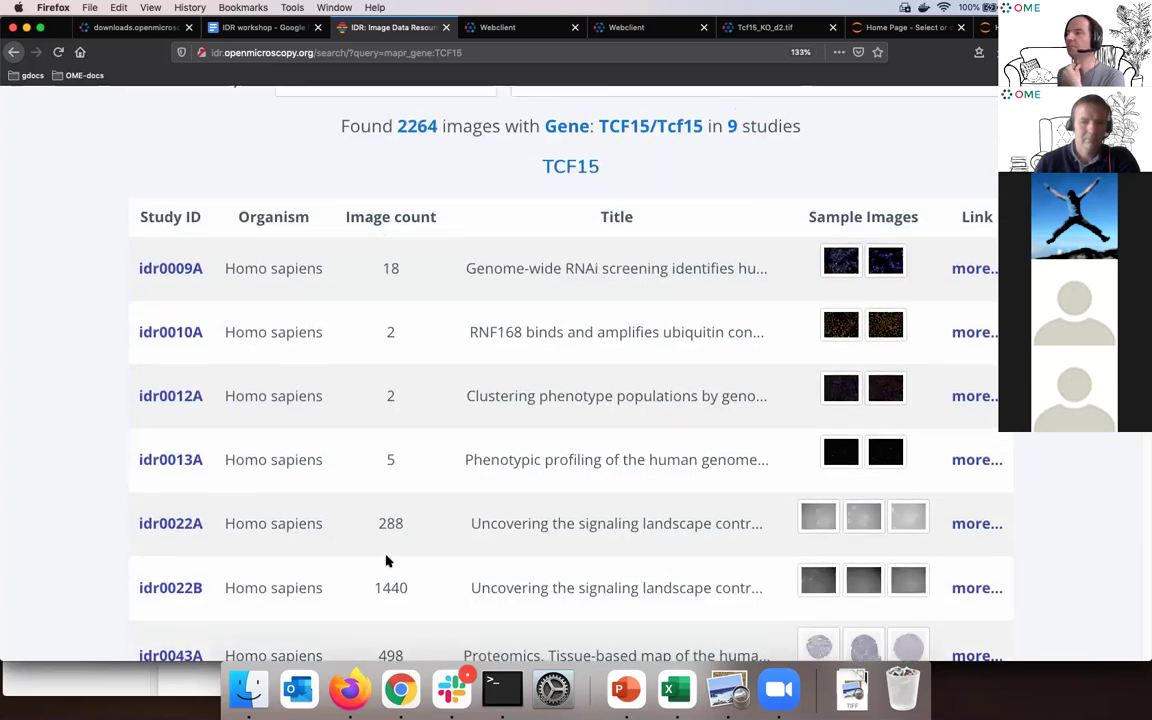
{"action": "scroll", "coordinate": [388, 555], "scroll_direction": "down", "scroll_amount": 4}
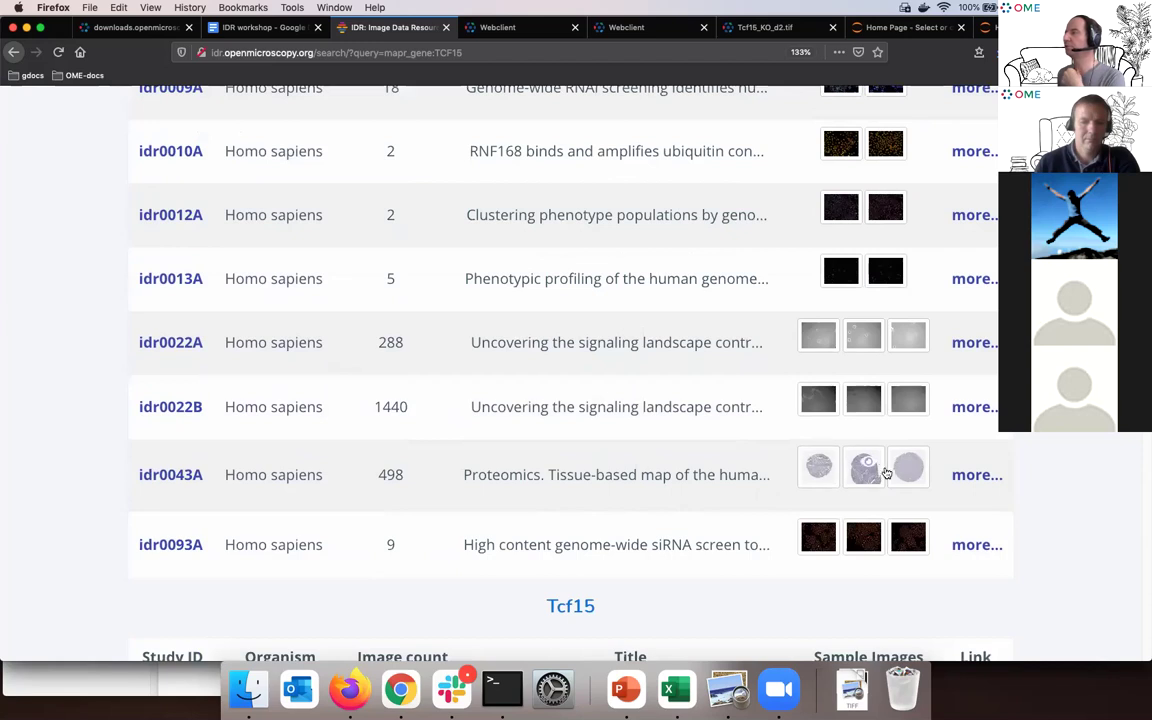
{"action": "scroll", "coordinate": [870, 445], "scroll_direction": "up", "scroll_amount": 2}
{"action": "scroll", "coordinate": [852, 418], "scroll_direction": "up", "scroll_amount": 3}
{"action": "scroll", "coordinate": [852, 418], "scroll_direction": "down", "scroll_amount": 5}
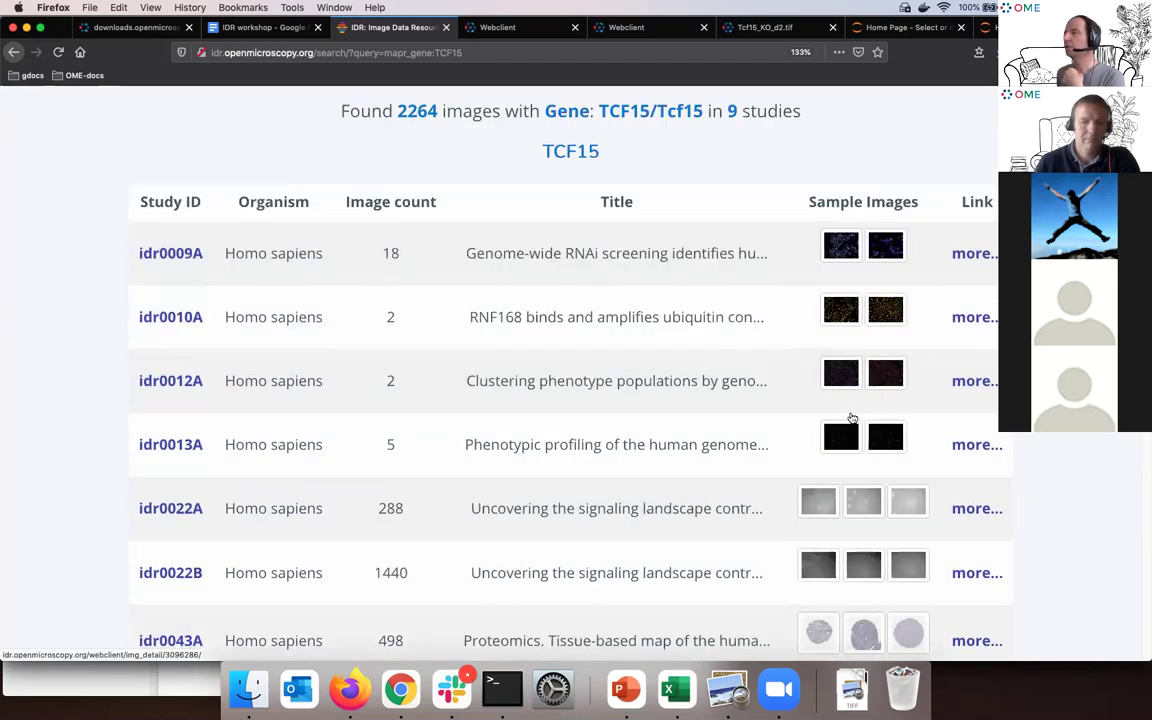
Open the details of mouse study idr0062A under the Tcf15 results and enlarge the image thumbnails of its Acini dataset.
{"action": "scroll", "coordinate": [852, 418], "scroll_direction": "down", "scroll_amount": 5}
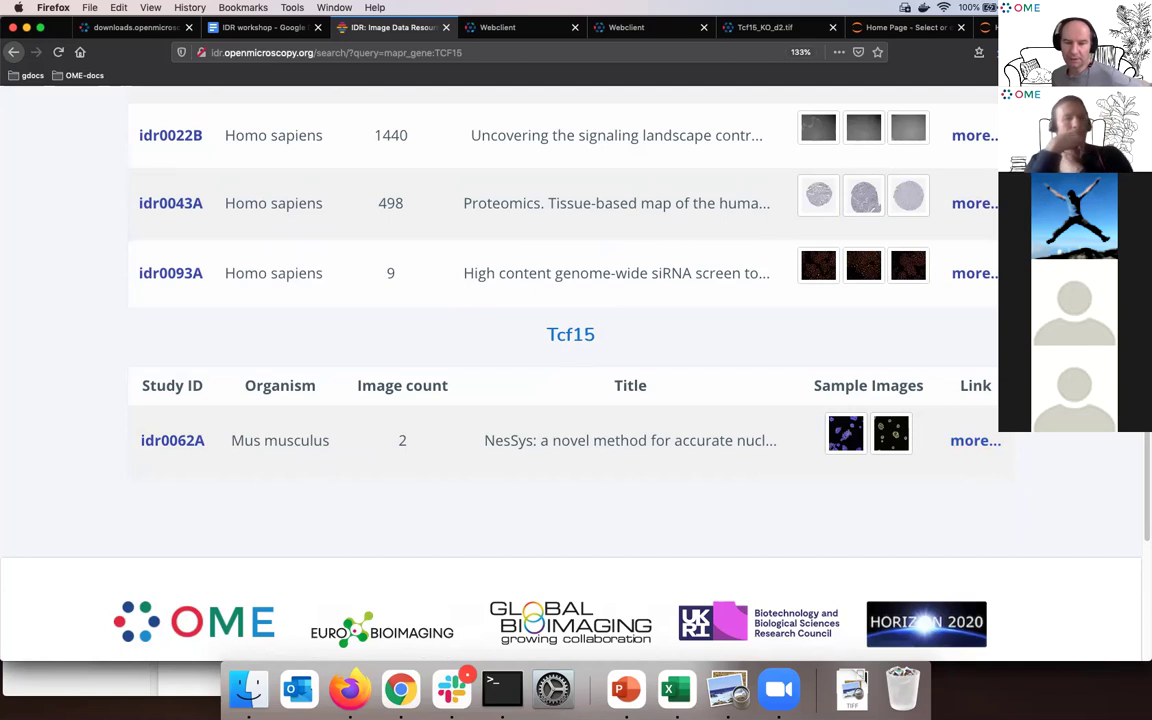
{"action": "left_click", "coordinate": [973, 445]}
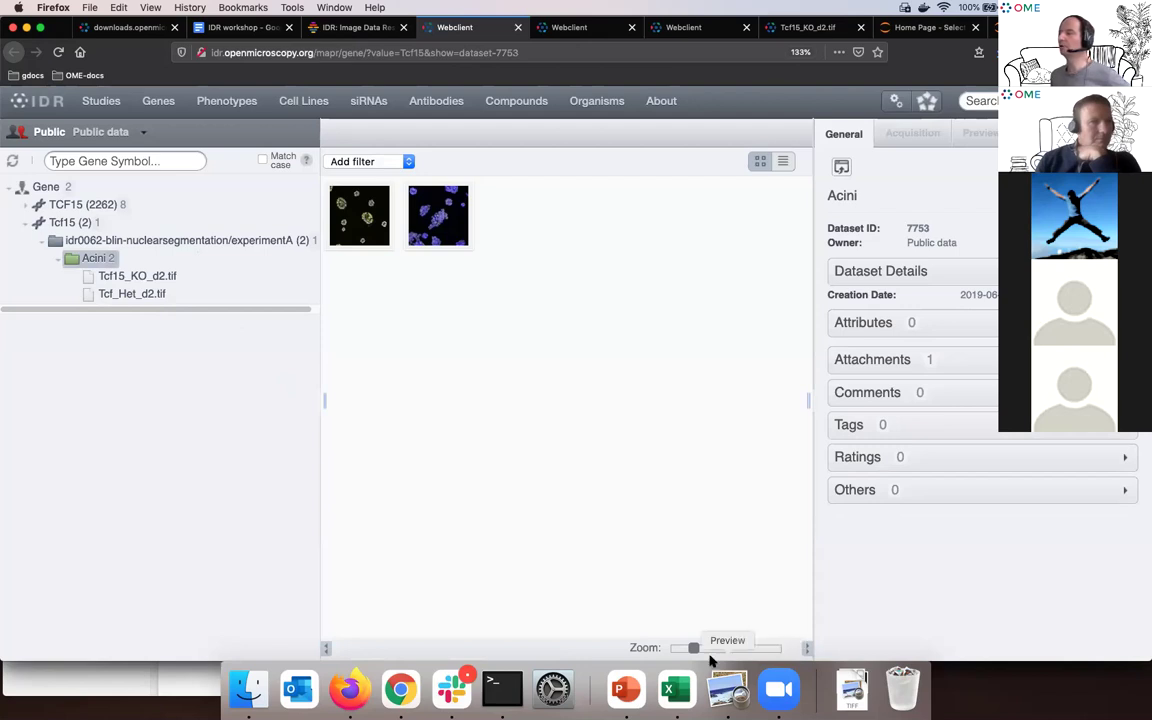
{"action": "left_click_drag", "start_coordinate": [692, 648], "coordinate": [712, 648]}
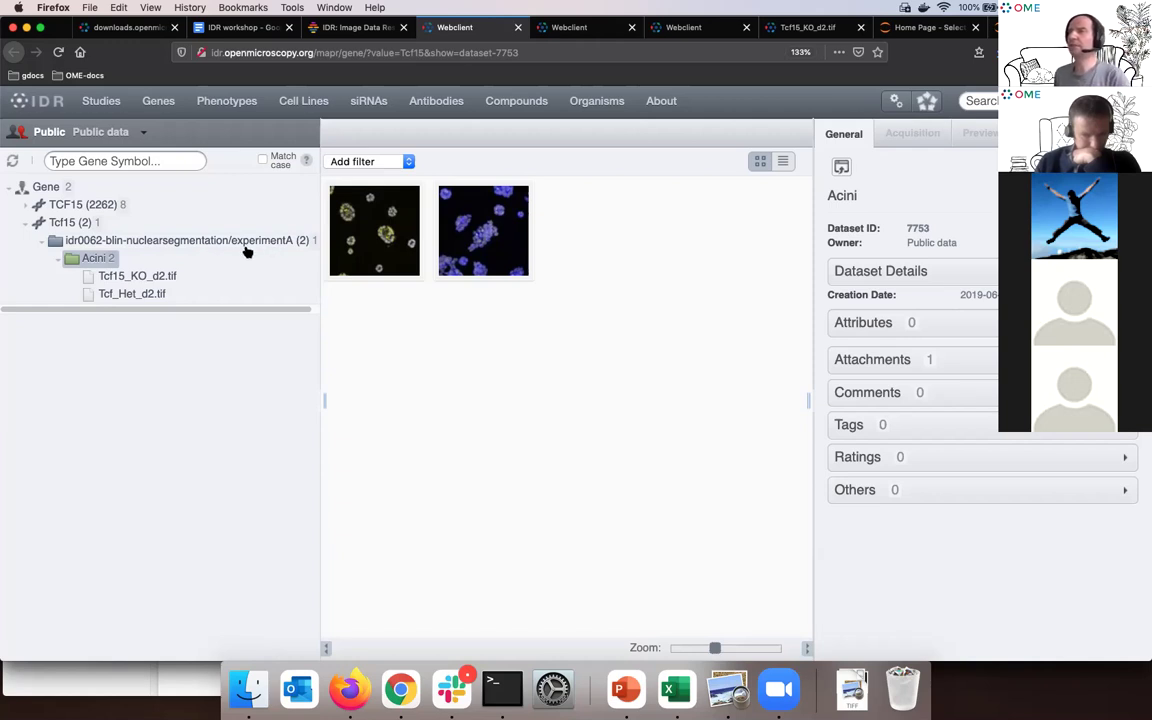
Select the image Tcf15_KO_d2.tif, review its attributes, and open the Ensembl page linked from its gene identifier.
{"action": "left_click", "coordinate": [155, 280]}
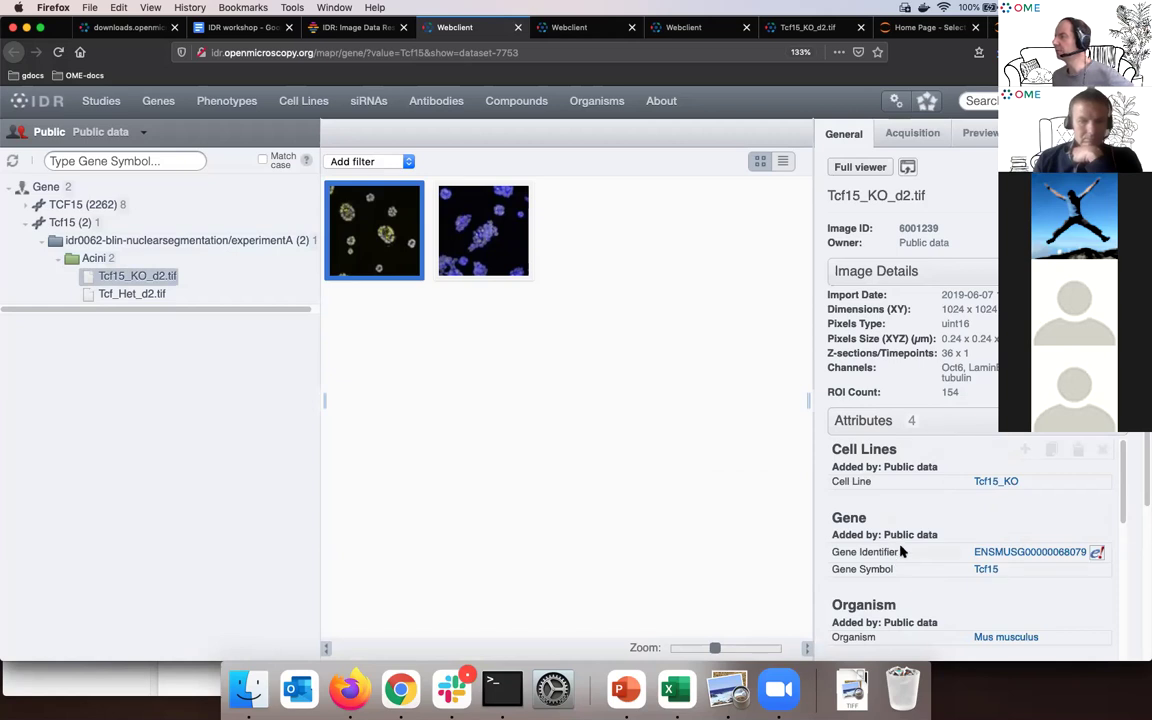
{"action": "scroll", "coordinate": [930, 545], "scroll_direction": "down", "scroll_amount": 2}
{"action": "scroll", "coordinate": [953, 540], "scroll_direction": "up", "scroll_amount": 2}
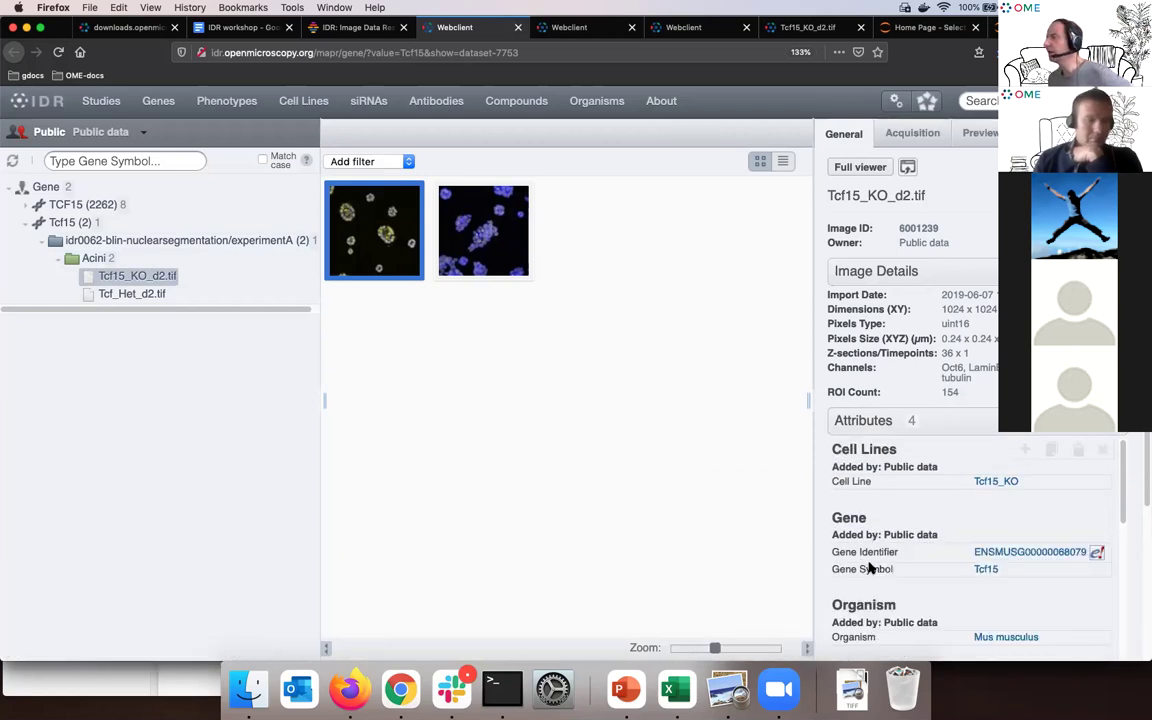
{"action": "left_click", "coordinate": [1095, 556]}
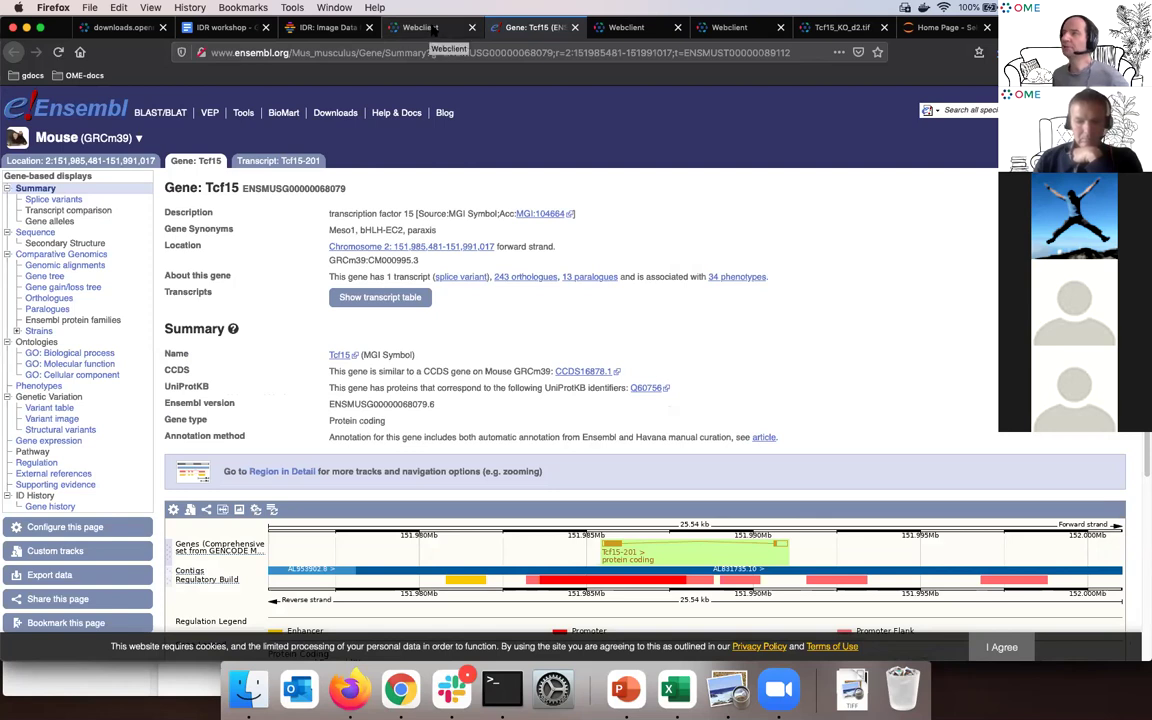
Copy the link to project idr0062-blin-nuclearsegmentation/experimentA from the gene results and load it in place of the Ensembl page.
{"action": "left_click", "coordinate": [434, 30]}
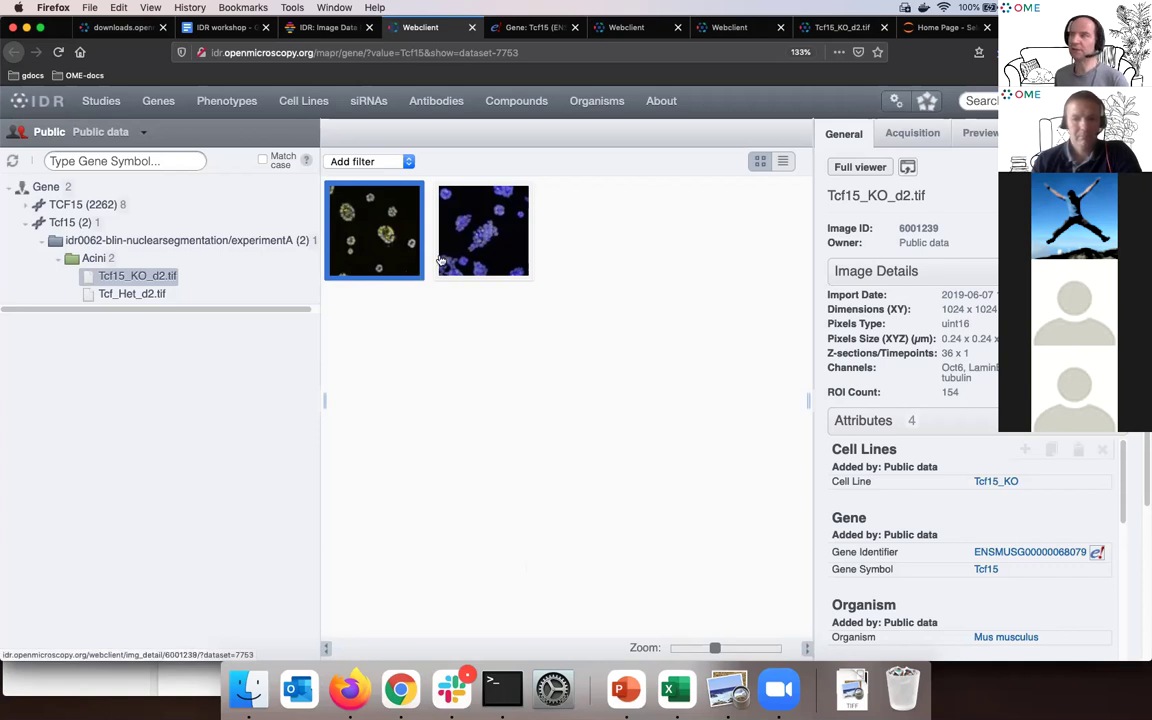
{"action": "left_click", "coordinate": [180, 244]}
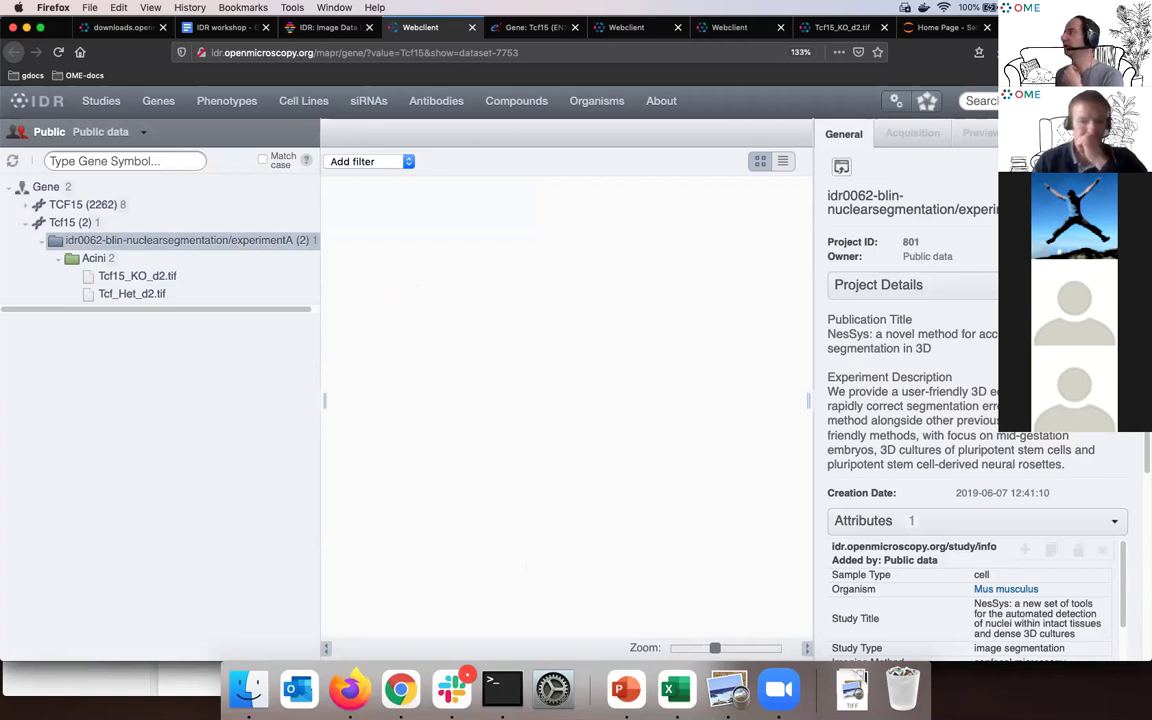
{"action": "left_click", "coordinate": [841, 166]}
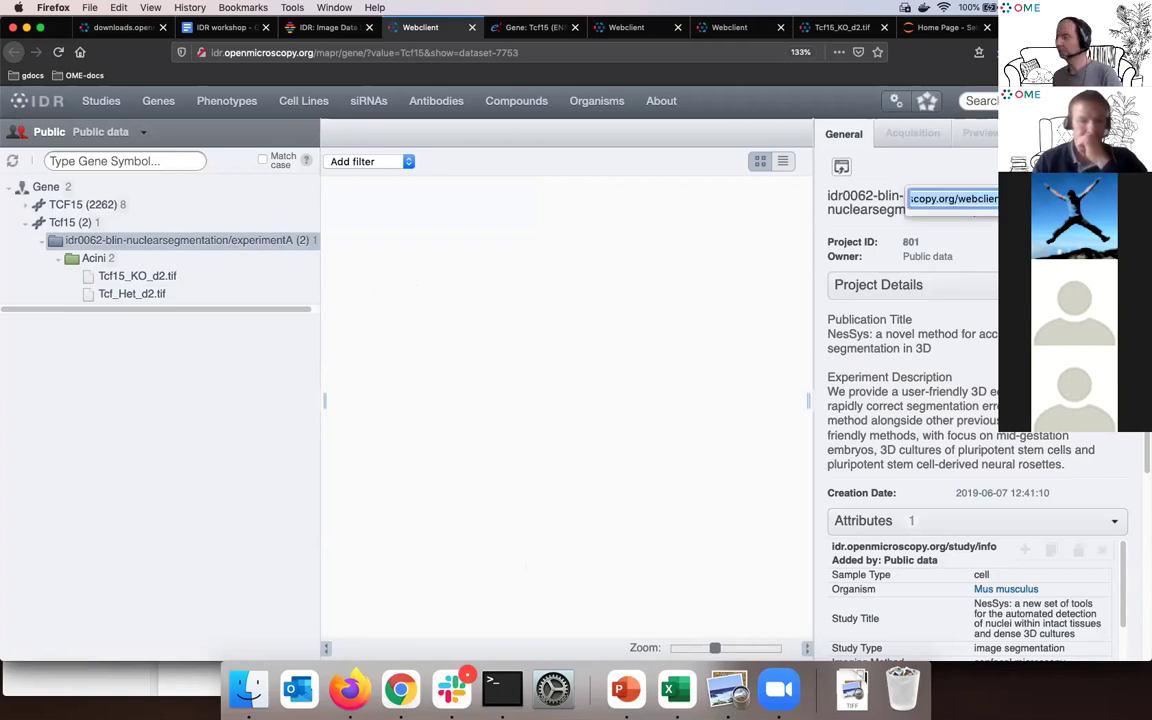
{"action": "left_click", "coordinate": [537, 28]}
{"action": "left_click", "coordinate": [407, 53]}
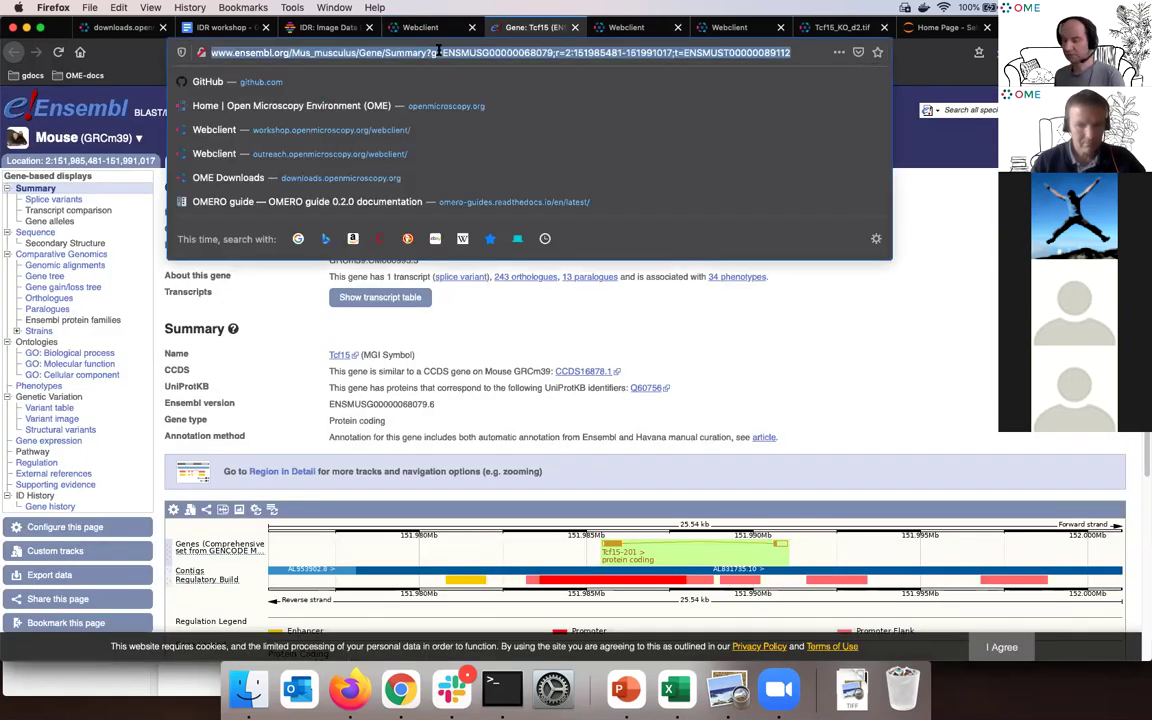
{"action": "type", "text": "idr.openmicroscopy.org/webclient/?show=project-801"}
{"action": "key", "text": "Return"}
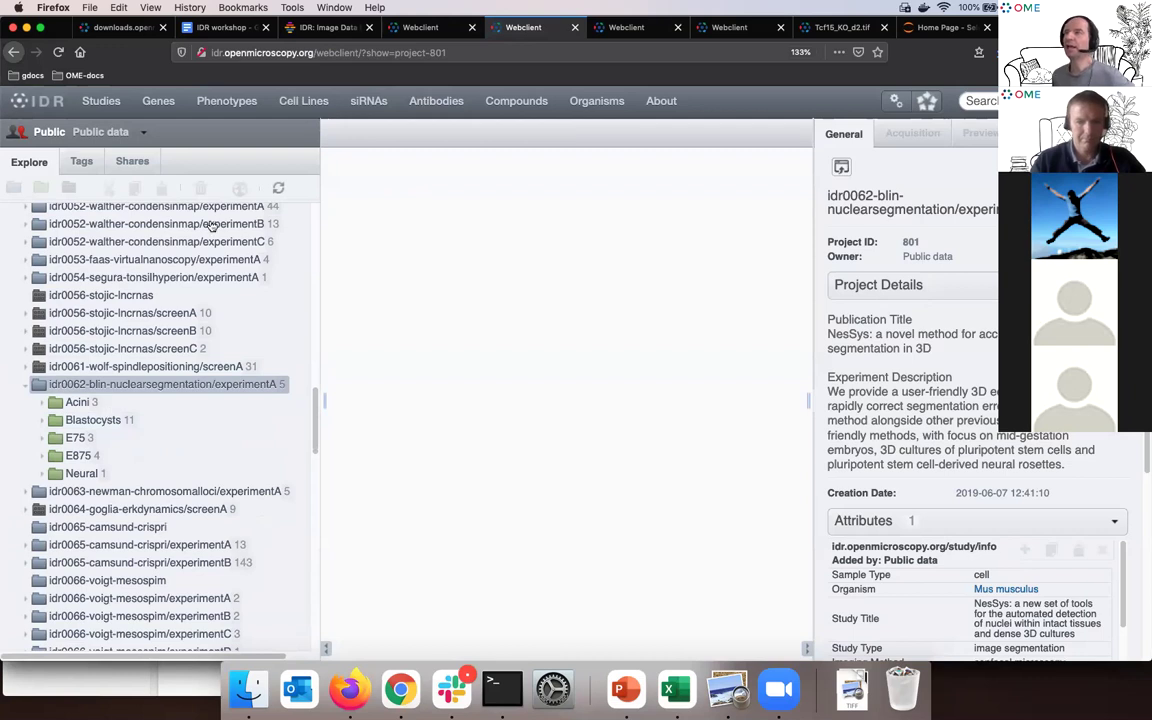
Browse the Acini and Blastocysts datasets of idr0062 with enlarged thumbnails and select the image Tcf15_KO_d2.tif.
{"action": "left_click", "coordinate": [82, 402]}
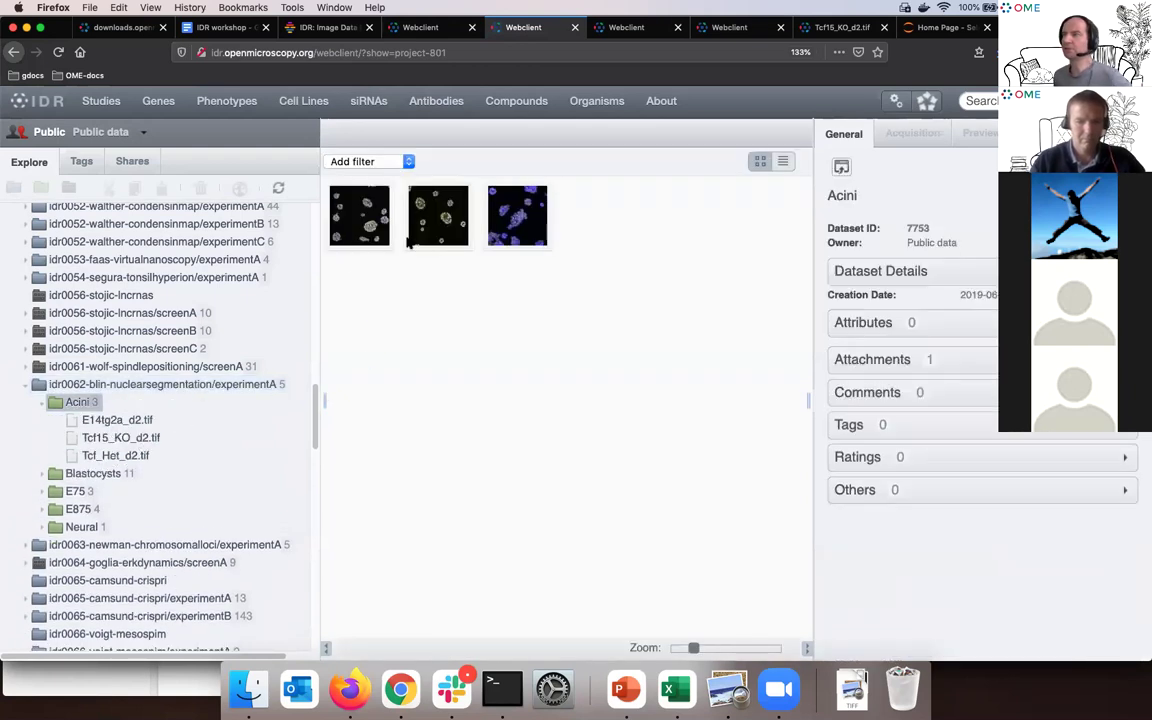
{"action": "left_click", "coordinate": [117, 437]}
{"action": "left_click_drag", "start_coordinate": [693, 648], "coordinate": [731, 648]}
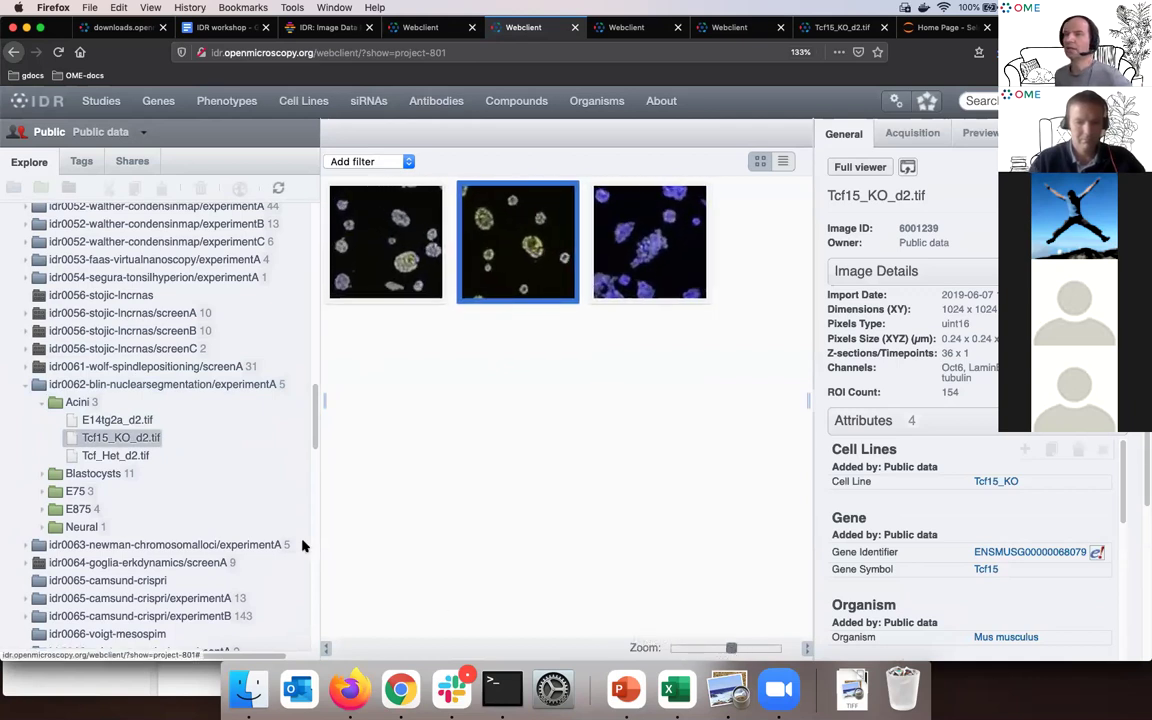
{"action": "left_click", "coordinate": [92, 476]}
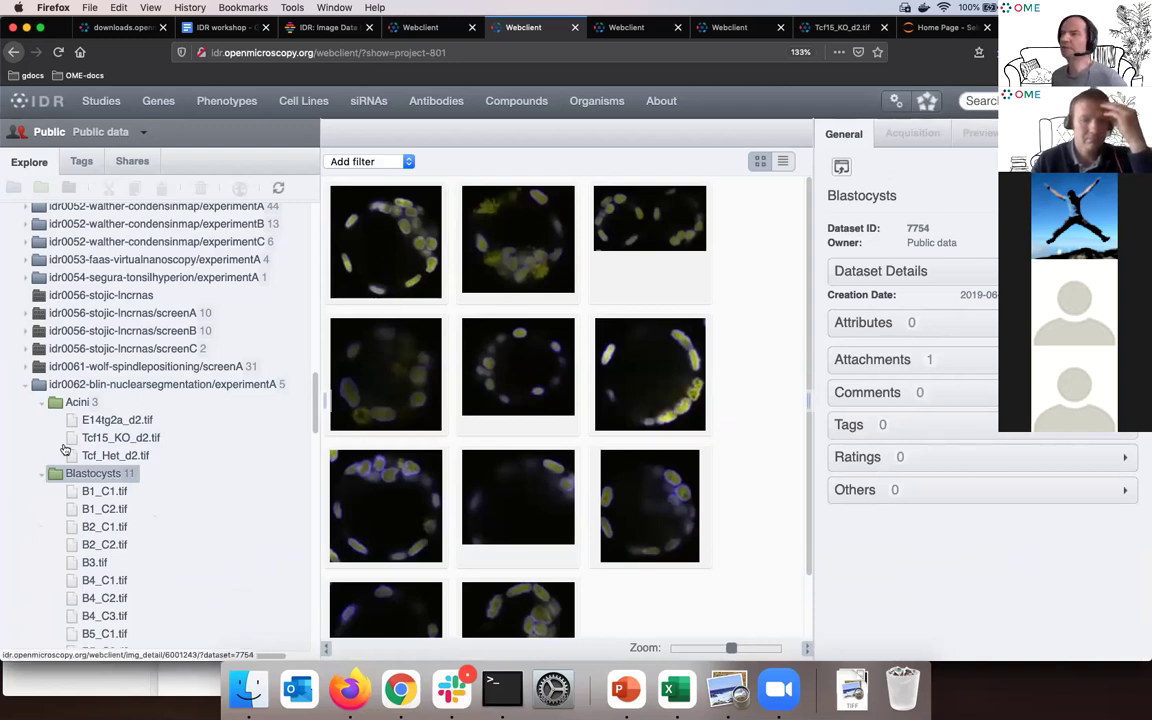
{"action": "left_click", "coordinate": [126, 439]}
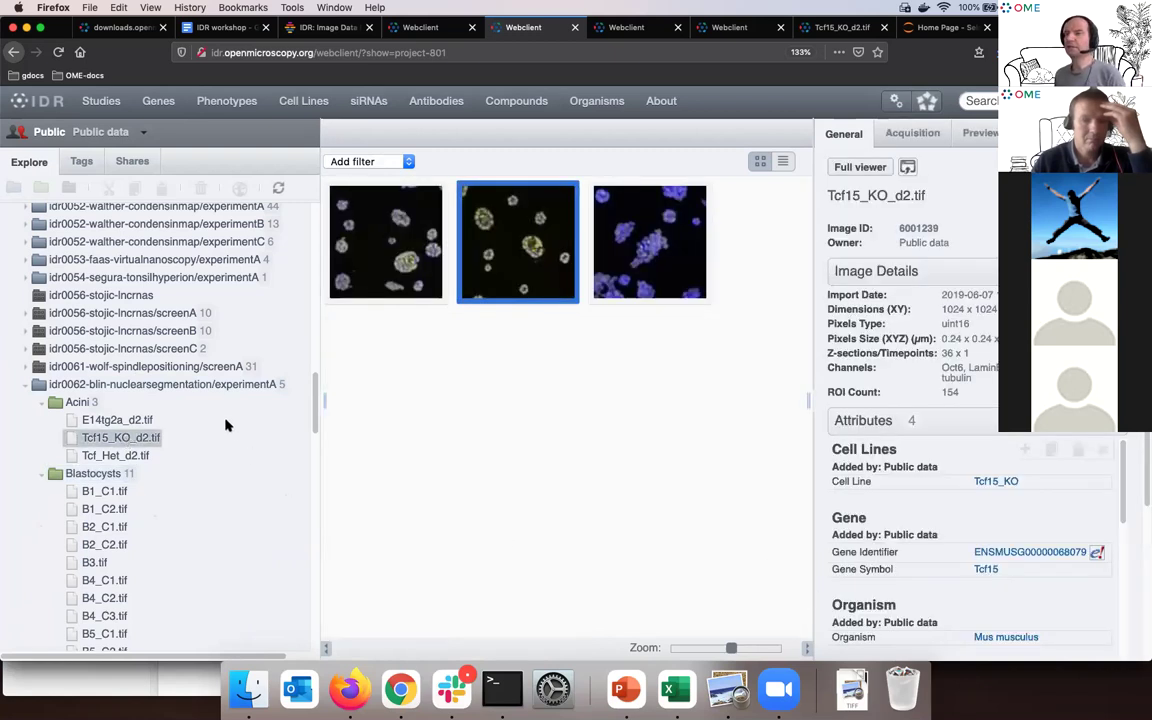
Select the idr0062-blin-nuclearsegmentation/experimentA project, review its description and study attributes, and open the article linked from its Publication DOI.
{"action": "left_click", "coordinate": [181, 388]}
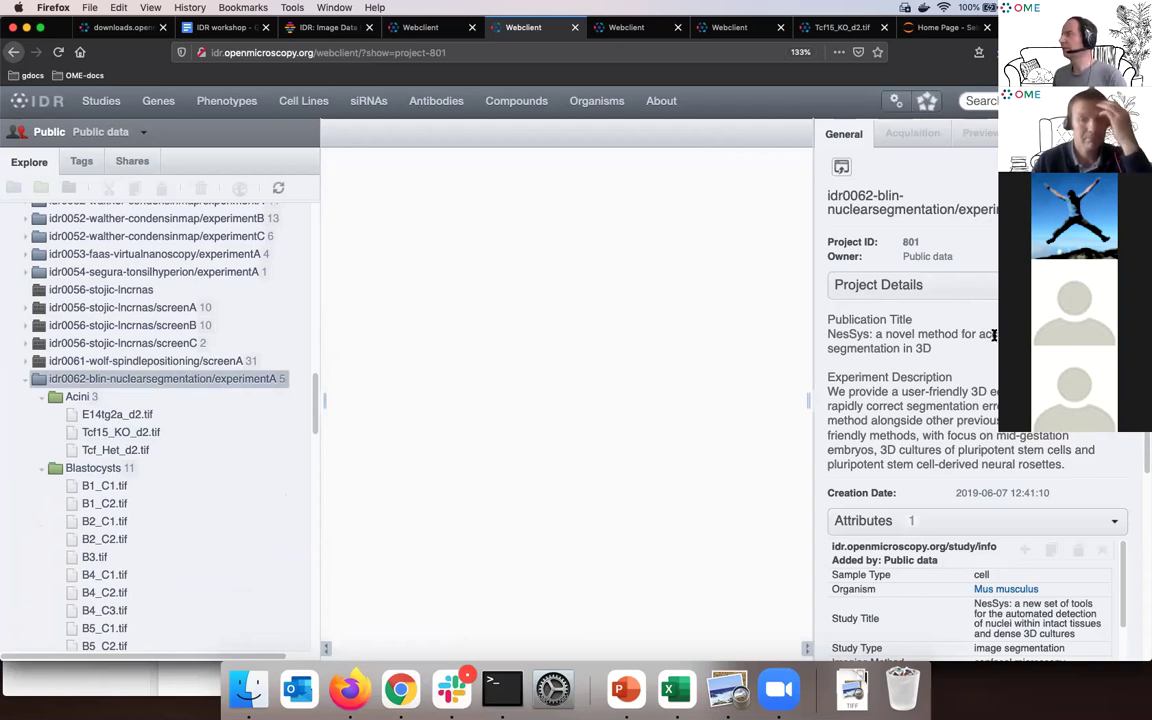
{"action": "scroll", "coordinate": [910, 390], "scroll_direction": "down", "scroll_amount": 3}
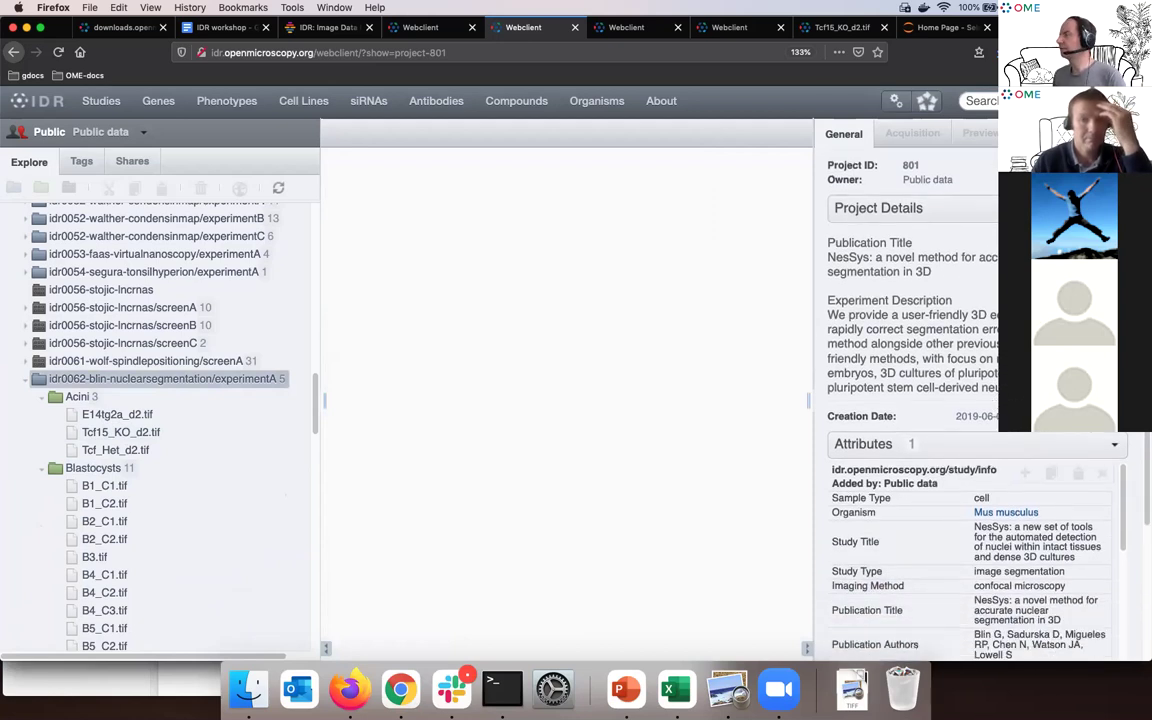
{"action": "scroll", "coordinate": [910, 390], "scroll_direction": "down", "scroll_amount": 2}
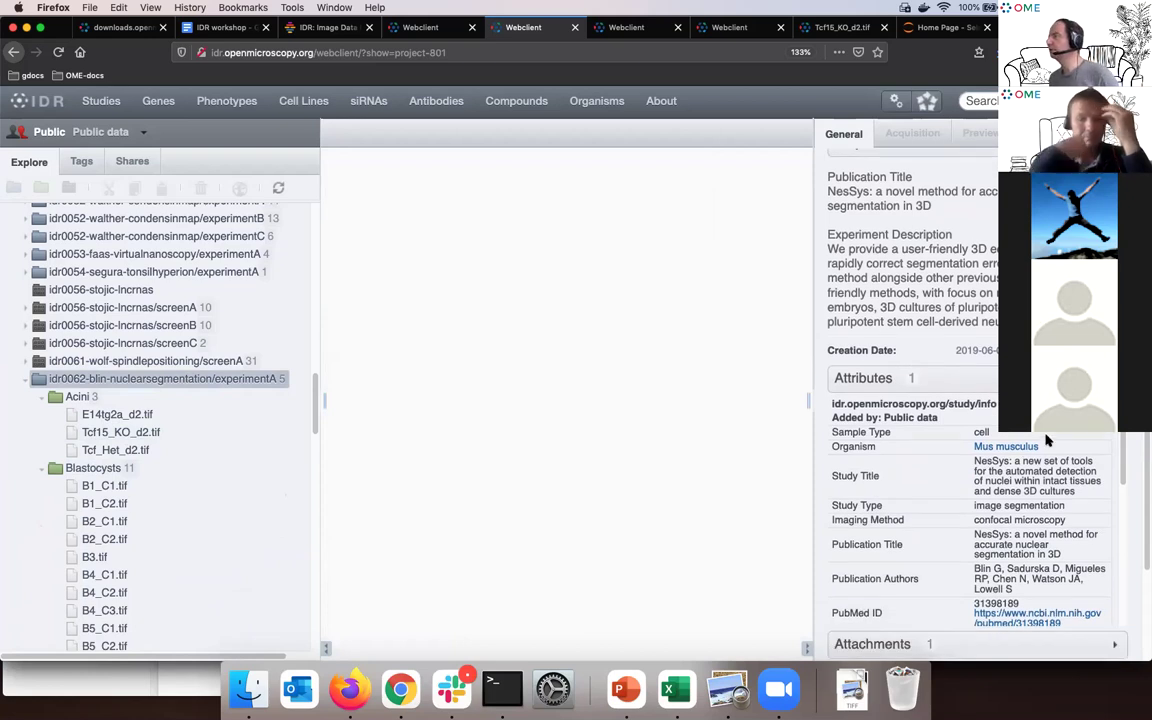
{"action": "scroll", "coordinate": [998, 446], "scroll_direction": "up", "scroll_amount": 5}
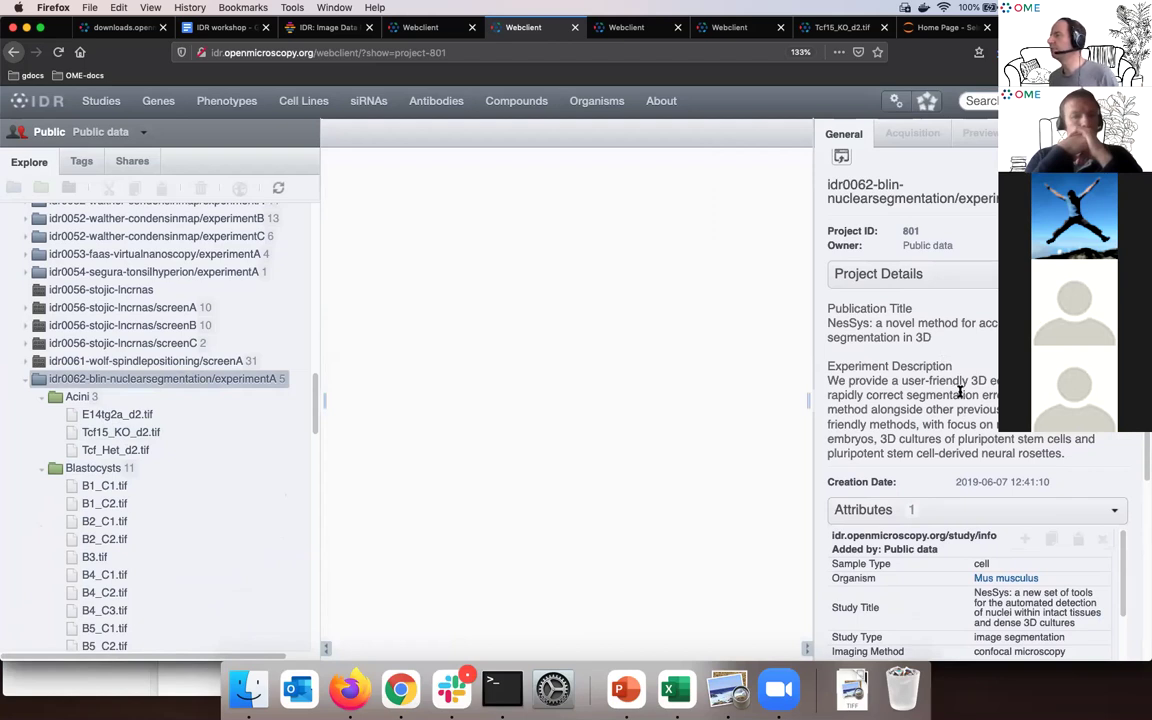
{"action": "scroll", "coordinate": [960, 391], "scroll_direction": "down", "scroll_amount": 1}
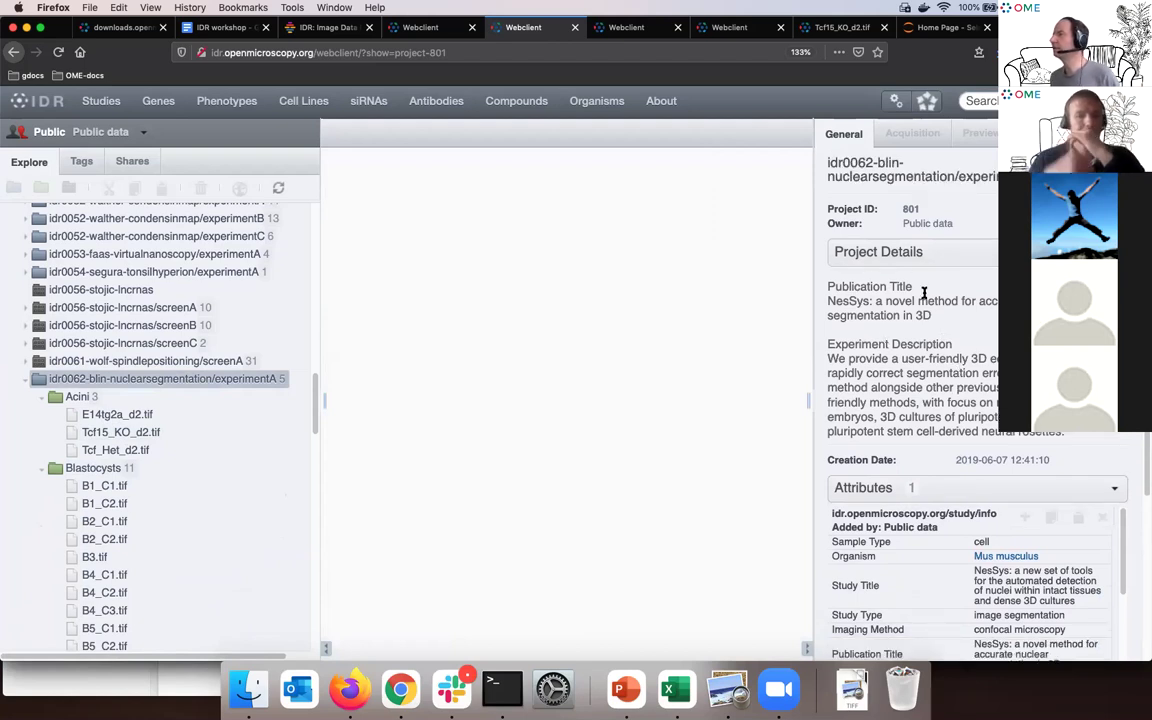
{"action": "scroll", "coordinate": [940, 430], "scroll_direction": "down", "scroll_amount": 8}
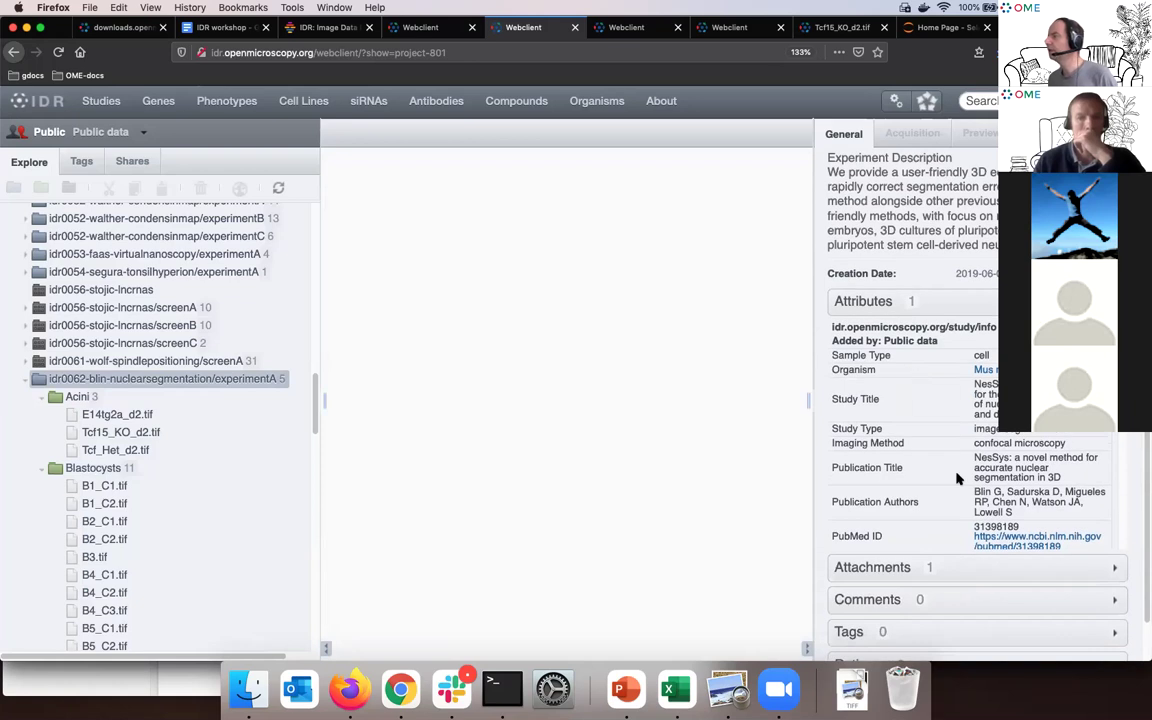
{"action": "scroll", "coordinate": [1113, 455], "scroll_direction": "down", "scroll_amount": 3}
{"action": "scroll", "coordinate": [1113, 455], "scroll_direction": "down", "scroll_amount": 6}
{"action": "scroll", "coordinate": [1113, 455], "scroll_direction": "down", "scroll_amount": 3}
{"action": "scroll", "coordinate": [1113, 455], "scroll_direction": "up", "scroll_amount": 3}
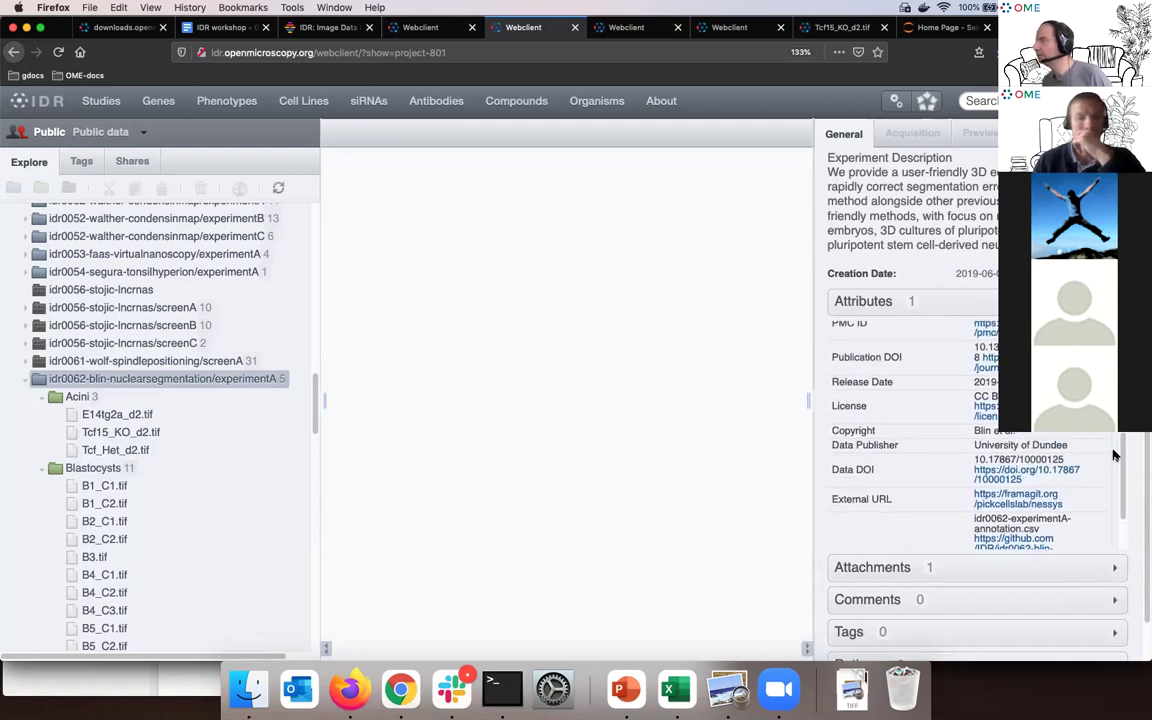
{"action": "scroll", "coordinate": [1113, 455], "scroll_direction": "up", "scroll_amount": 2}
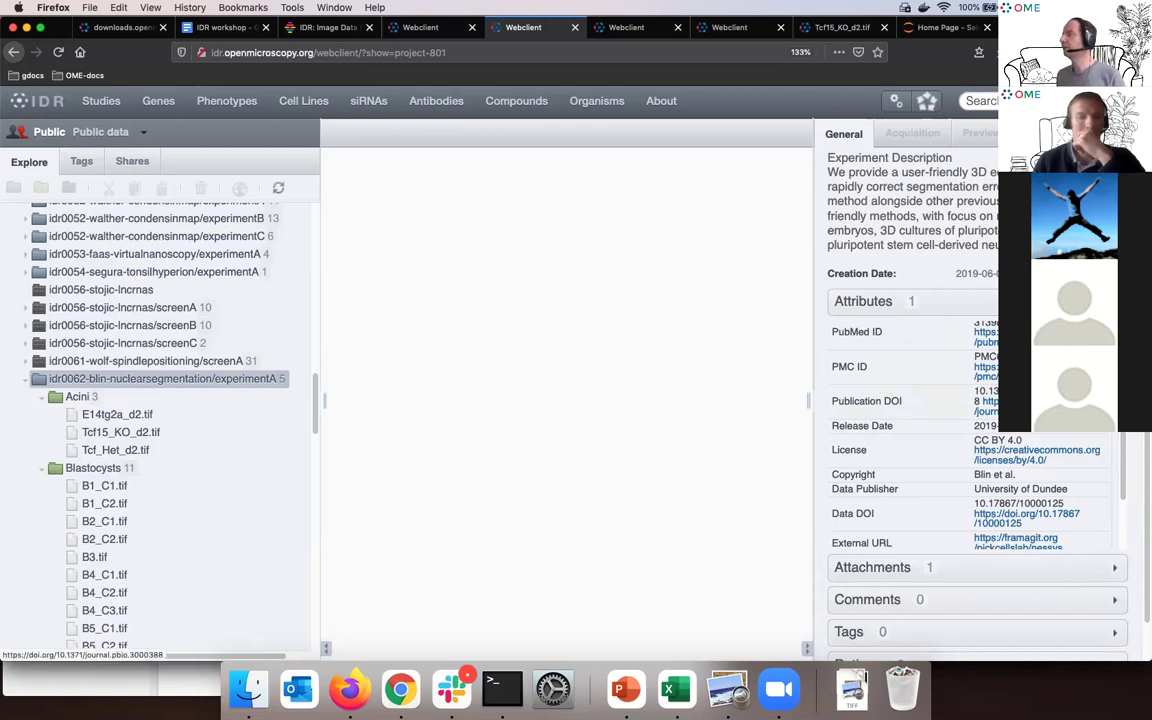
{"action": "left_click", "coordinate": [988, 403]}
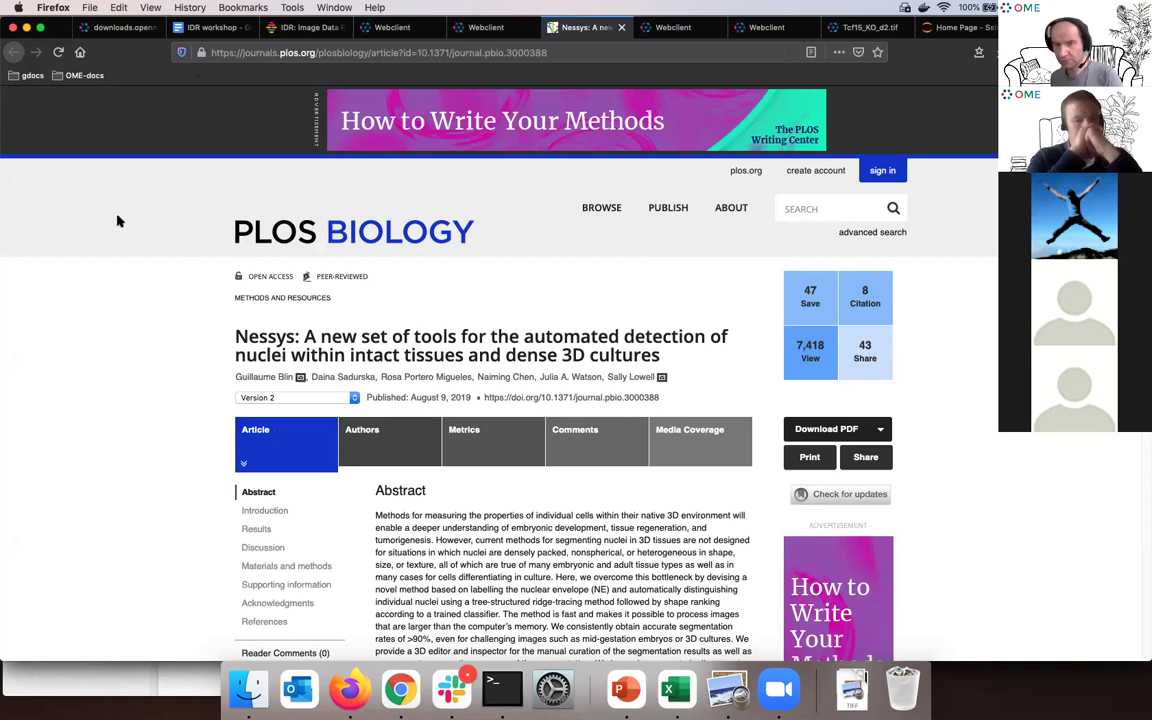
Search the article for "Data" to locate its Data Availability statement and enlarge the page to 120% for reading.
{"action": "key", "text": "super+f"}
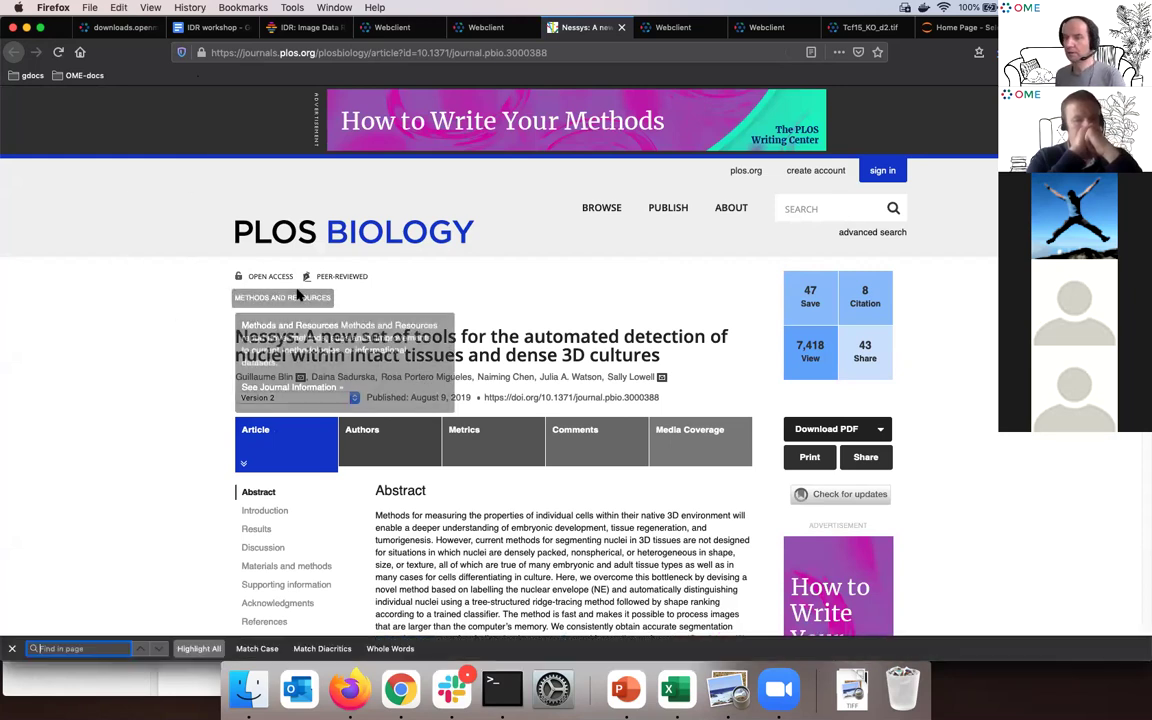
{"action": "type", "text": "Data"}
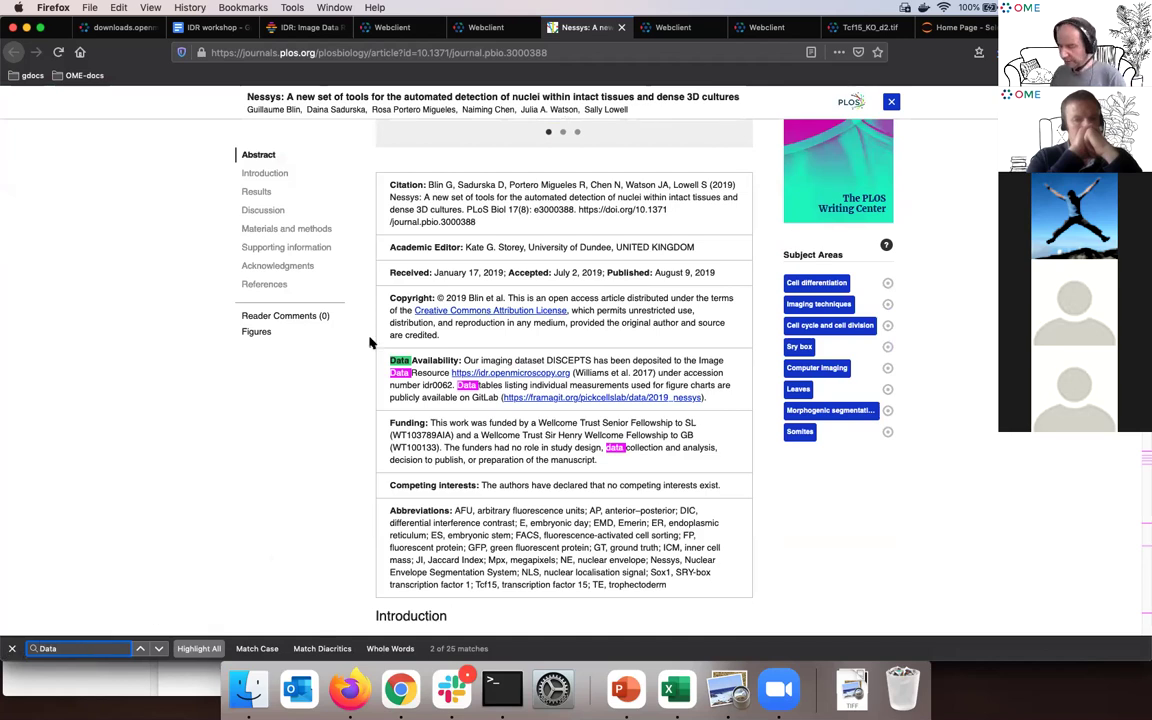
{"action": "key", "text": "super+equal"}
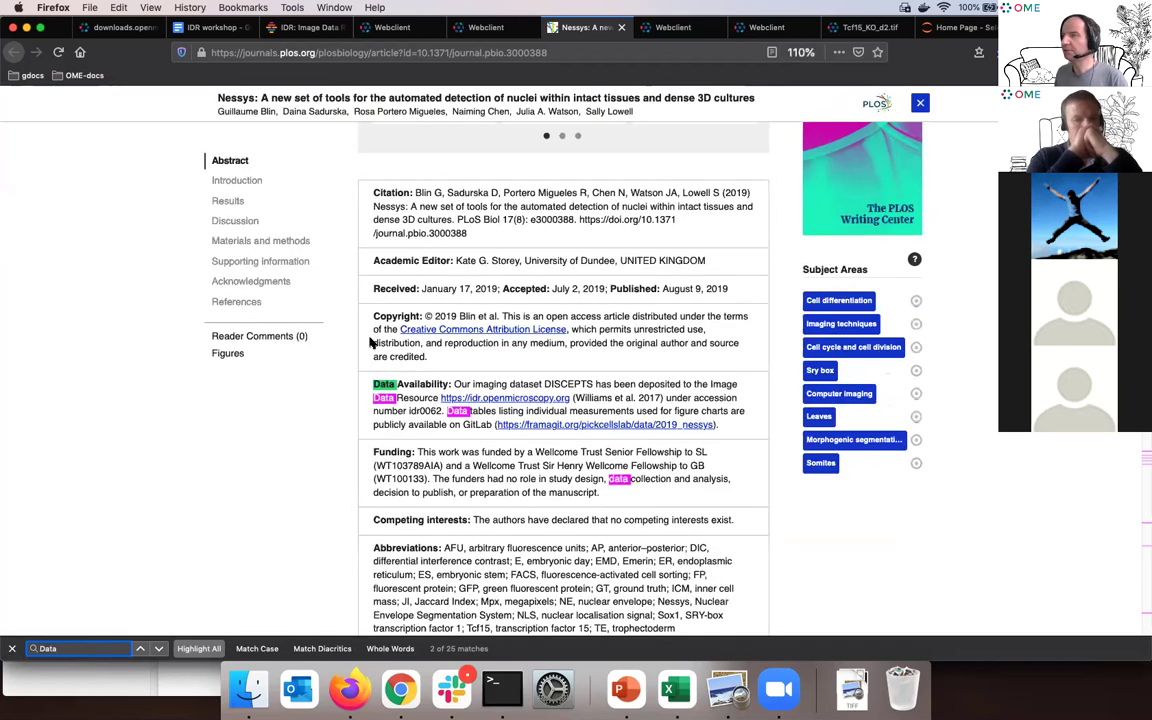
{"action": "key", "text": "super+equal"}
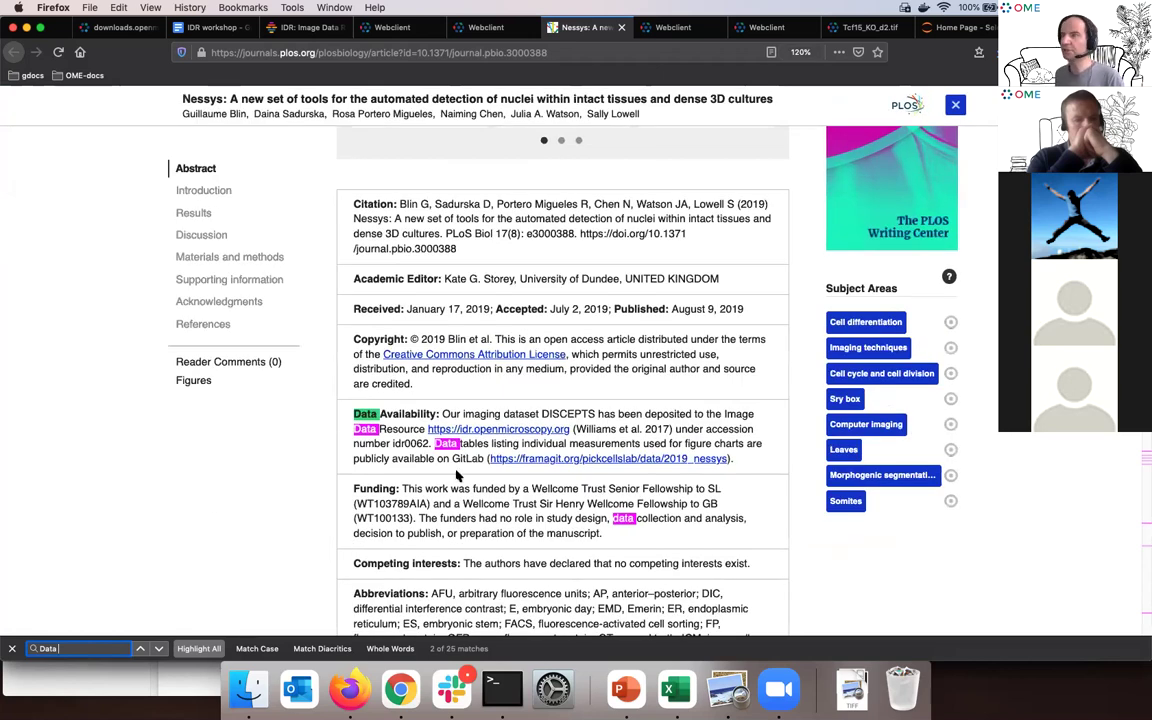
{"action": "scroll", "coordinate": [531, 410], "scroll_direction": "up", "scroll_amount": 1}
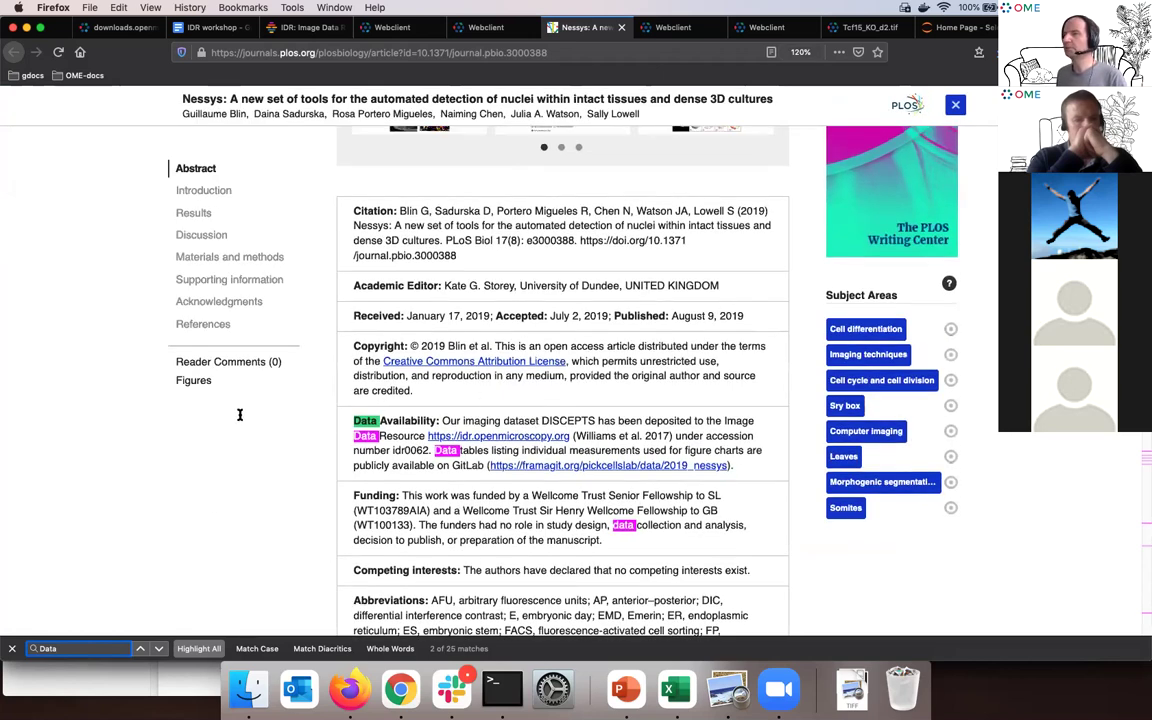
Examine the article's title, abstract, figures and citation details, ending at the Data Availability statement that refers to the IDR deposit.
{"action": "key", "text": "Home"}
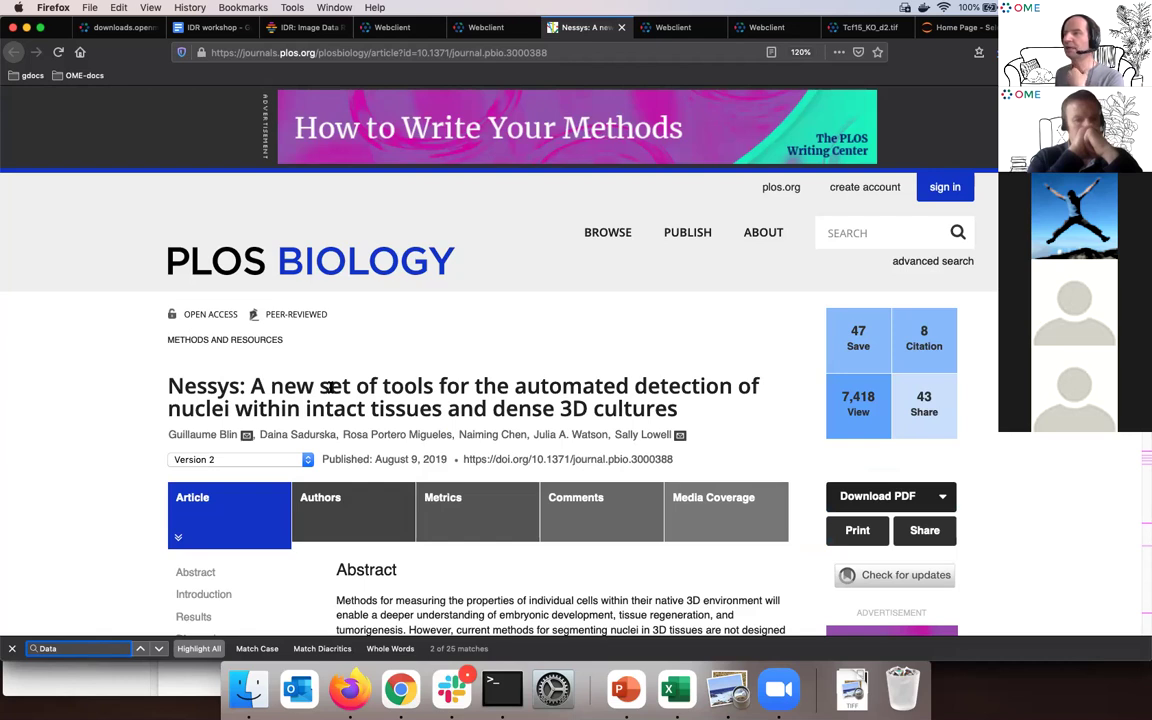
{"action": "scroll", "coordinate": [322, 392], "scroll_direction": "down", "scroll_amount": 5}
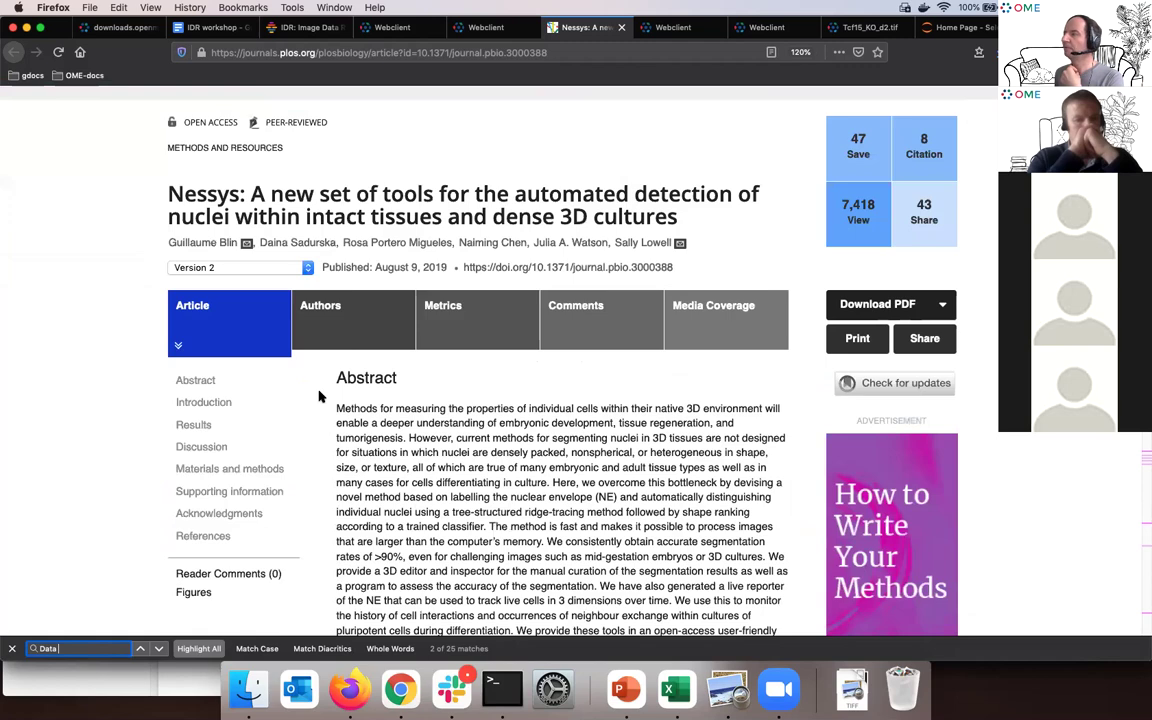
{"action": "scroll", "coordinate": [319, 397], "scroll_direction": "down", "scroll_amount": 6}
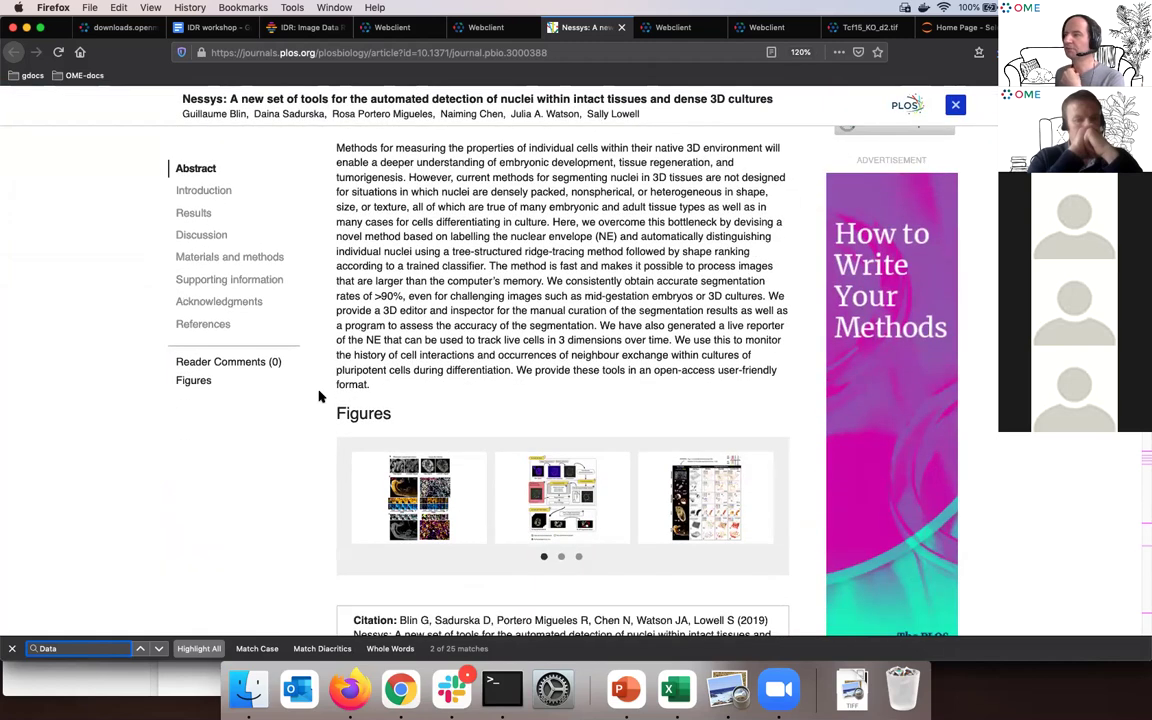
{"action": "scroll", "coordinate": [319, 397], "scroll_direction": "down", "scroll_amount": 6}
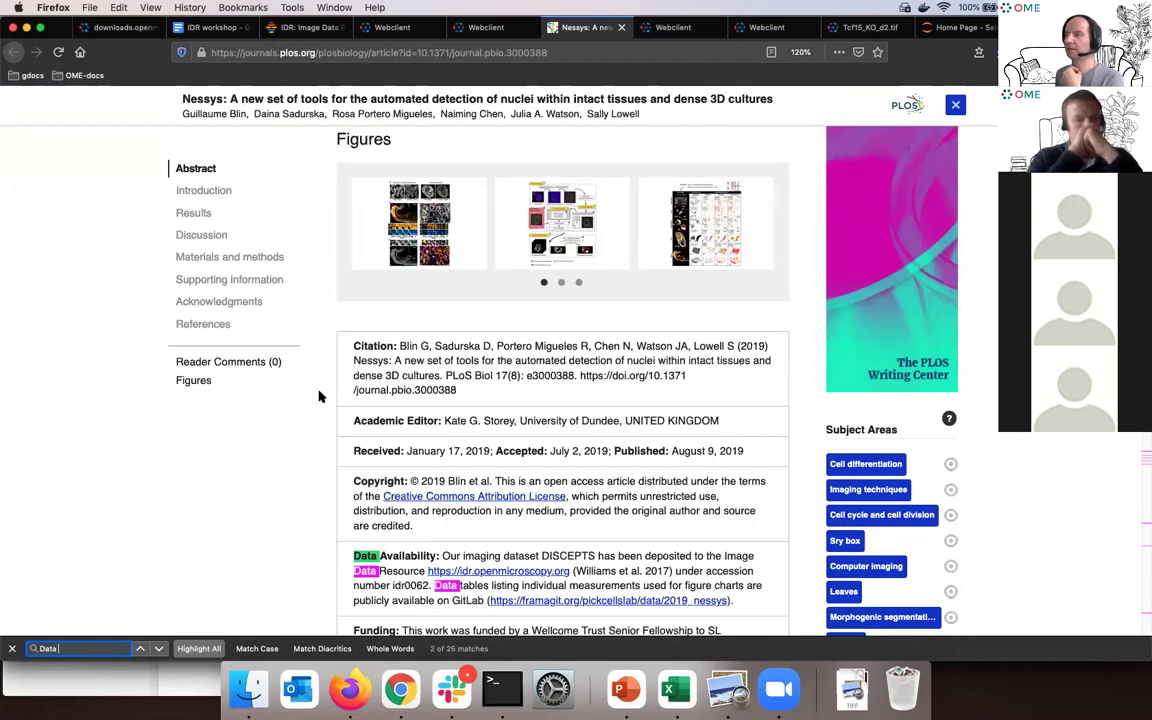
{"action": "scroll", "coordinate": [478, 395], "scroll_direction": "down", "scroll_amount": 1}
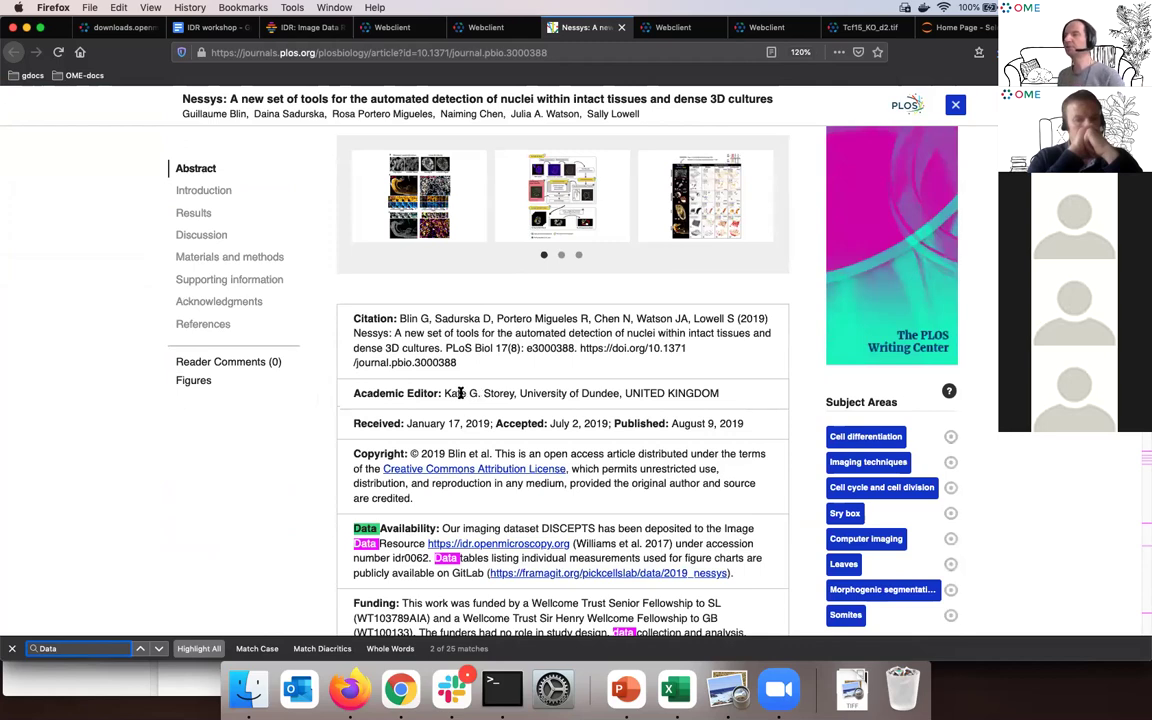
{"action": "scroll", "coordinate": [476, 393], "scroll_direction": "down", "scroll_amount": 2}
{"action": "scroll", "coordinate": [461, 393], "scroll_direction": "down", "scroll_amount": 1}
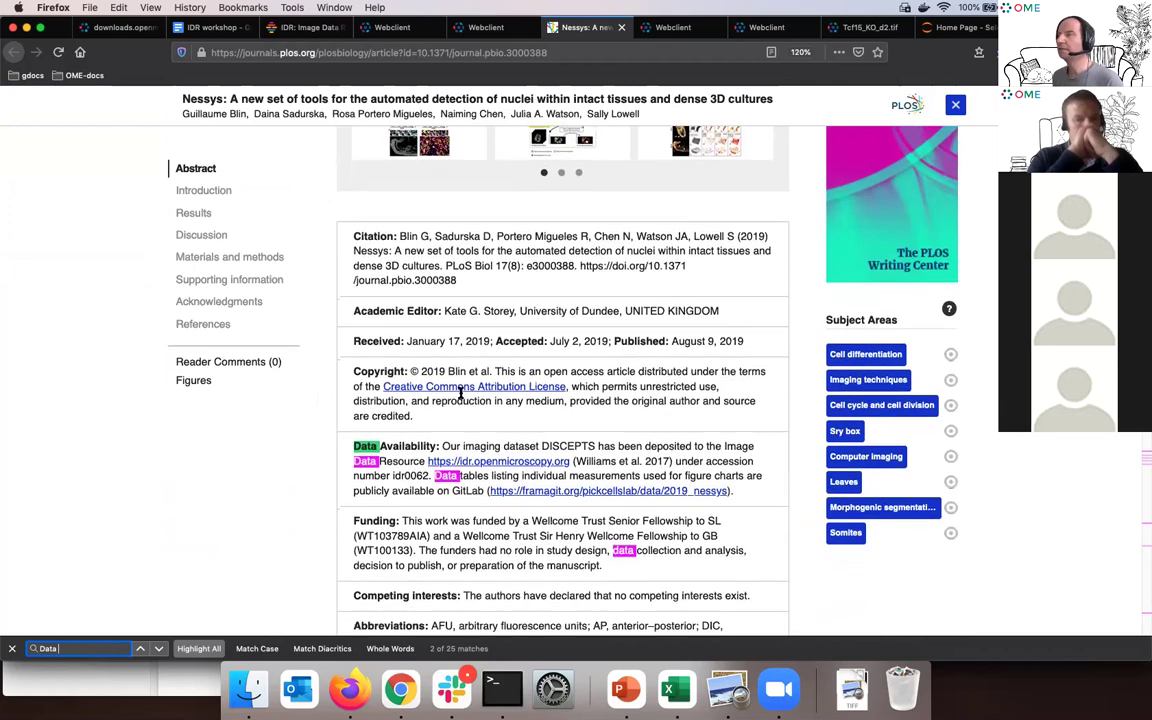
{"action": "scroll", "coordinate": [445, 431], "scroll_direction": "down", "scroll_amount": 1}
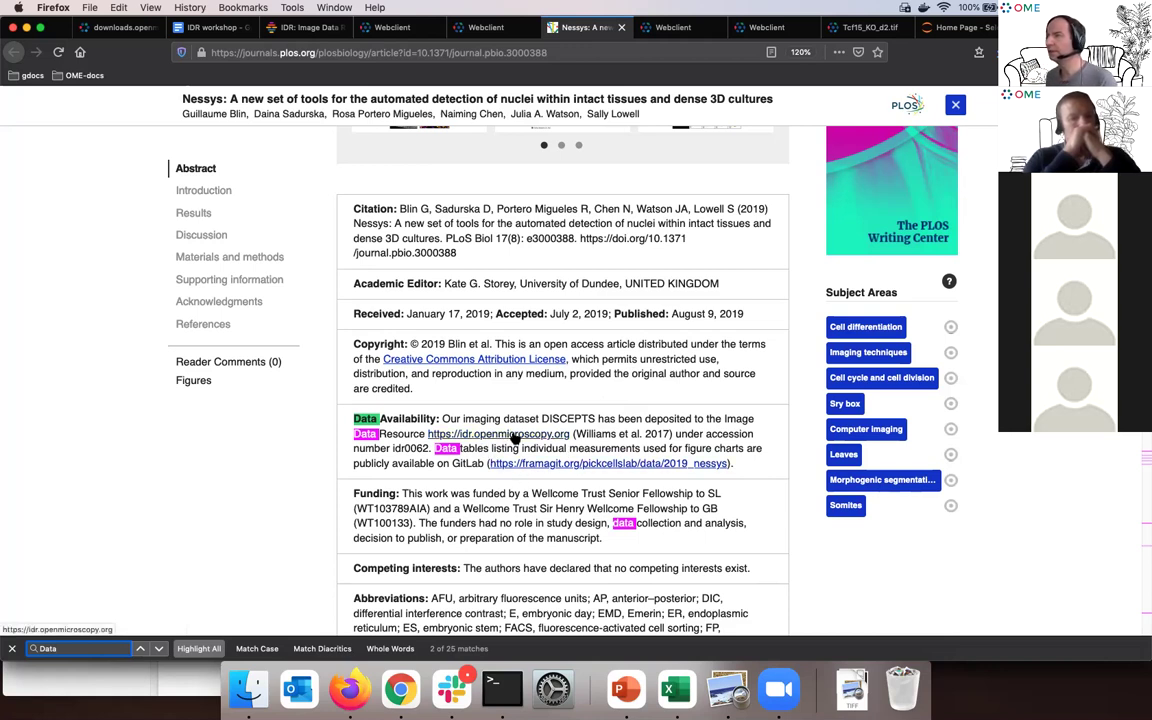
{"action": "scroll", "coordinate": [514, 445], "scroll_direction": "down", "scroll_amount": 5}
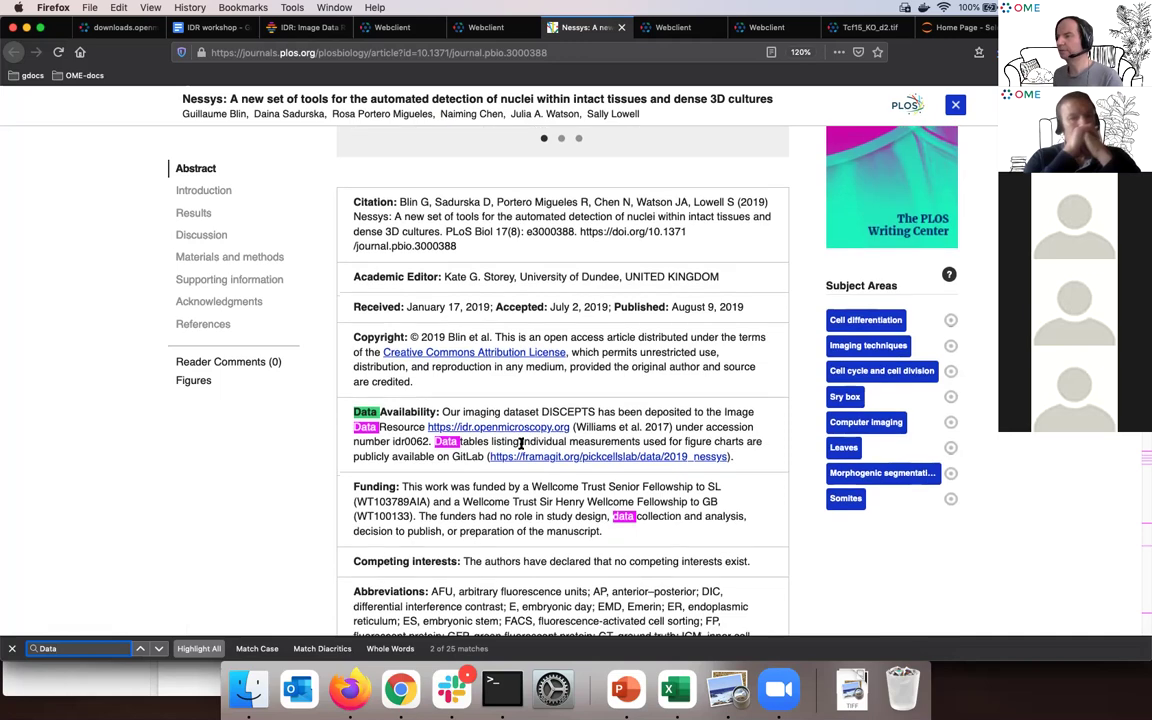
{"action": "scroll", "coordinate": [517, 446], "scroll_direction": "down", "scroll_amount": 2}
{"action": "scroll", "coordinate": [520, 435], "scroll_direction": "up", "scroll_amount": 6}
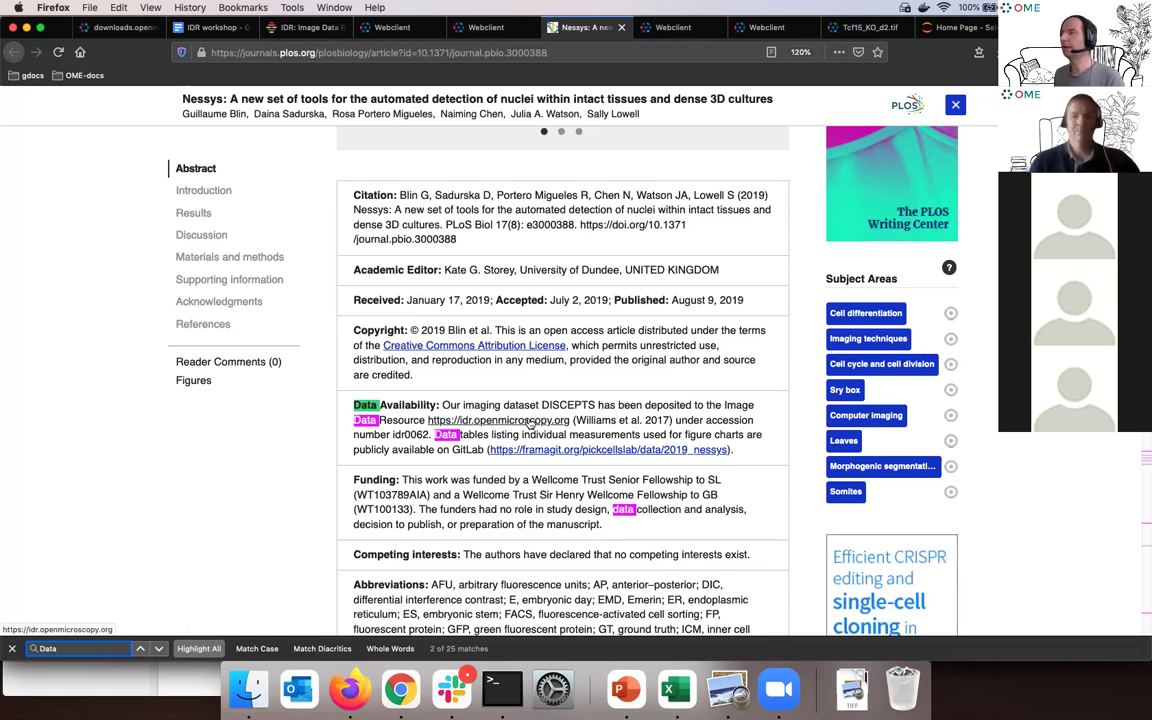
Open the Image Data Resource link in the Data Availability statement and return to the idr0062 project in the web client.
{"action": "left_click", "coordinate": [528, 422]}
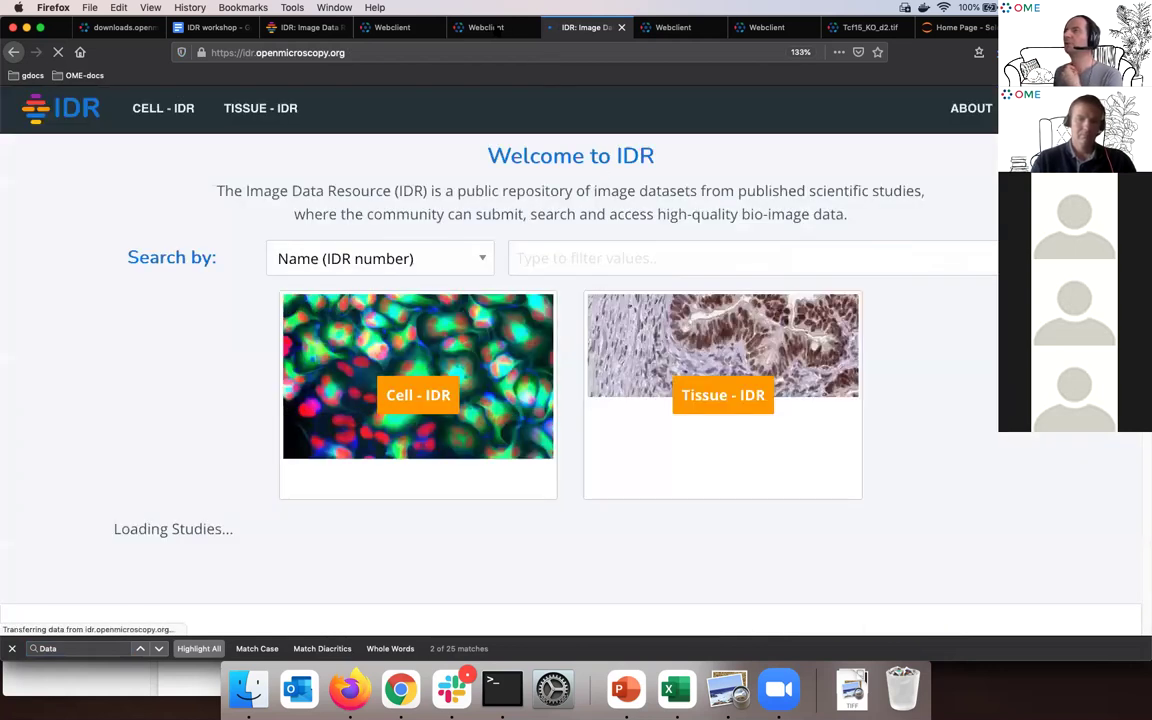
{"action": "left_click", "coordinate": [510, 29]}
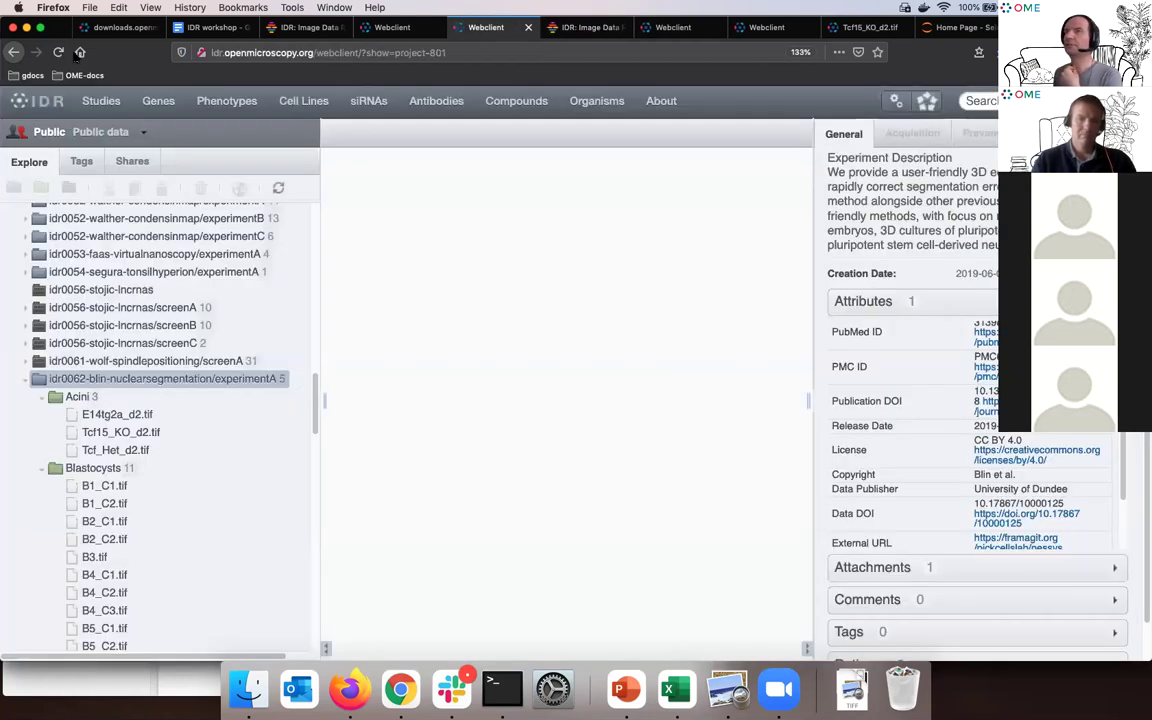
{"action": "key", "text": "ctrl+Tab"}
{"action": "left_click", "coordinate": [490, 30]}
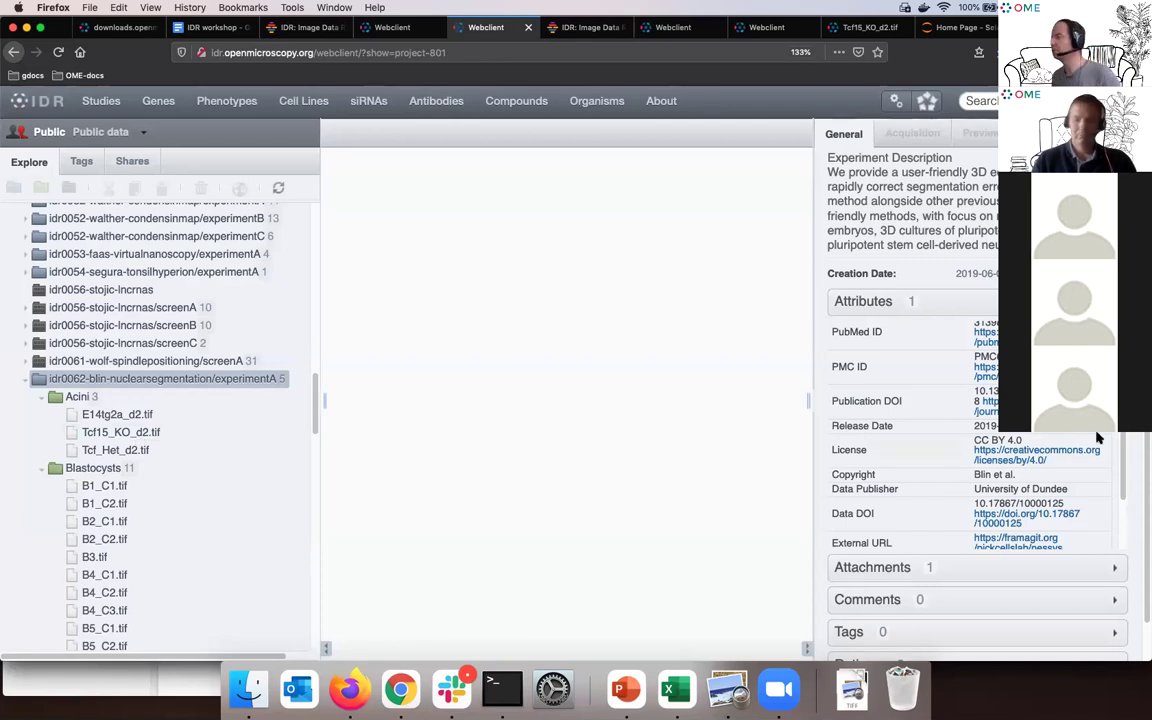
Review the idr0062 project's study attributes, from sample type and publication details to the data DOI and annotation file.
{"action": "scroll", "coordinate": [1097, 438], "scroll_direction": "down", "scroll_amount": 3}
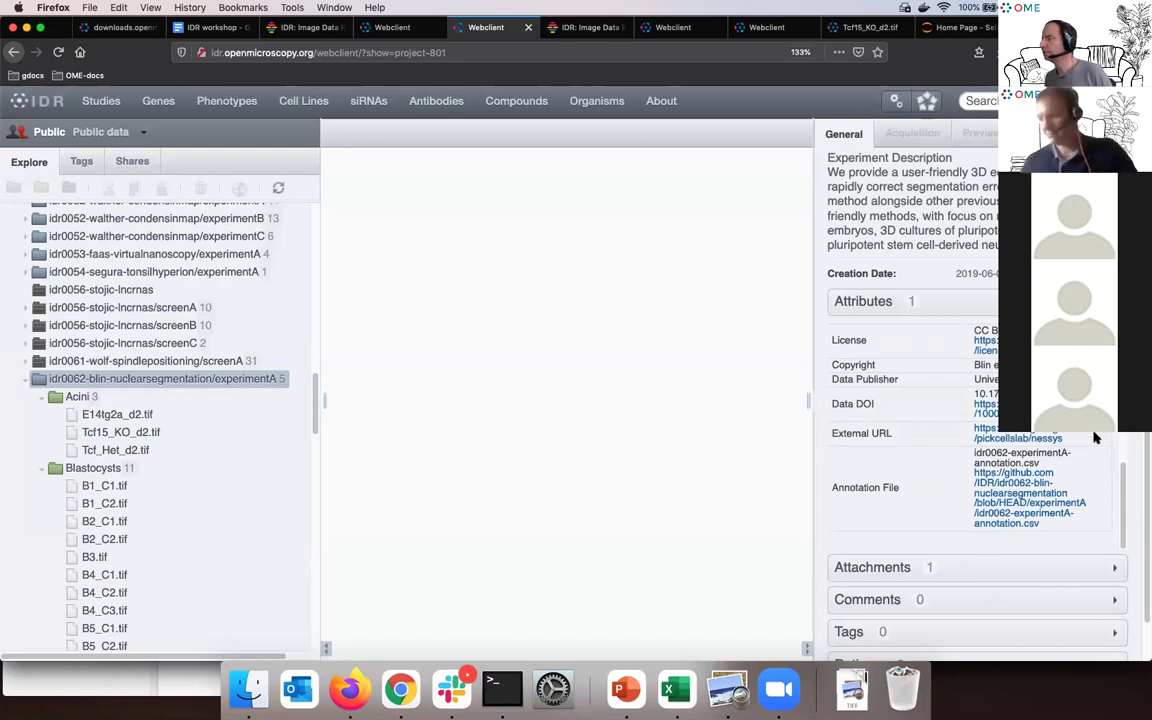
{"action": "scroll", "coordinate": [1057, 440], "scroll_direction": "up", "scroll_amount": 3}
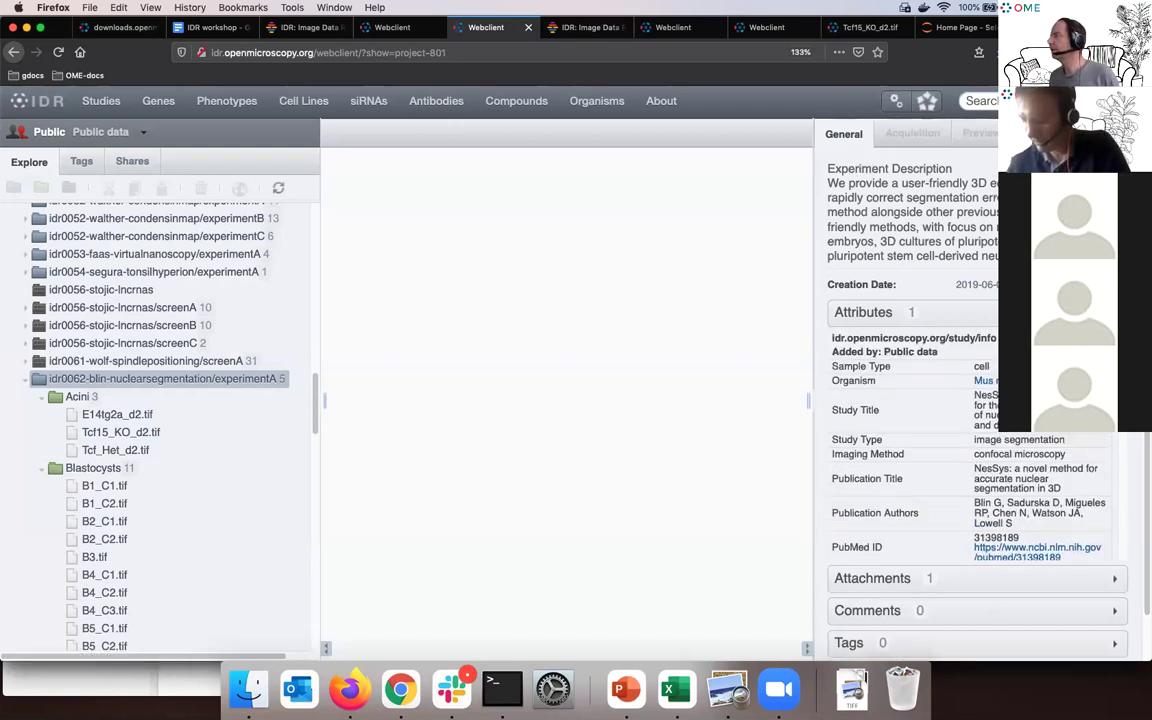
{"action": "scroll", "coordinate": [993, 330], "scroll_direction": "up", "scroll_amount": 5}
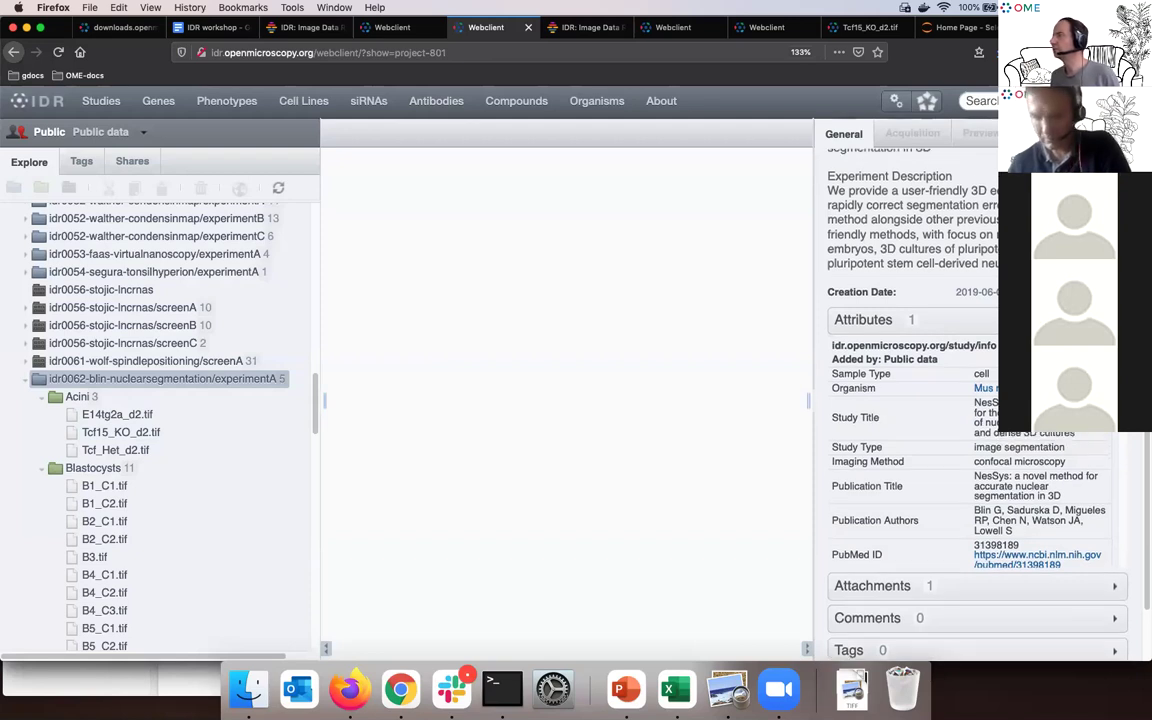
{"action": "scroll", "coordinate": [993, 330], "scroll_direction": "down", "scroll_amount": 5}
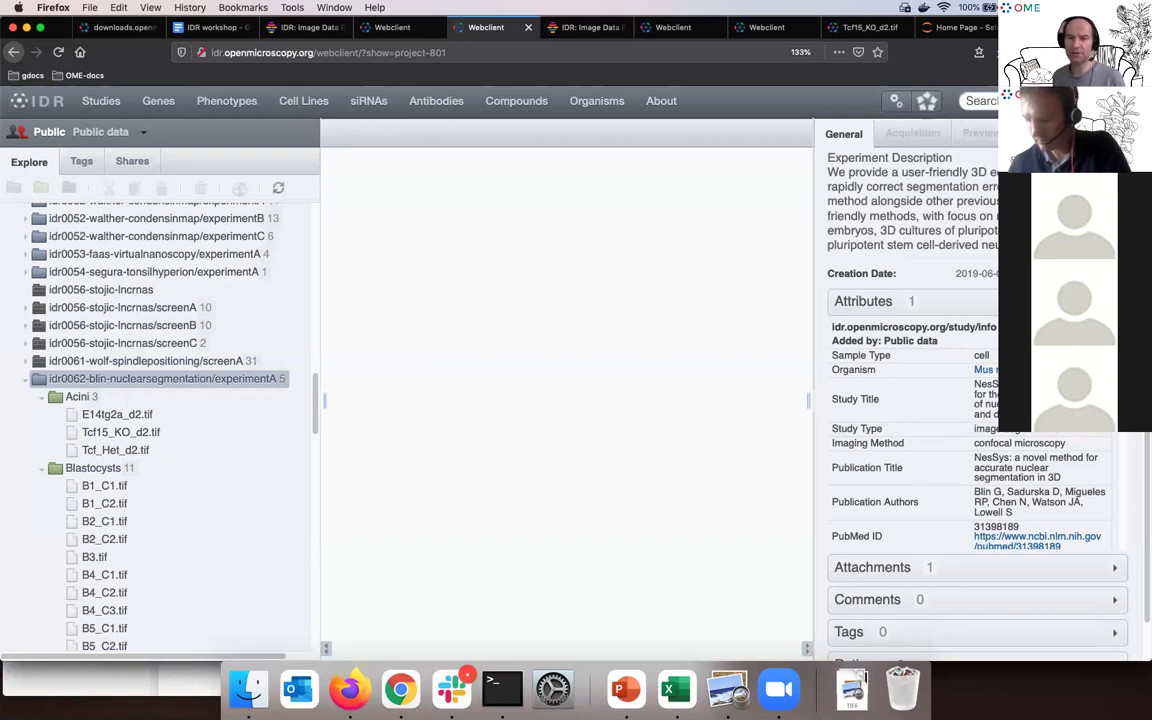
{"action": "scroll", "coordinate": [1050, 452], "scroll_direction": "up", "scroll_amount": 1}
{"action": "scroll", "coordinate": [1050, 452], "scroll_direction": "down", "scroll_amount": 5}
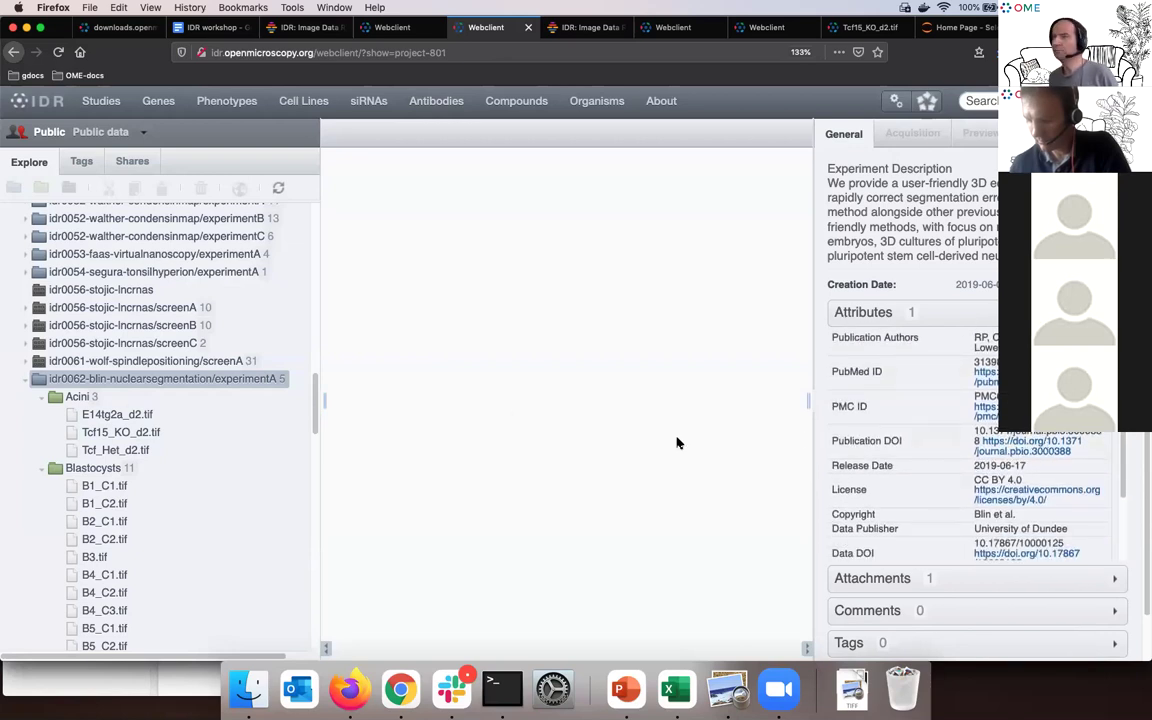
Select the Tcf15_KO_d2.tif image in the Acini dataset and review its cell line, gene, organism, protocol and segmentation attributes.
{"action": "left_click", "coordinate": [129, 433]}
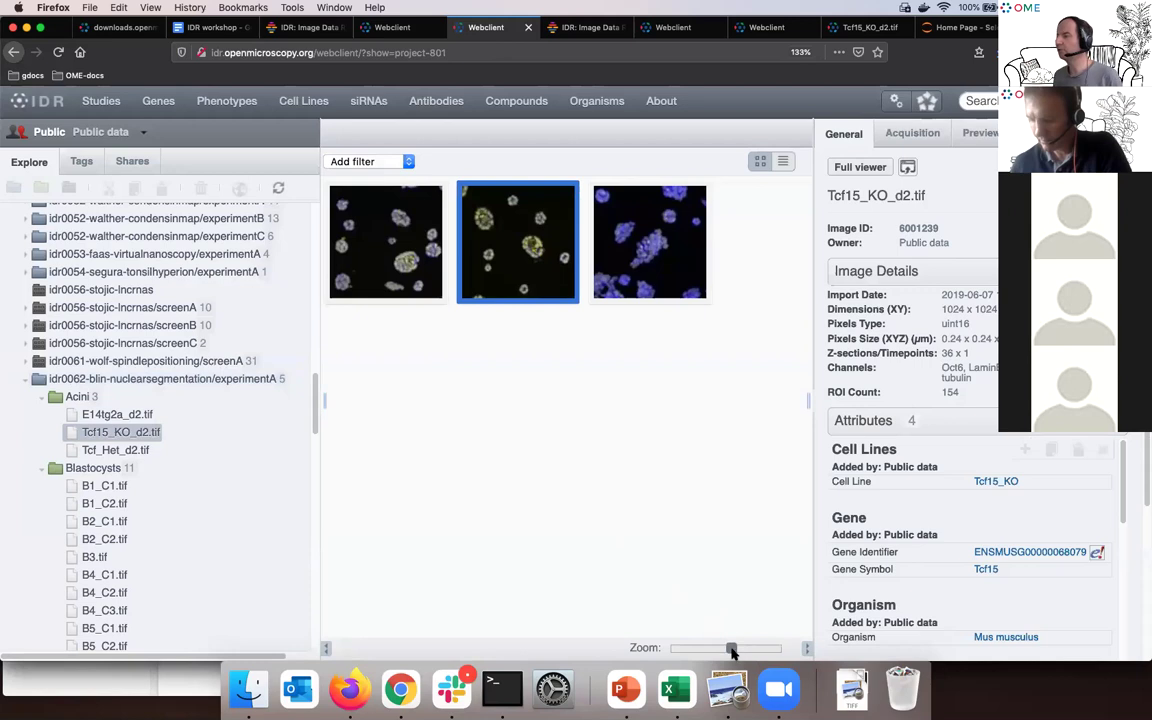
{"action": "left_click_drag", "start_coordinate": [732, 651], "coordinate": [737, 649]}
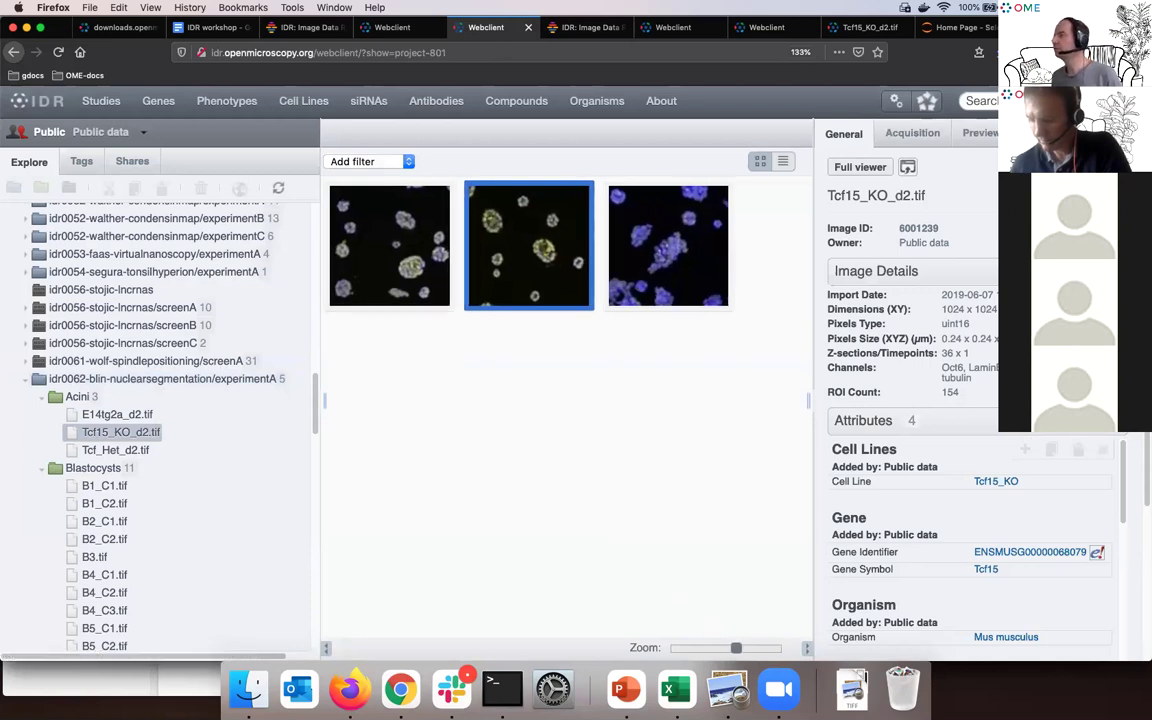
{"action": "scroll", "coordinate": [970, 450], "scroll_direction": "down", "scroll_amount": 2}
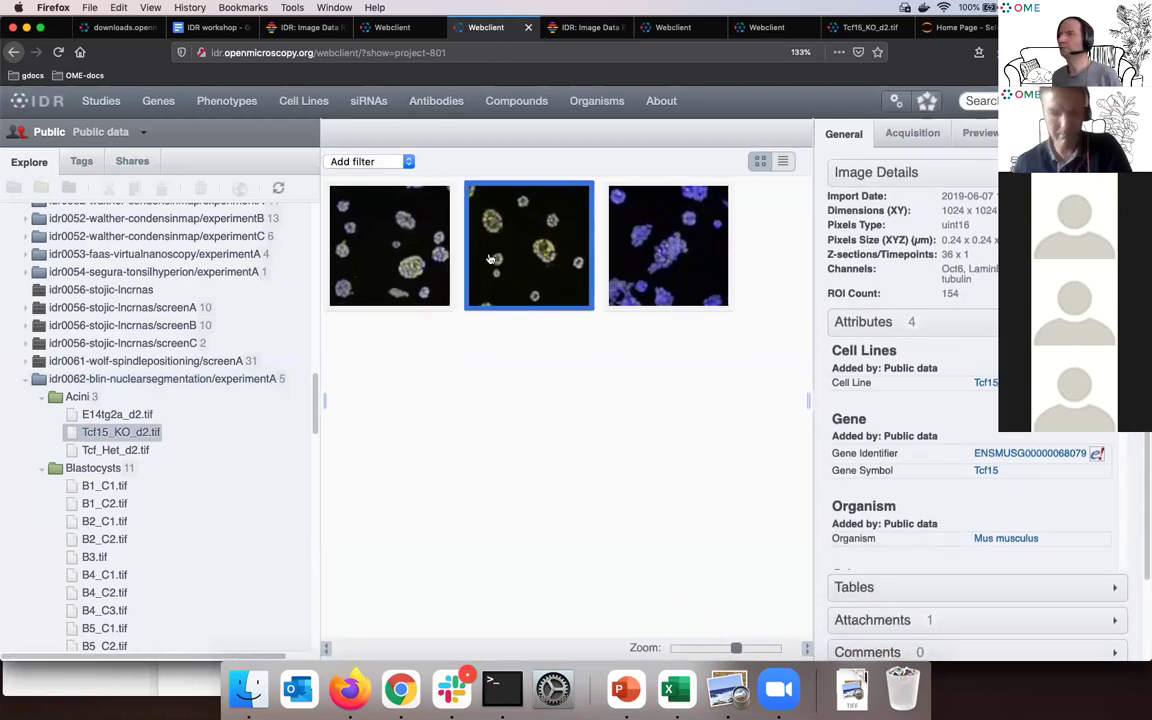
{"action": "scroll", "coordinate": [920, 450], "scroll_direction": "down", "scroll_amount": 2}
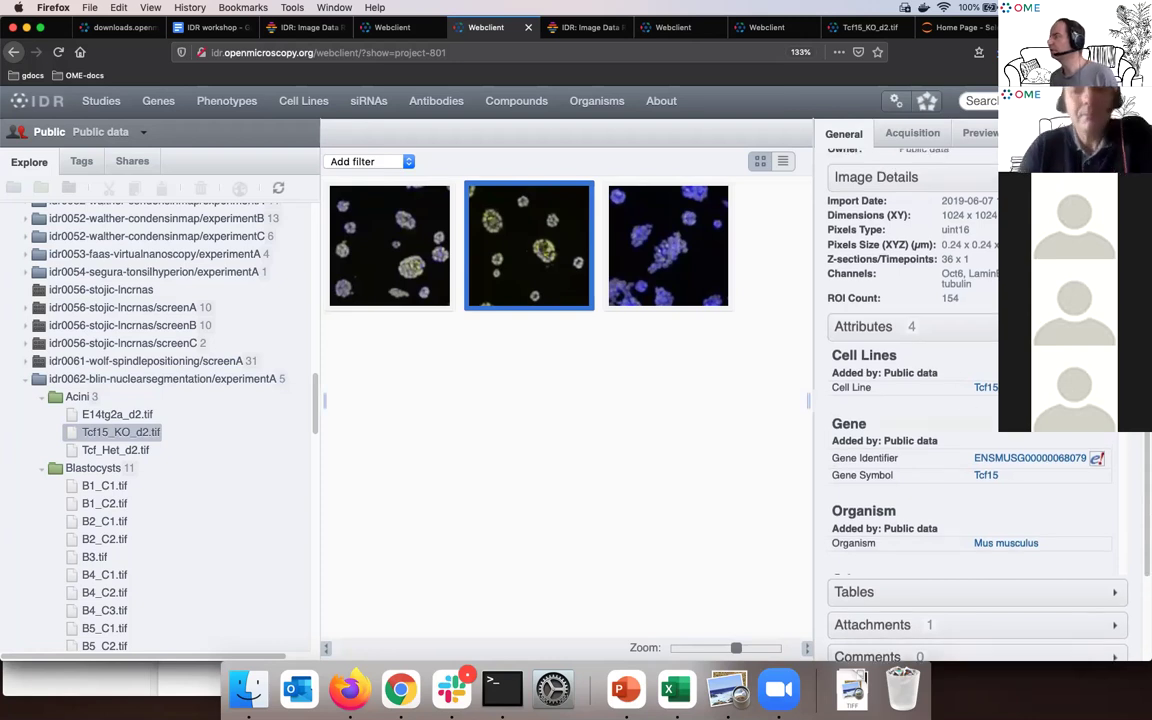
{"action": "scroll", "coordinate": [1080, 440], "scroll_direction": "down", "scroll_amount": 4}
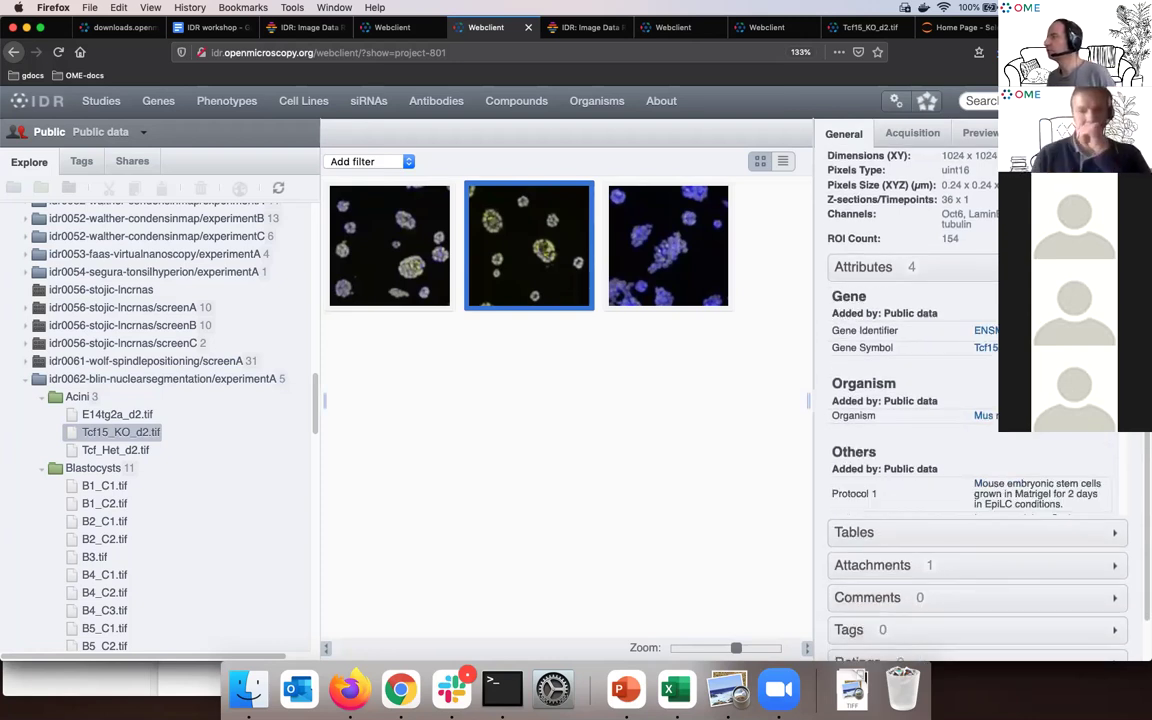
{"action": "left_click_drag", "start_coordinate": [1122, 437], "coordinate": [1120, 495]}
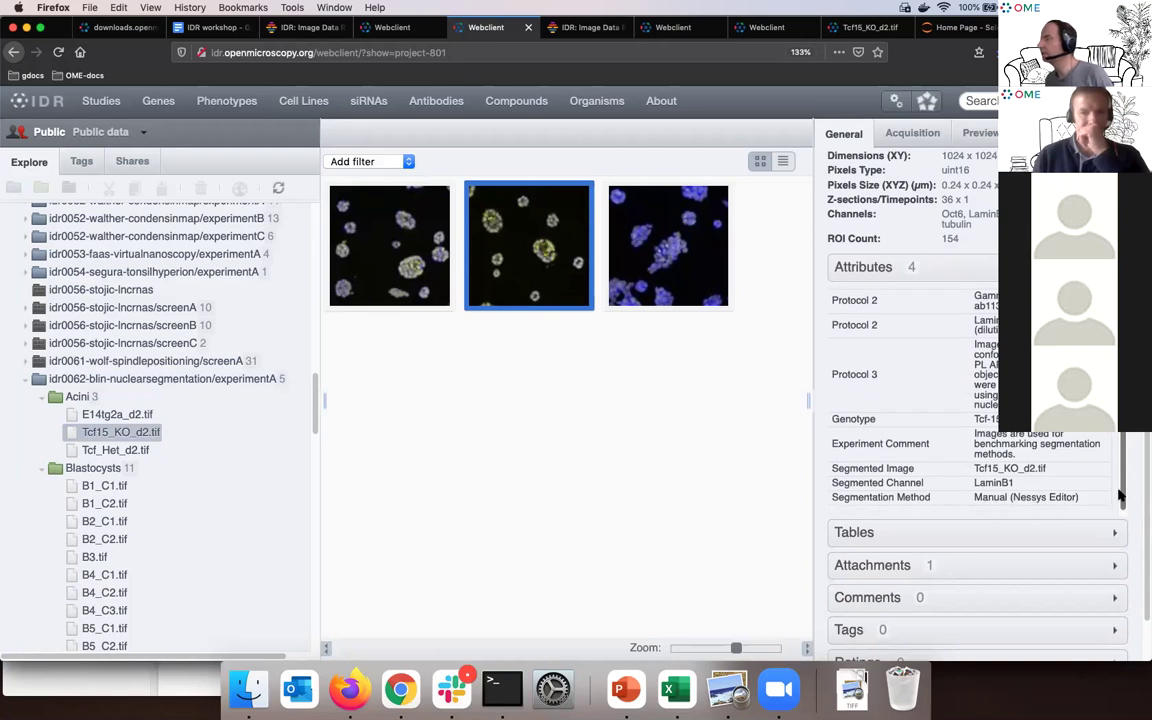
{"action": "scroll", "coordinate": [1120, 495], "scroll_direction": "up", "scroll_amount": 6}
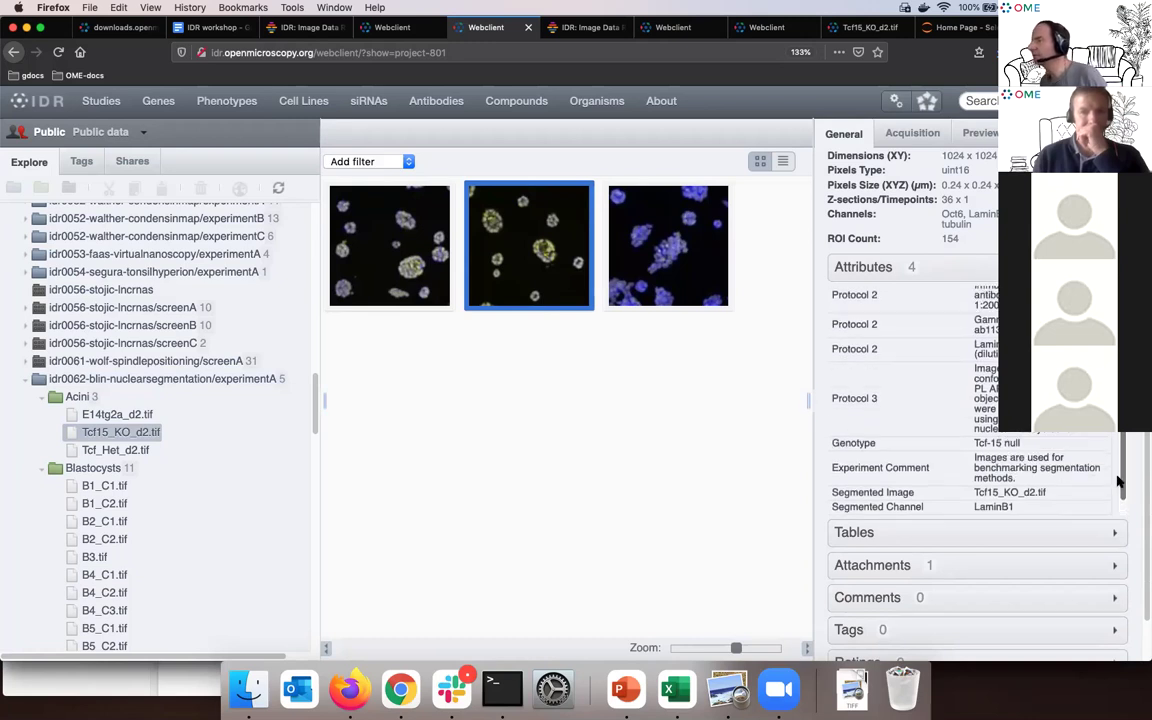
{"action": "scroll", "coordinate": [960, 400], "scroll_direction": "down", "scroll_amount": 3}
{"action": "scroll", "coordinate": [960, 400], "scroll_direction": "up", "scroll_amount": 4}
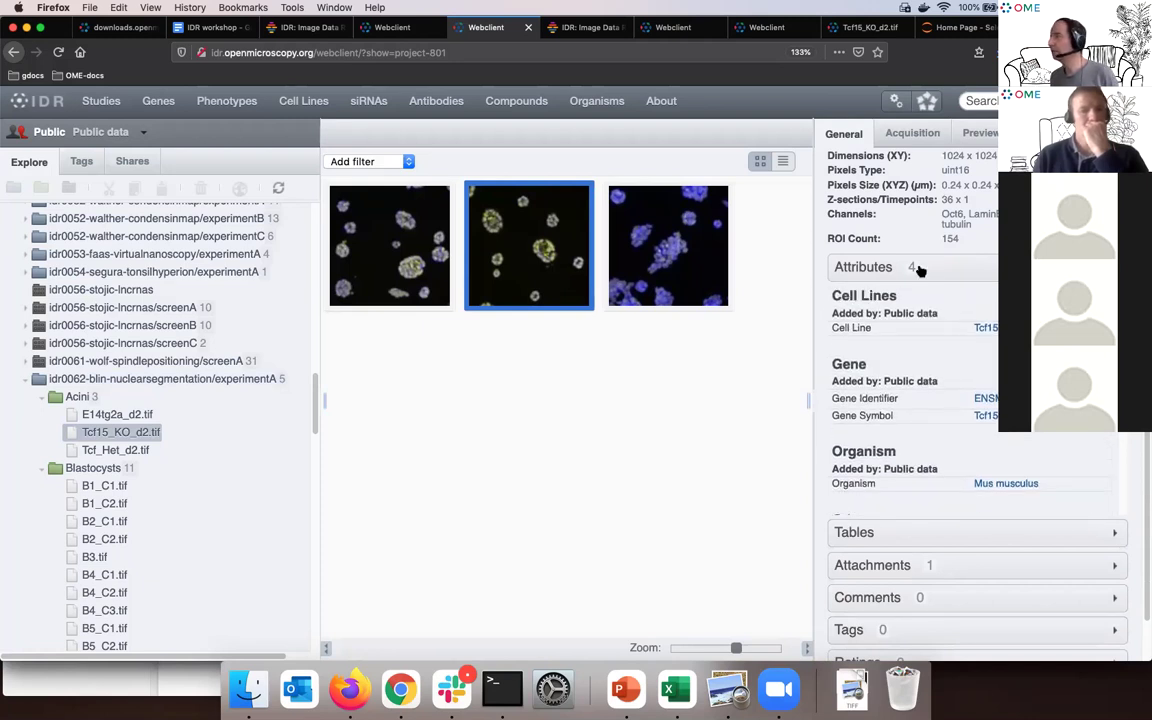
Collapse the image's attributes, list its attachments and save the attached Tcf15_KO_d2_Manual.tif file.
{"action": "left_click", "coordinate": [850, 264]}
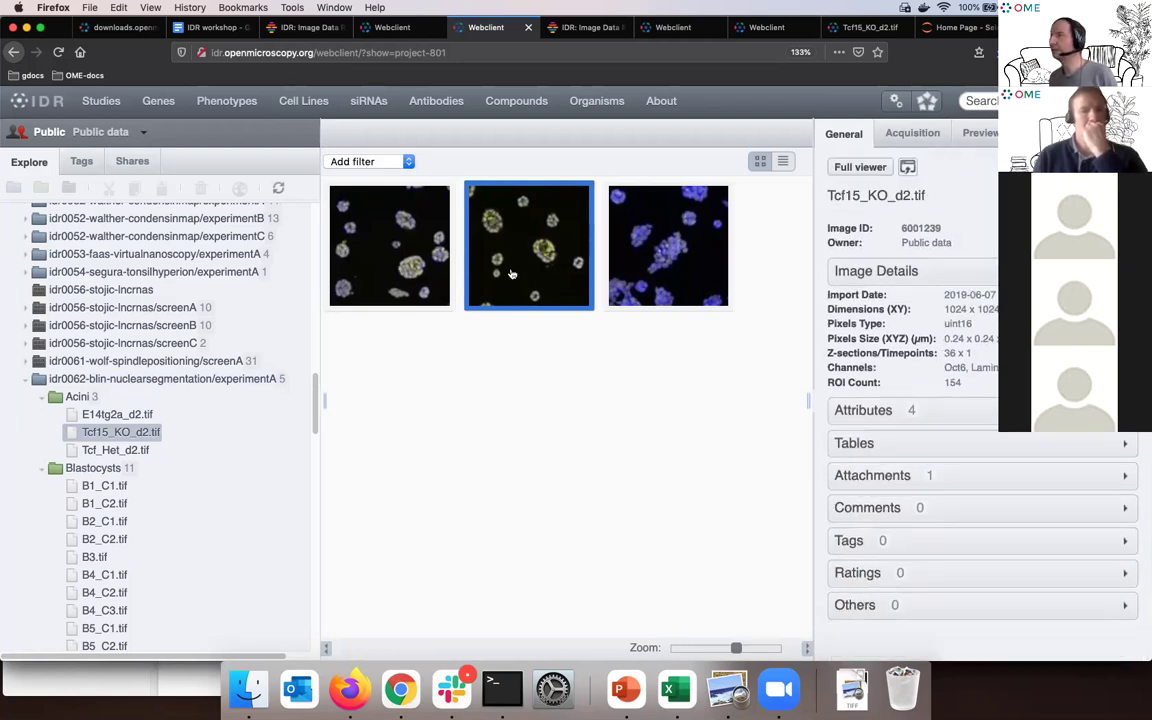
{"action": "left_click", "coordinate": [947, 477]}
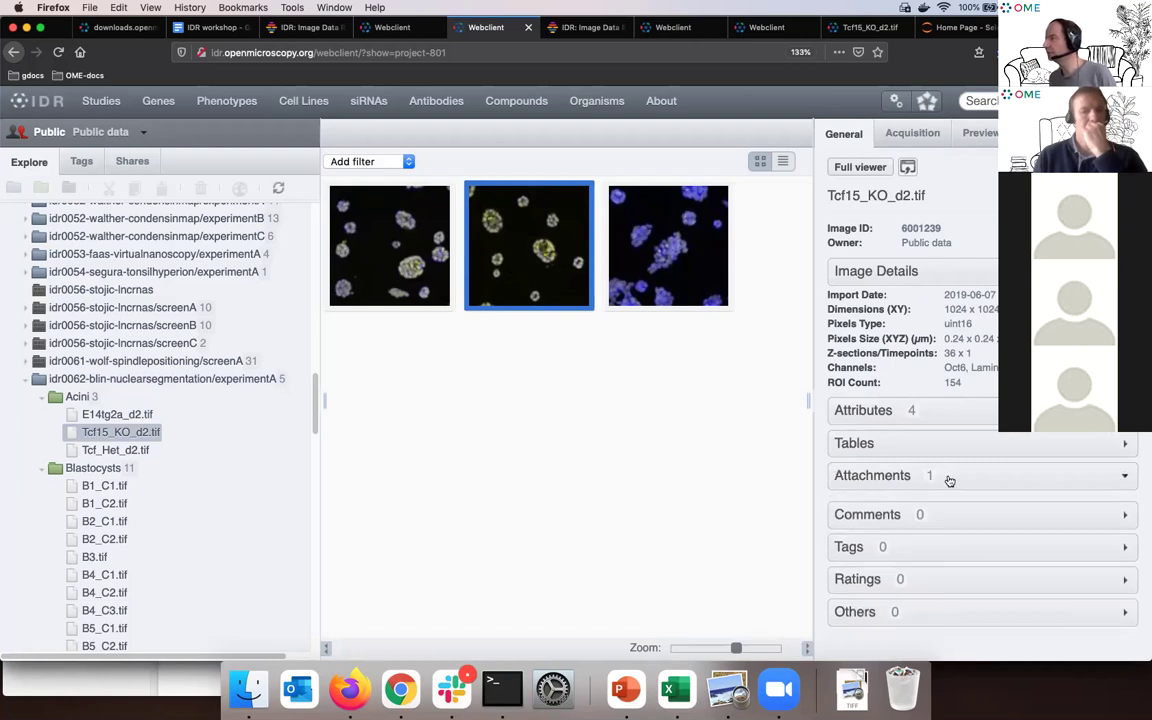
{"action": "mouse_move", "coordinate": [884, 521]}
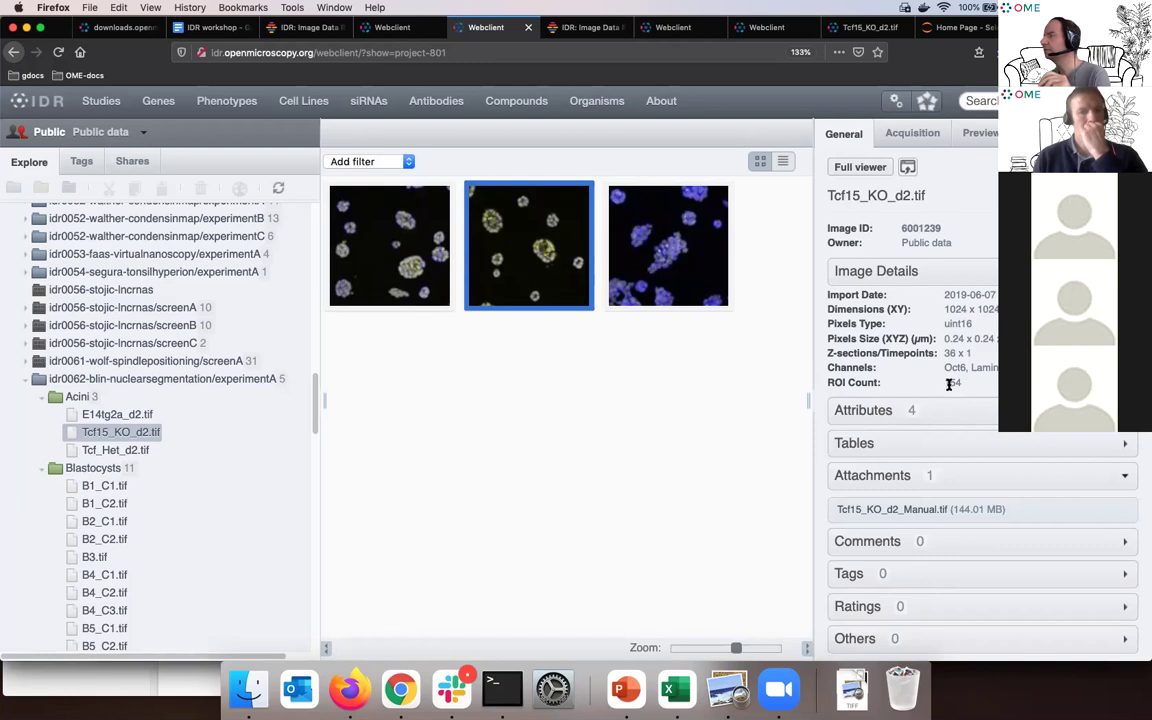
{"action": "mouse_move", "coordinate": [941, 514]}
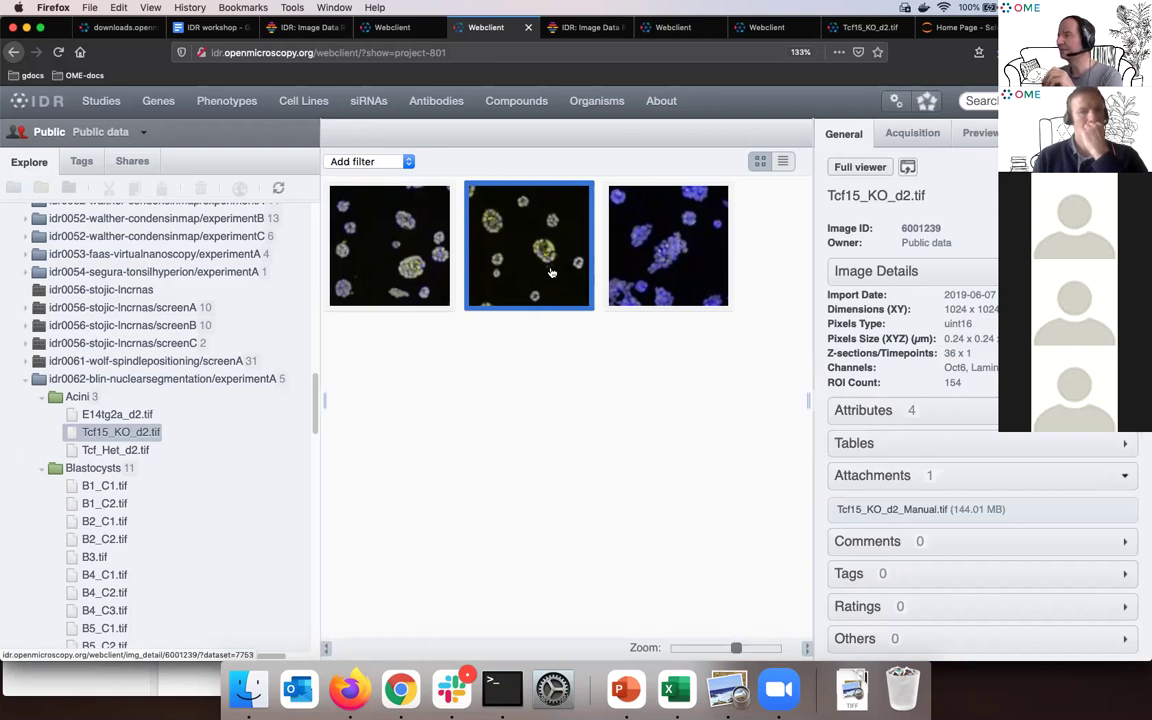
{"action": "left_click", "coordinate": [933, 511]}
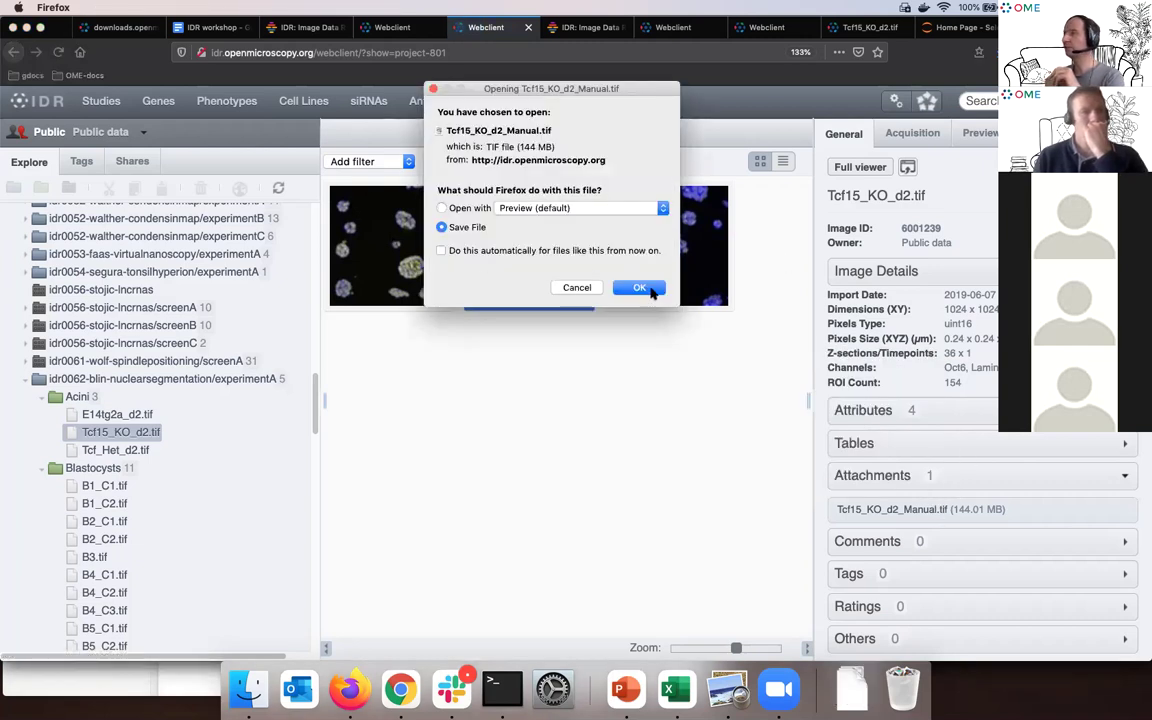
{"action": "left_click", "coordinate": [640, 288]}
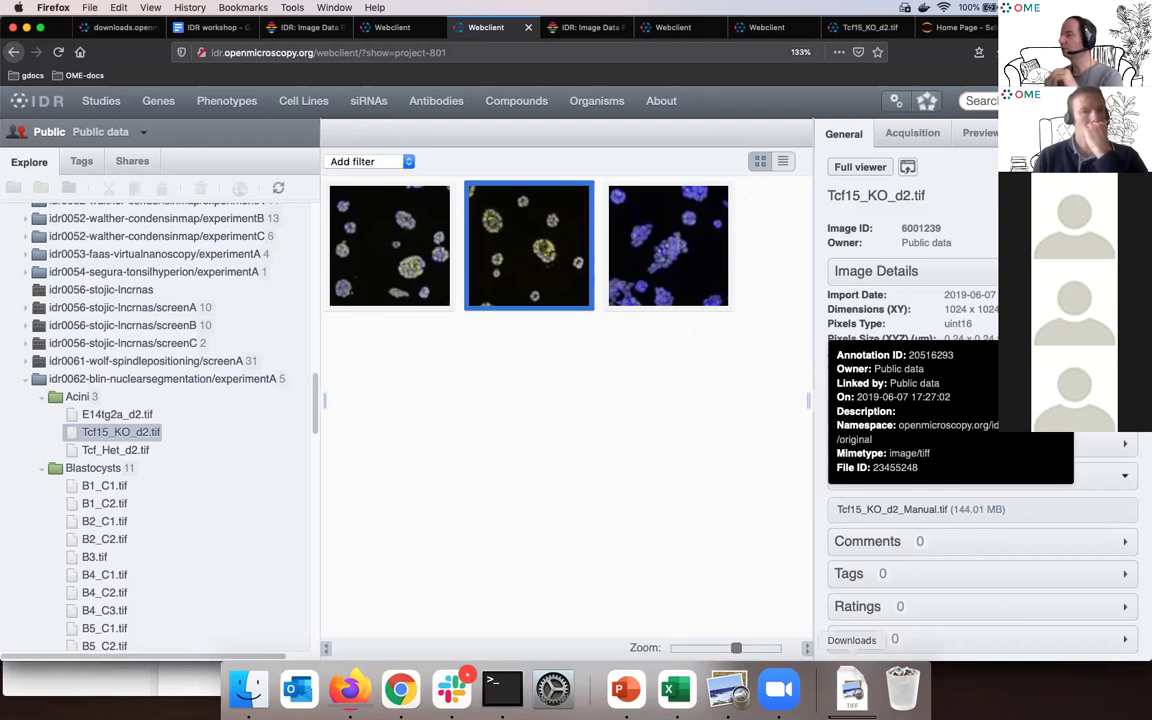
Open the downloaded Tcf15_KO_d2_Manual(2).tif in Preview and close the unrelated figure PDF window behind it.
{"action": "left_click", "coordinate": [851, 688]}
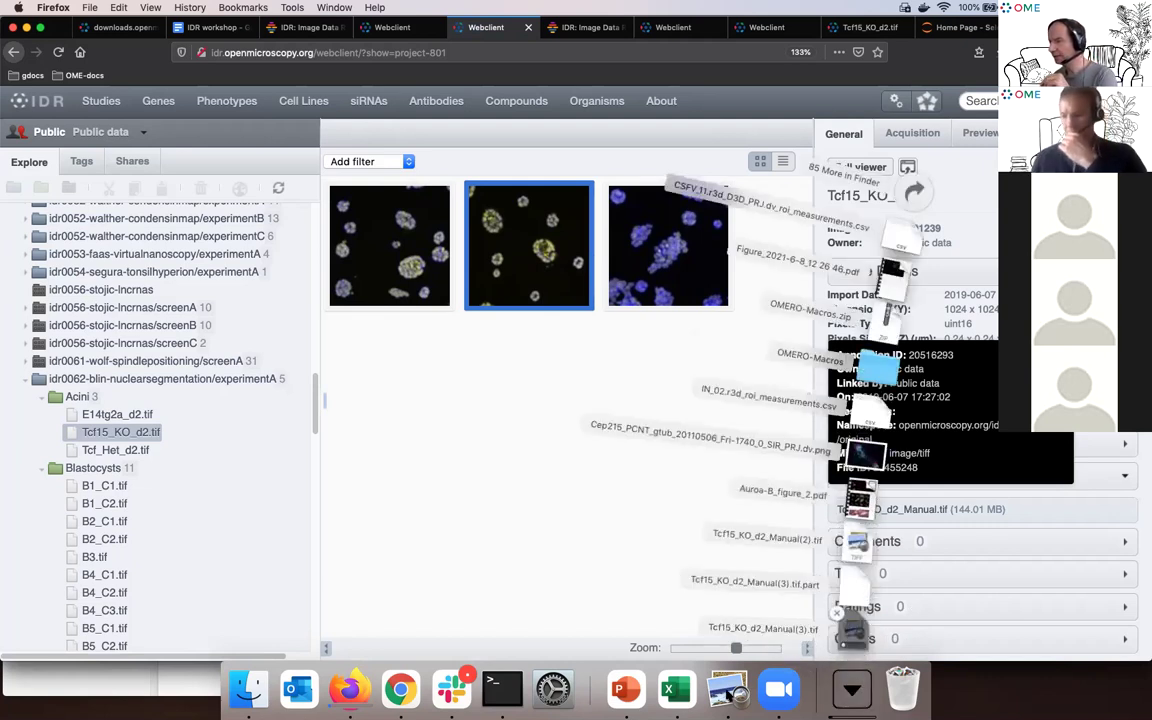
{"action": "left_click", "coordinate": [857, 541]}
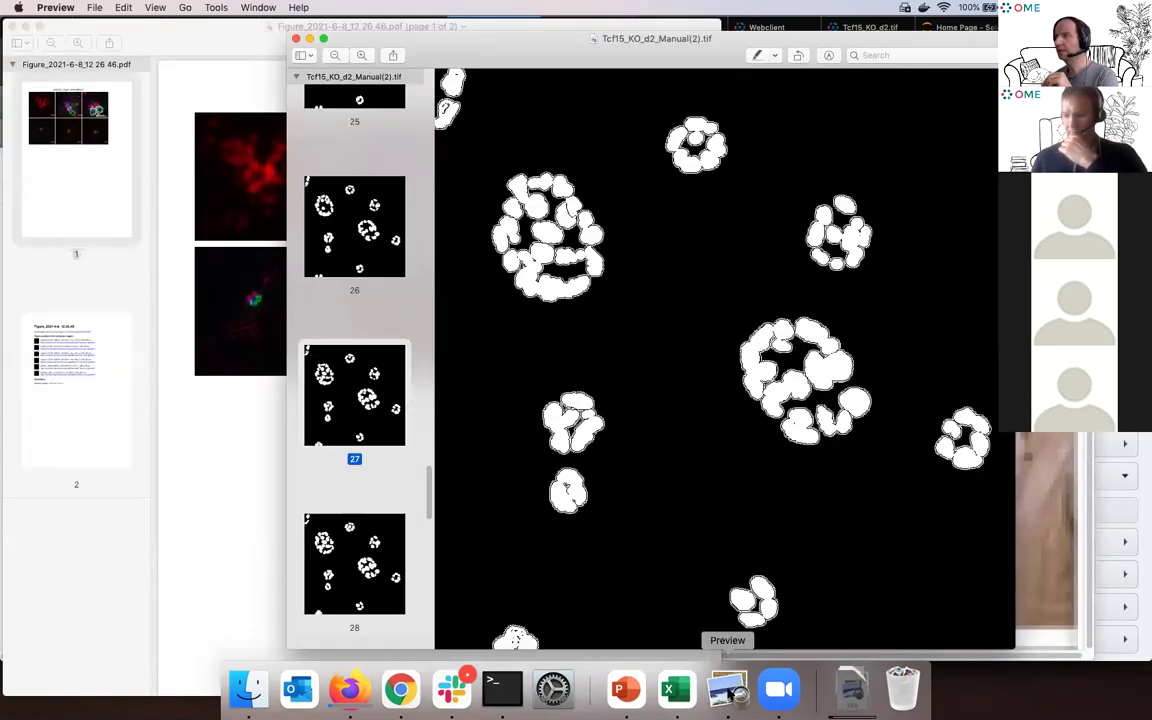
{"action": "left_click_drag", "start_coordinate": [675, 42], "coordinate": [633, 52]}
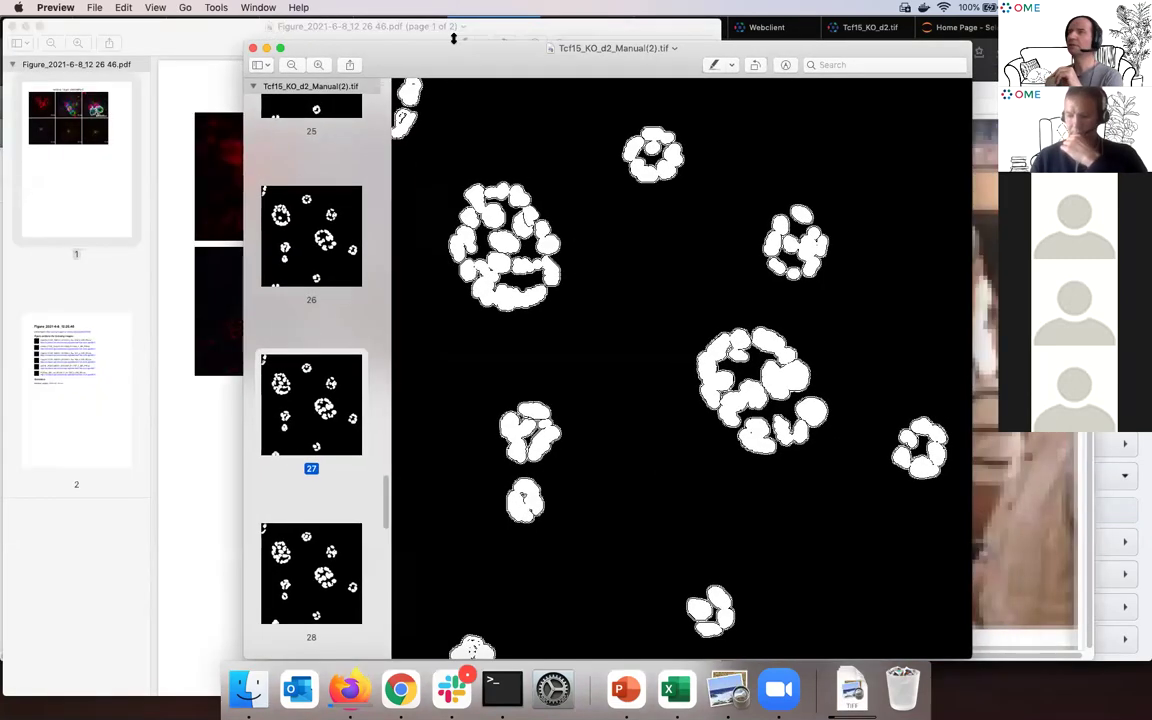
{"action": "left_click", "coordinate": [13, 27]}
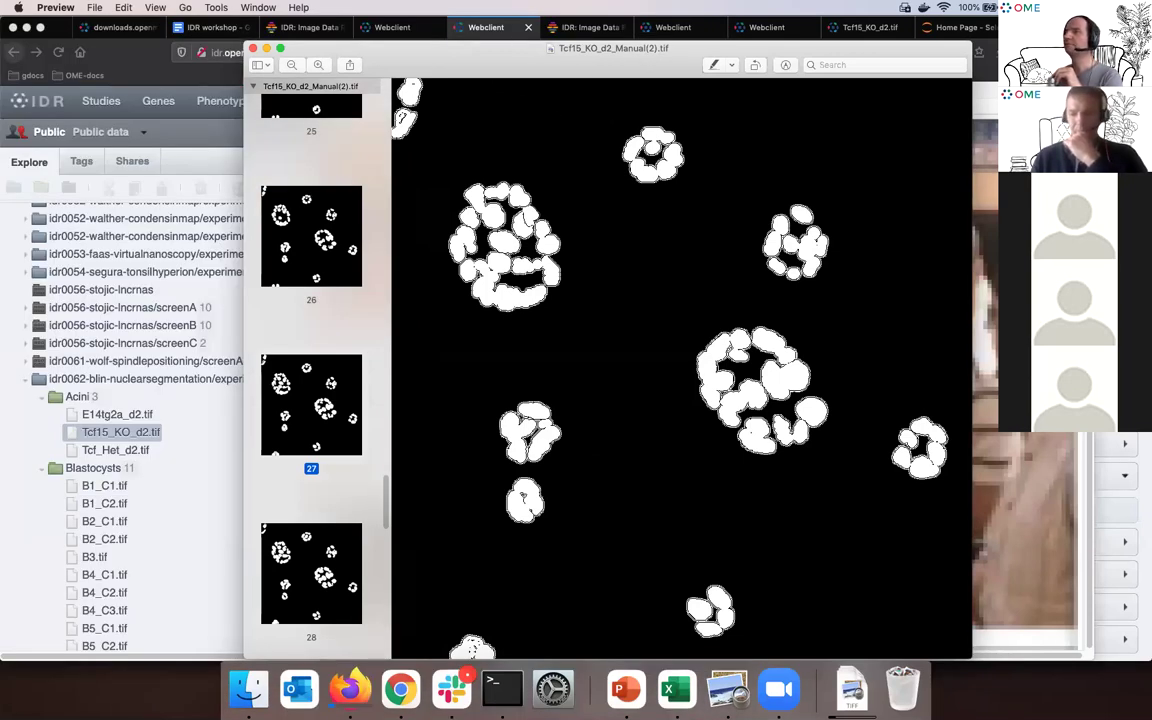
{"action": "left_click_drag", "start_coordinate": [472, 47], "coordinate": [360, 22]}
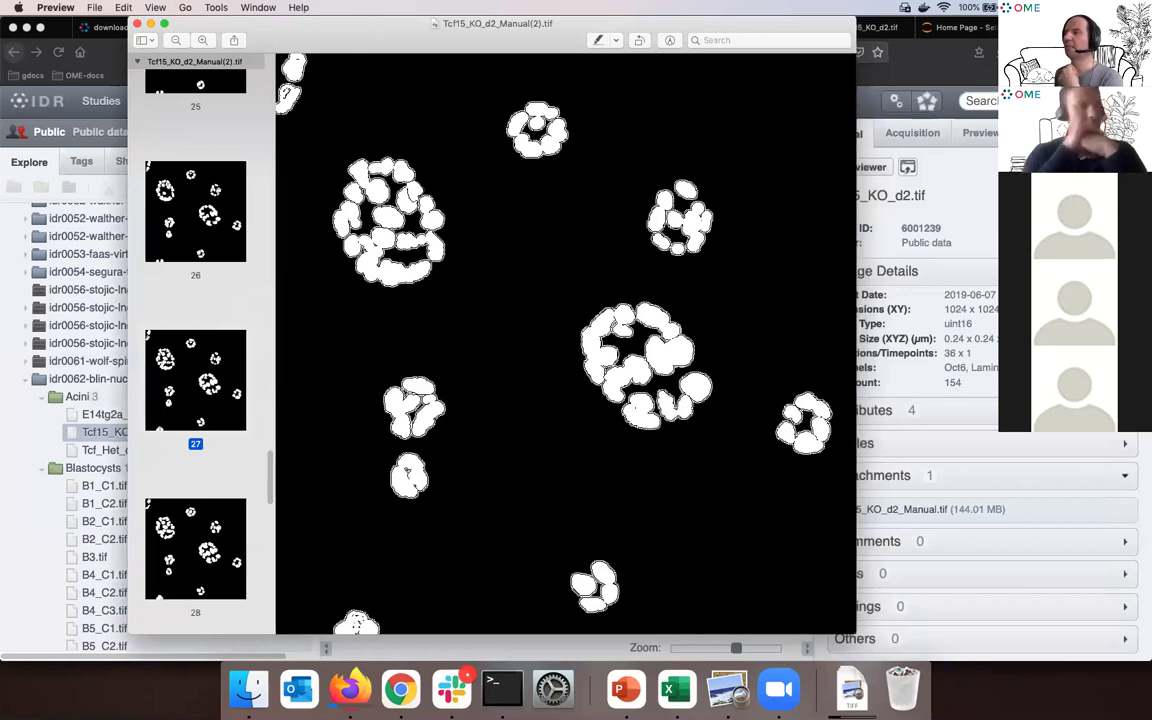
Browse the page thumbnails of the manual segmentation TIFF around page 27.
{"action": "scroll", "coordinate": [195, 350], "scroll_direction": "up", "scroll_amount": 4}
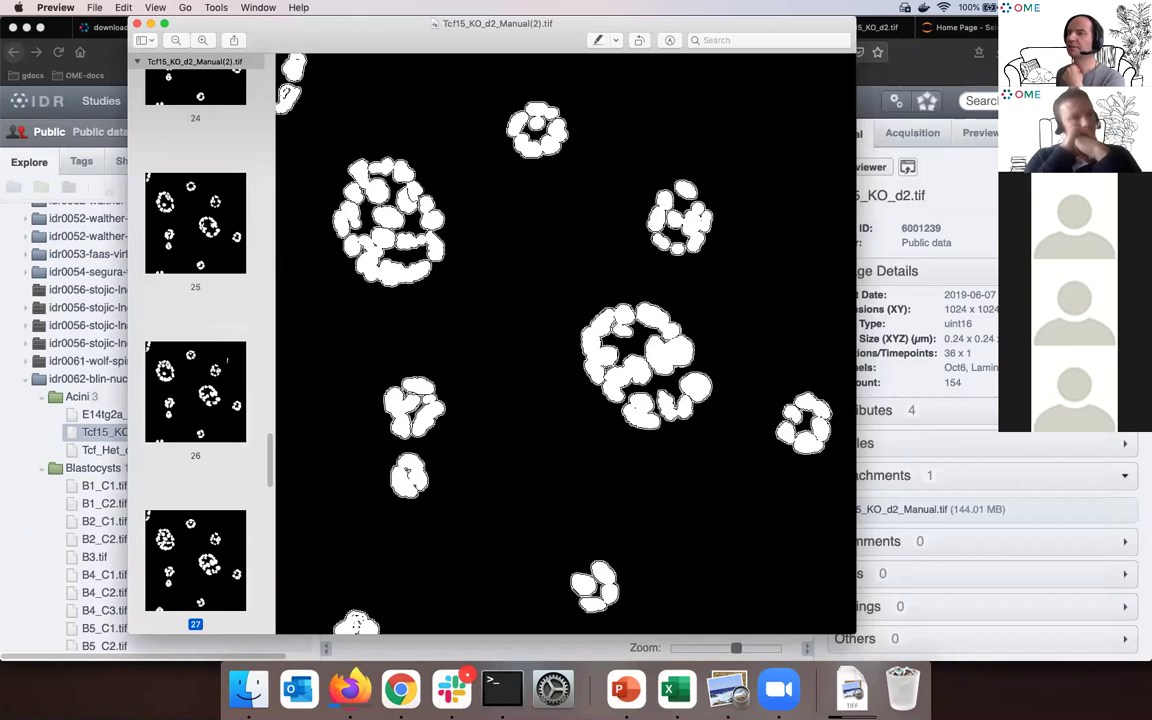
{"action": "scroll", "coordinate": [195, 350], "scroll_direction": "down", "scroll_amount": 3}
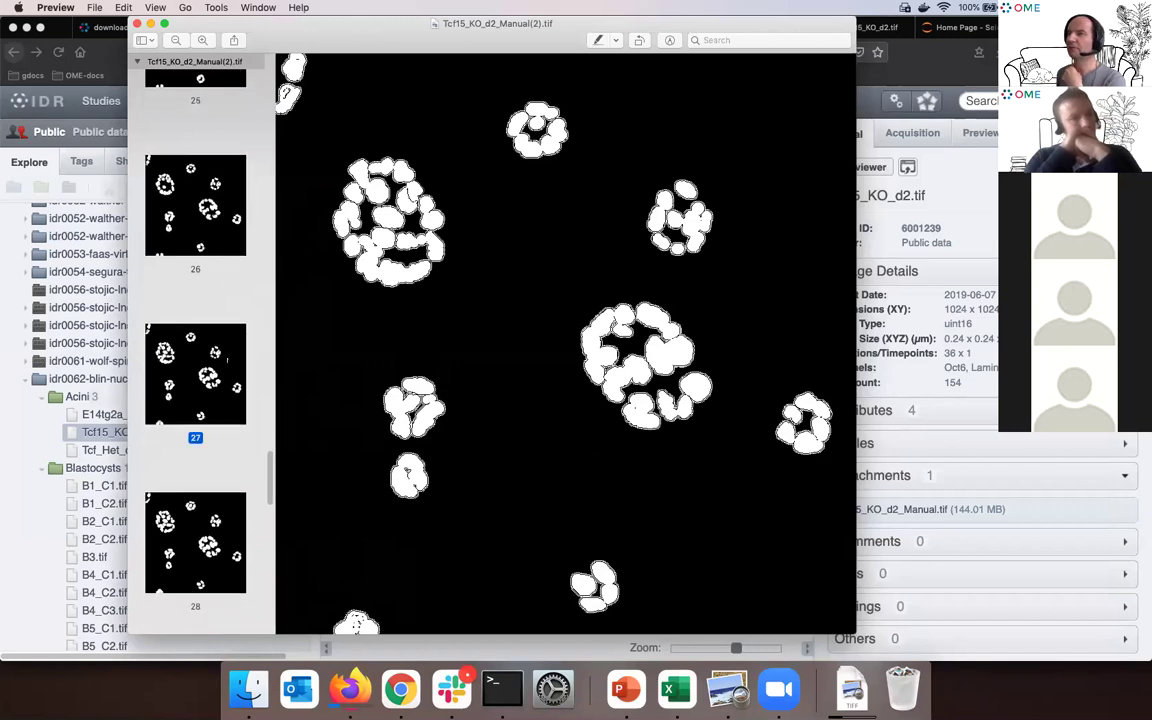
{"action": "scroll", "coordinate": [227, 356], "scroll_direction": "down", "scroll_amount": 1}
{"action": "scroll", "coordinate": [225, 357], "scroll_direction": "up", "scroll_amount": 2}
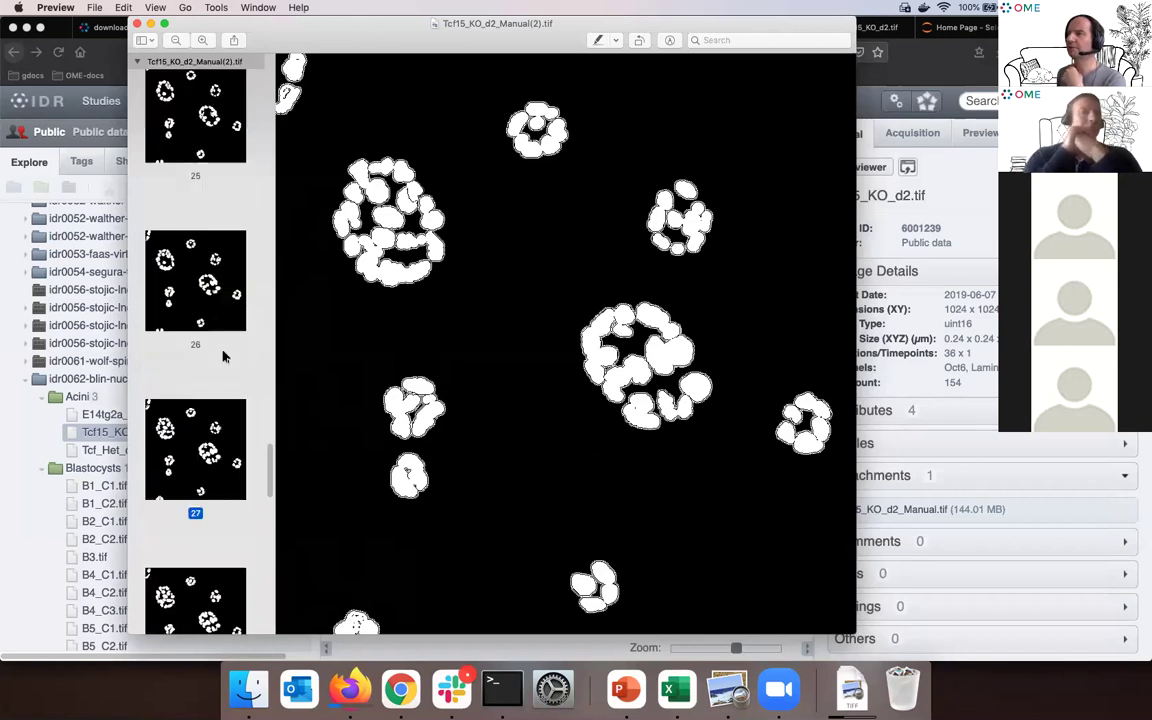
{"action": "scroll", "coordinate": [223, 356], "scroll_direction": "down", "scroll_amount": 1}
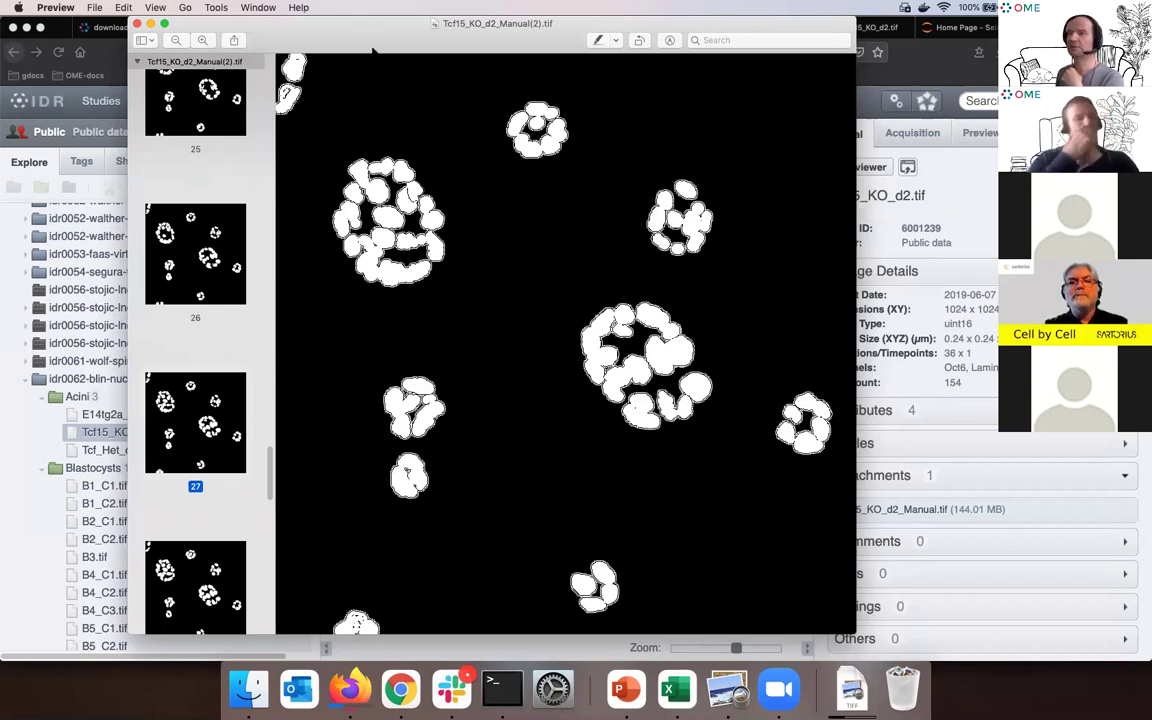
Move the segmentation window aside, return to the IDR web client in Firefox and open Tcf15_KO_d2.tif in the full image viewer.
{"action": "left_click_drag", "start_coordinate": [560, 40], "coordinate": [160, 40]}
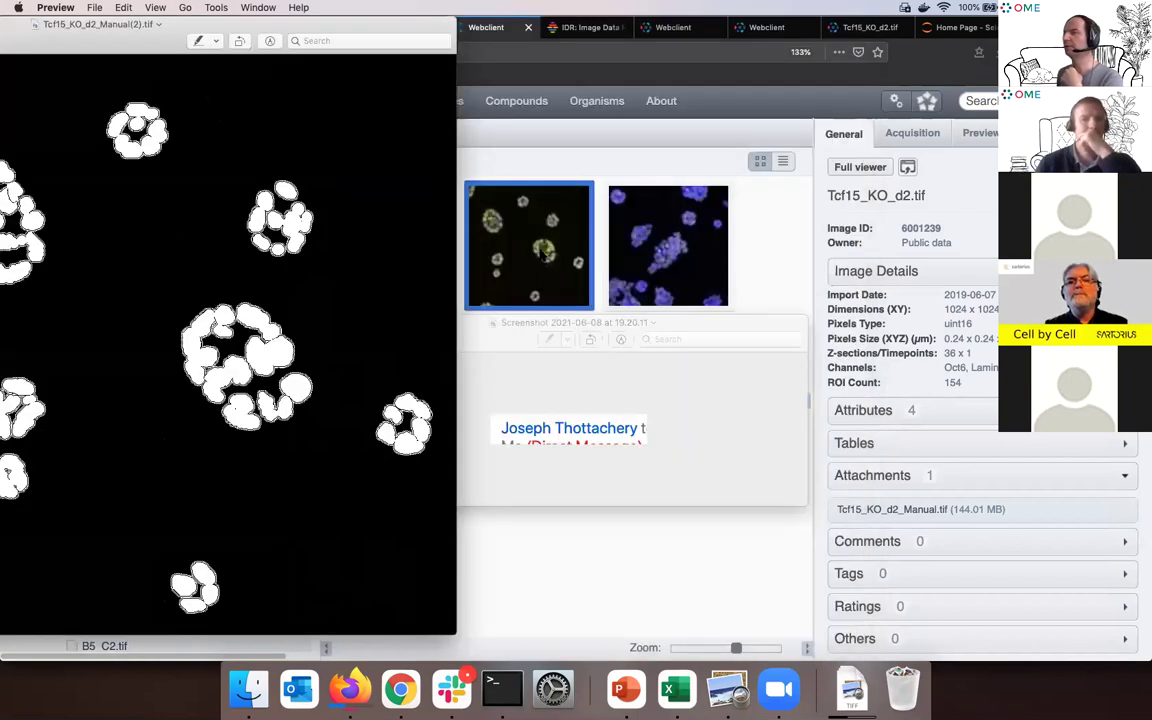
{"action": "left_click", "coordinate": [537, 257]}
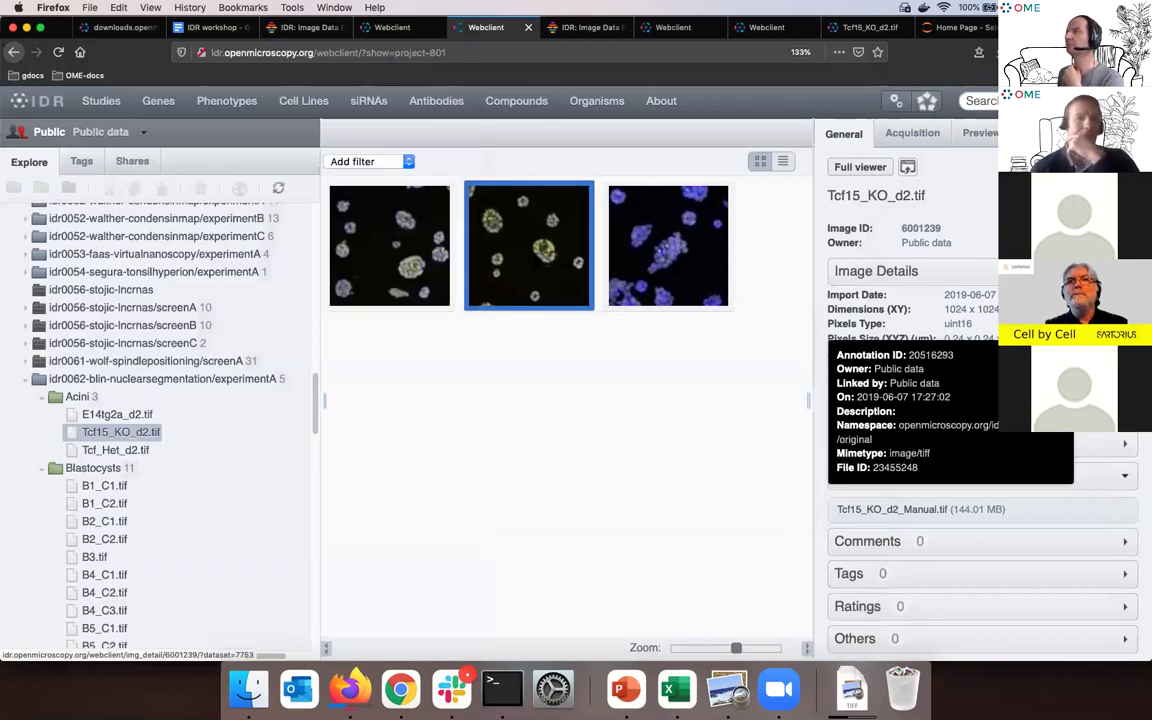
{"action": "double_click", "coordinate": [534, 258]}
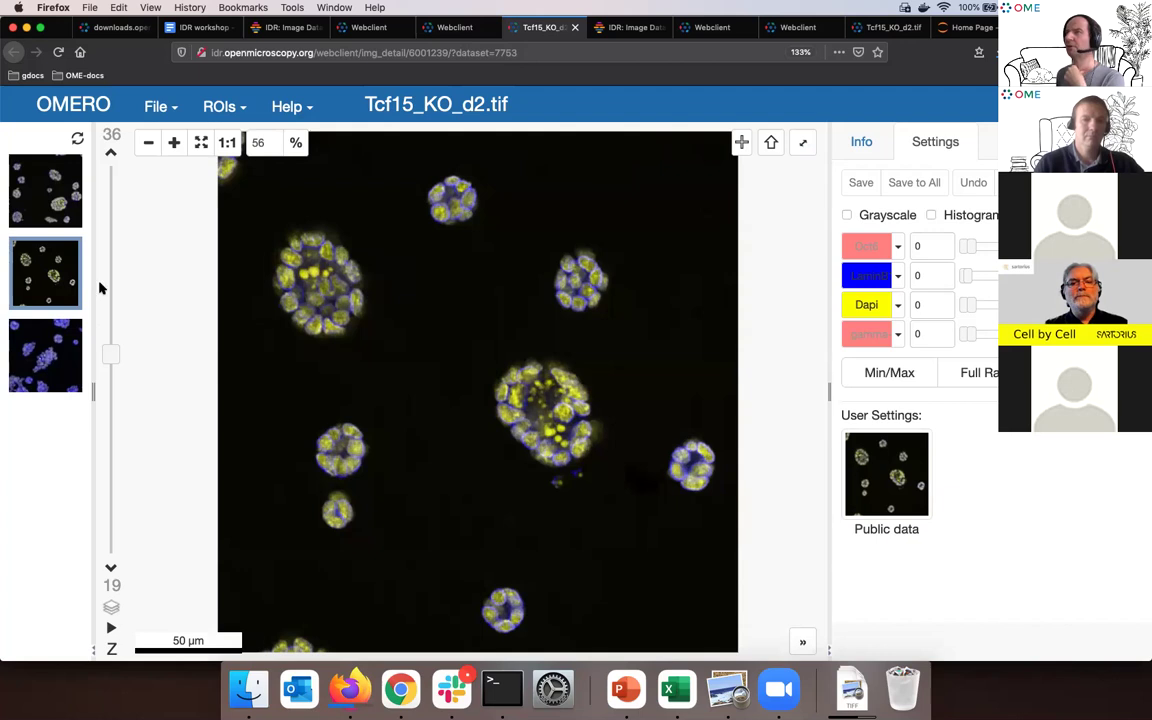
Show Tcf15_KO_d2.tif in two side-by-side viewer panels and turn off the Dapi channel in the right-hand one.
{"action": "left_click", "coordinate": [43, 285]}
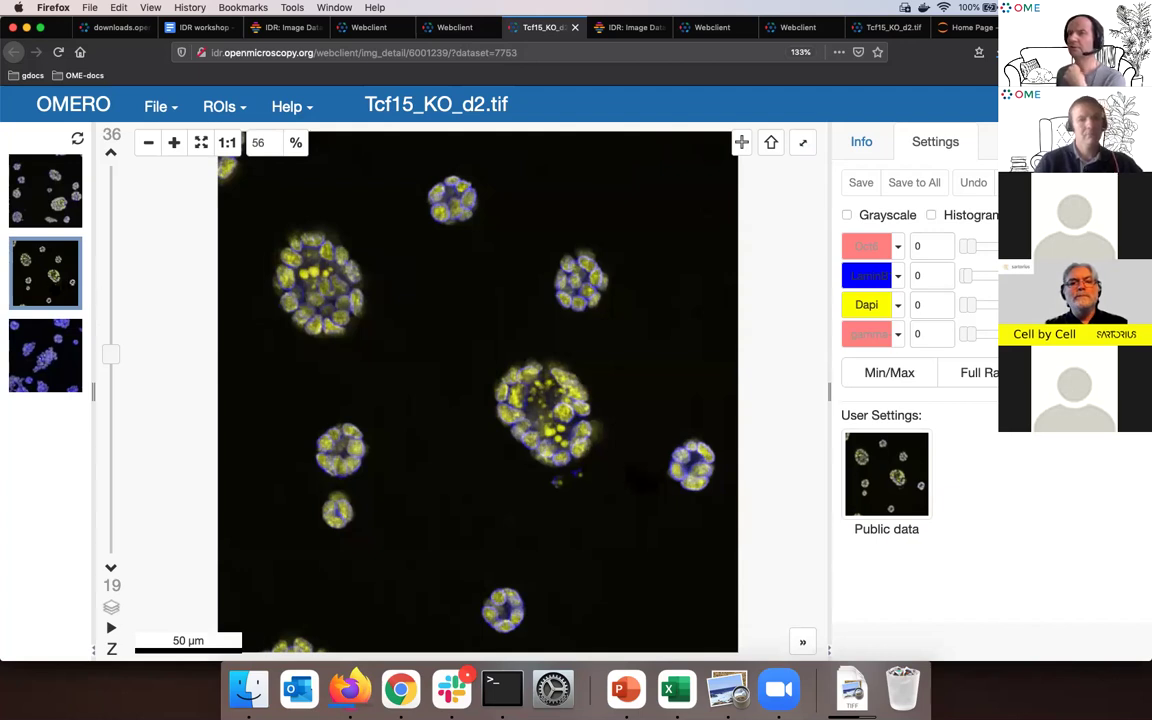
{"action": "double_click", "coordinate": [53, 283]}
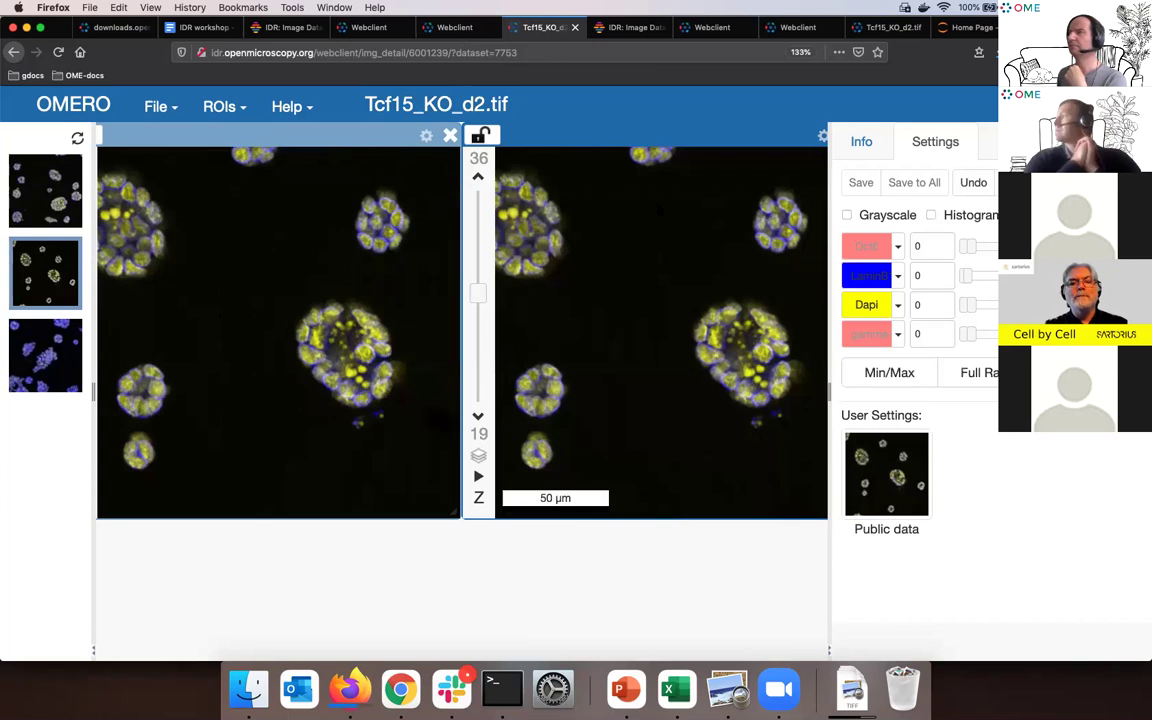
{"action": "left_click", "coordinate": [866, 304]}
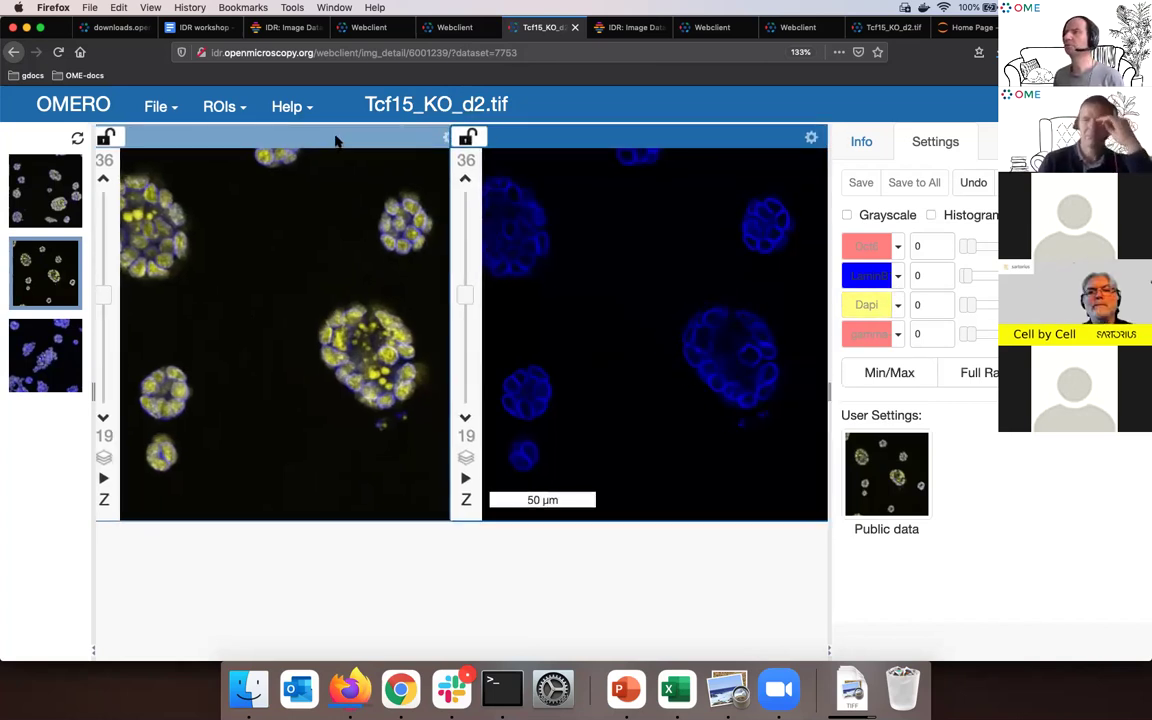
{"action": "left_click", "coordinate": [336, 141]}
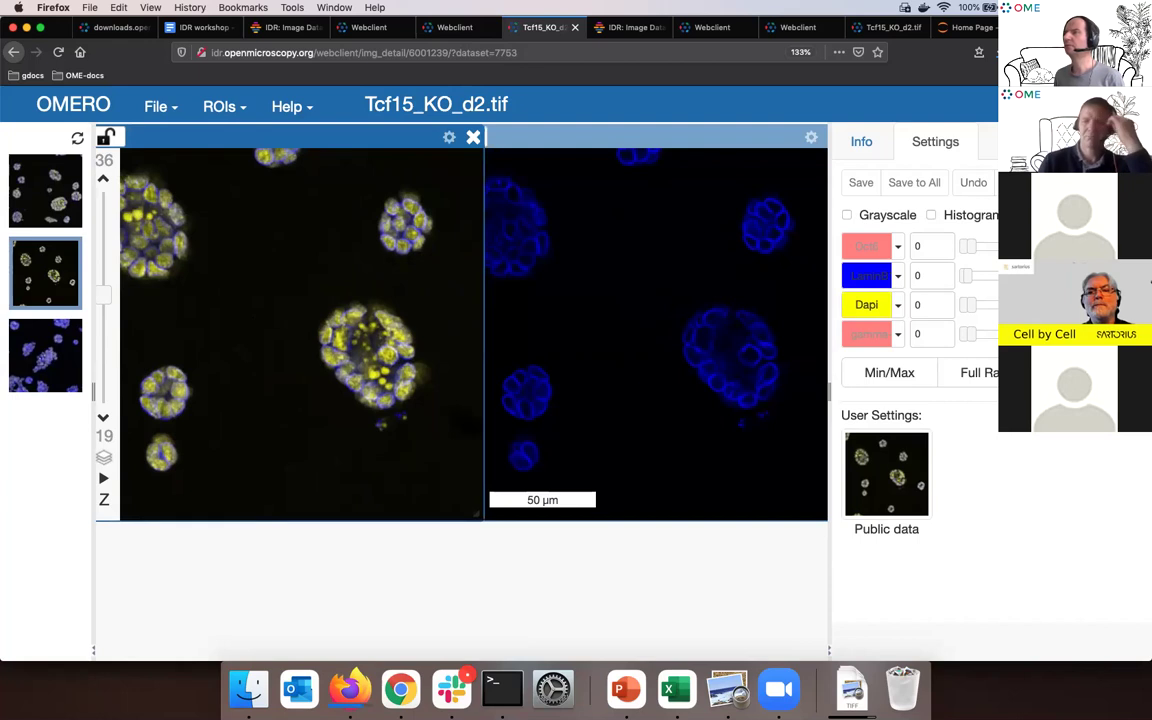
Leave only the Dapi channel on in the left-hand viewer panel, shift that panel aside and make the LaminB panel active.
{"action": "left_click", "coordinate": [867, 276]}
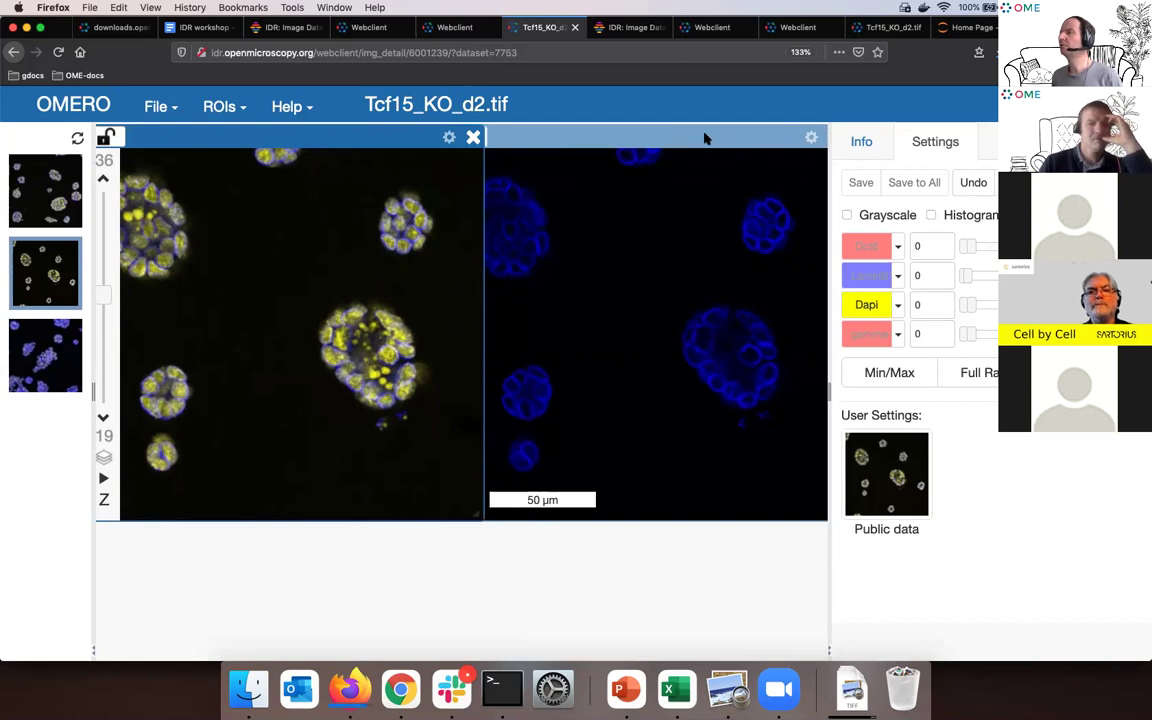
{"action": "left_click_drag", "start_coordinate": [386, 141], "coordinate": [343, 142]}
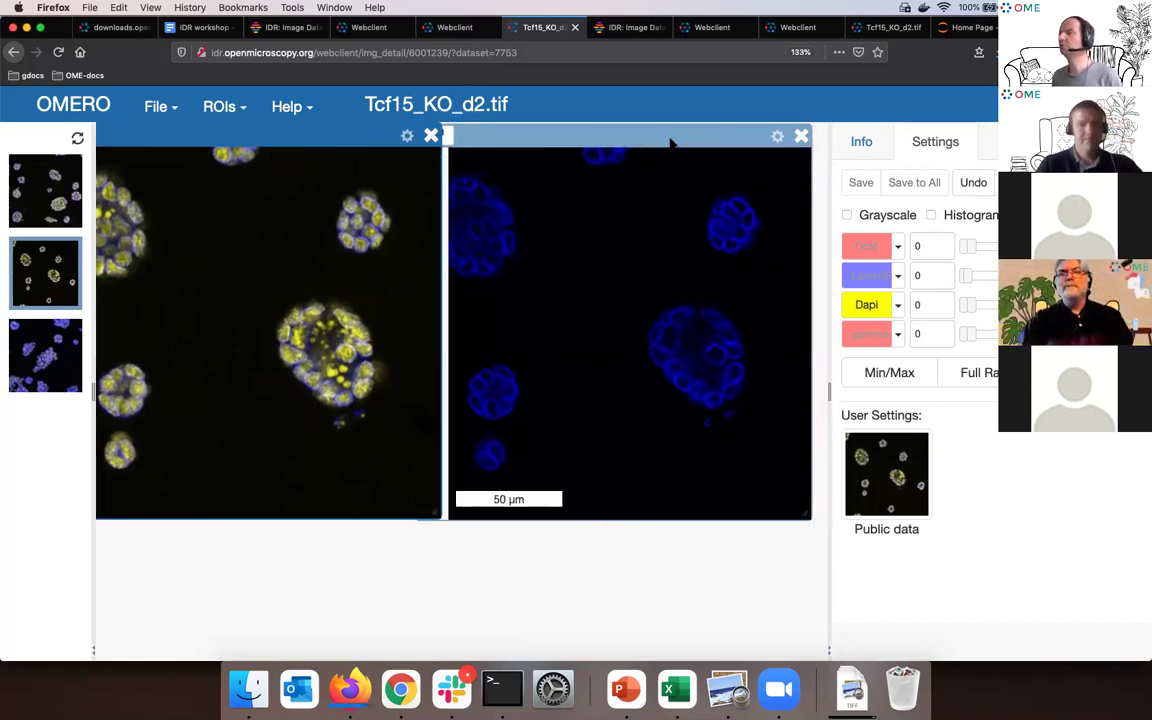
{"action": "left_click", "coordinate": [710, 134]}
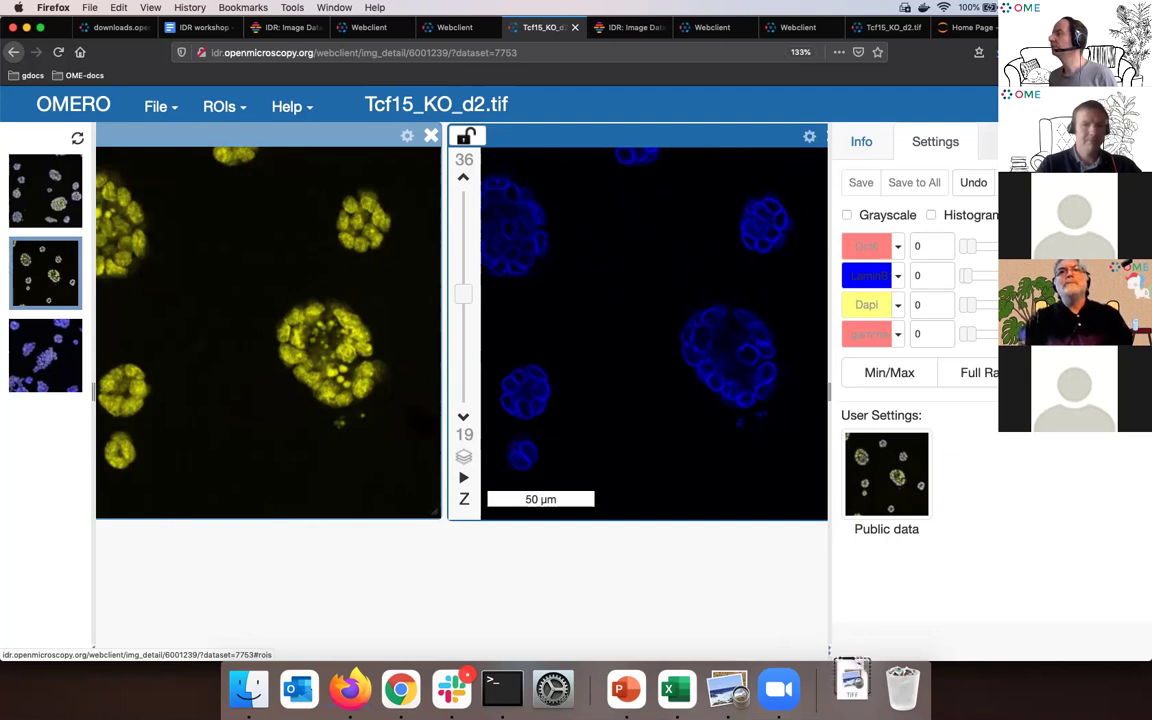
Display the ROIs on the LaminB panel, then reposition and enlarge that panel to show more of the image.
{"action": "left_click", "coordinate": [1015, 141]}
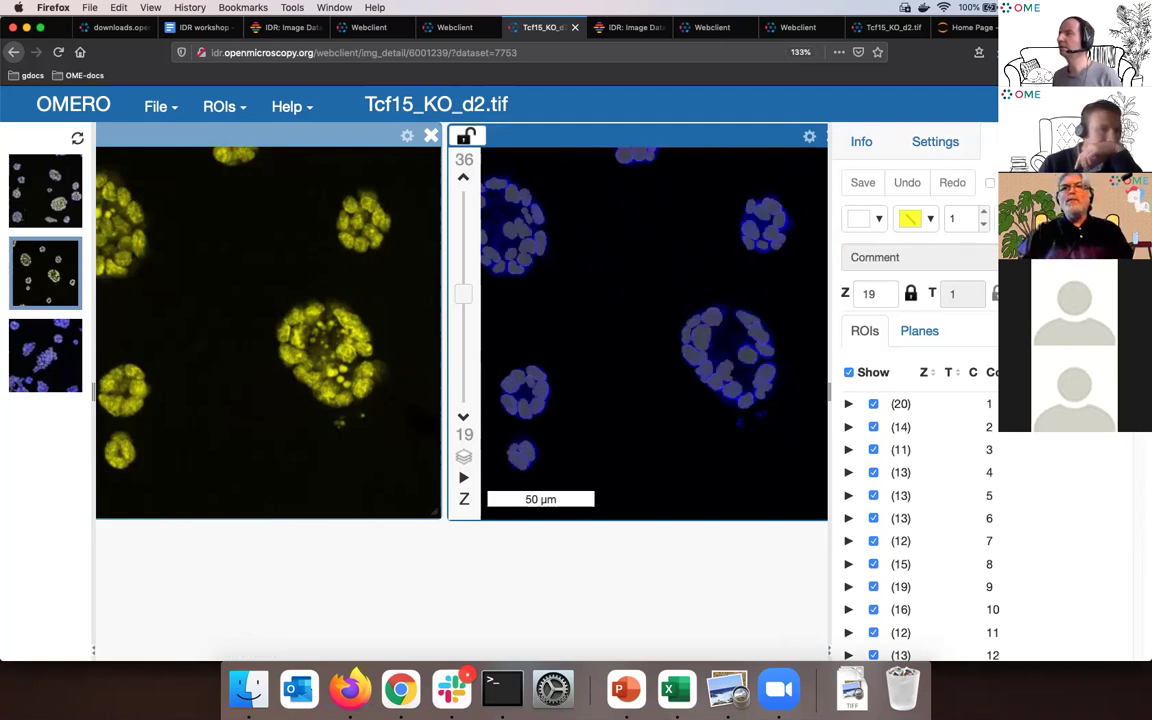
{"action": "left_click_drag", "start_coordinate": [729, 140], "coordinate": [633, 147]}
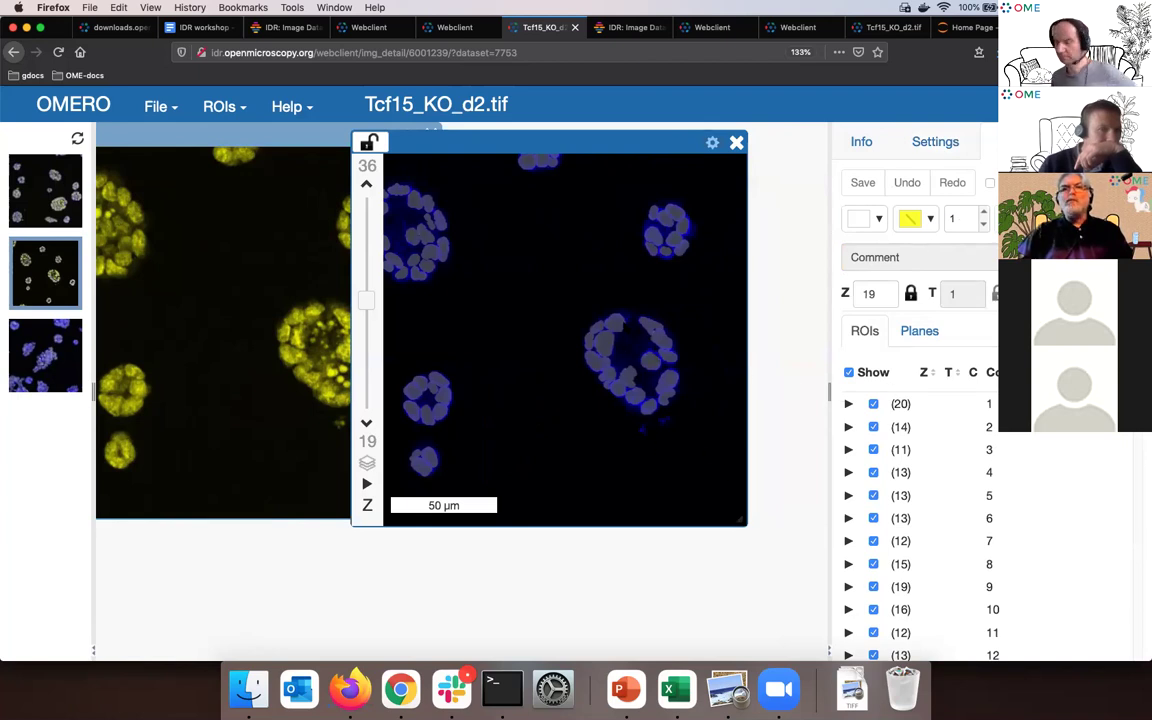
{"action": "key", "text": "super+equal"}
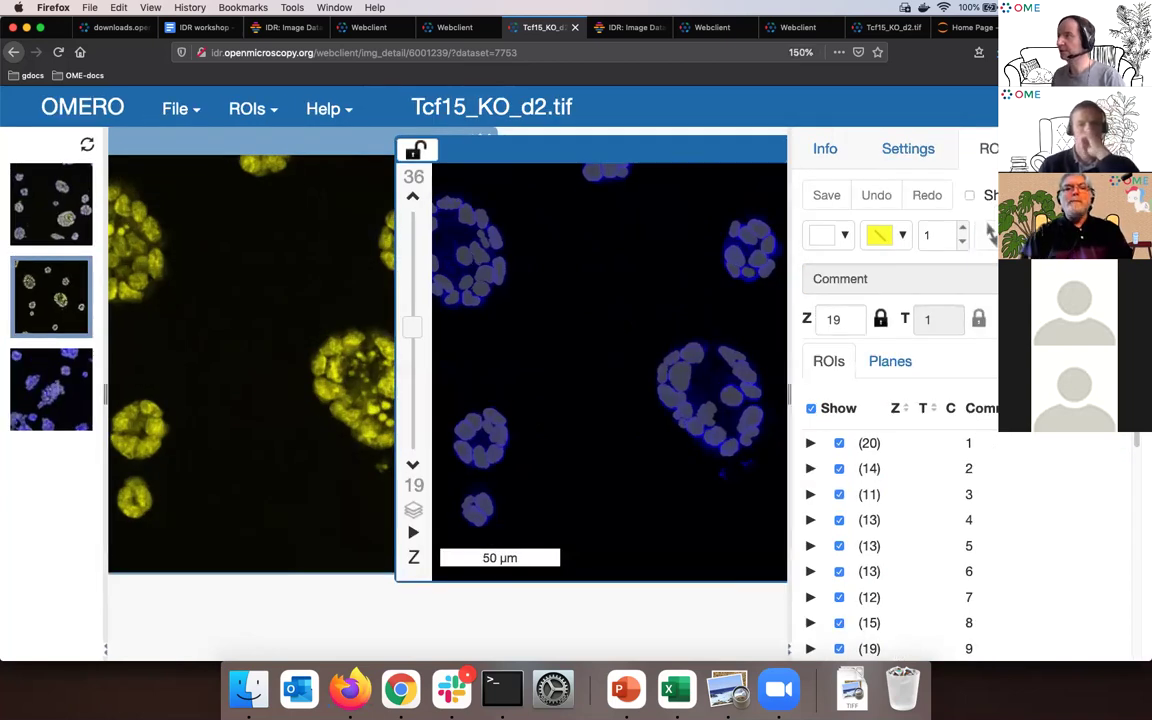
{"action": "key", "text": "super+equal"}
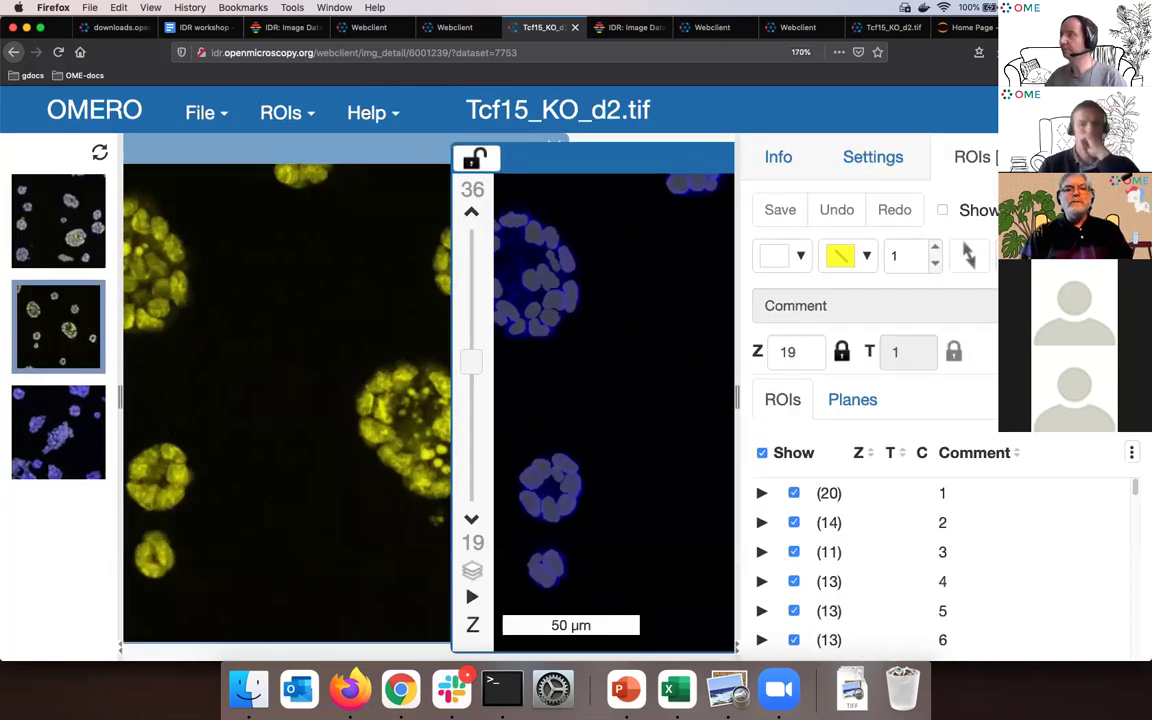
{"action": "key", "text": "super+minus"}
{"action": "key", "text": "super+minus"}
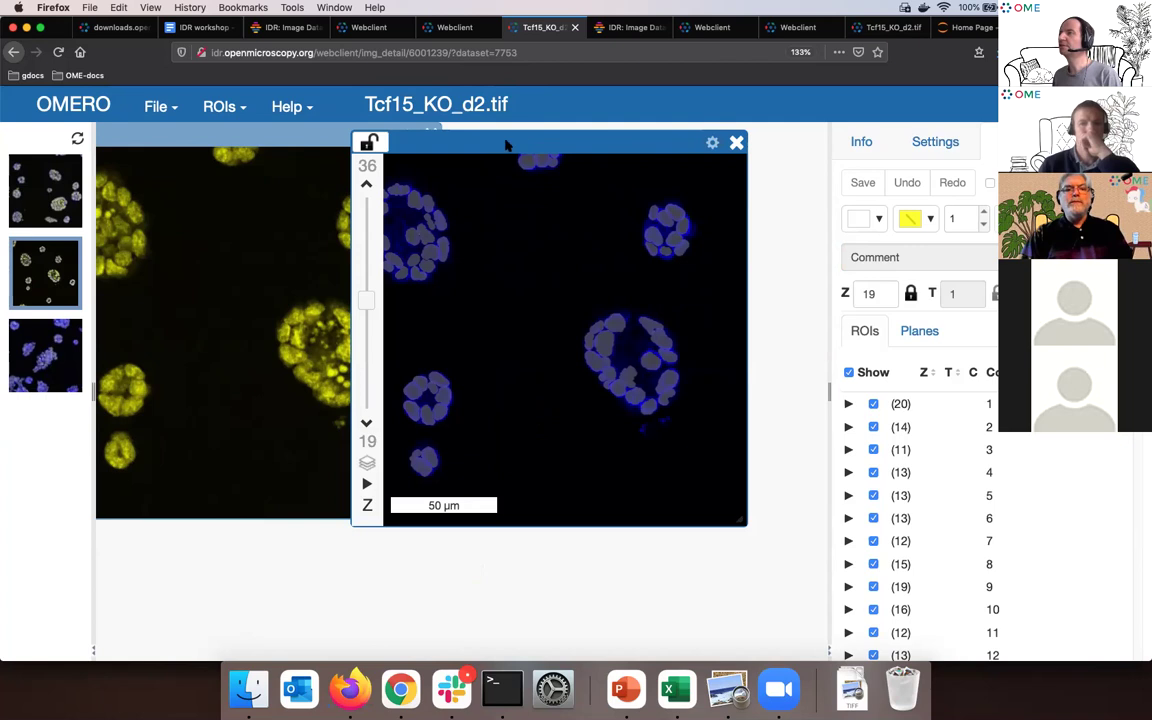
{"action": "left_click_drag", "start_coordinate": [640, 530], "coordinate": [750, 620]}
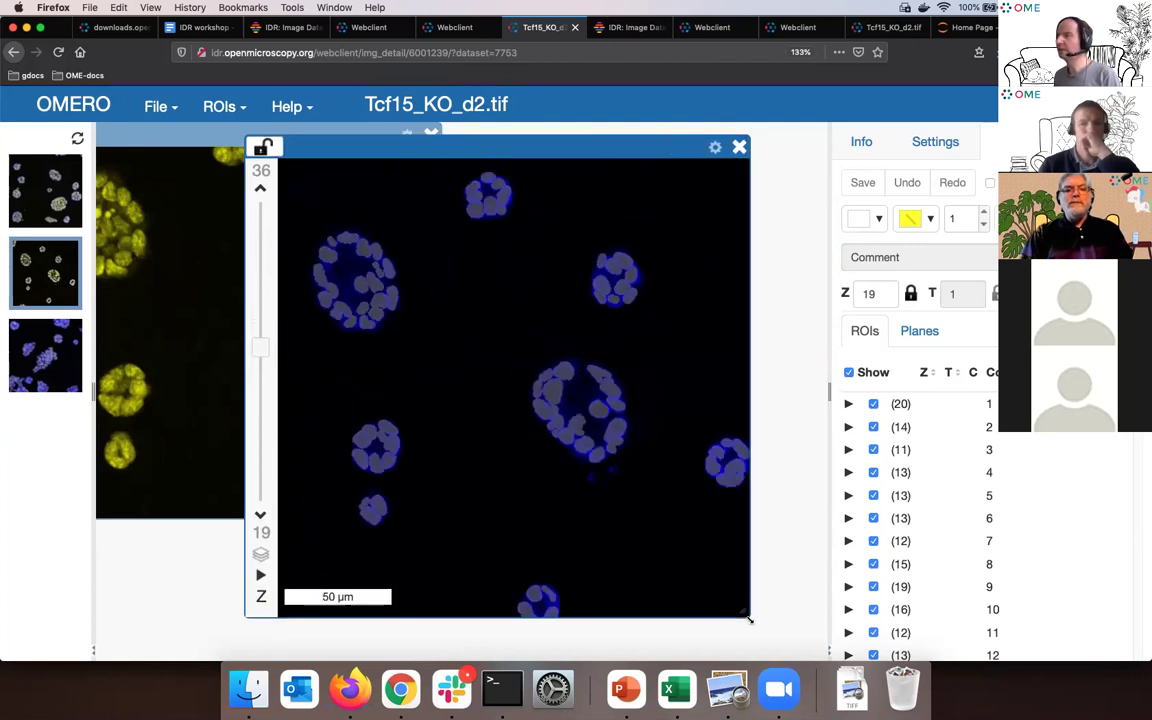
Select the first ROI's shapes, viewing Z plane 26, and toggle the display of all ROIs off and back on.
{"action": "left_click", "coordinate": [868, 404]}
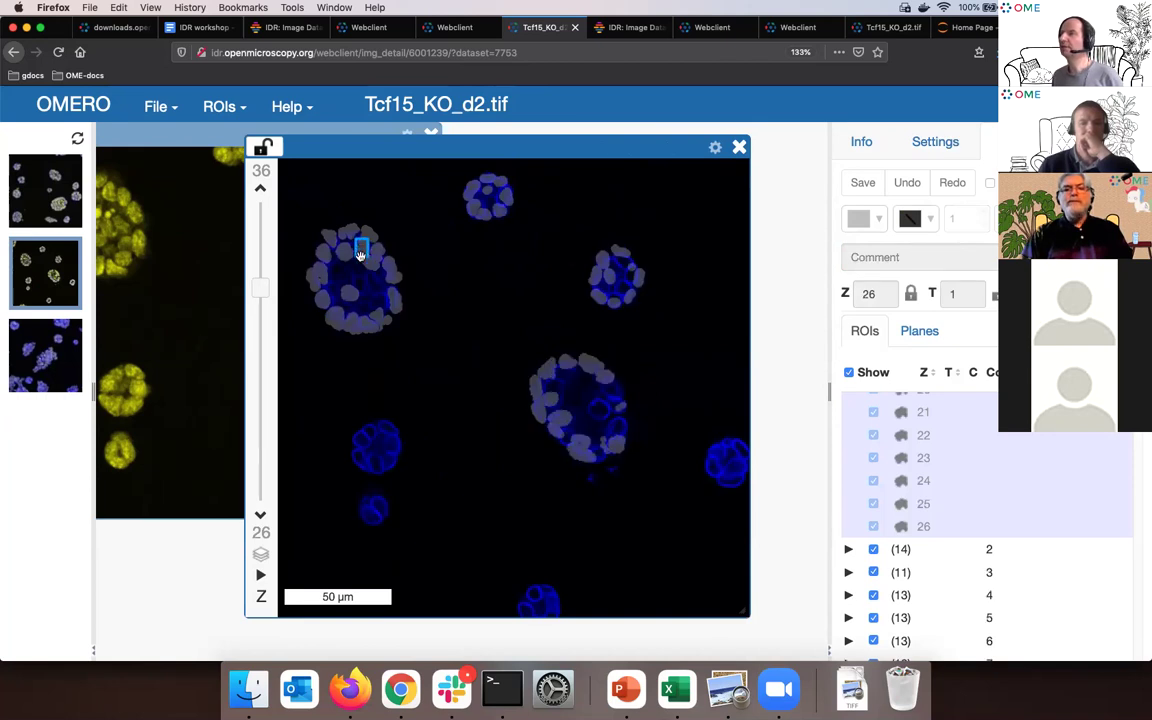
{"action": "left_click", "coordinate": [849, 373]}
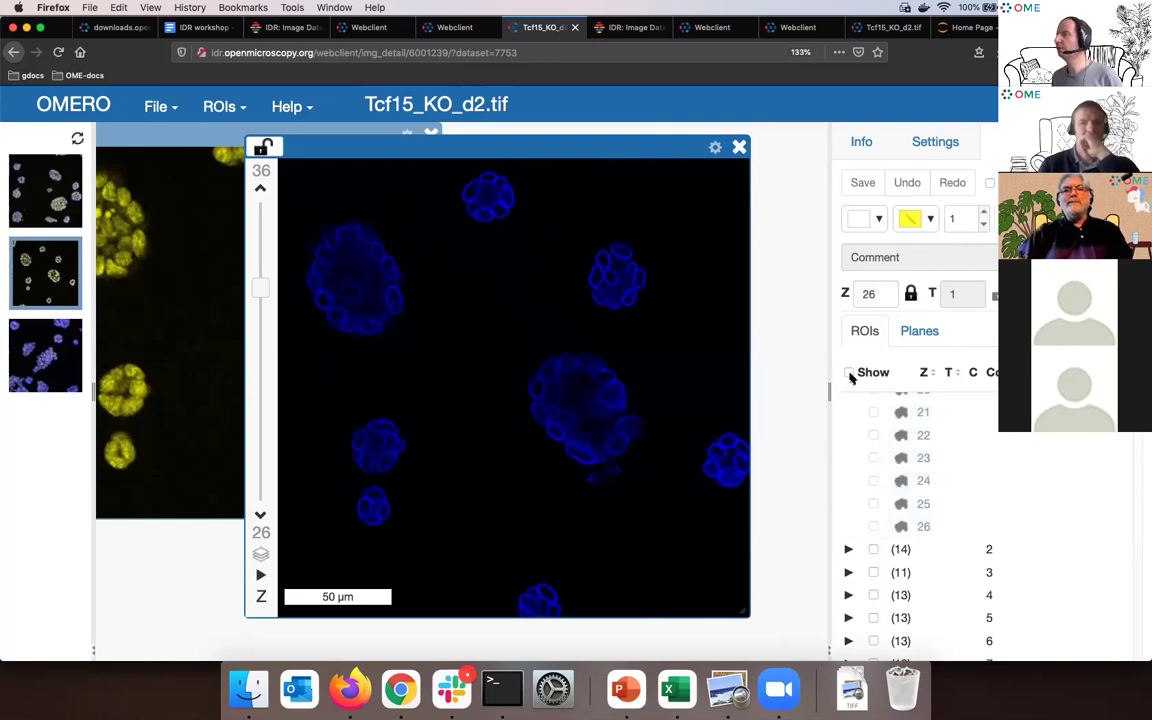
{"action": "left_click", "coordinate": [849, 373]}
{"action": "scroll", "coordinate": [873, 458], "scroll_direction": "up", "scroll_amount": 5}
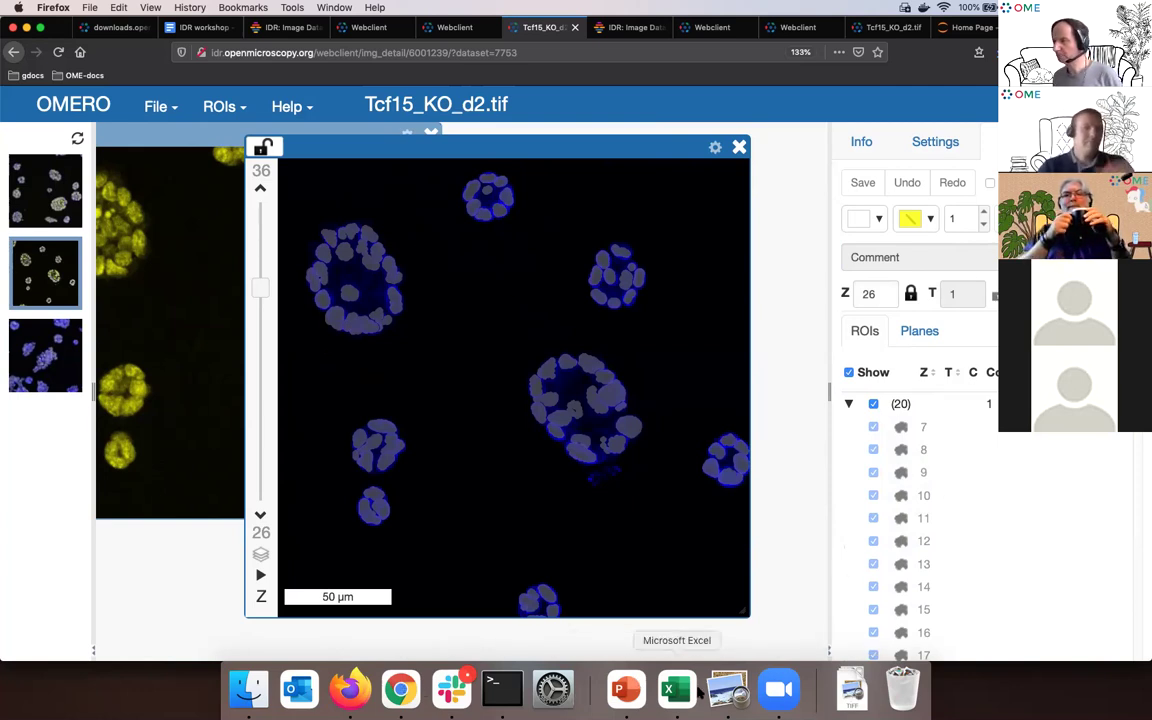
Bring up Tcf15_KO_d2_Manual(2).tif in Preview, dismiss the unrelated screenshot window and place the segmentation beside the ROI panel for comparison.
{"action": "left_click", "coordinate": [731, 699]}
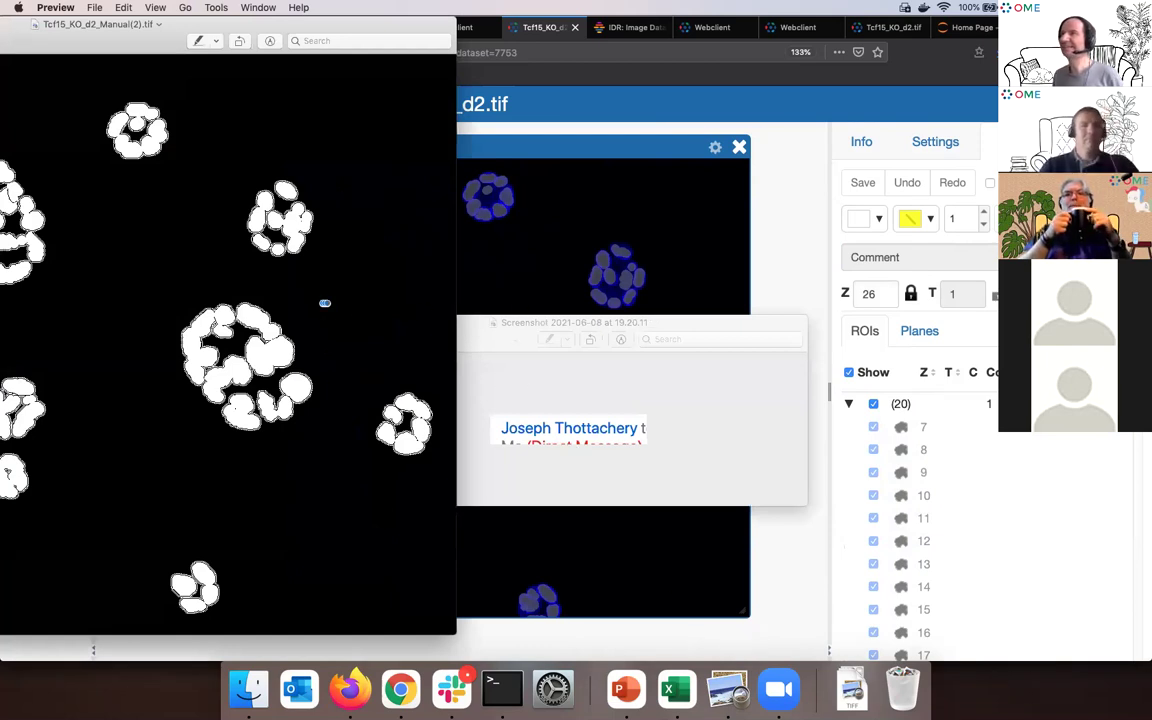
{"action": "double_click", "coordinate": [314, 24]}
{"action": "left_click_drag", "start_coordinate": [643, 40], "coordinate": [509, 51]}
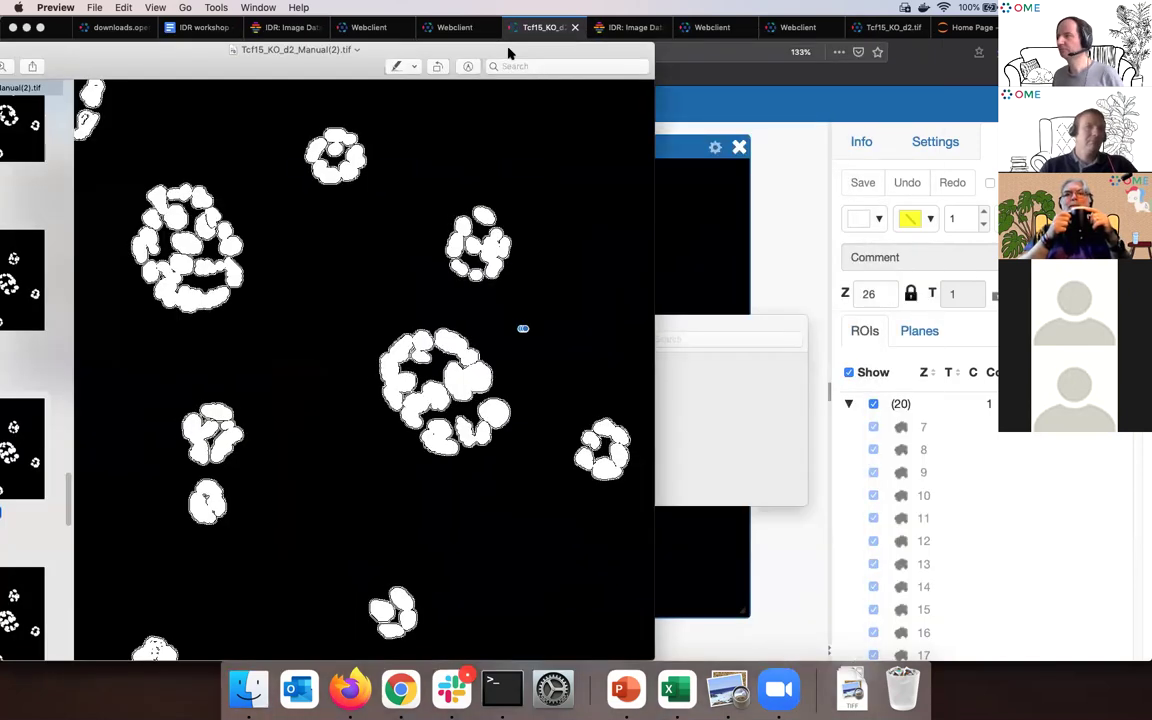
{"action": "left_click", "coordinate": [725, 325]}
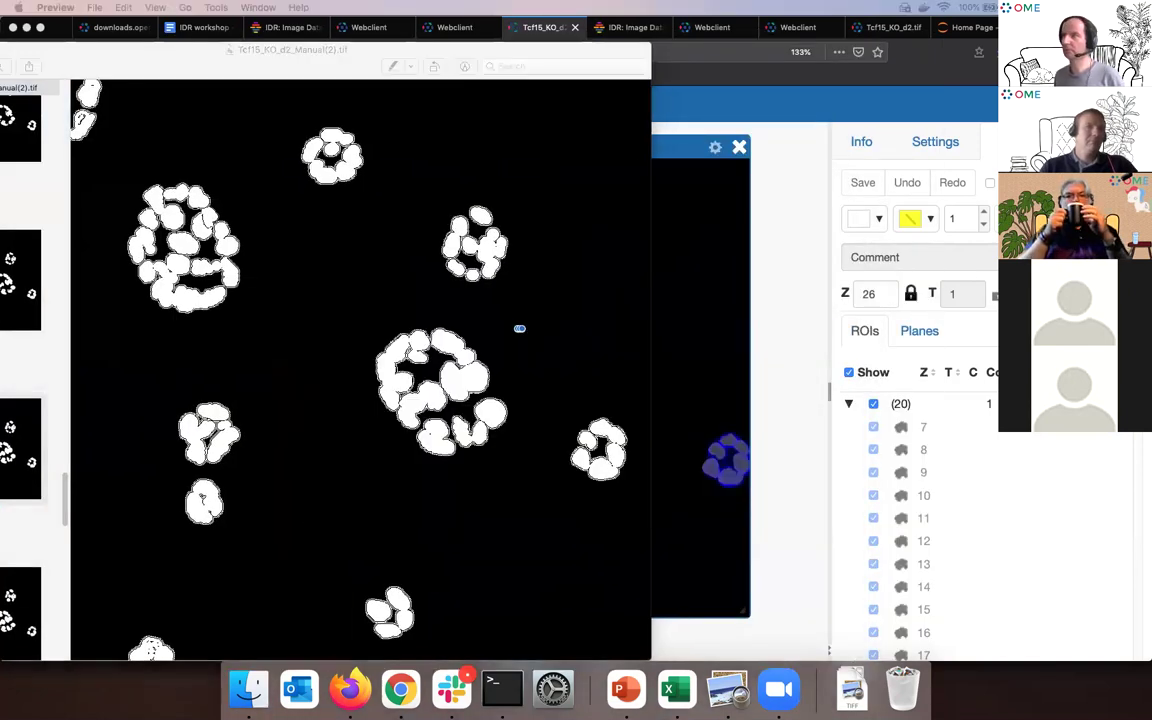
{"action": "left_click_drag", "start_coordinate": [336, 50], "coordinate": [201, 99]}
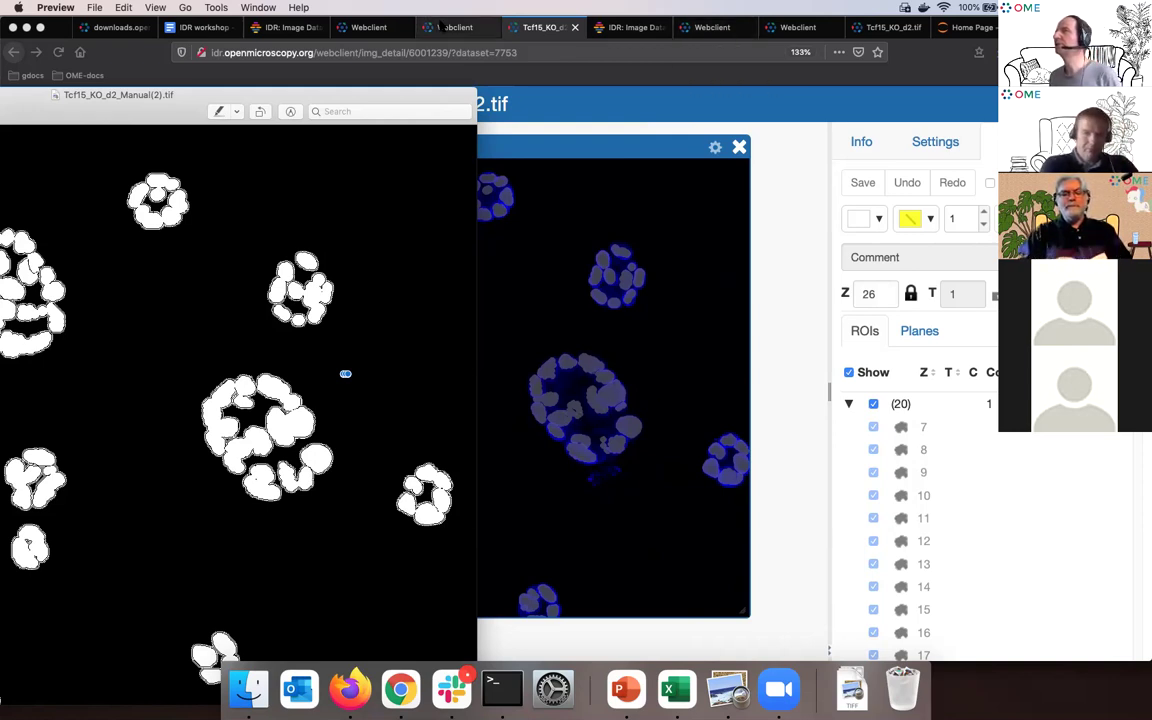
Return to the IDR web client in Firefox and browse the list of public studies from beginning to end.
{"action": "left_click", "coordinate": [458, 32]}
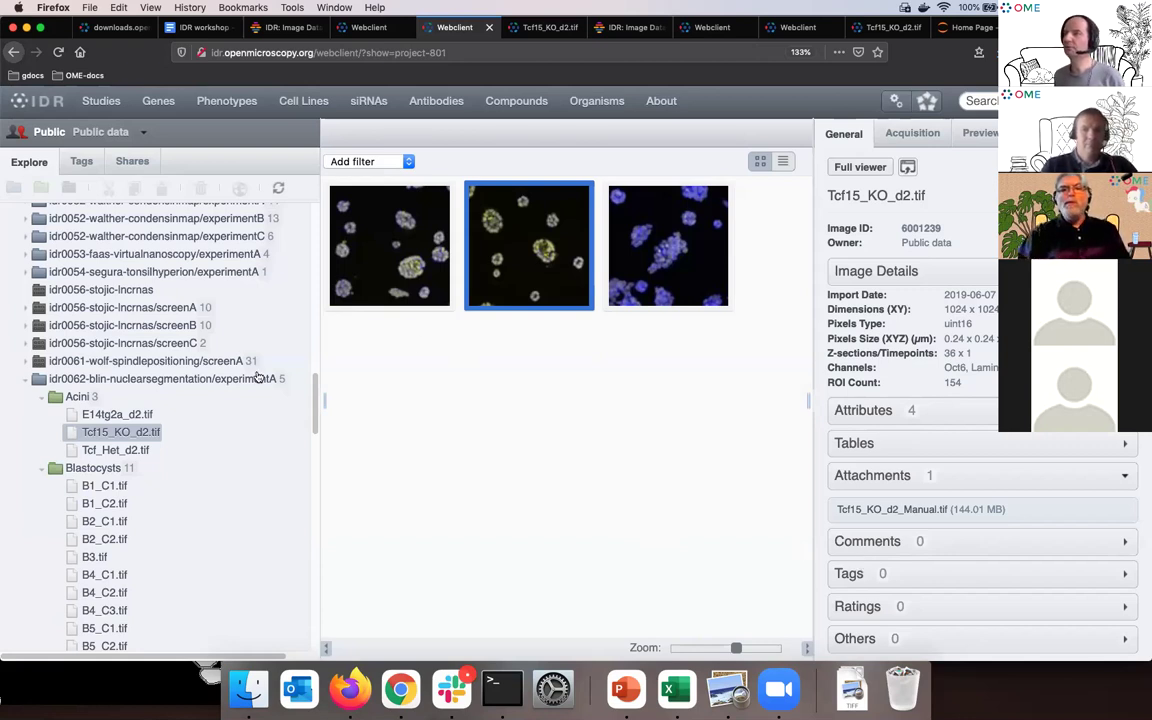
{"action": "left_click_drag", "start_coordinate": [316, 410], "coordinate": [309, 208]}
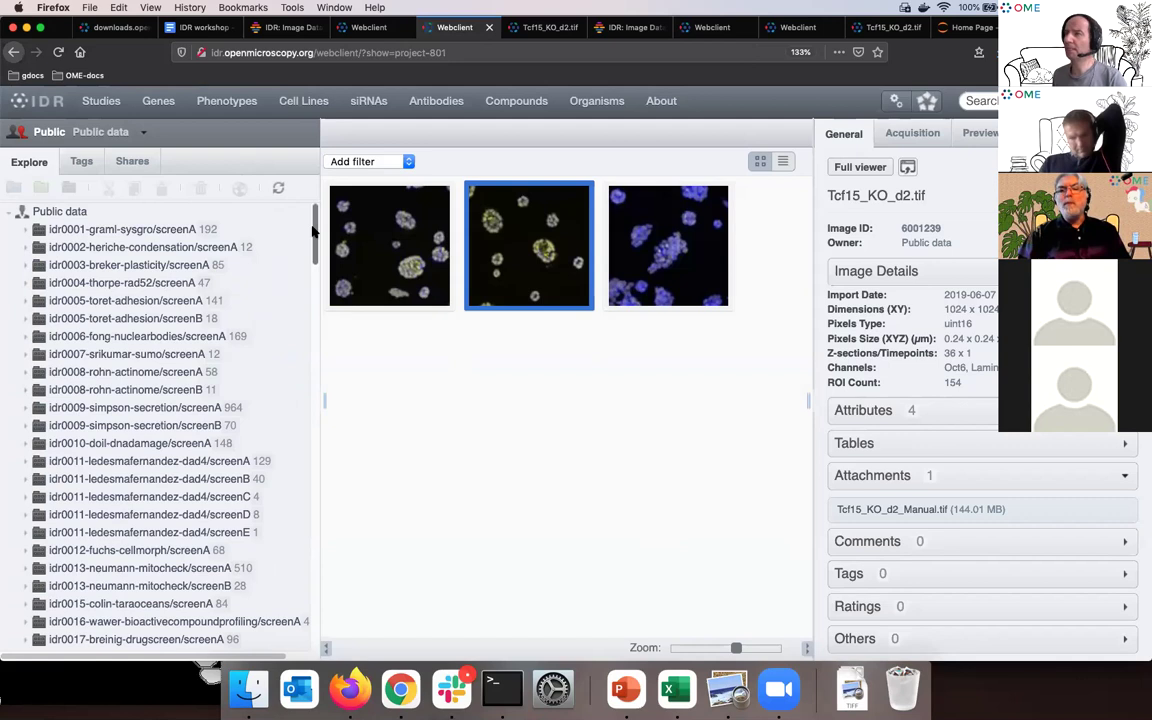
{"action": "scroll", "coordinate": [313, 231], "scroll_direction": "down", "scroll_amount": 20}
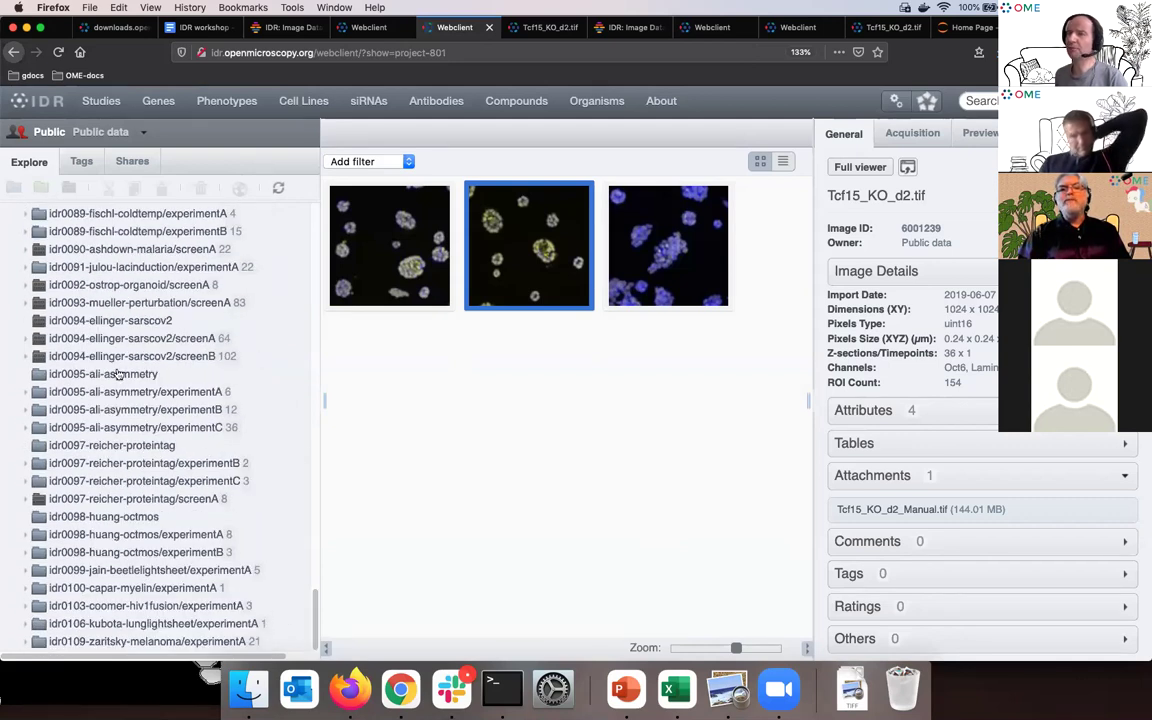
{"action": "scroll", "coordinate": [117, 373], "scroll_direction": "up", "scroll_amount": 5}
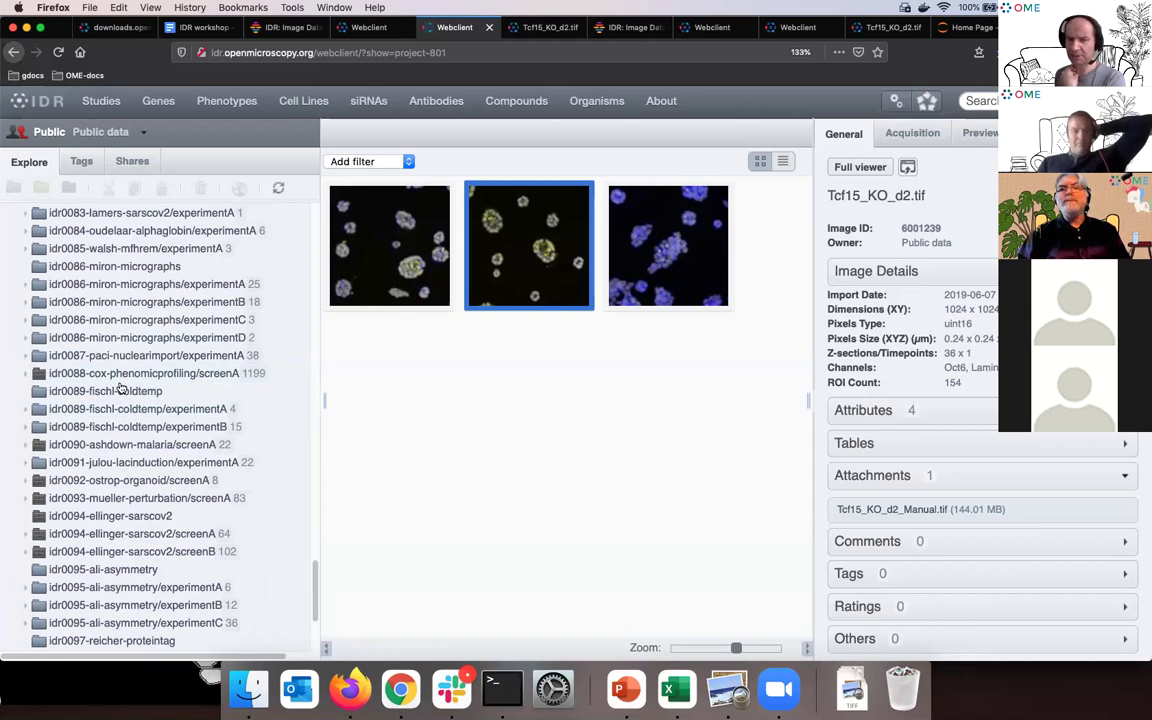
{"action": "scroll", "coordinate": [124, 476], "scroll_direction": "down", "scroll_amount": 5}
{"action": "scroll", "coordinate": [126, 476], "scroll_direction": "up", "scroll_amount": 5}
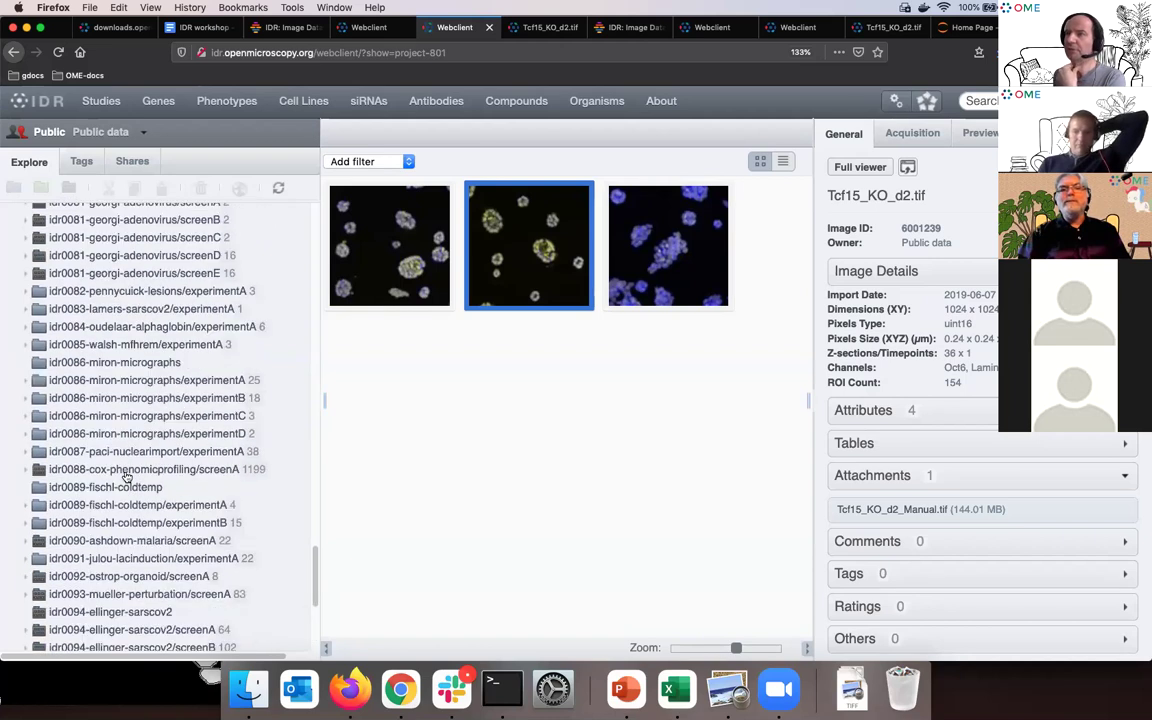
{"action": "scroll", "coordinate": [126, 476], "scroll_direction": "up", "scroll_amount": 6}
{"action": "scroll", "coordinate": [126, 476], "scroll_direction": "up", "scroll_amount": 15}
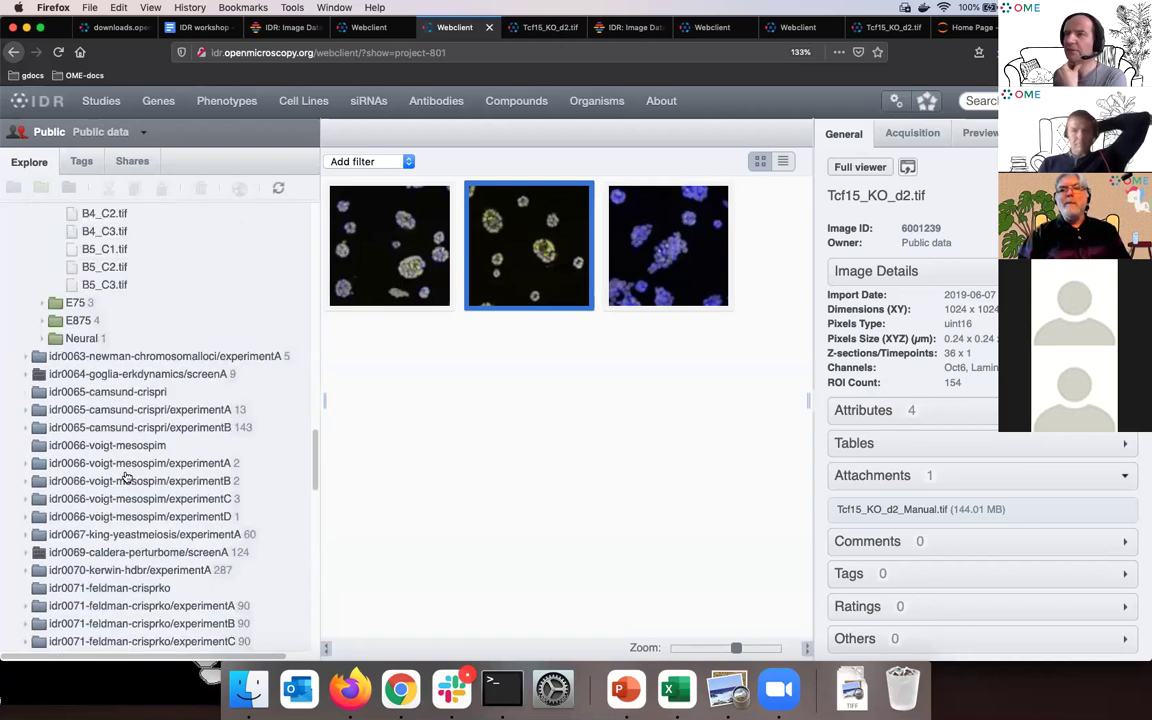
{"action": "scroll", "coordinate": [126, 476], "scroll_direction": "up", "scroll_amount": 3}
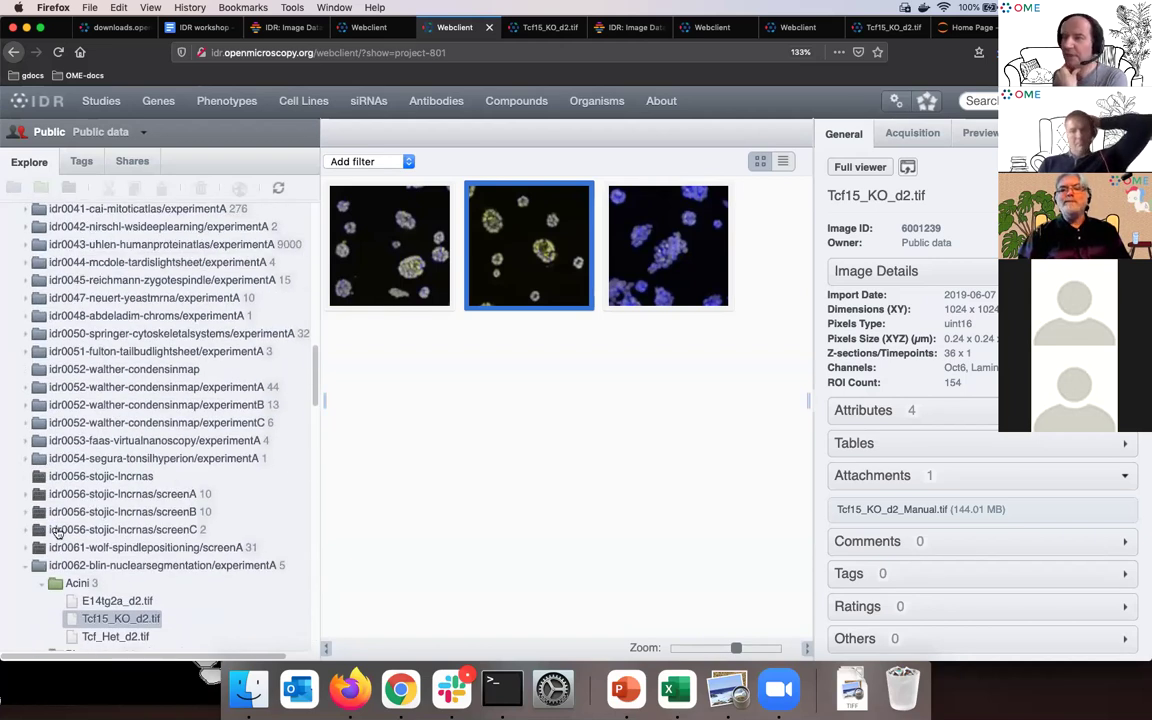
{"action": "scroll", "coordinate": [80, 512], "scroll_direction": "up", "scroll_amount": 10}
{"action": "scroll", "coordinate": [80, 512], "scroll_direction": "up", "scroll_amount": 5}
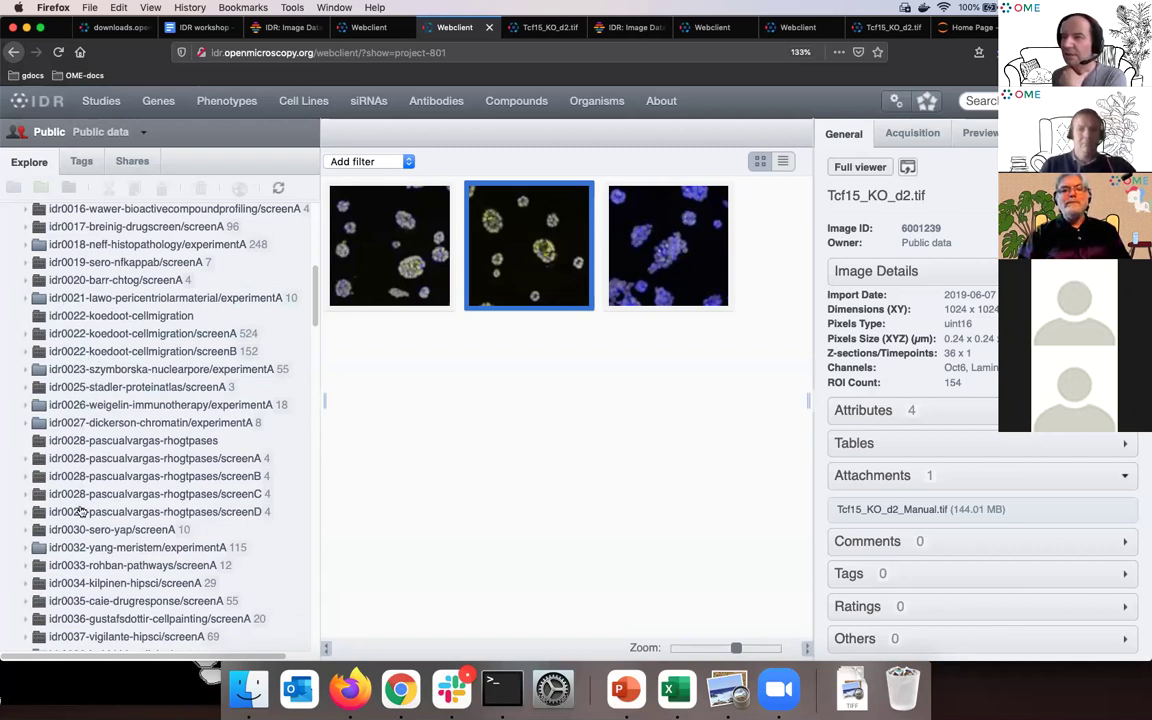
Expand idr0033-rohban-pathways/screenA and open plate 41744 to view its wells.
{"action": "double_click", "coordinate": [66, 566]}
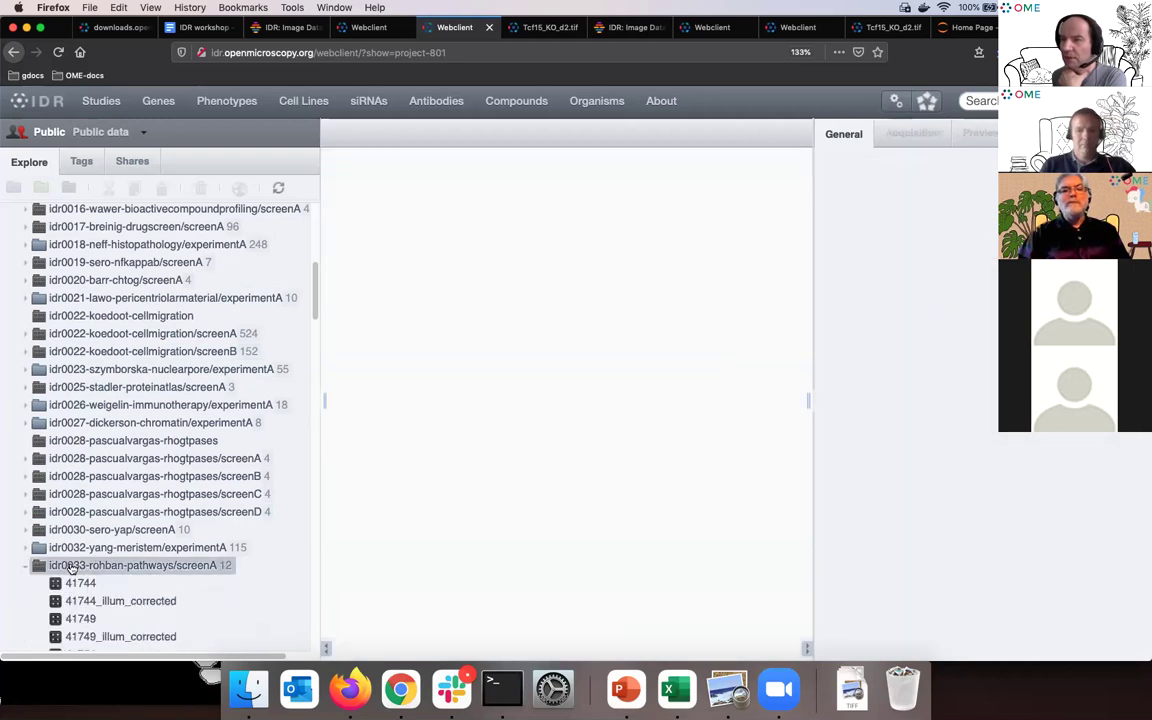
{"action": "scroll", "coordinate": [143, 566], "scroll_direction": "down", "scroll_amount": 5}
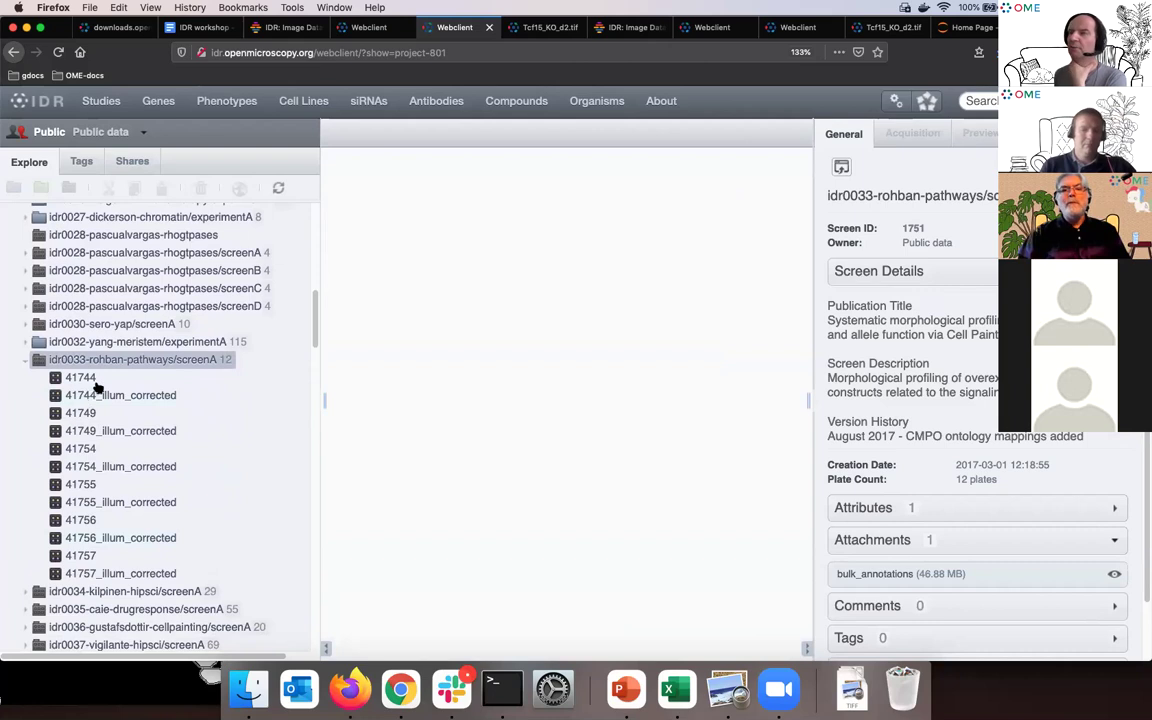
{"action": "left_click", "coordinate": [84, 379]}
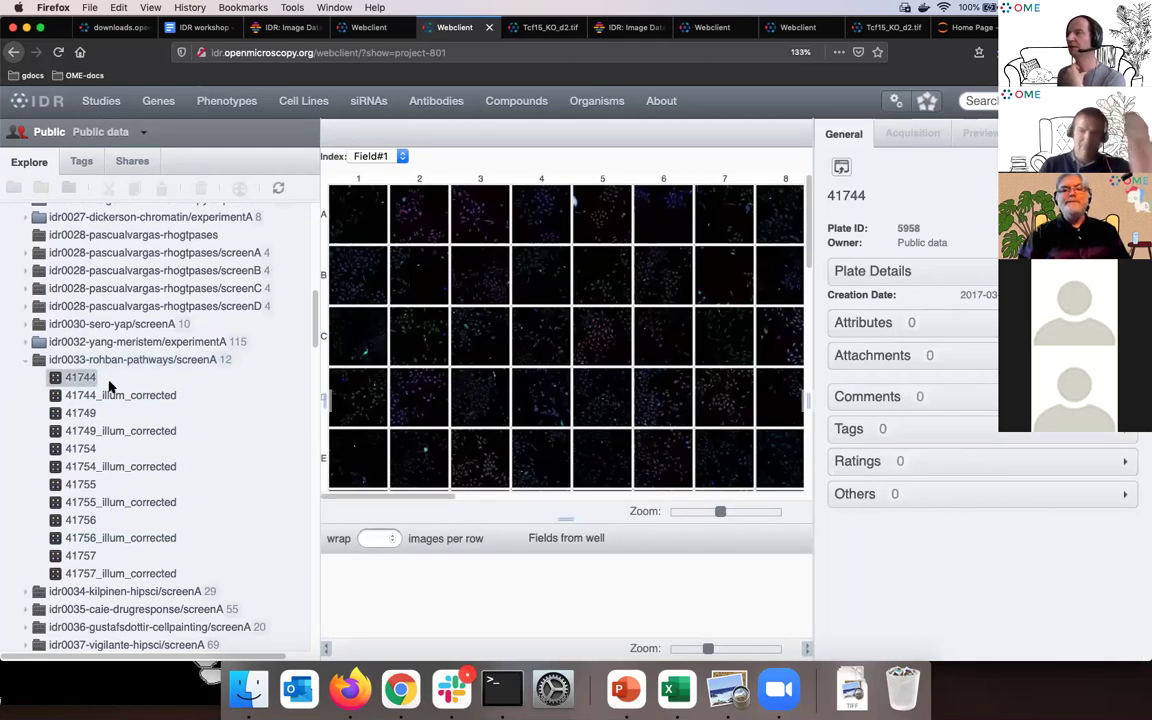
Adjust the thumbnail zoom of plate 41744 and enlarge the area showing its well grid.
{"action": "left_click_drag", "start_coordinate": [715, 510], "coordinate": [689, 511]}
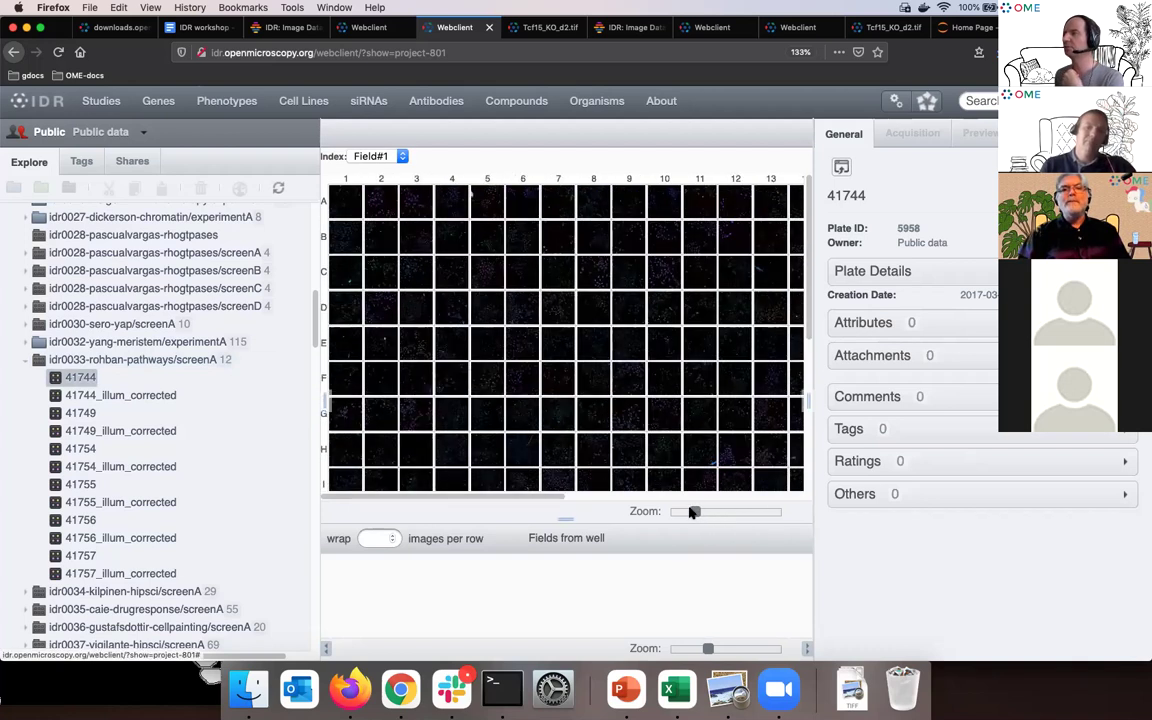
{"action": "left_click", "coordinate": [715, 511]}
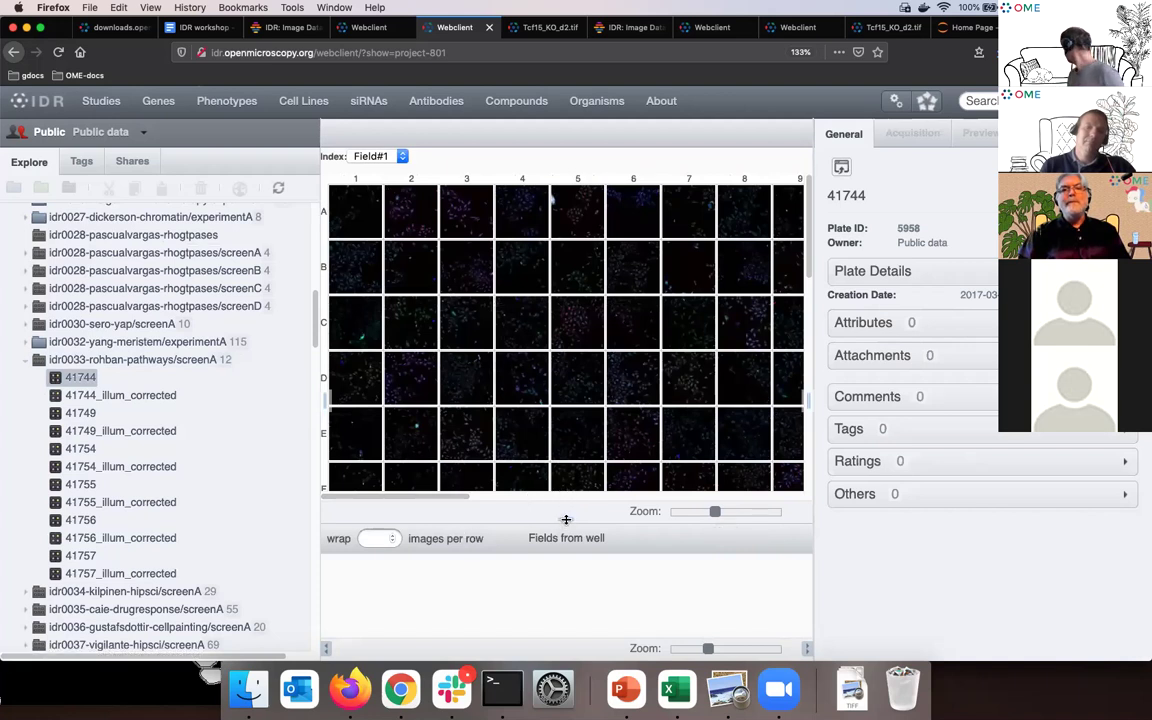
{"action": "left_click_drag", "start_coordinate": [567, 520], "coordinate": [566, 567]}
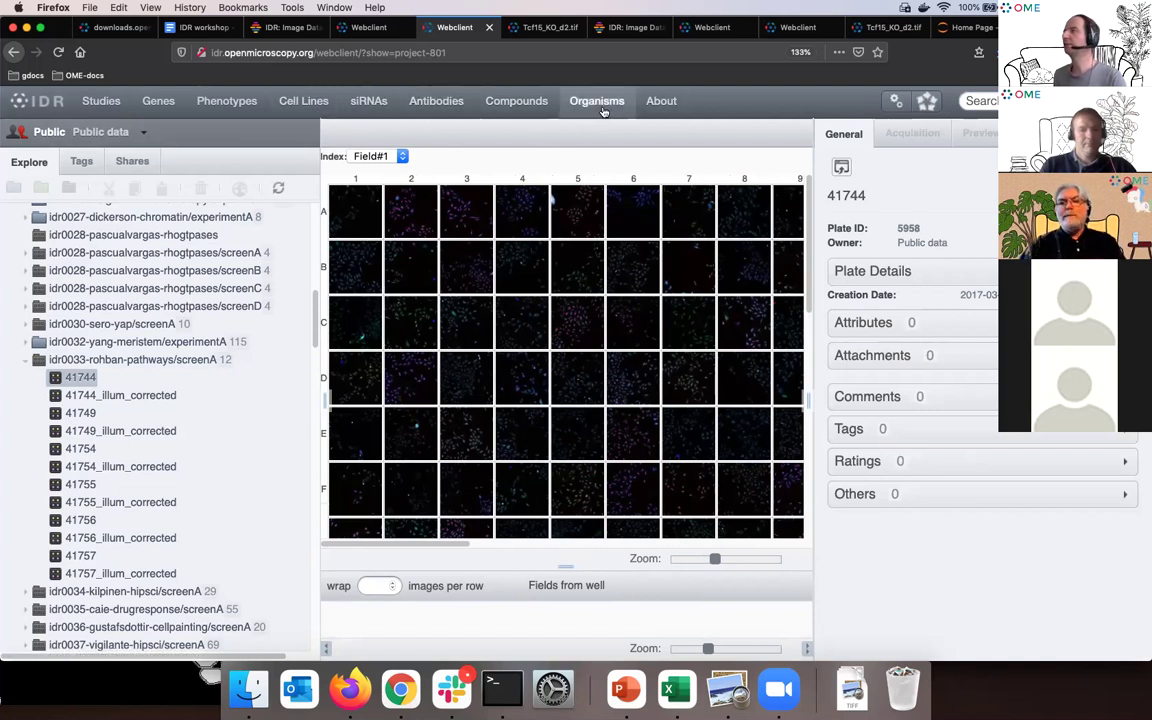
Search the IDR compounds for loratadine and expand the lowercase loratadine entry to list its screens.
{"action": "left_click", "coordinate": [514, 103]}
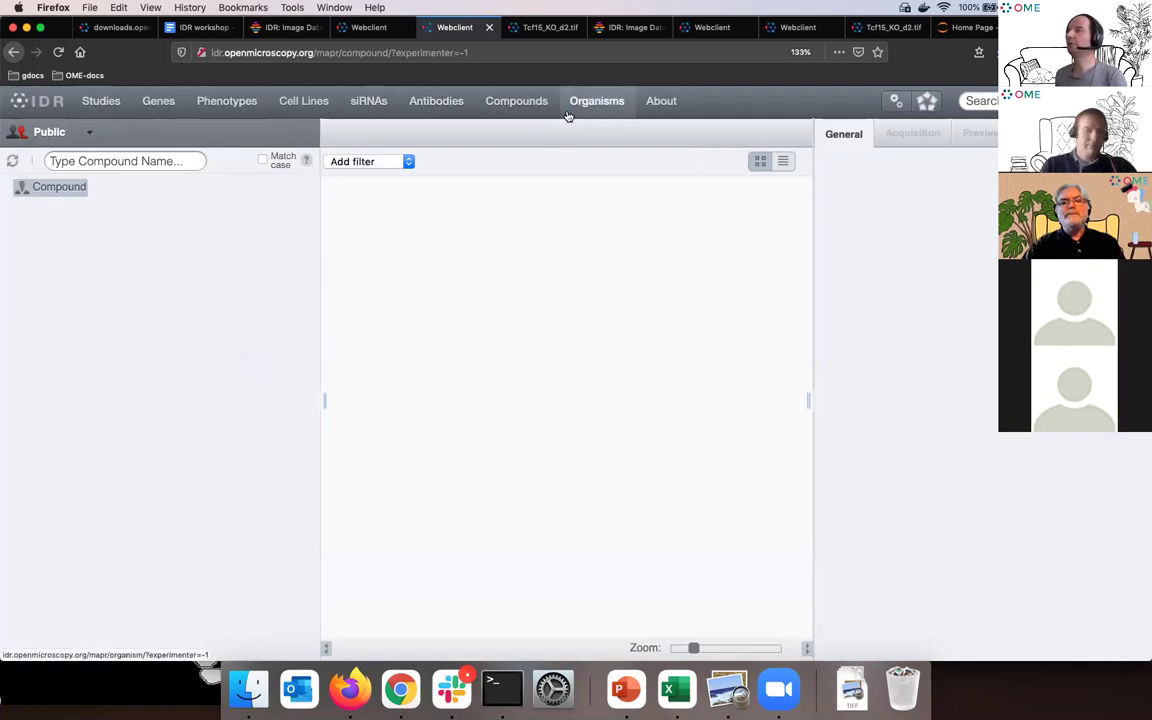
{"action": "left_click", "coordinate": [103, 162]}
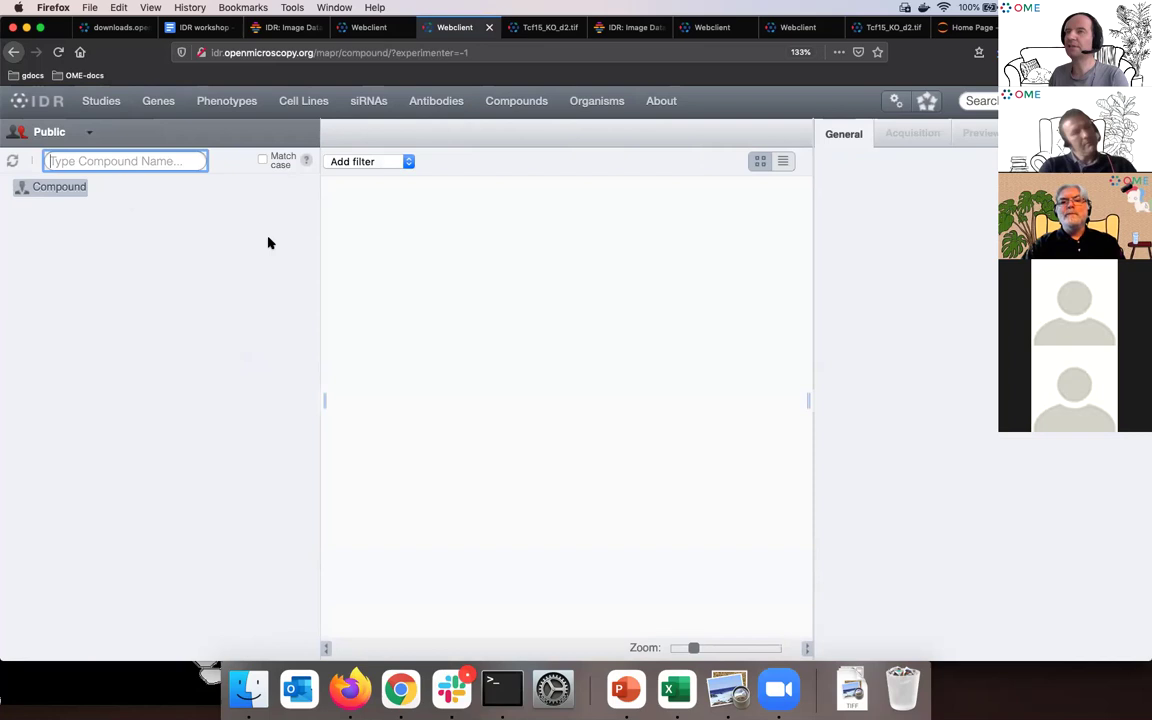
{"action": "type", "text": "loratadi"}
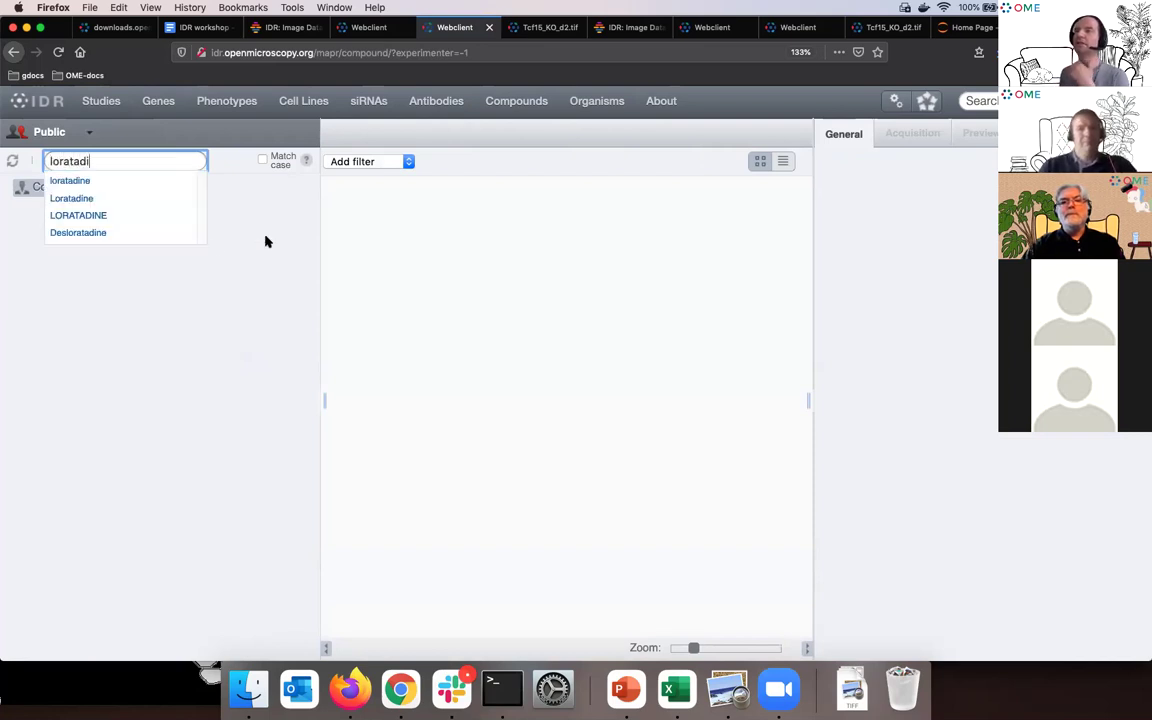
{"action": "left_click", "coordinate": [101, 184]}
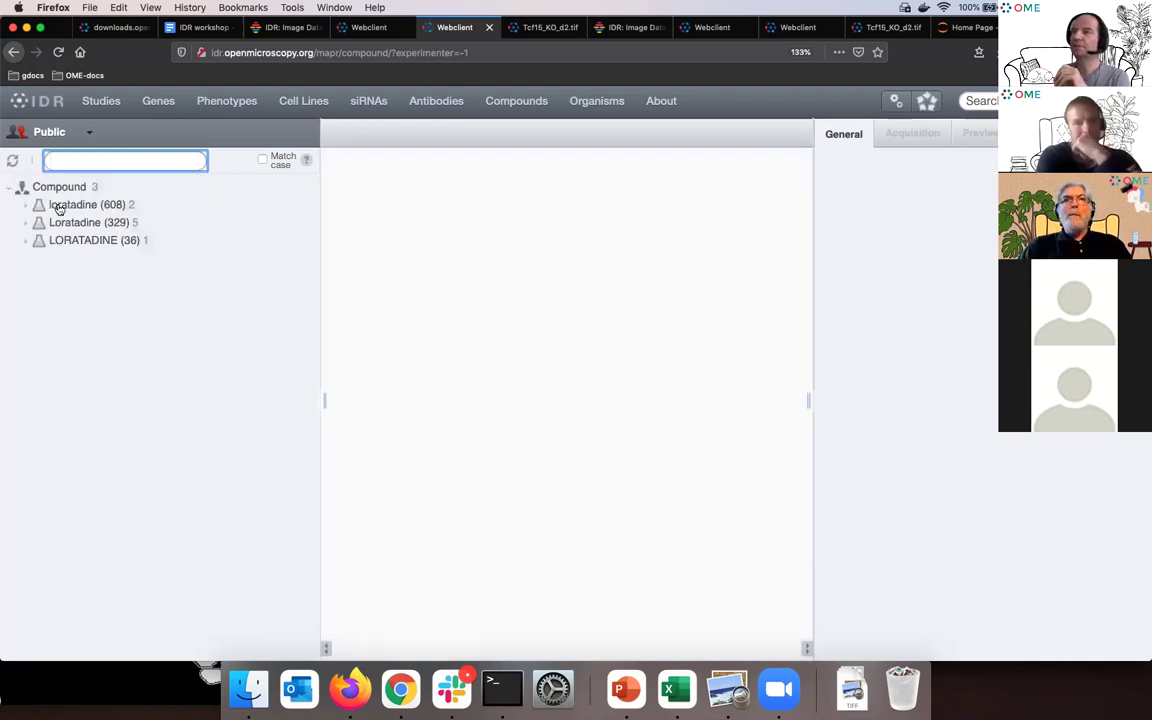
{"action": "double_click", "coordinate": [58, 207]}
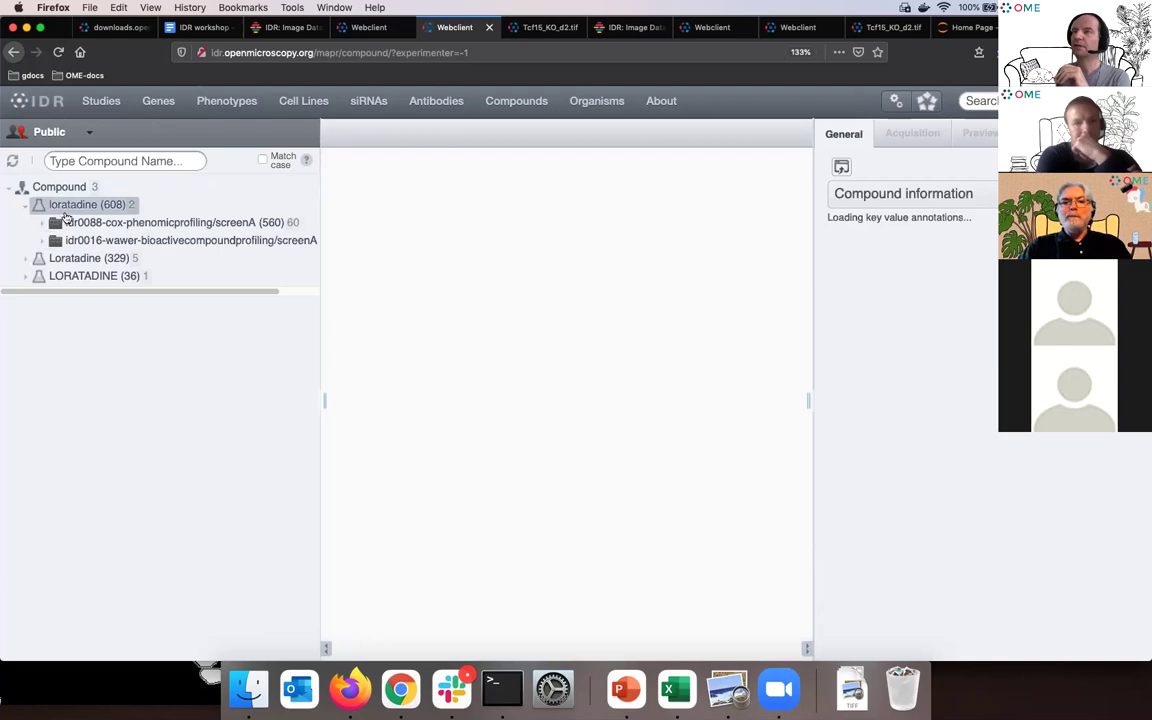
{"action": "double_click", "coordinate": [88, 224]}
{"action": "double_click", "coordinate": [107, 244]}
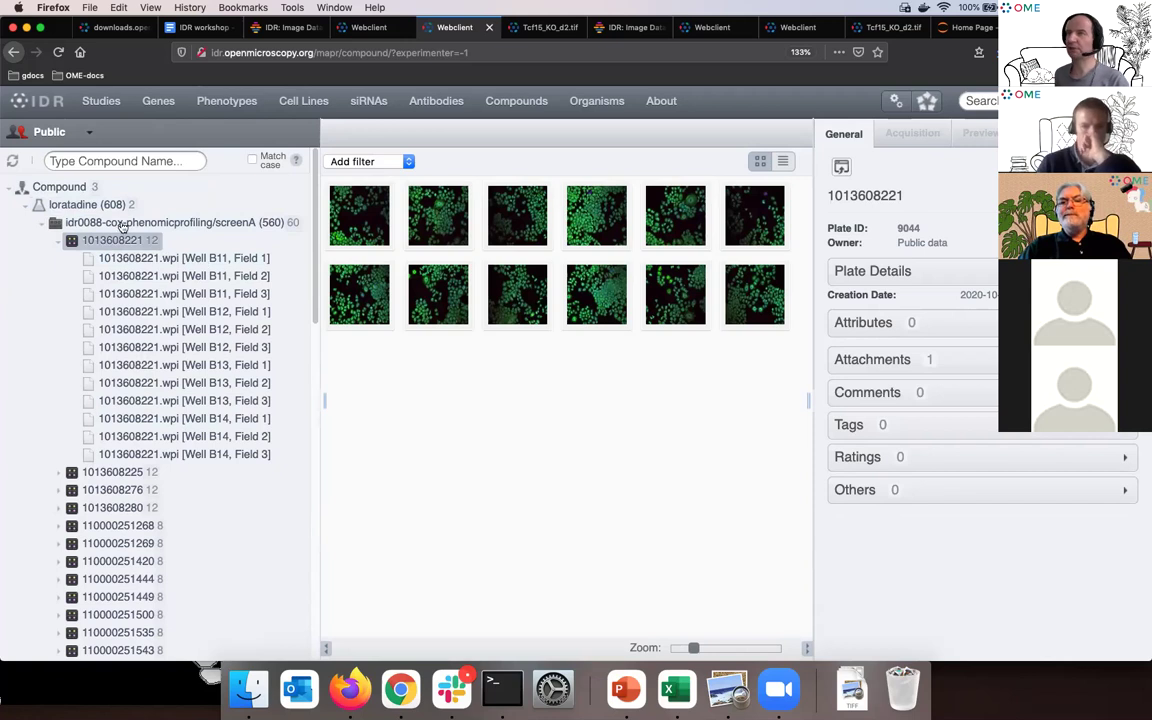
{"action": "left_click", "coordinate": [158, 259]}
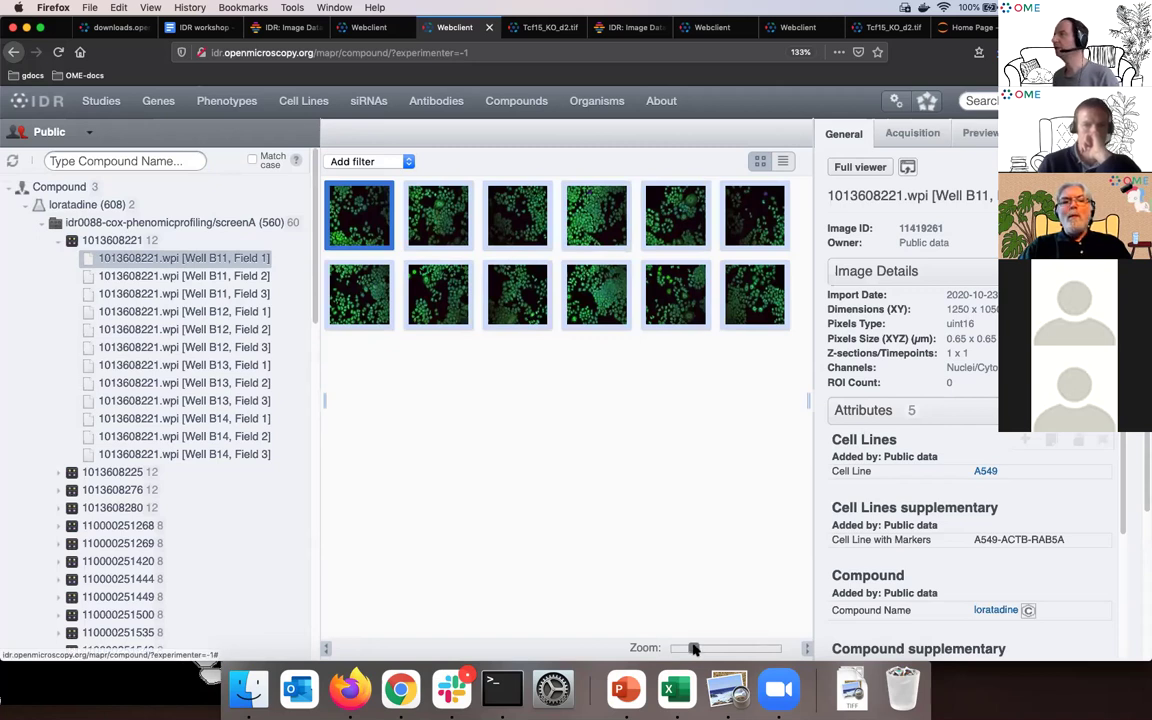
{"action": "left_click_drag", "start_coordinate": [693, 648], "coordinate": [698, 648]}
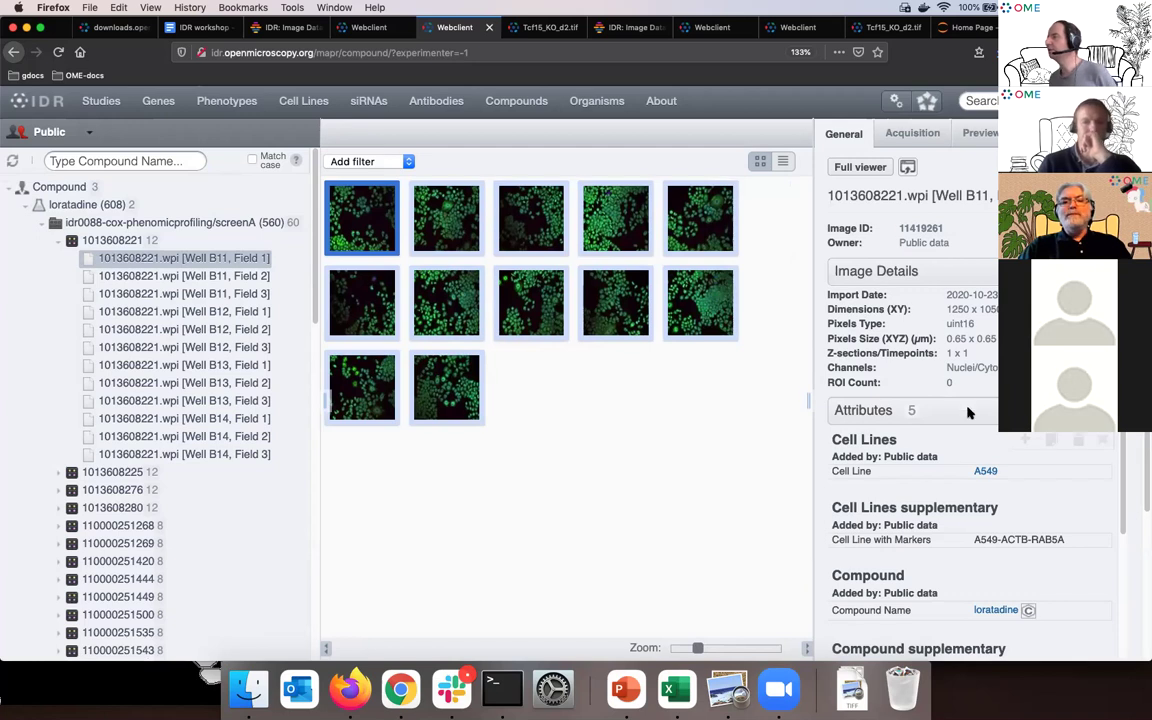
Open the PubChem page linked from the selected image's loratadine compound attribute and skim its compound summary.
{"action": "scroll", "coordinate": [1000, 420], "scroll_direction": "down", "scroll_amount": 3}
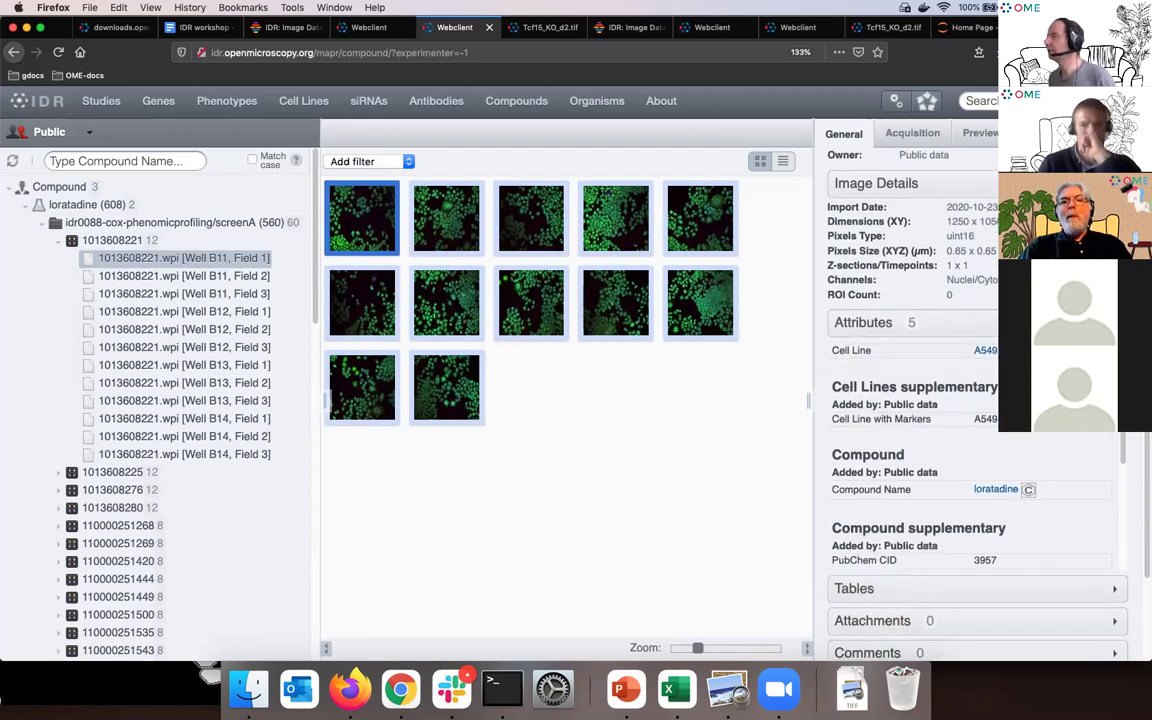
{"action": "mouse_move", "coordinate": [880, 407]}
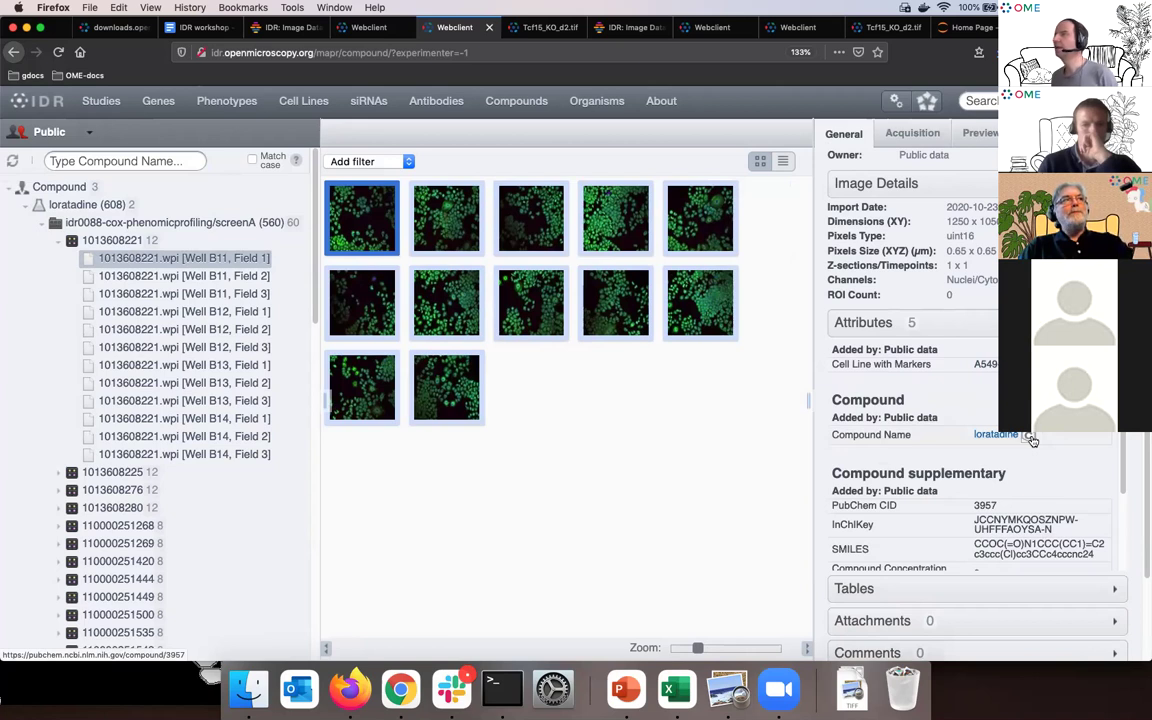
{"action": "left_click", "coordinate": [1030, 438]}
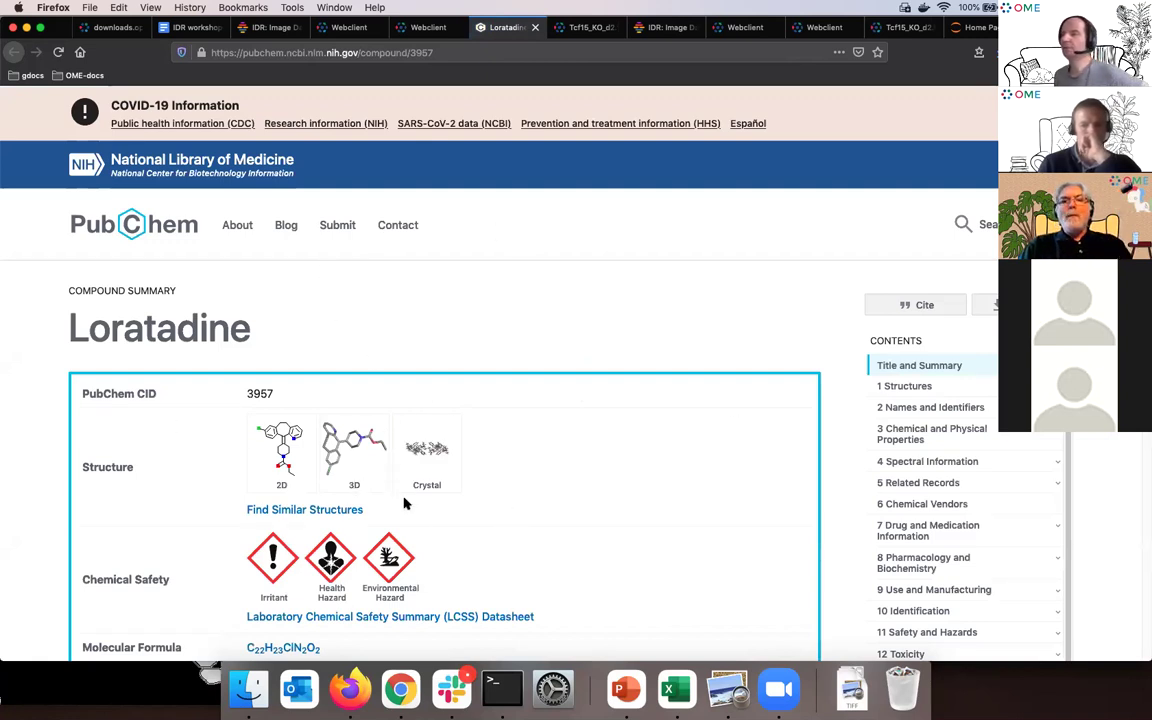
{"action": "scroll", "coordinate": [404, 503], "scroll_direction": "down", "scroll_amount": 10}
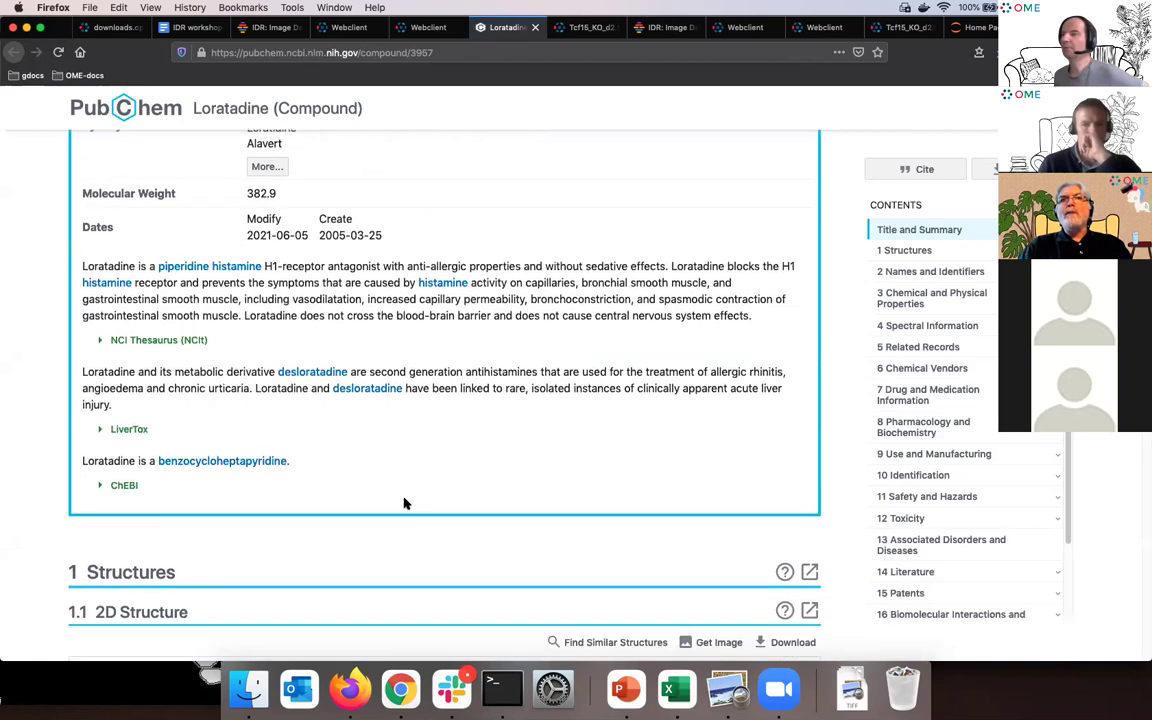
{"action": "scroll", "coordinate": [404, 503], "scroll_direction": "down", "scroll_amount": 1}
{"action": "scroll", "coordinate": [404, 501], "scroll_direction": "down", "scroll_amount": 2}
{"action": "scroll", "coordinate": [404, 501], "scroll_direction": "up", "scroll_amount": 2}
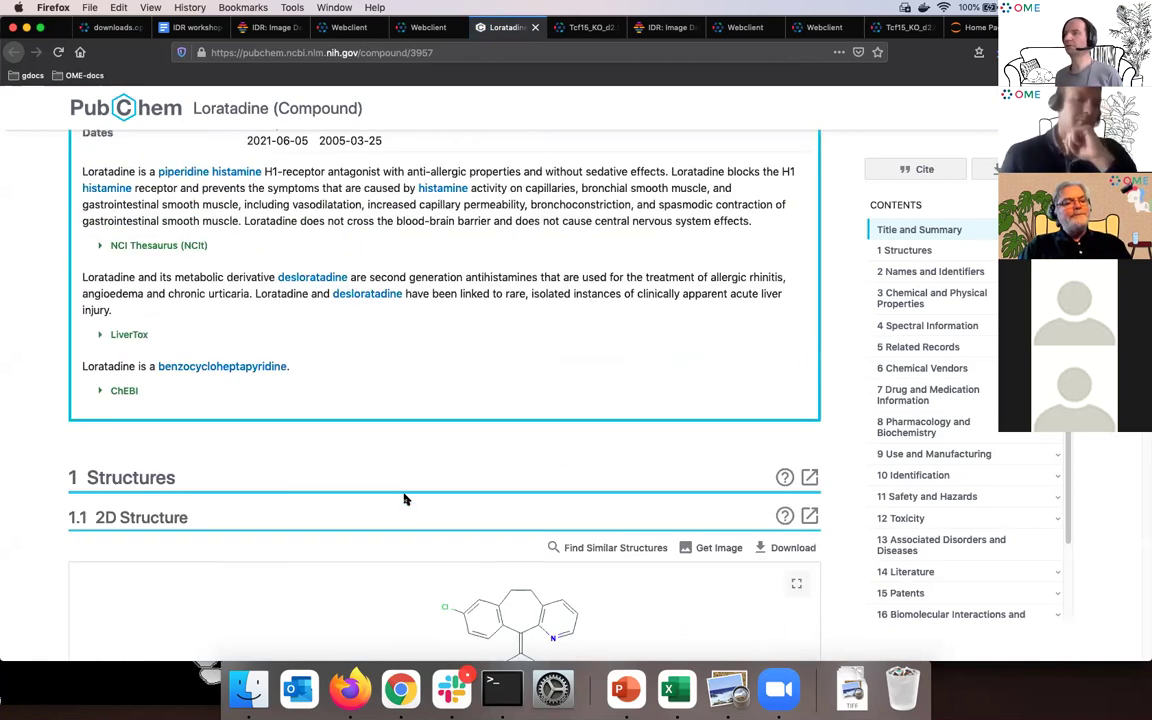
{"action": "scroll", "coordinate": [404, 501], "scroll_direction": "up", "scroll_amount": 15}
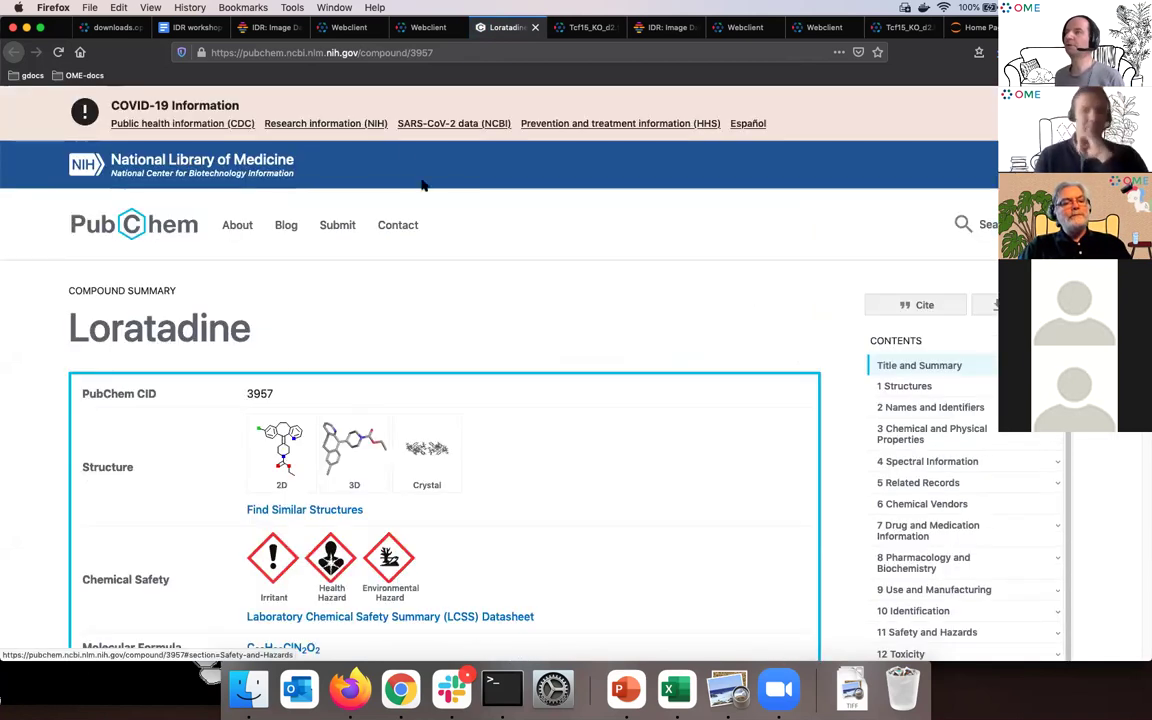
Return to the IDR web client and review the image's supplementary compound attributes and organism annotation.
{"action": "left_click", "coordinate": [432, 33]}
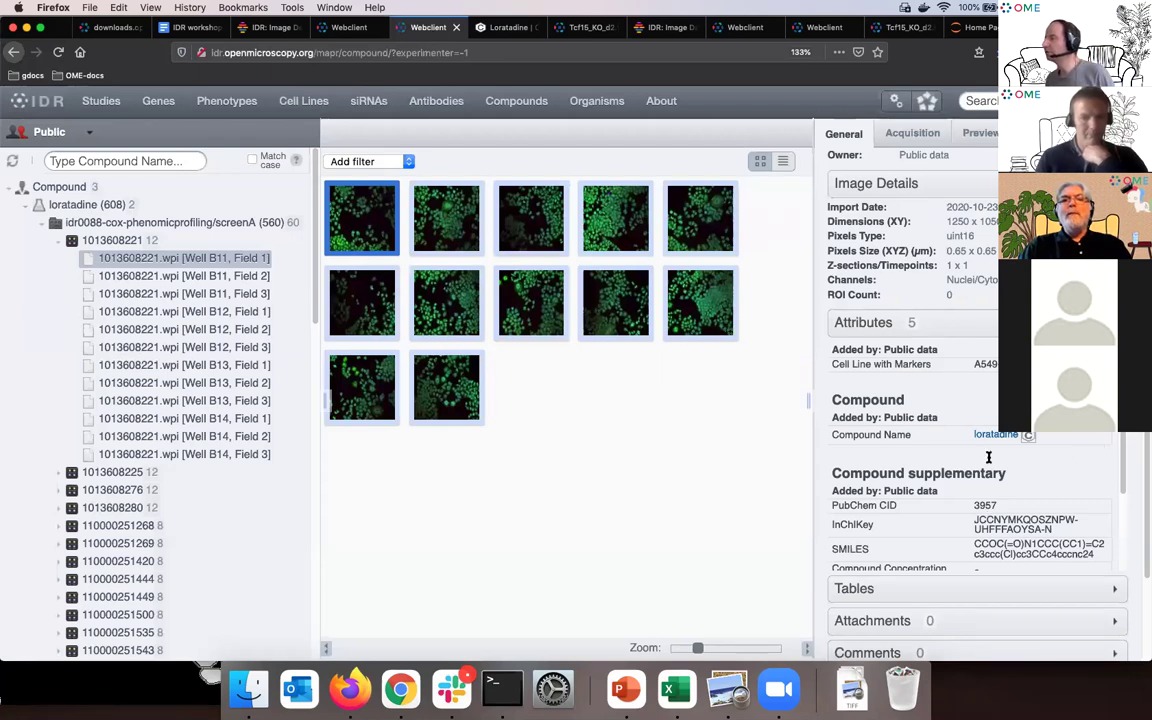
{"action": "scroll", "coordinate": [880, 470], "scroll_direction": "down", "scroll_amount": 2}
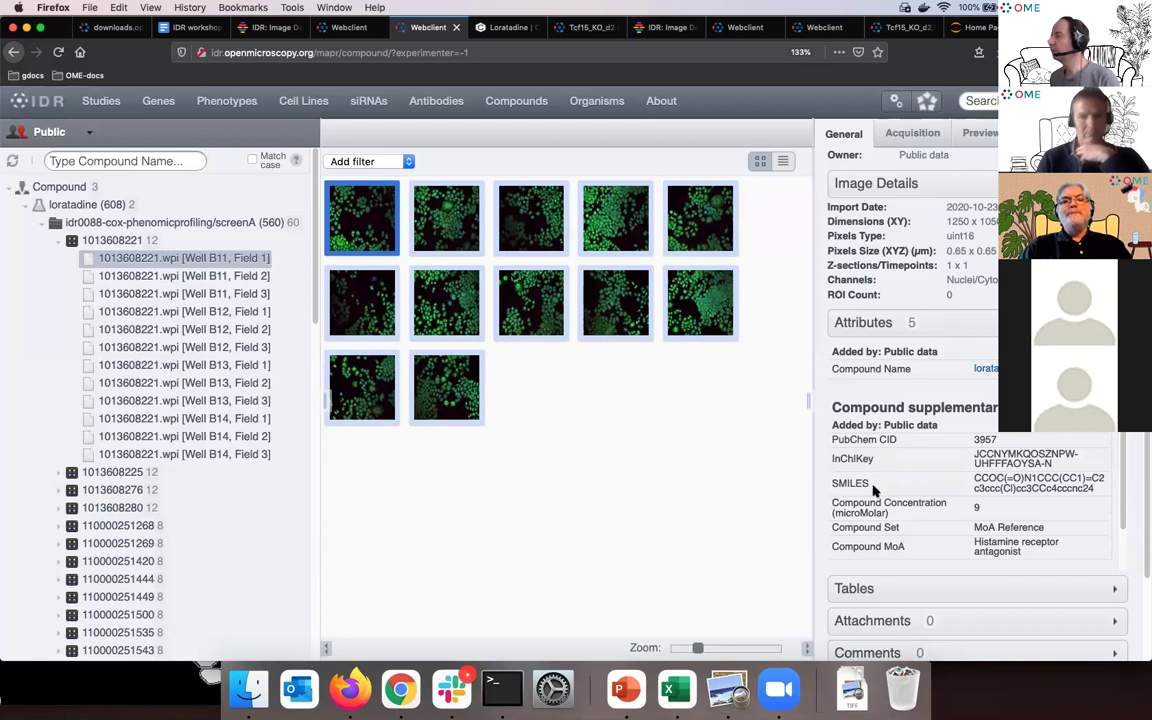
{"action": "scroll", "coordinate": [895, 520], "scroll_direction": "down", "scroll_amount": 5}
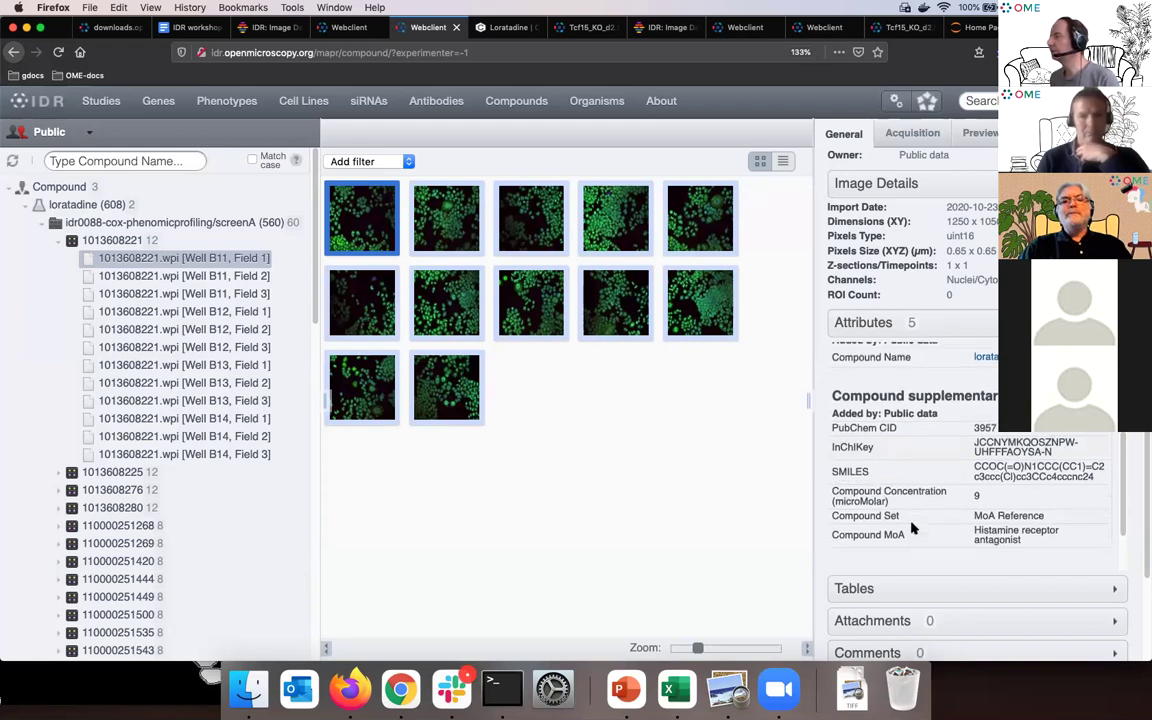
{"action": "scroll", "coordinate": [920, 510], "scroll_direction": "down", "scroll_amount": 2}
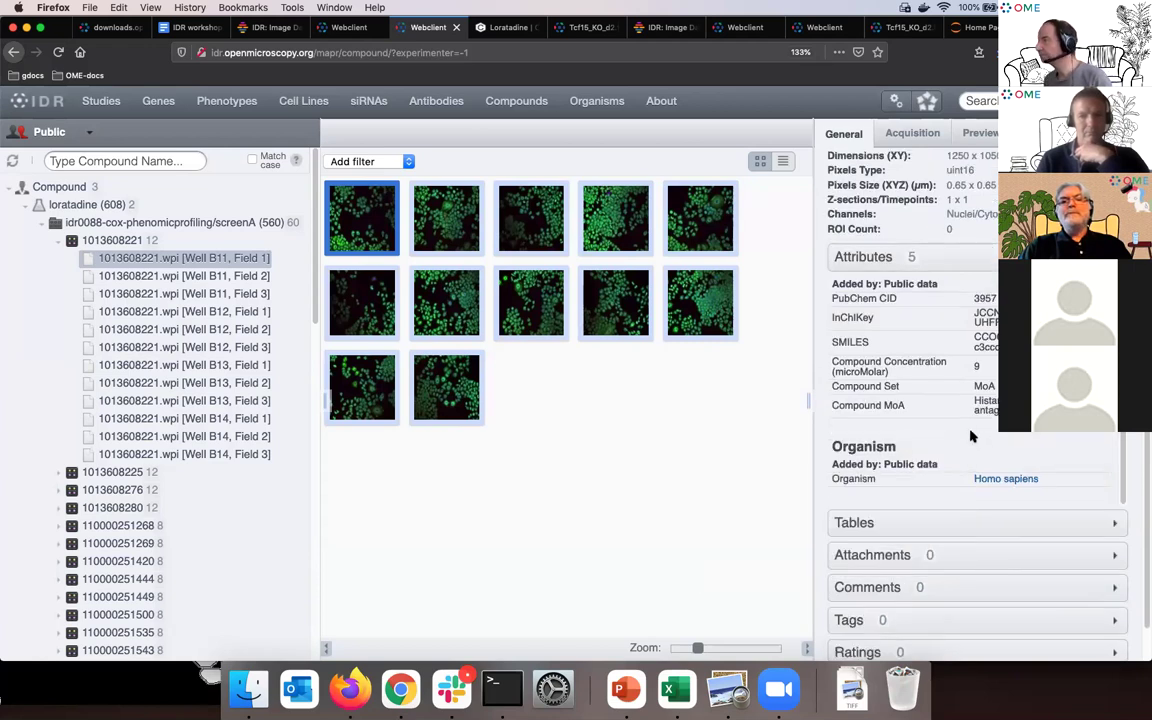
{"action": "scroll", "coordinate": [960, 430], "scroll_direction": "down", "scroll_amount": 1}
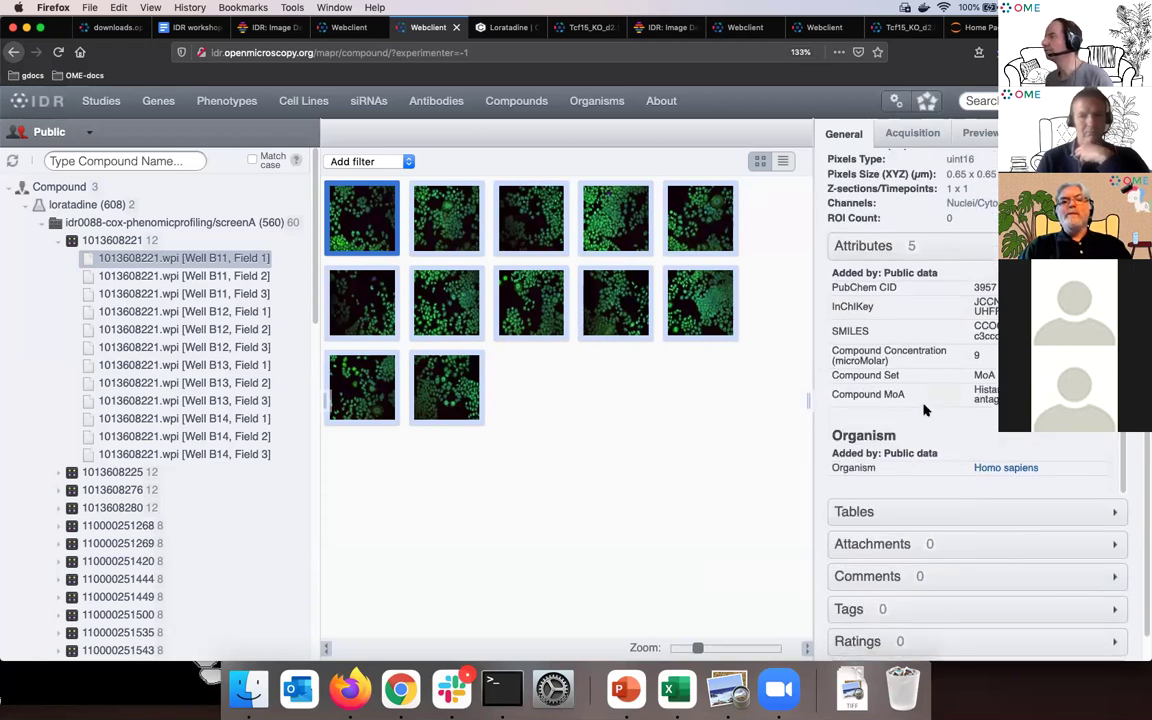
Collapse the idr0088 screen, expand idr0016-wawer-bioactivecompoundprofiling/screenA and select the Well D9, Field 1 image of plate 24278.
{"action": "left_click", "coordinate": [43, 224]}
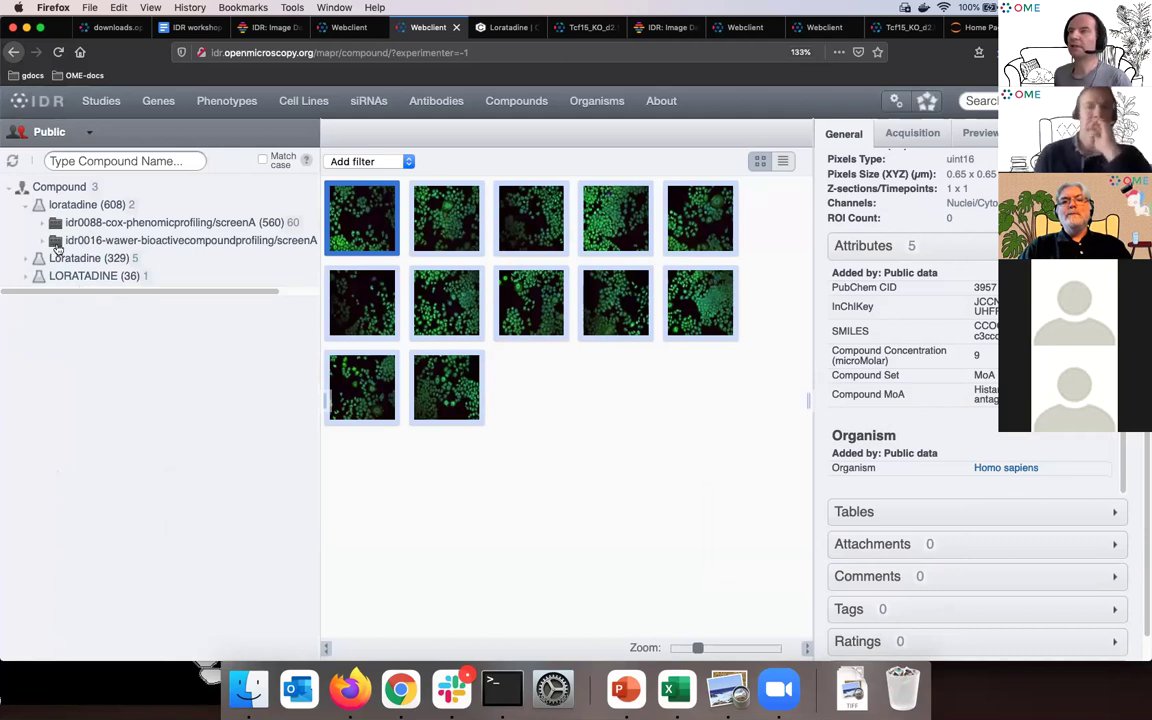
{"action": "left_click", "coordinate": [42, 242]}
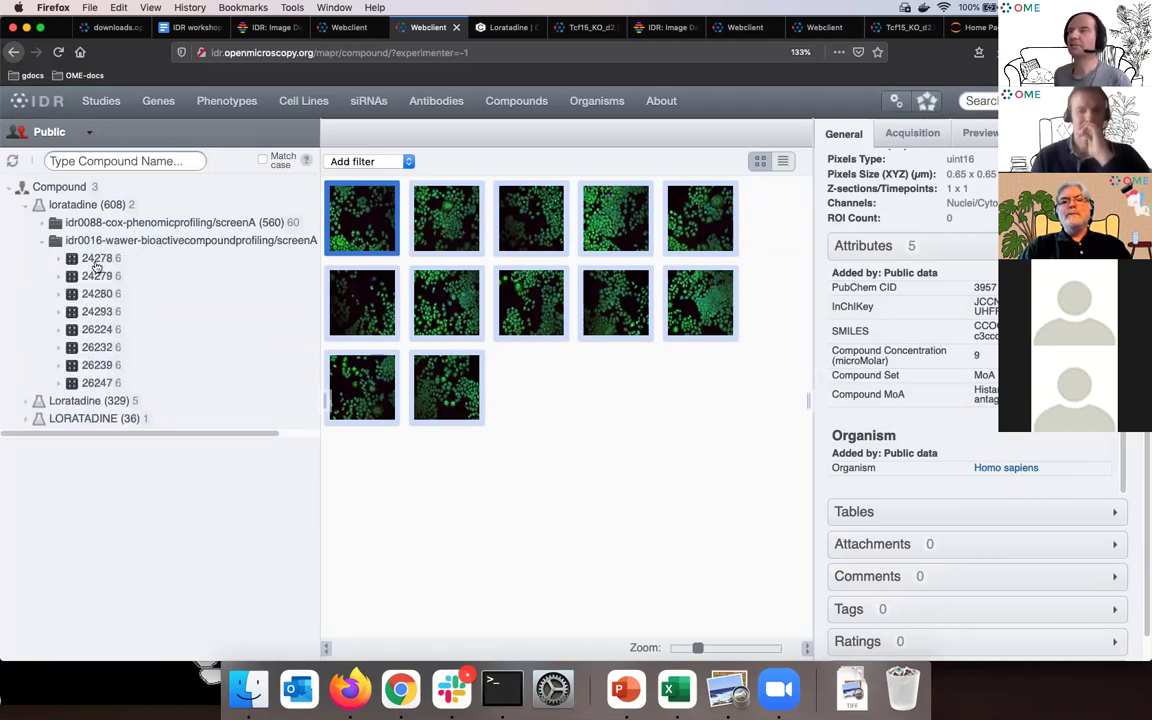
{"action": "left_click", "coordinate": [88, 258]}
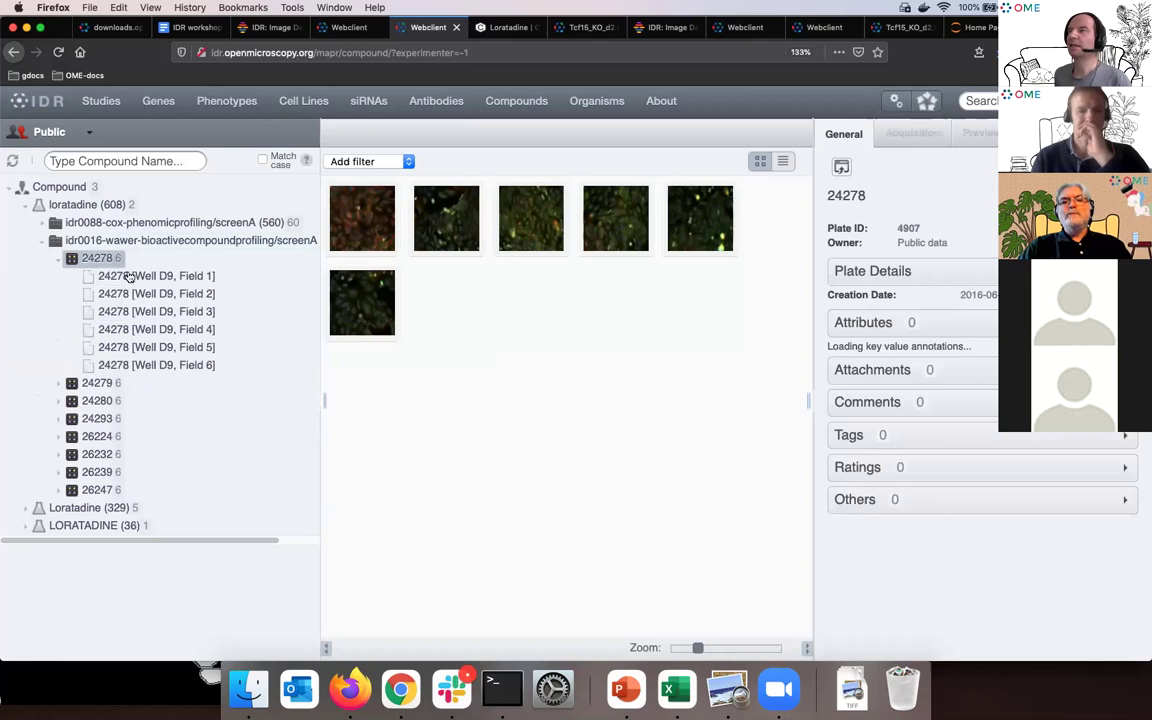
{"action": "left_click", "coordinate": [354, 238]}
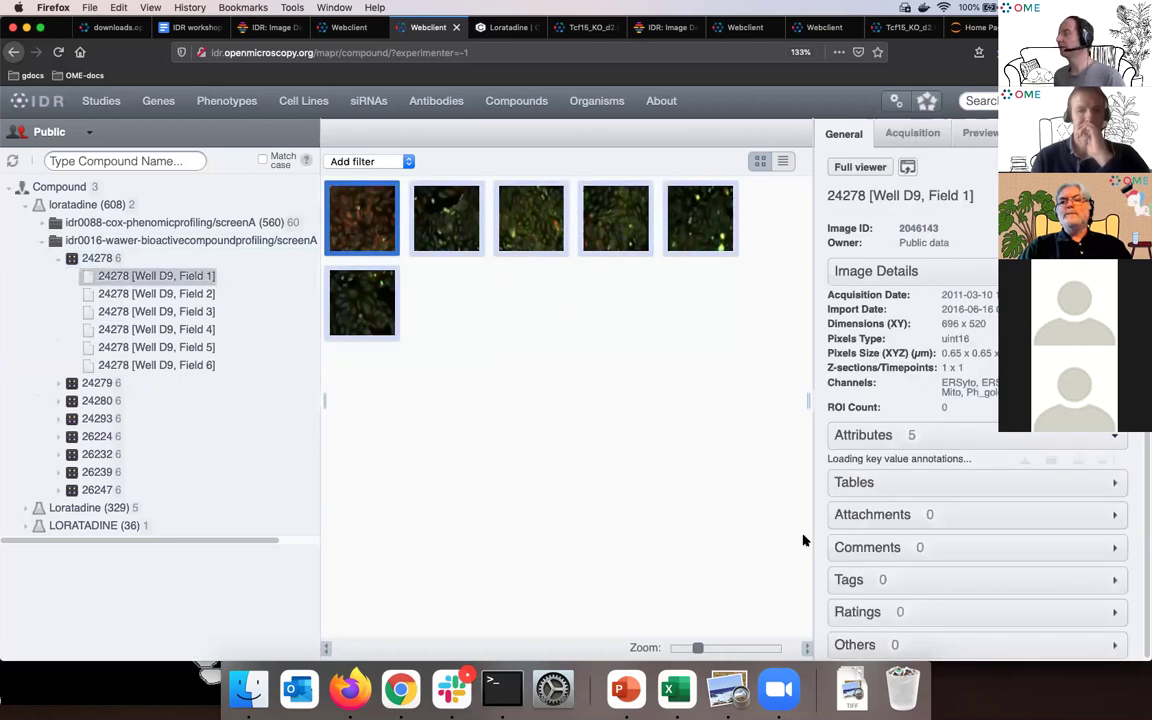
Examine the cell line, compound, organism and channel attributes of the plate 24278 Well D9, Field 1 image.
{"action": "scroll", "coordinate": [1028, 410], "scroll_direction": "down", "scroll_amount": 3}
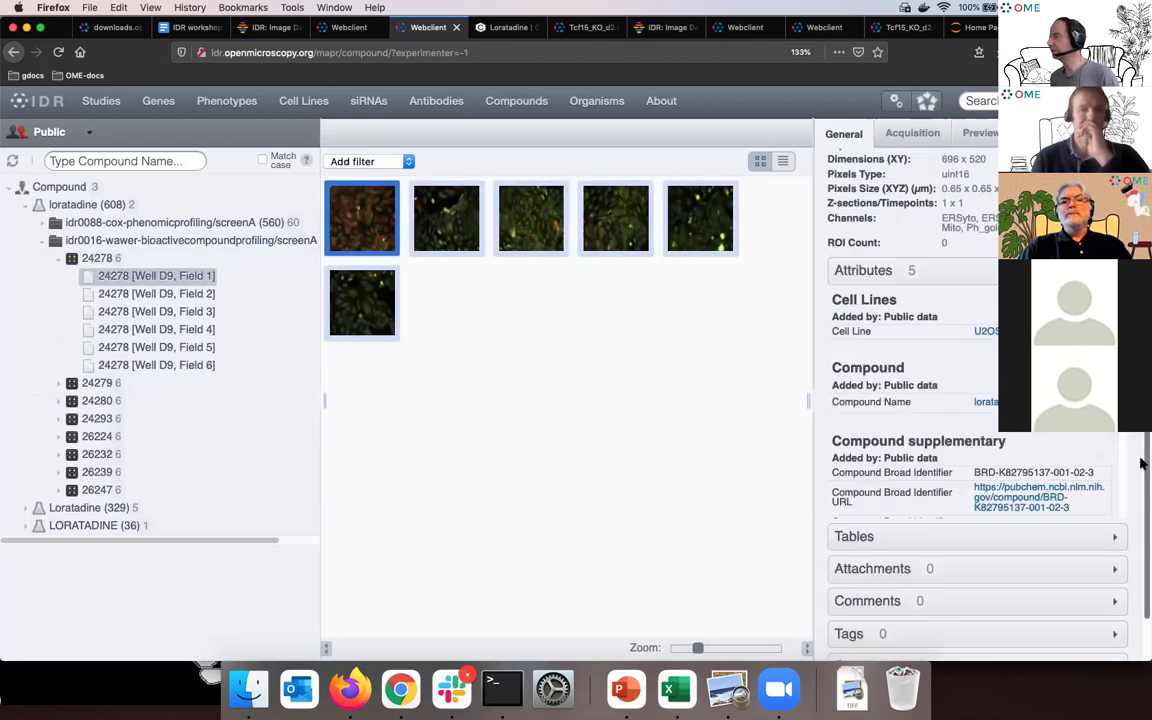
{"action": "scroll", "coordinate": [1030, 495], "scroll_direction": "down", "scroll_amount": 3}
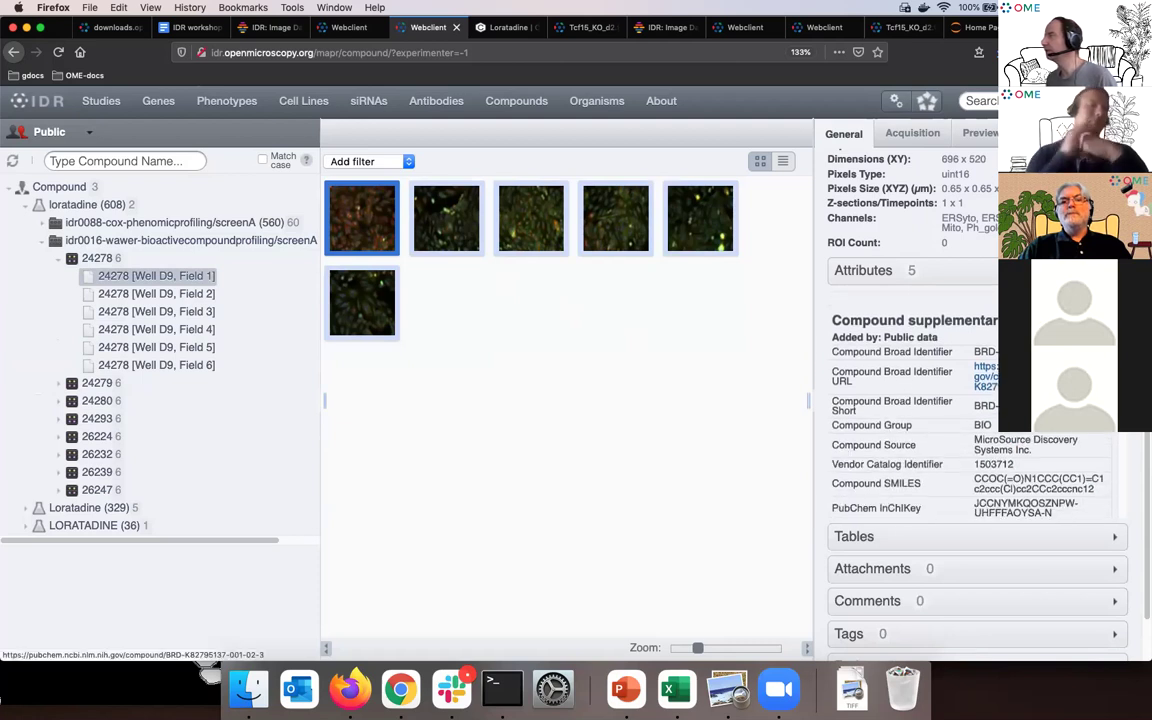
{"action": "scroll", "coordinate": [1030, 495], "scroll_direction": "up", "scroll_amount": 3}
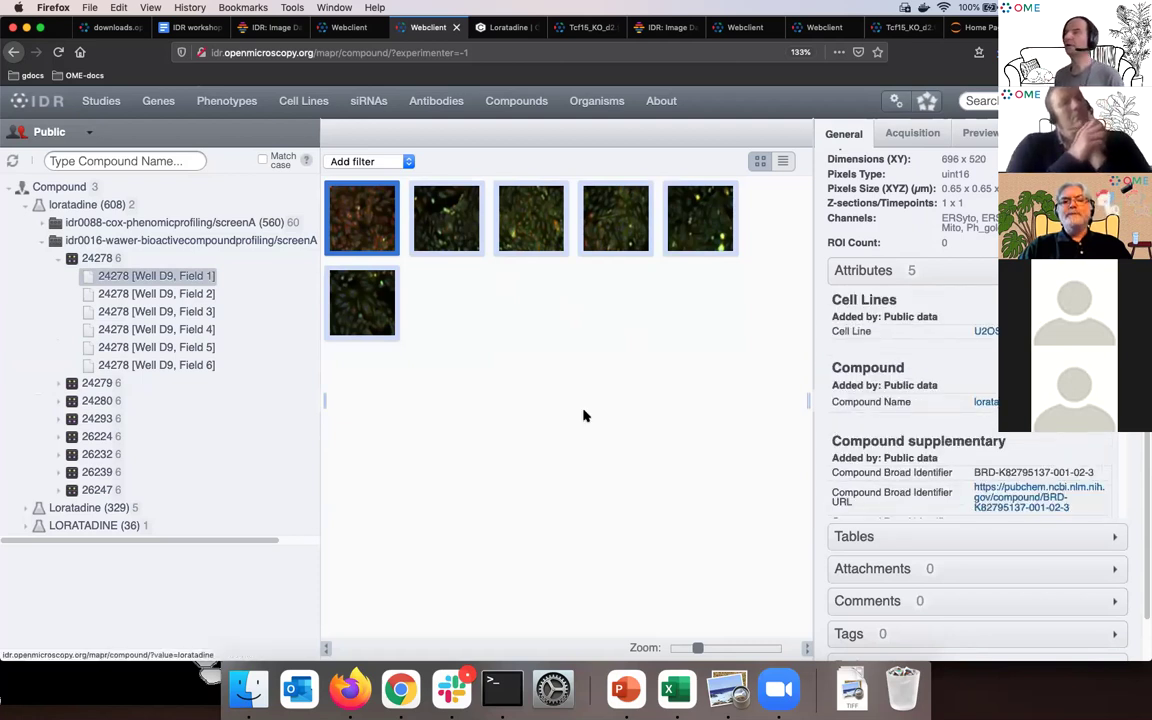
{"action": "scroll", "coordinate": [900, 420], "scroll_direction": "down", "scroll_amount": 5}
{"action": "scroll", "coordinate": [900, 400], "scroll_direction": "down", "scroll_amount": 5}
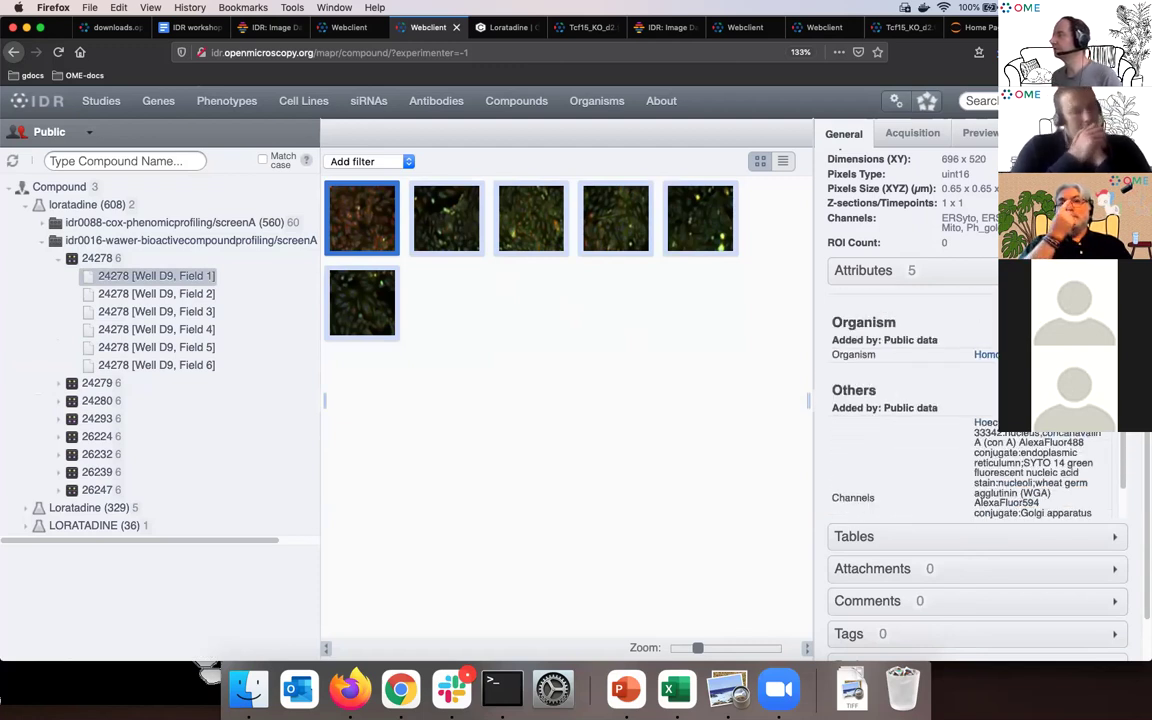
{"action": "scroll", "coordinate": [900, 420], "scroll_direction": "up", "scroll_amount": 5}
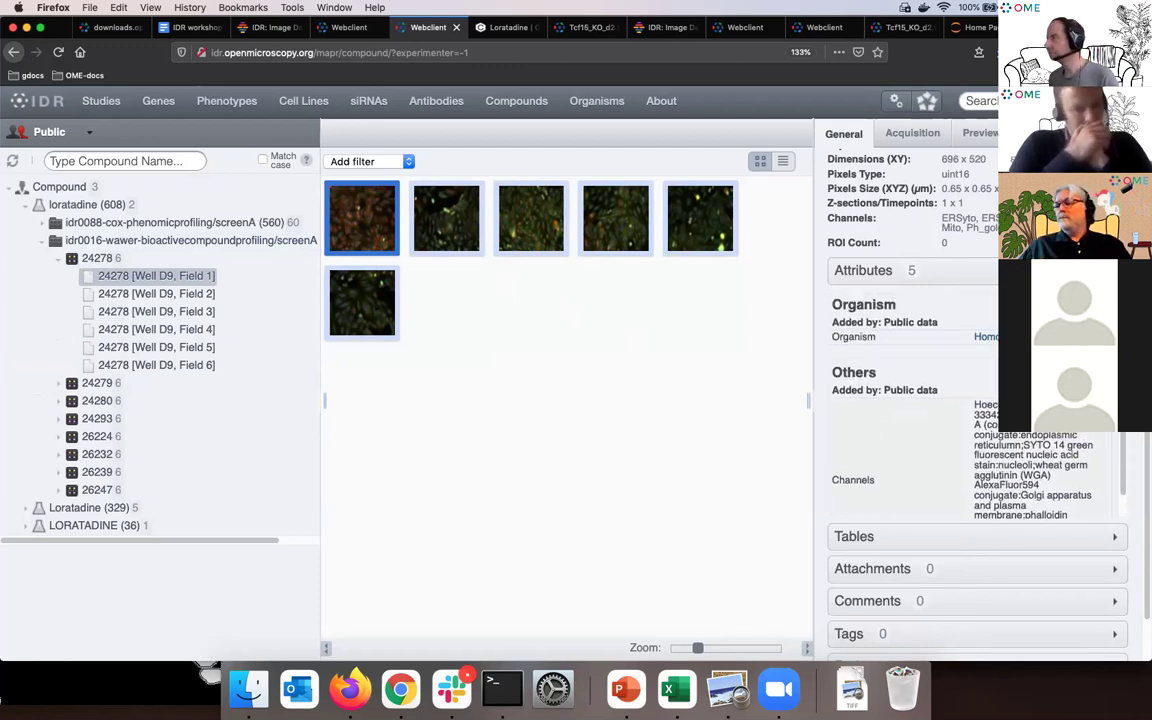
{"action": "scroll", "coordinate": [975, 400], "scroll_direction": "down", "scroll_amount": 5}
{"action": "scroll", "coordinate": [900, 400], "scroll_direction": "up", "scroll_amount": 5}
{"action": "scroll", "coordinate": [915, 400], "scroll_direction": "up", "scroll_amount": 2}
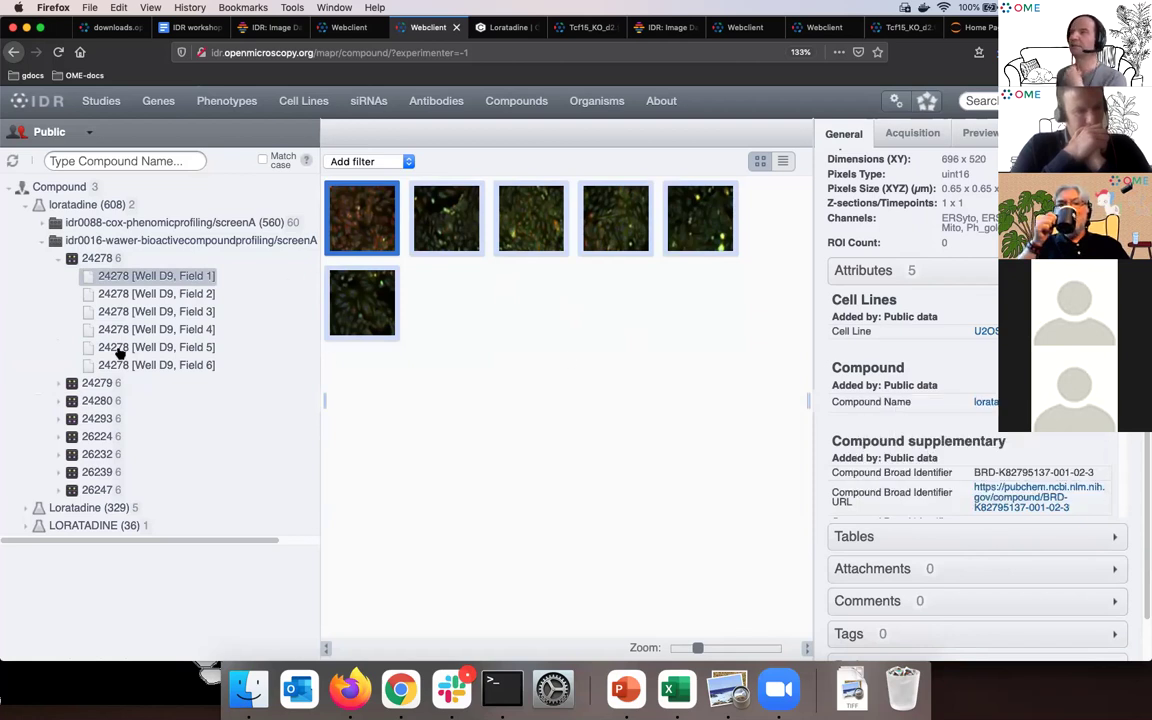
{"action": "left_click", "coordinate": [131, 224]}
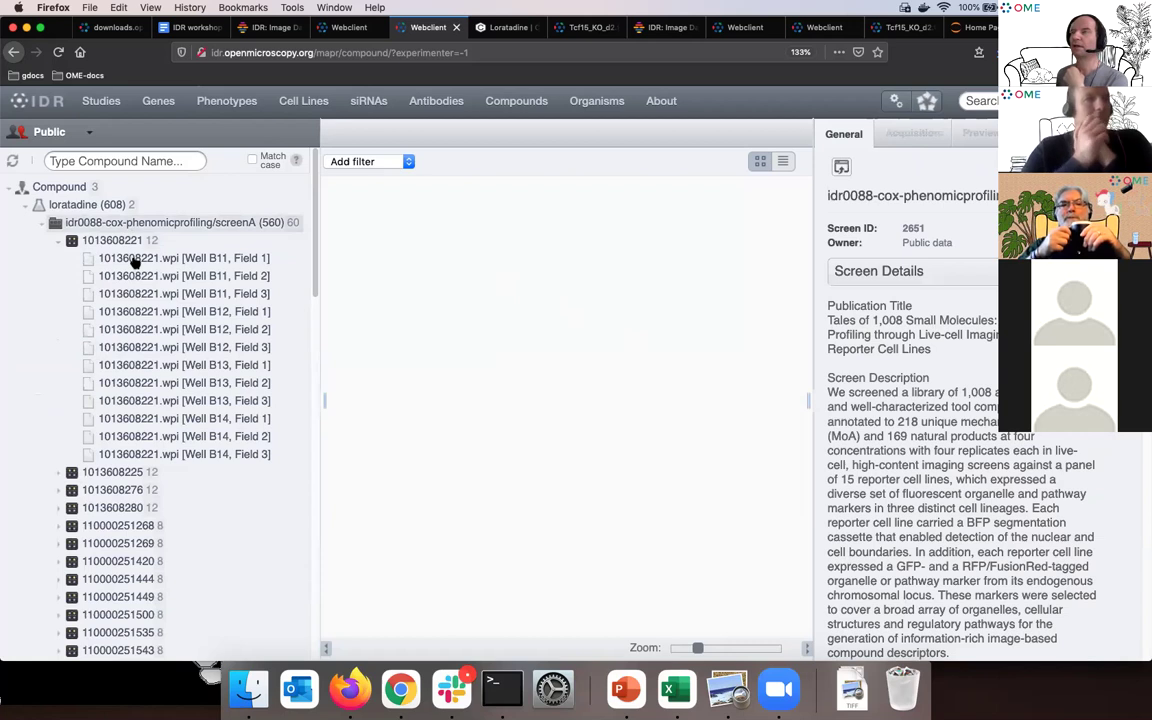
{"action": "left_click", "coordinate": [135, 262]}
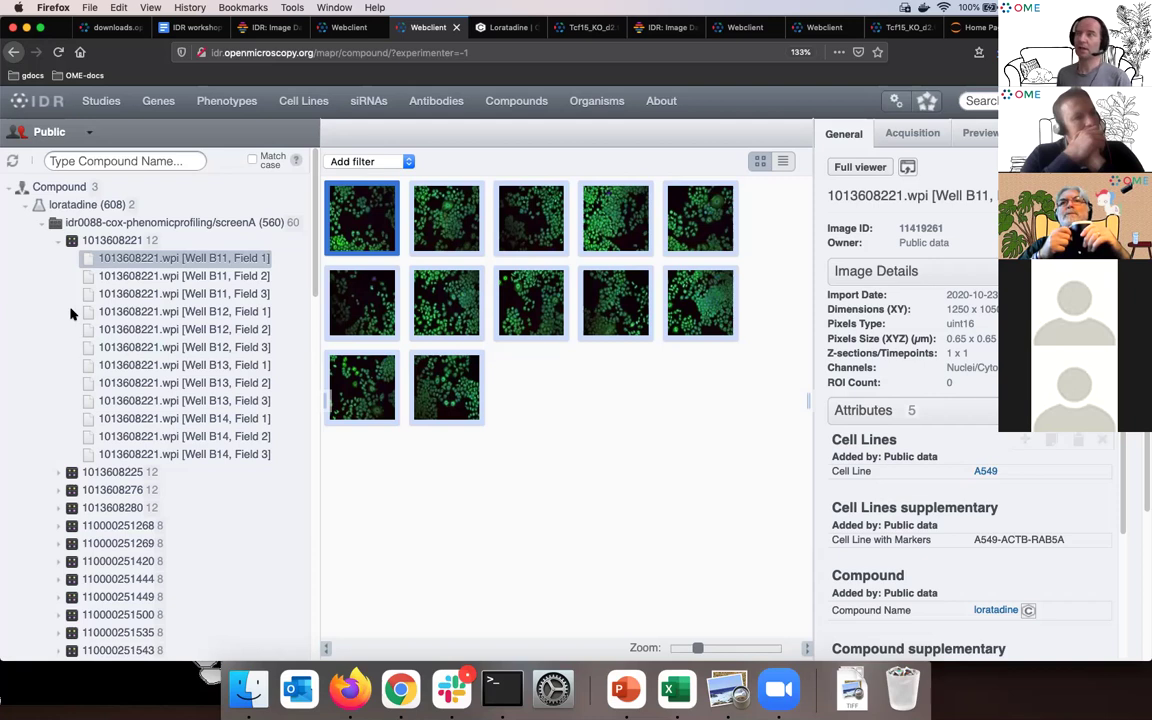
{"action": "left_click", "coordinate": [96, 163]}
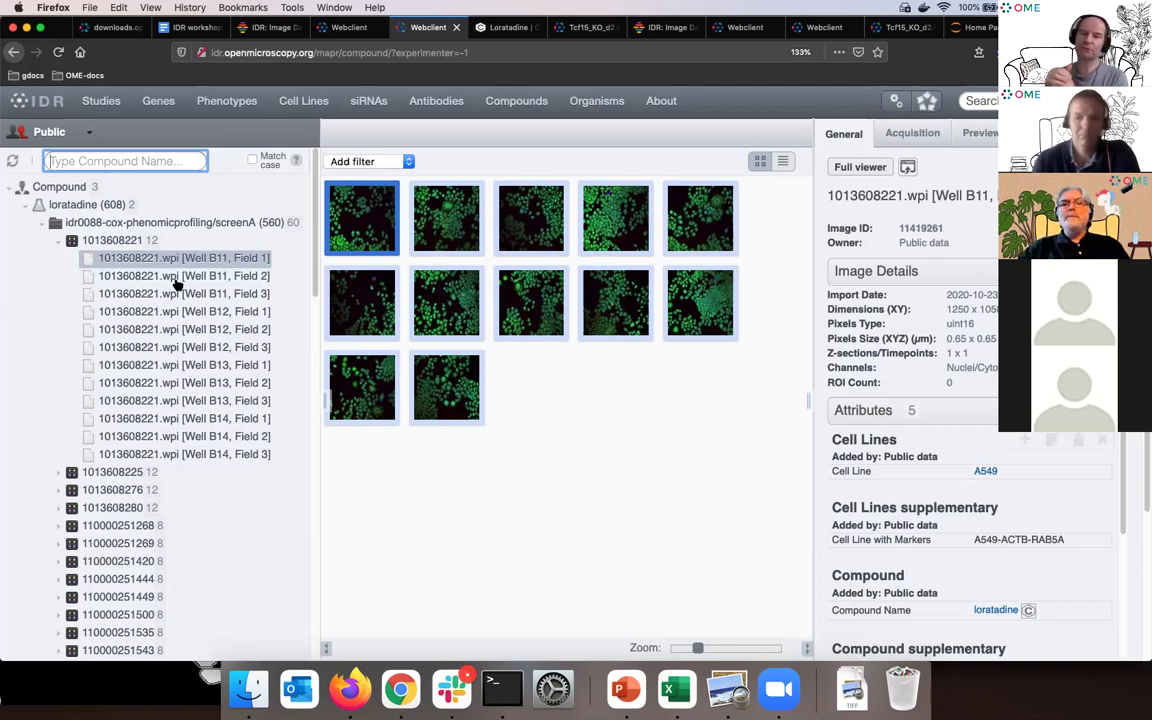
{"action": "left_click", "coordinate": [43, 222]}
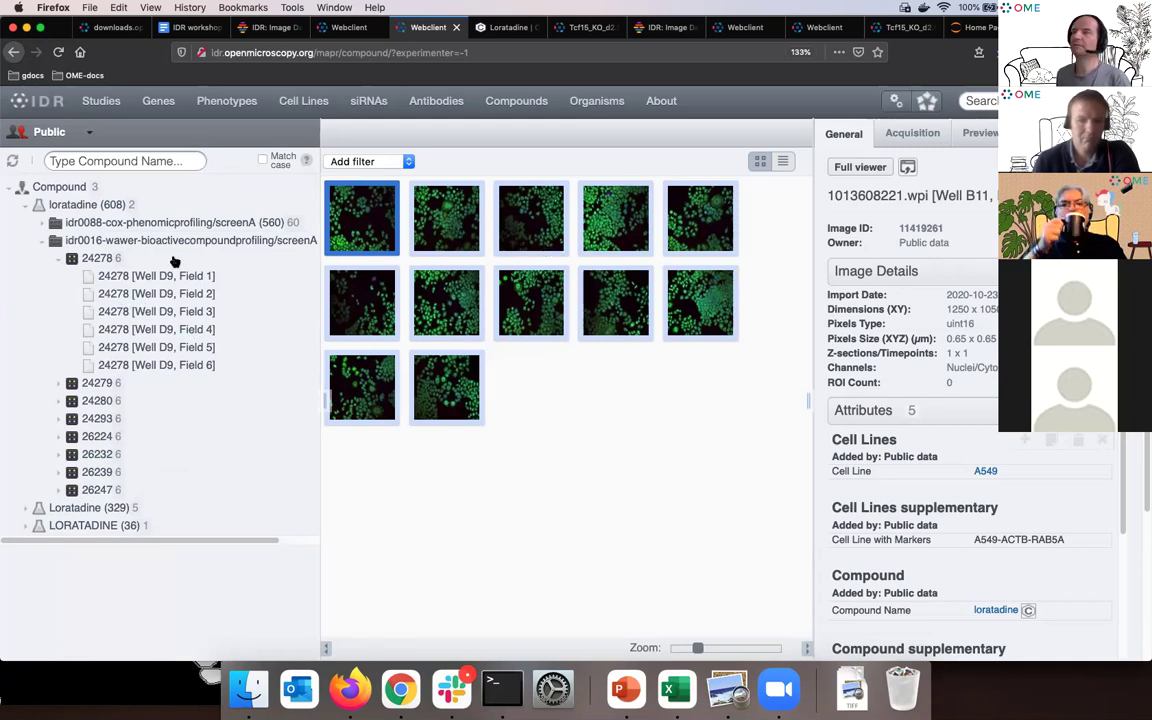
Search the IDR compounds for "remdesi" and choose the suggested Remdesivir entry.
{"action": "left_click", "coordinate": [140, 162]}
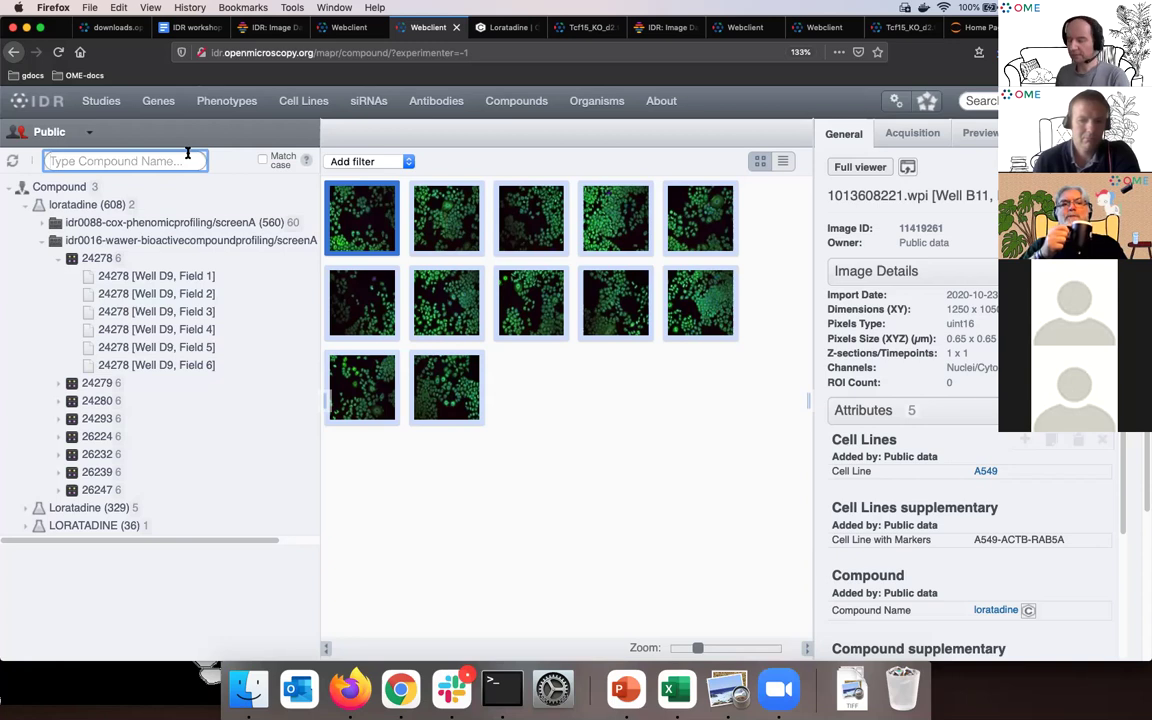
{"action": "type", "text": "remde"}
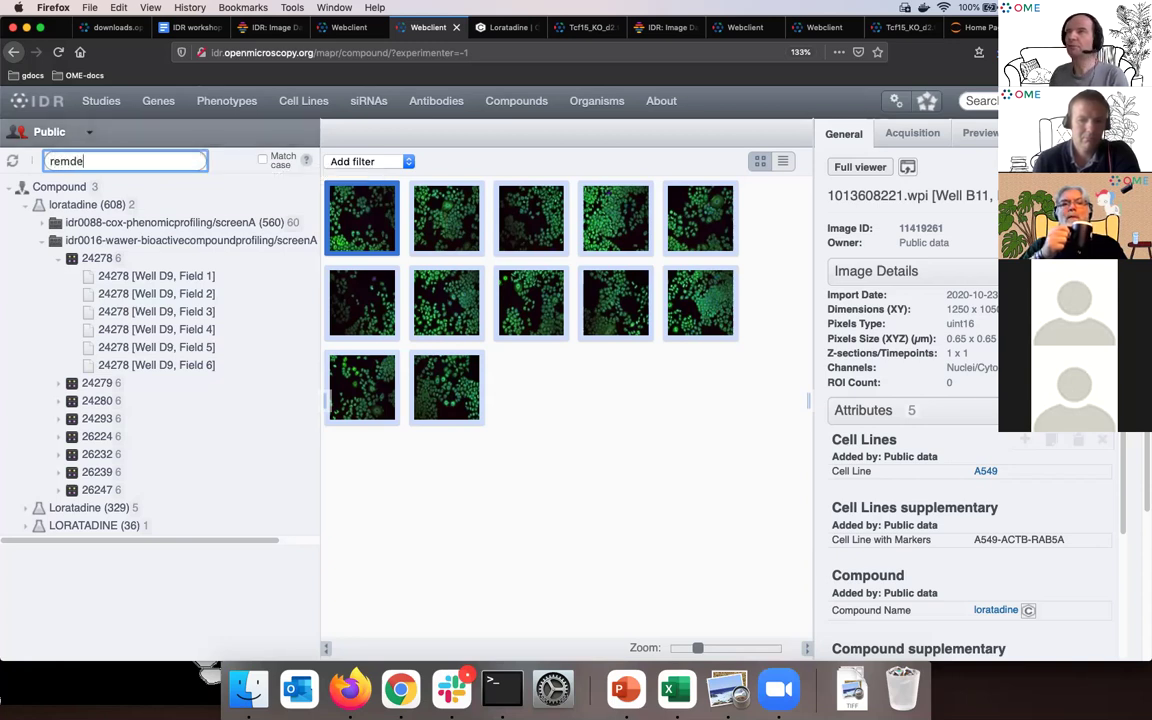
{"action": "type", "text": "si"}
{"action": "left_click", "coordinate": [121, 178]}
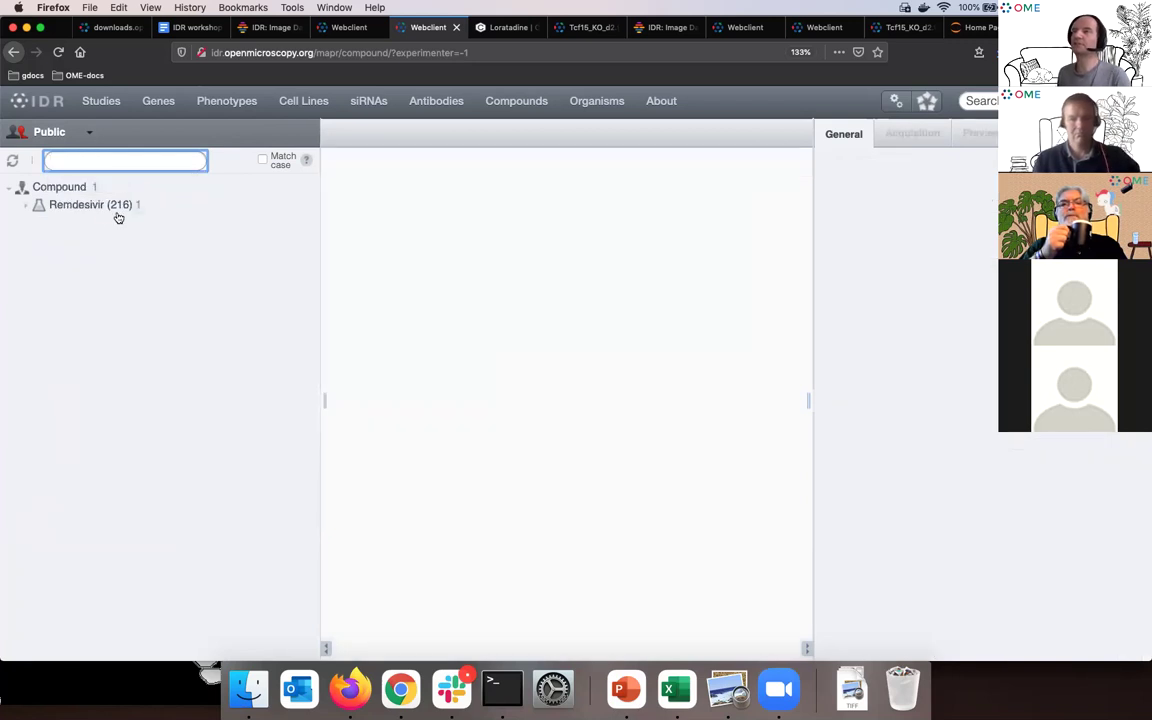
Expand Remdesivir and idr0094-ellinger-sarscov2/screenB, open plate ESP0025721 and select its first Well A10 image.
{"action": "left_click", "coordinate": [78, 204]}
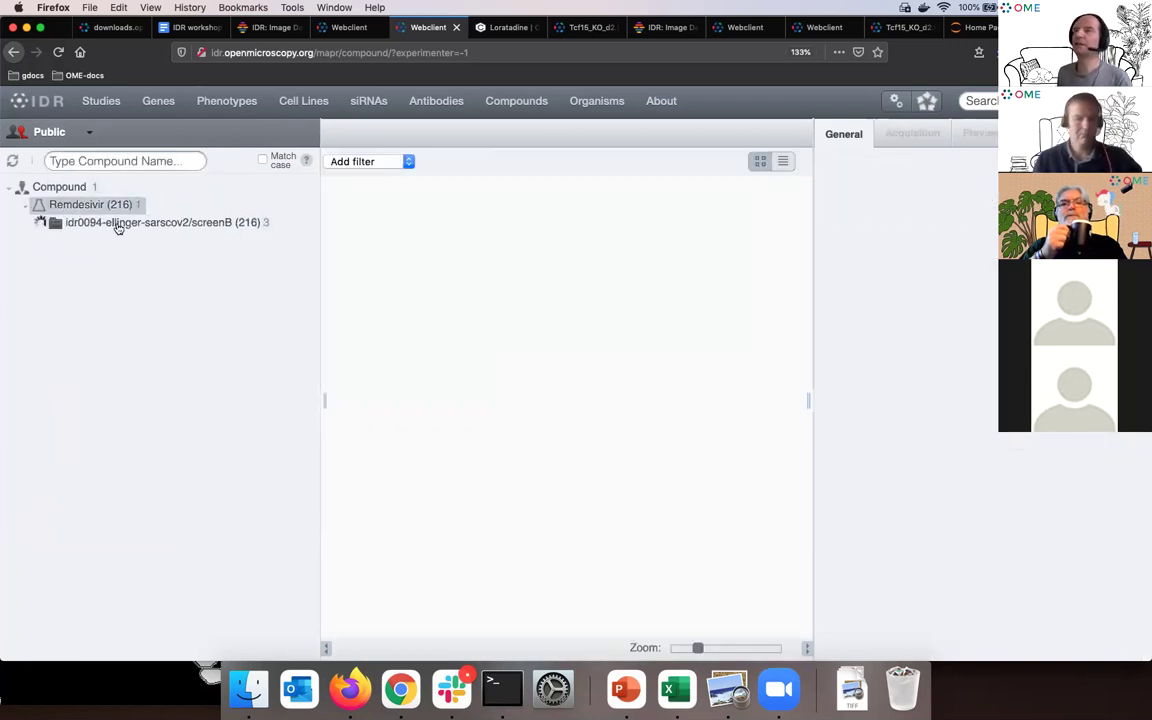
{"action": "left_click", "coordinate": [117, 226]}
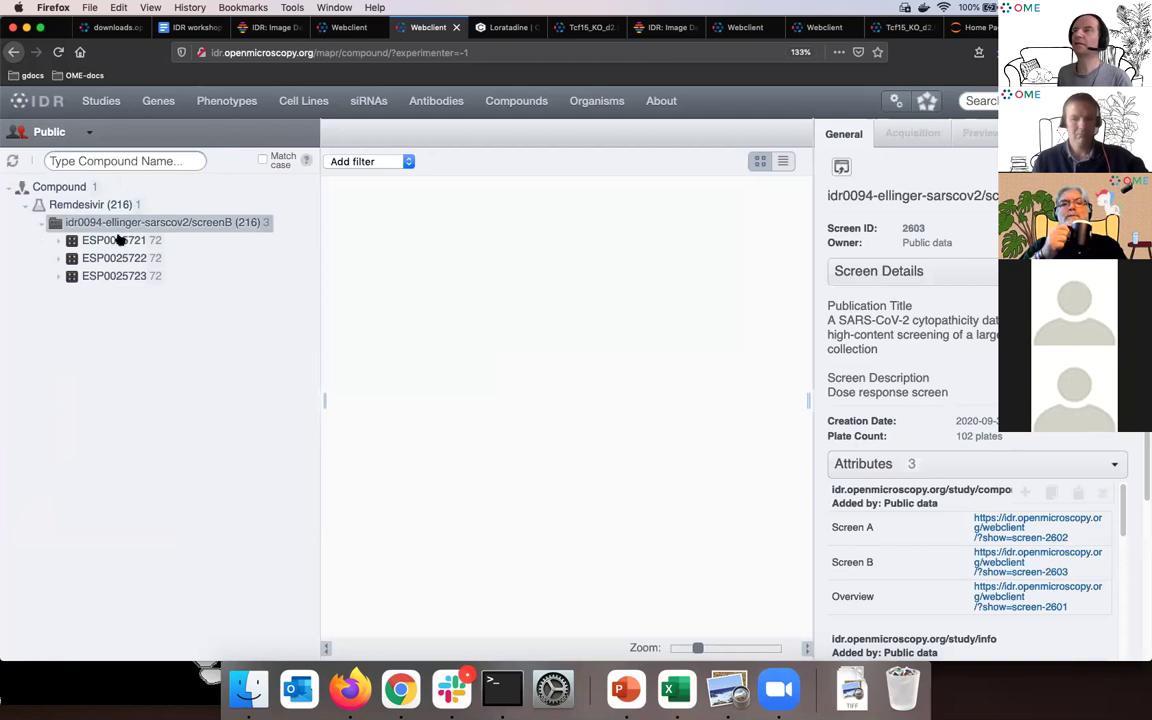
{"action": "left_click", "coordinate": [118, 240]}
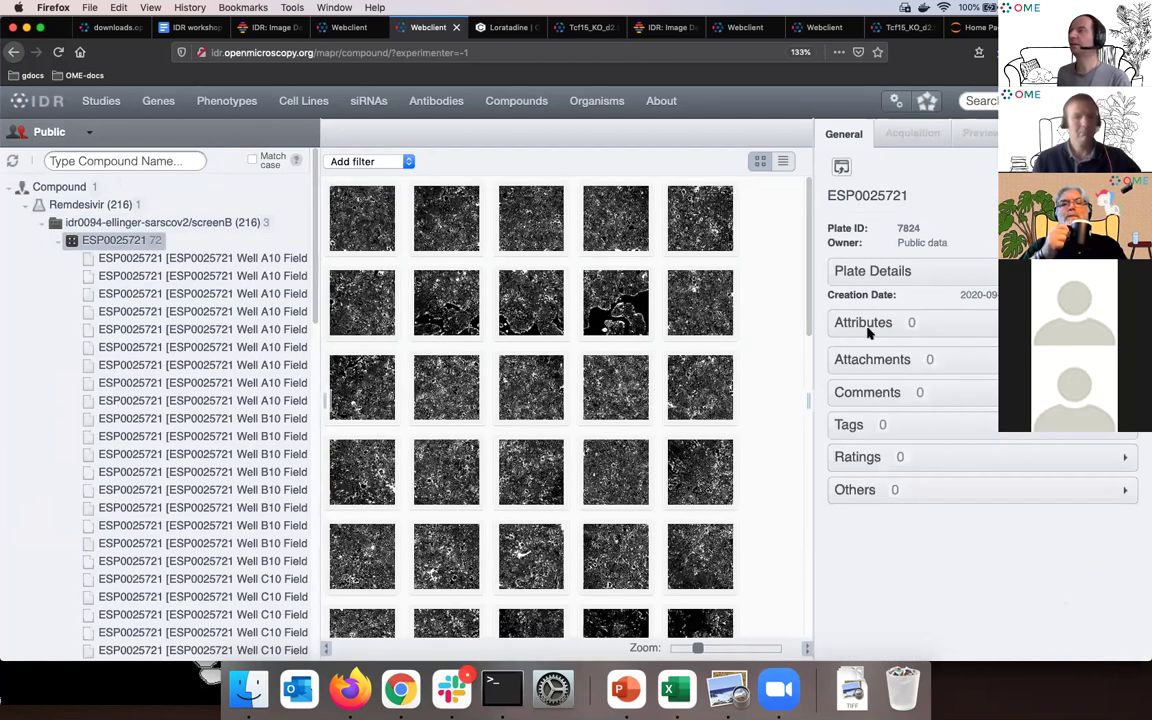
{"action": "key", "text": "Down"}
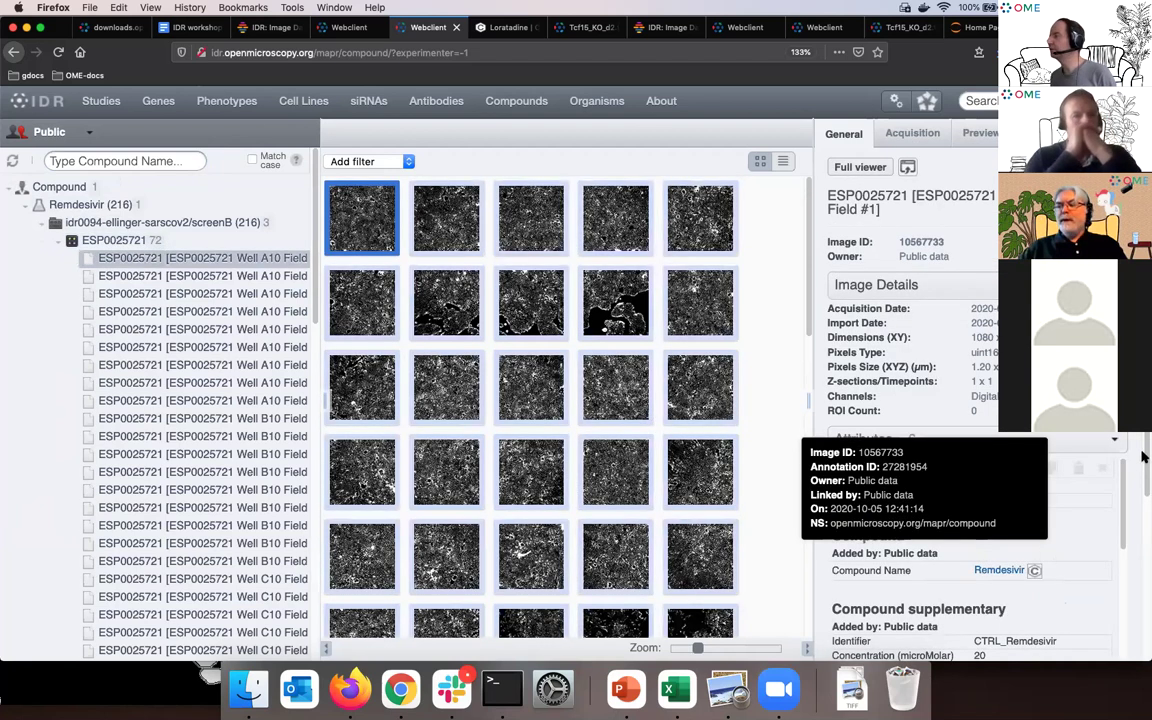
Examine the cell line, compound and concentration attributes of the selected ESP0025721 Well A10 image.
{"action": "scroll", "coordinate": [1143, 456], "scroll_direction": "down", "scroll_amount": 3}
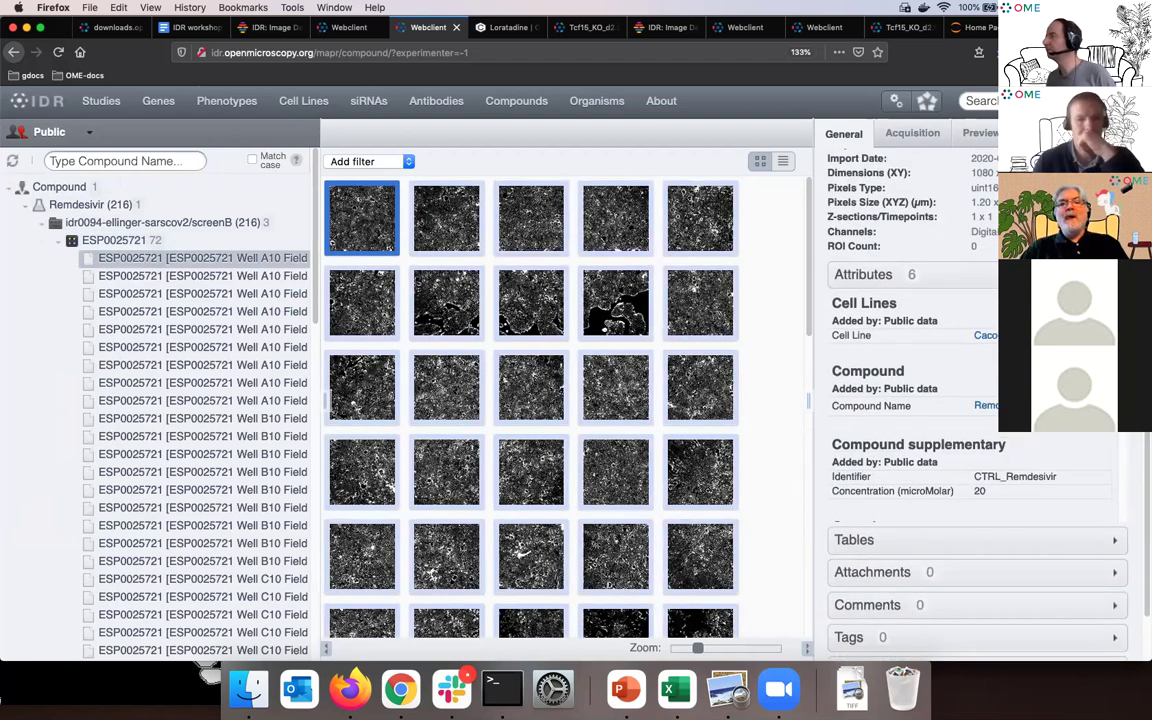
{"action": "scroll", "coordinate": [942, 467], "scroll_direction": "down", "scroll_amount": 5}
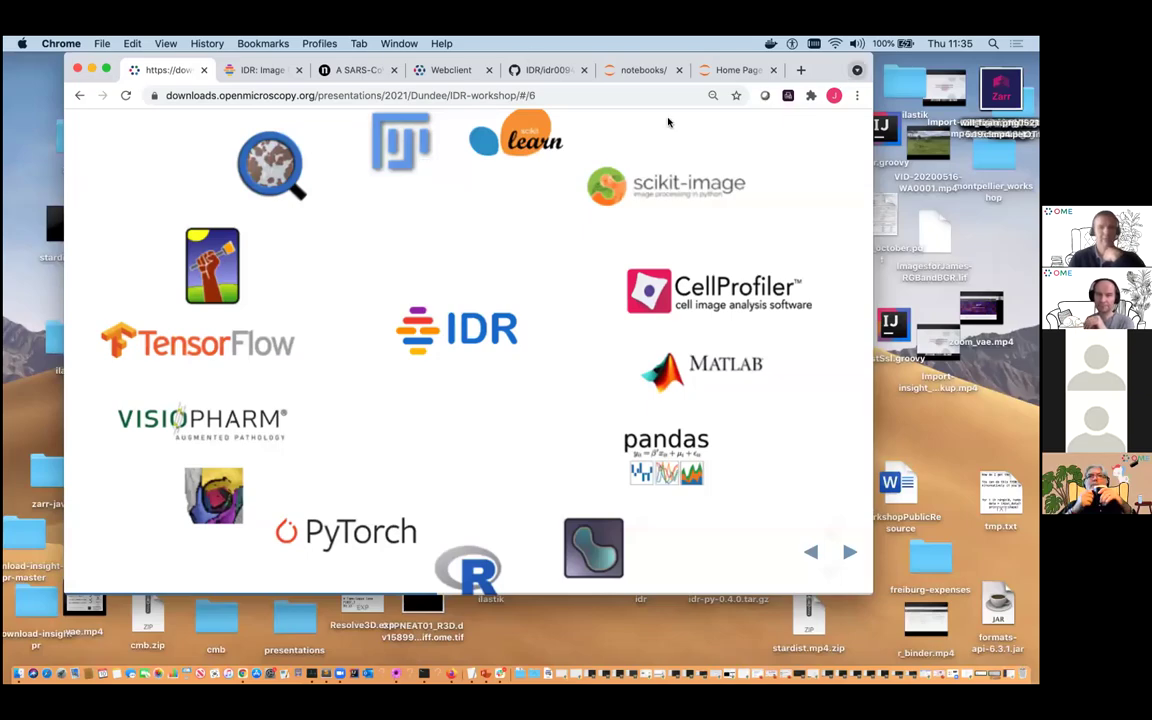
Reposition and enlarge the browser window with the IDR workshop slides so that it fills most of the desktop.
{"action": "left_click_drag", "start_coordinate": [830, 70], "coordinate": [839, 70]}
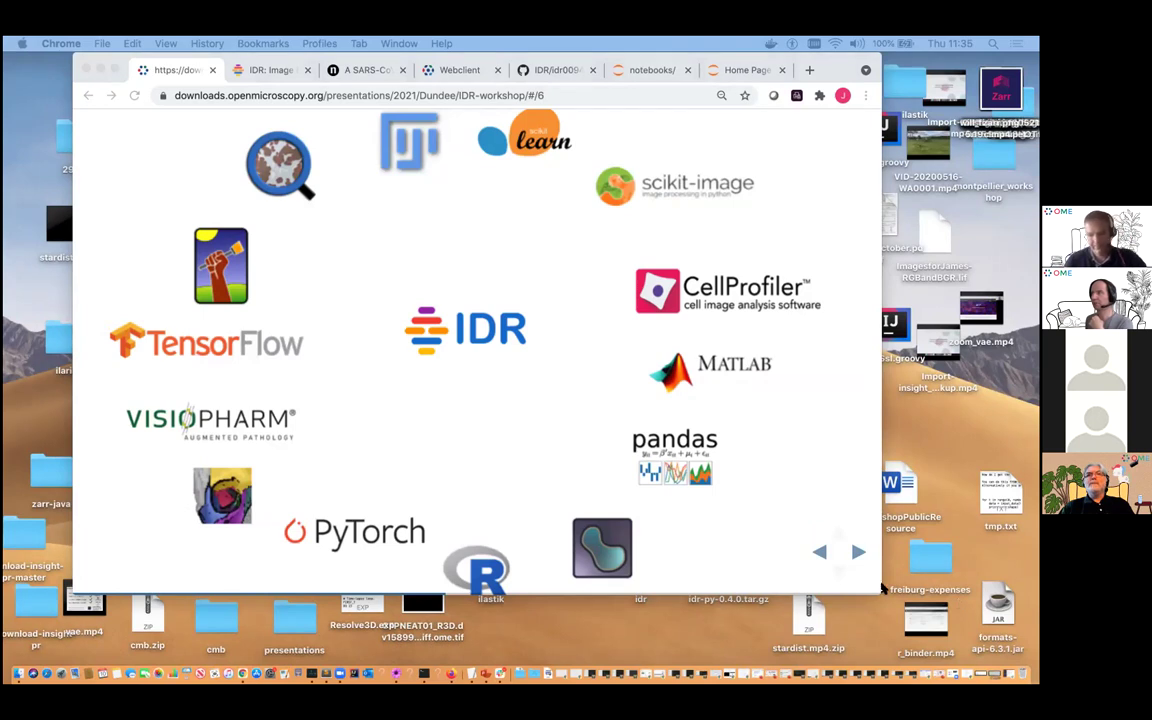
{"action": "left_click_drag", "start_coordinate": [883, 591], "coordinate": [896, 604]}
{"action": "left_click_drag", "start_coordinate": [985, 637], "coordinate": [1040, 660]}
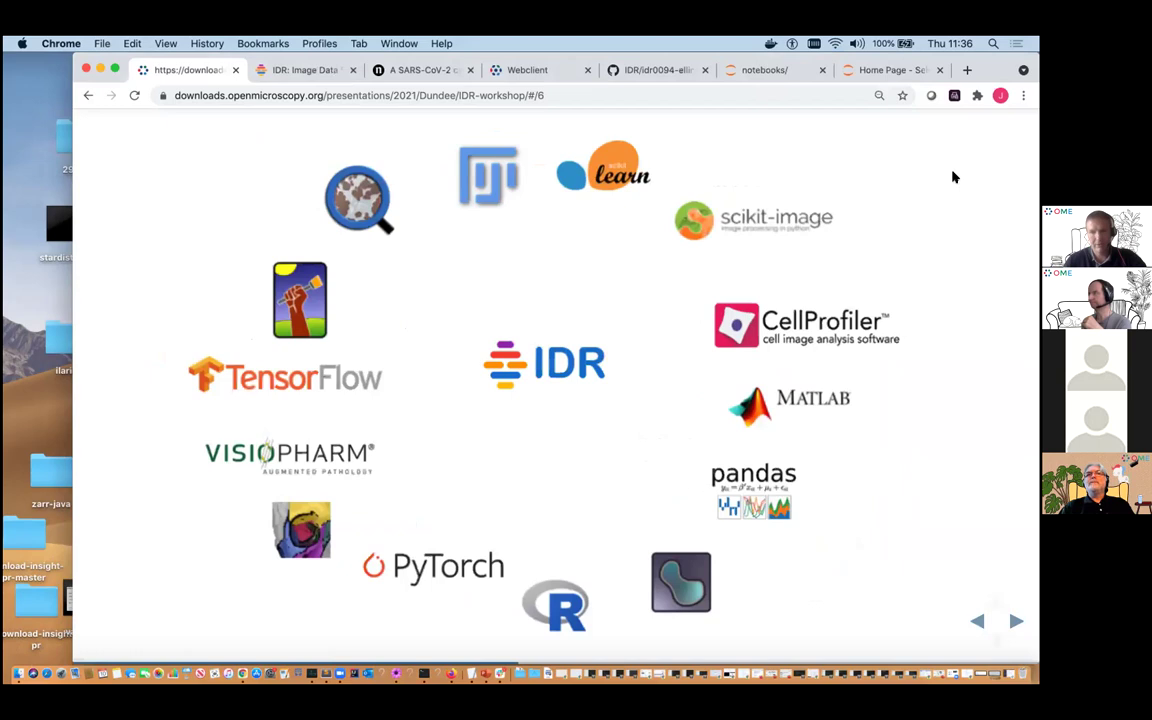
{"action": "left_click_drag", "start_coordinate": [992, 69], "coordinate": [935, 64]}
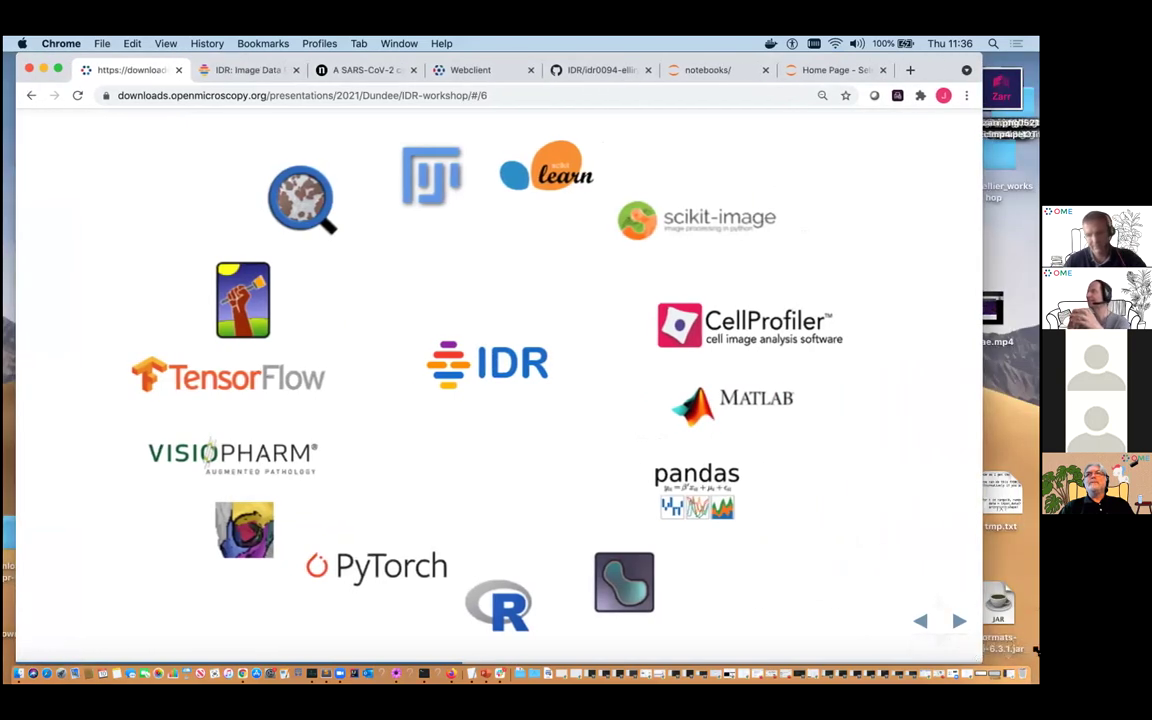
{"action": "left_click_drag", "start_coordinate": [1035, 650], "coordinate": [1023, 647]}
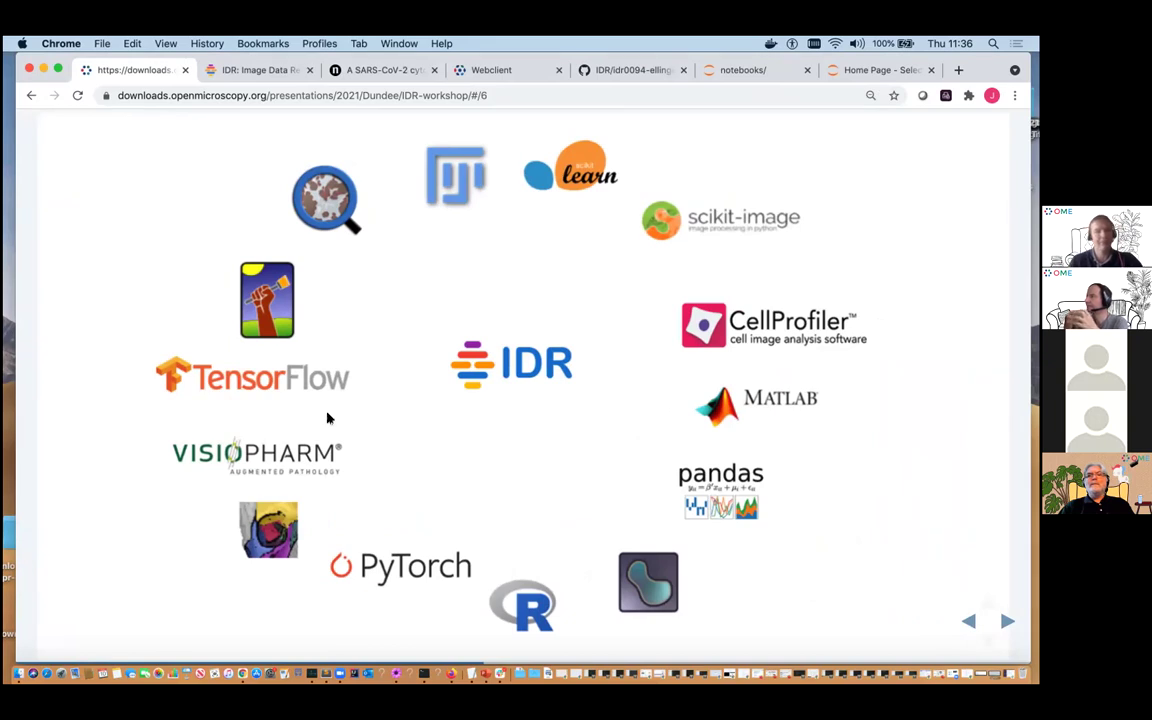
Open the bulk_annotations table attached to idr0094-ellinger-sarscov2/screenB in the web client and look across its columns.
{"action": "left_click", "coordinate": [268, 70]}
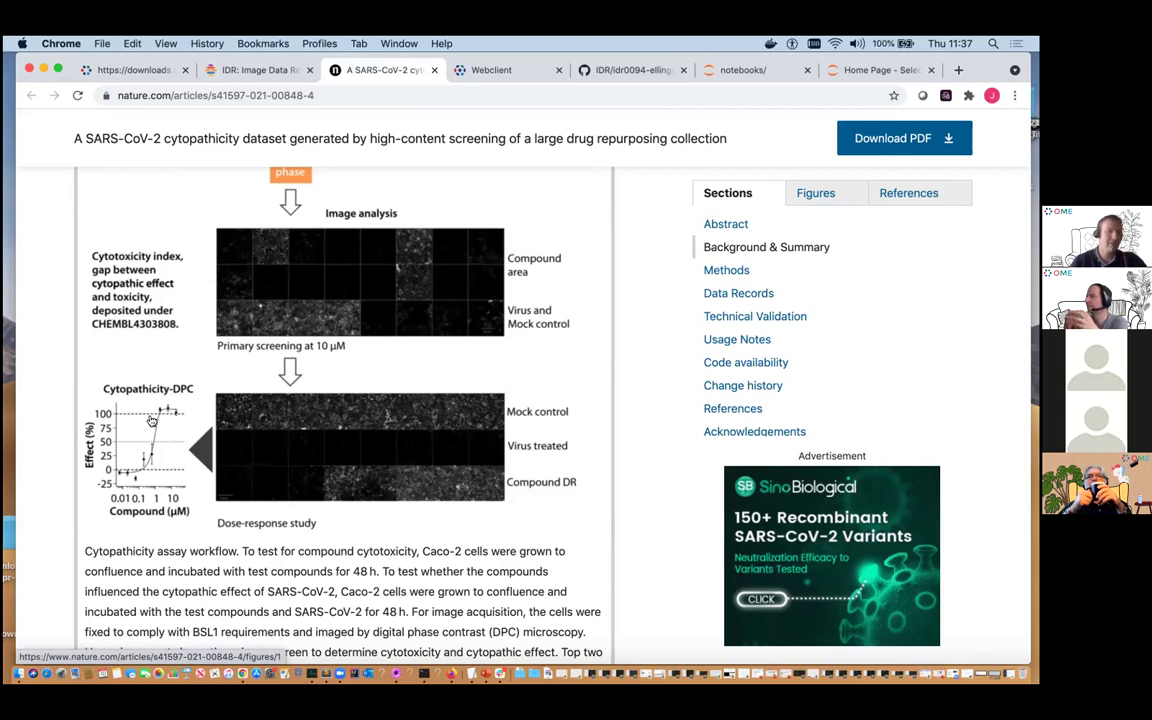
{"action": "left_click", "coordinate": [493, 69]}
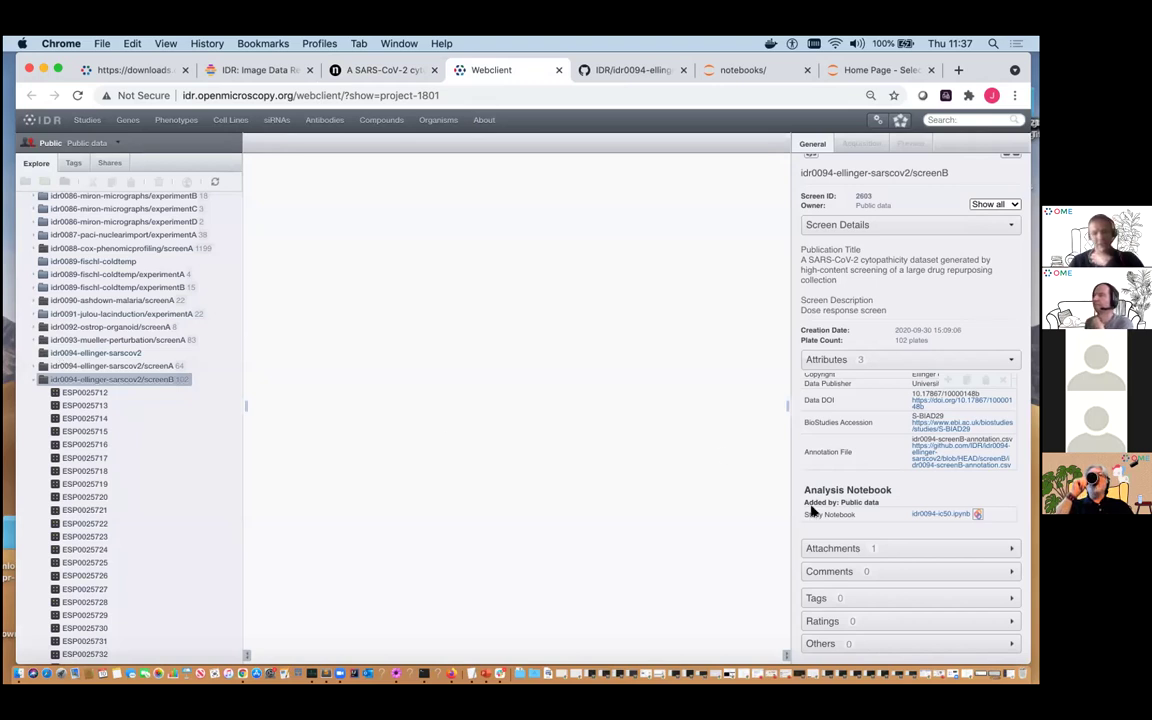
{"action": "left_click", "coordinate": [815, 549]}
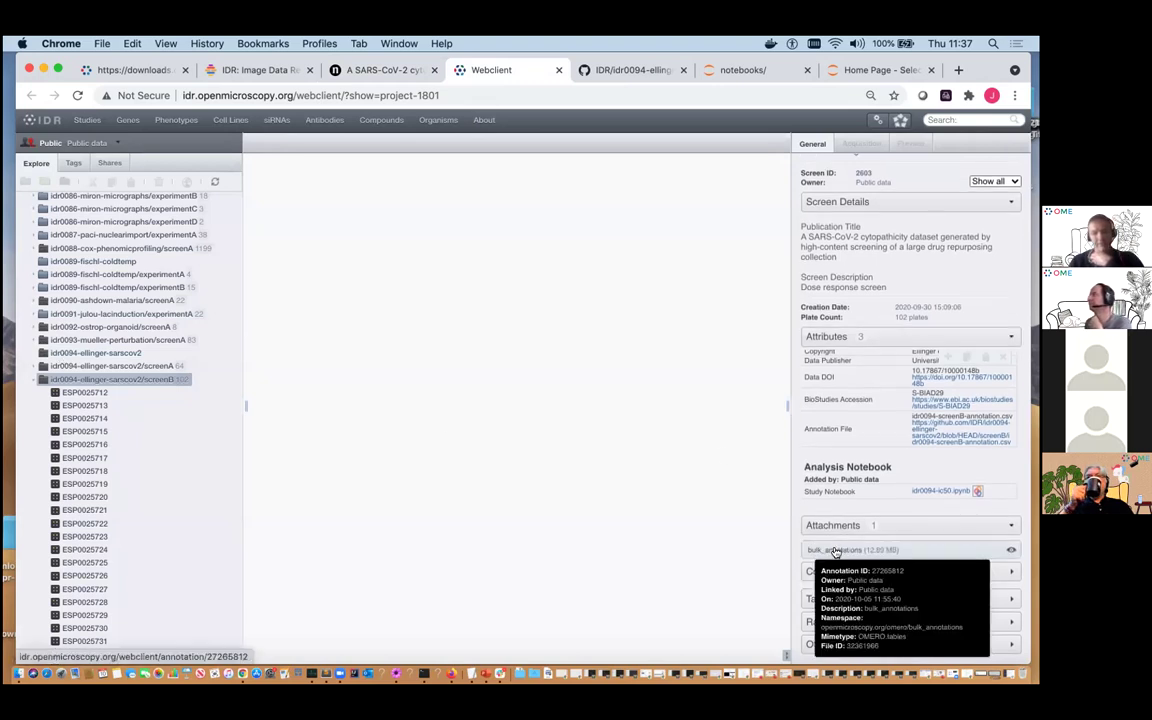
{"action": "left_click", "coordinate": [1011, 549]}
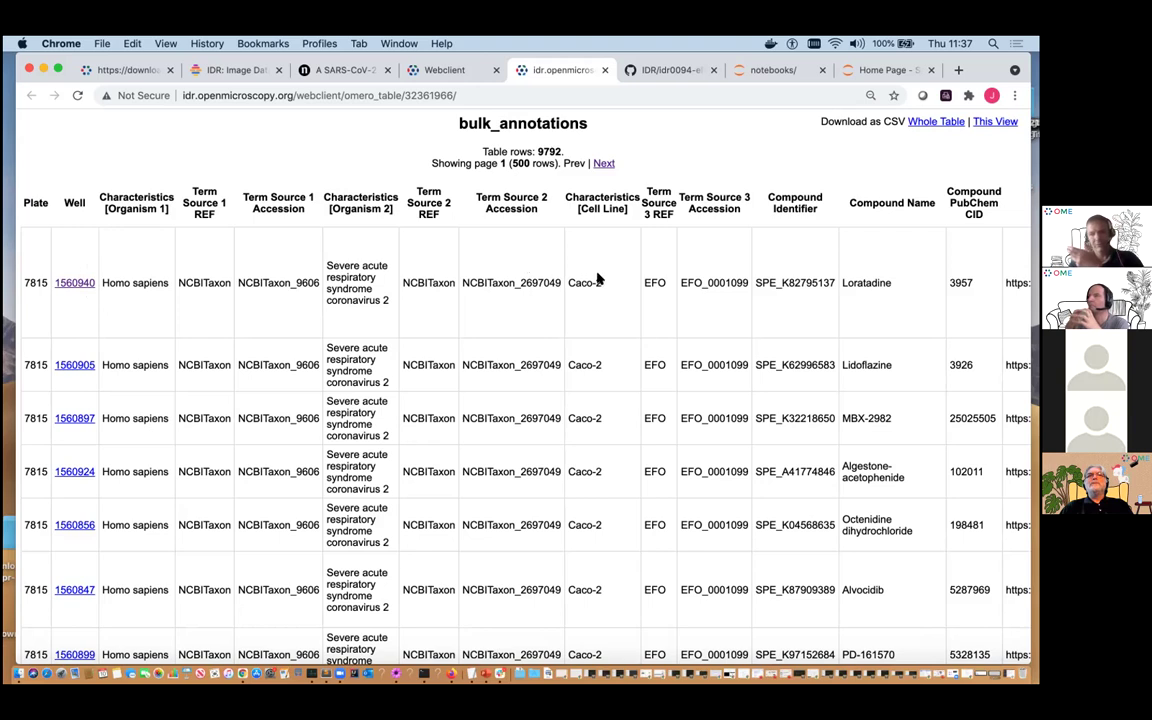
{"action": "scroll", "coordinate": [597, 273], "scroll_direction": "right", "scroll_amount": 3}
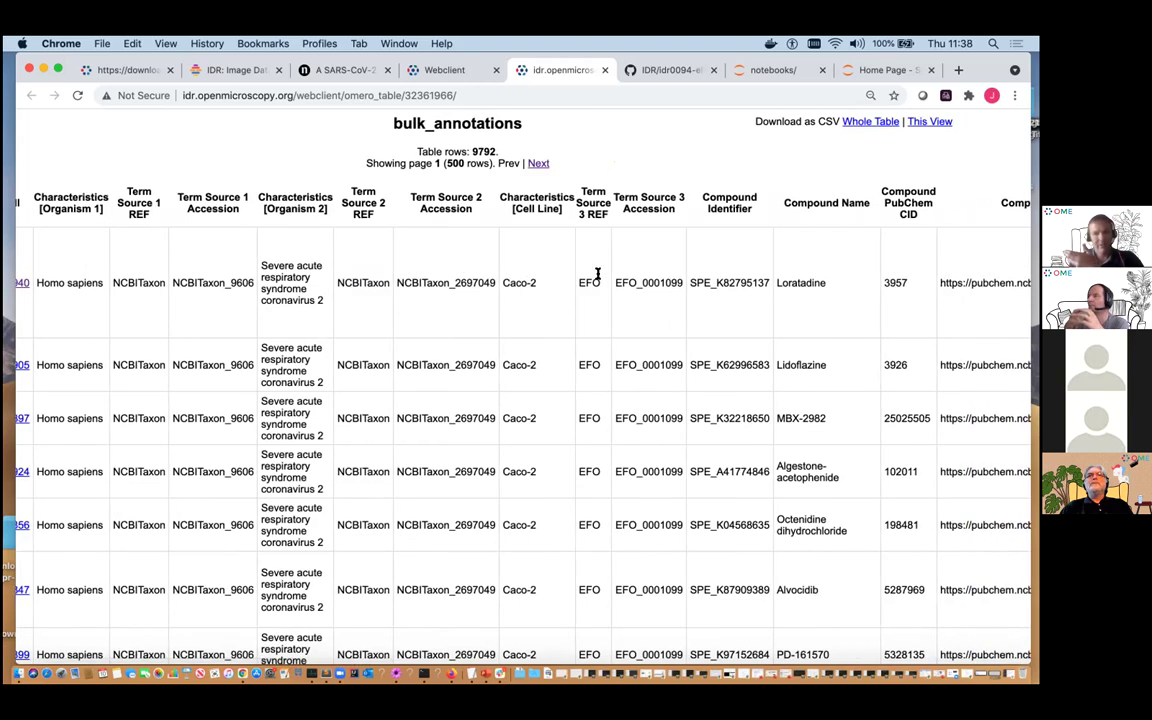
{"action": "scroll", "coordinate": [597, 273], "scroll_direction": "left", "scroll_amount": 3}
{"action": "scroll", "coordinate": [600, 295], "scroll_direction": "right", "scroll_amount": 1}
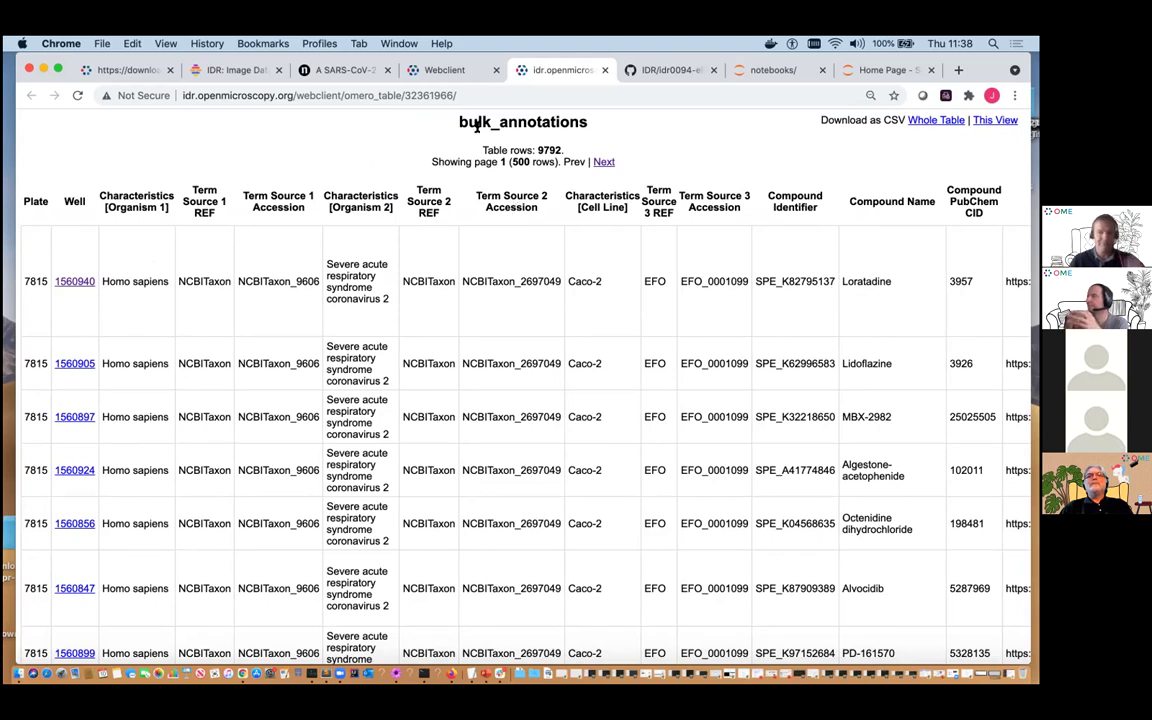
Return to the IDR workshop presentation and advance past "Find and run notebooks on IDR data" to the "What do we use?" slide.
{"action": "left_click", "coordinate": [237, 70]}
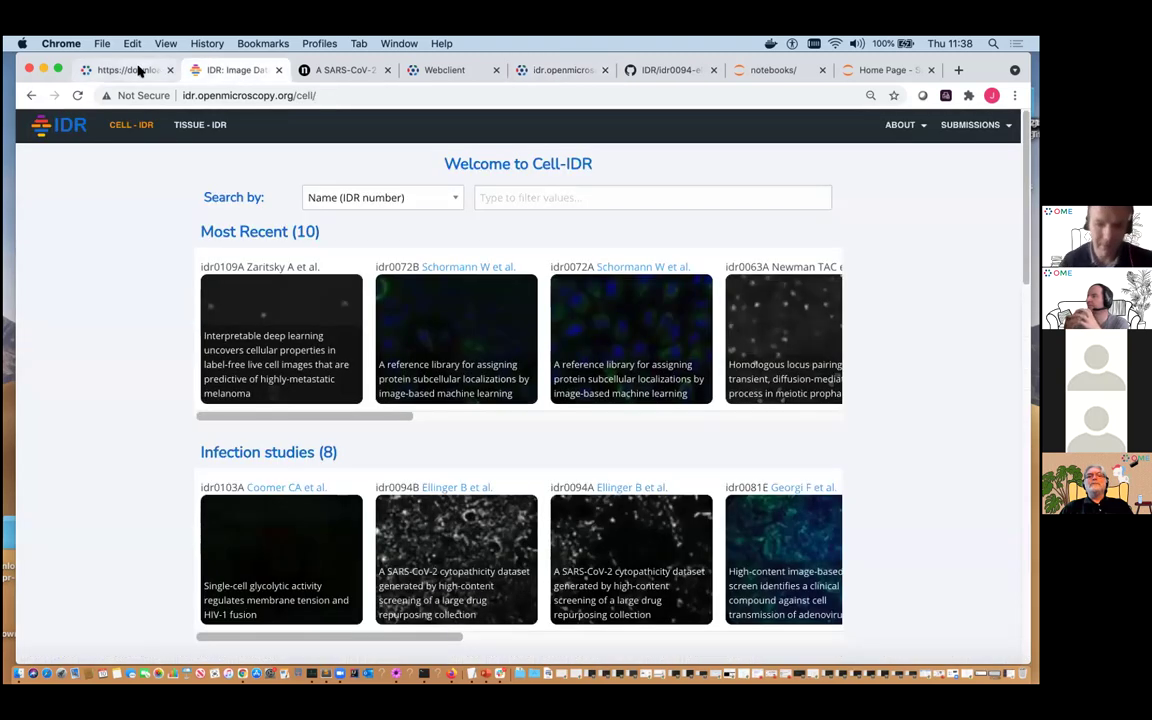
{"action": "left_click", "coordinate": [130, 70]}
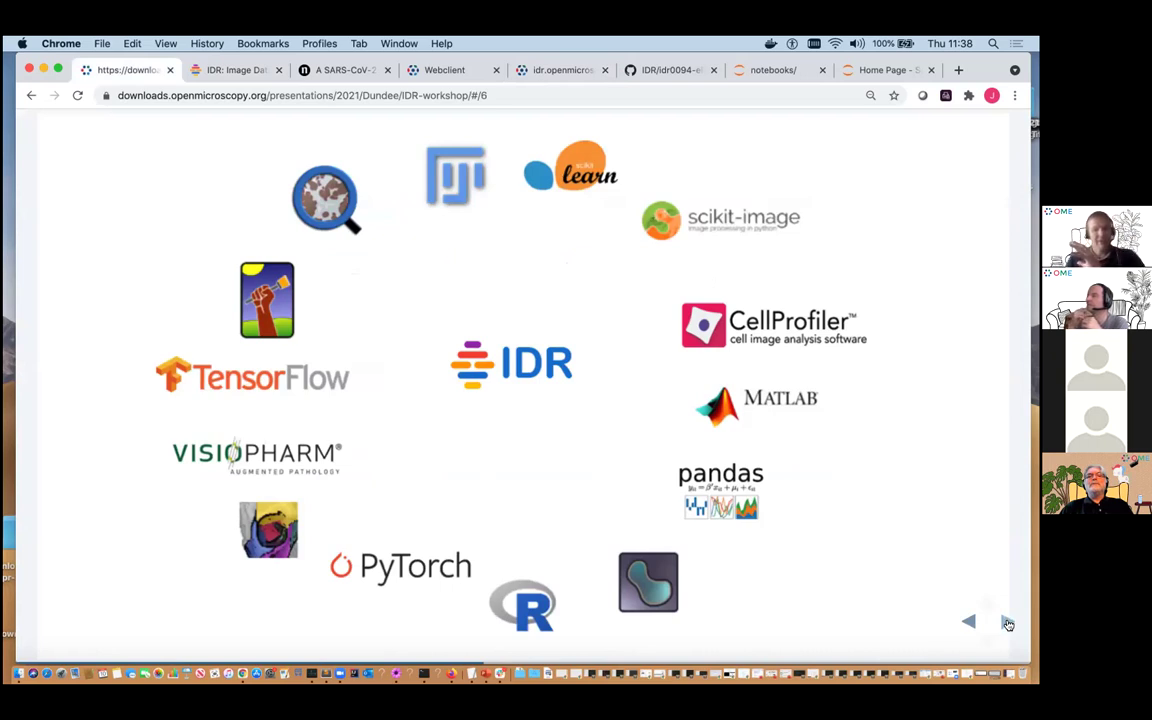
{"action": "left_click", "coordinate": [1008, 622]}
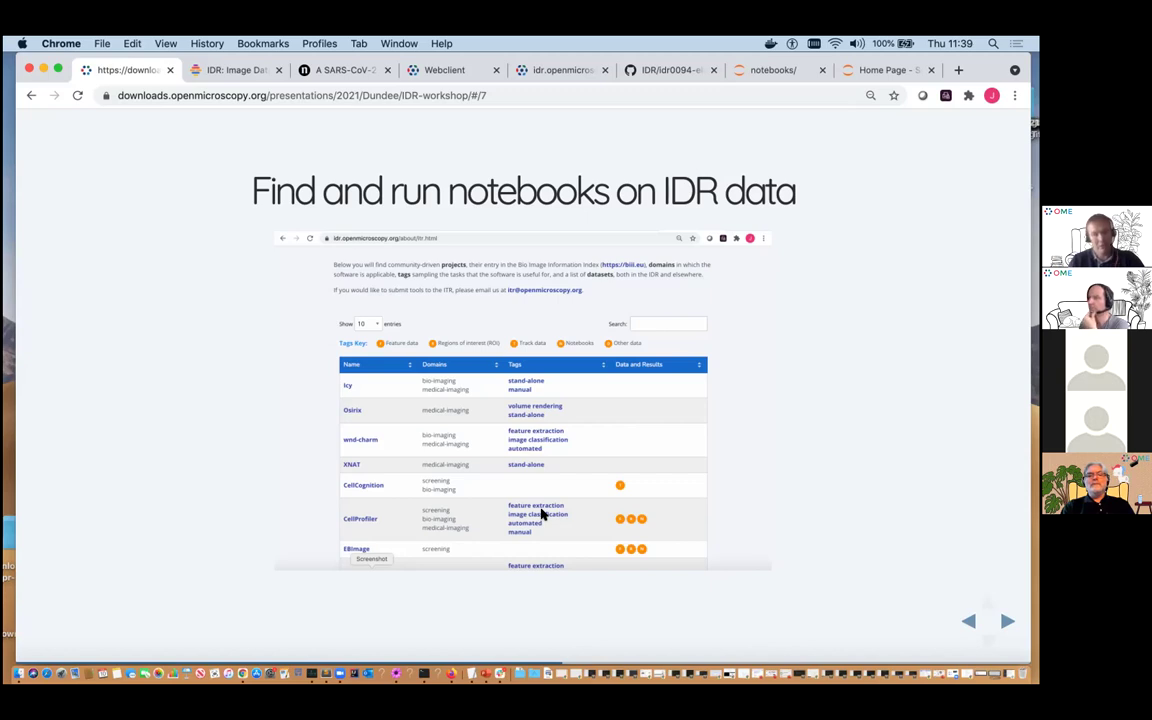
{"action": "left_click", "coordinate": [1006, 622]}
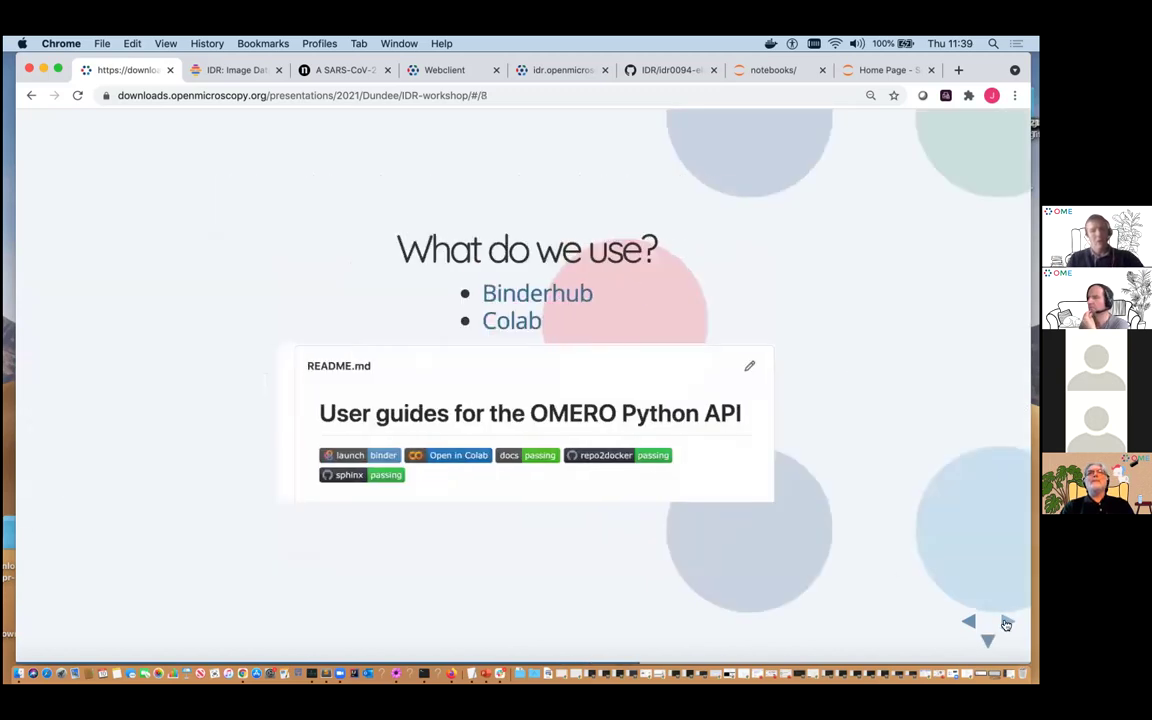
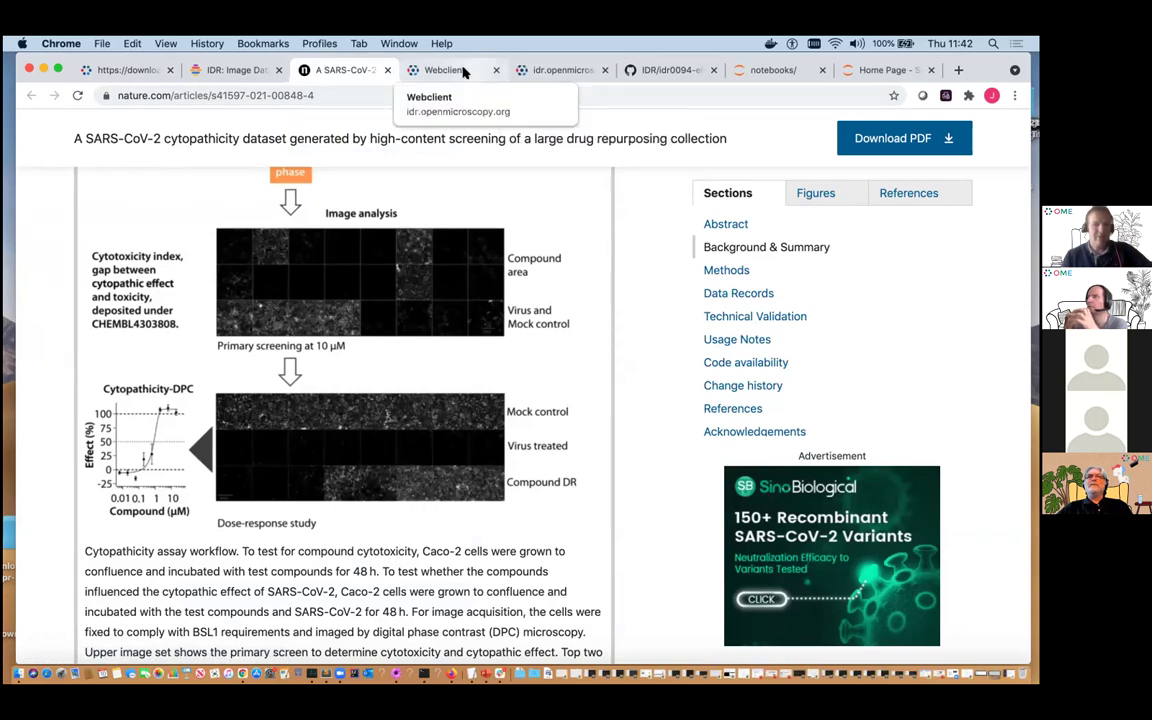
Revisit the bulk_annotations table, switch to the idr0094-ellinger-sarscov2 GitHub repository and review its list of folders and files.
{"action": "left_click", "coordinate": [537, 72]}
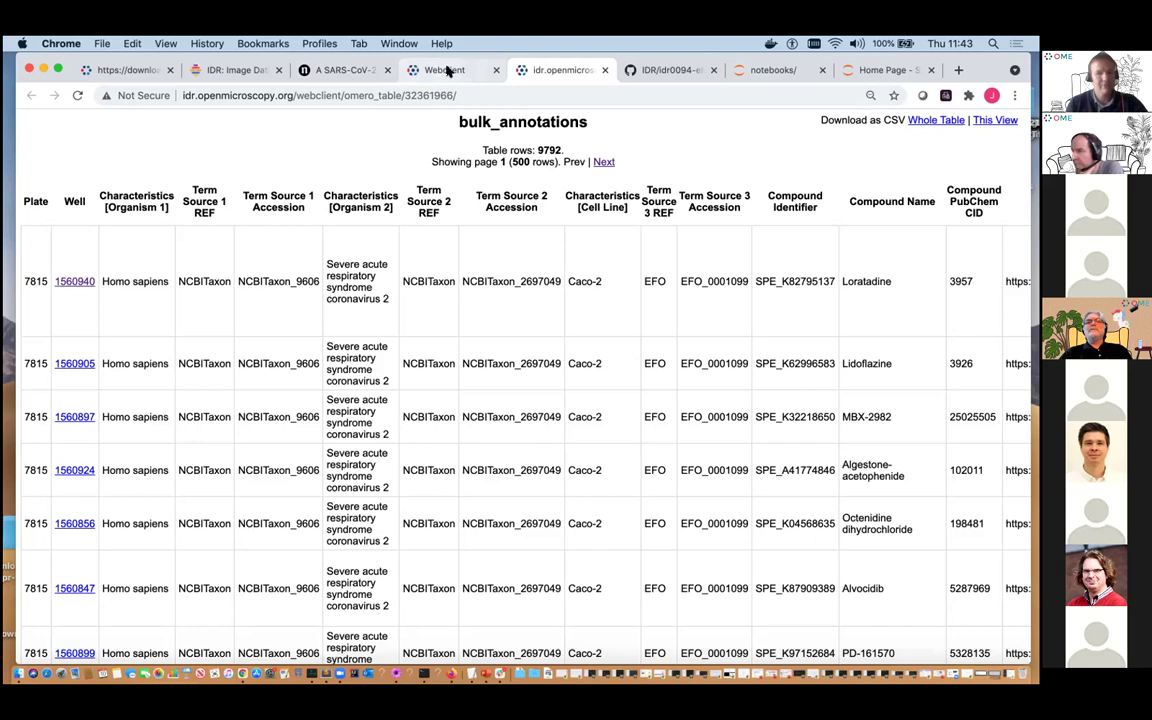
{"action": "left_click", "coordinate": [656, 71]}
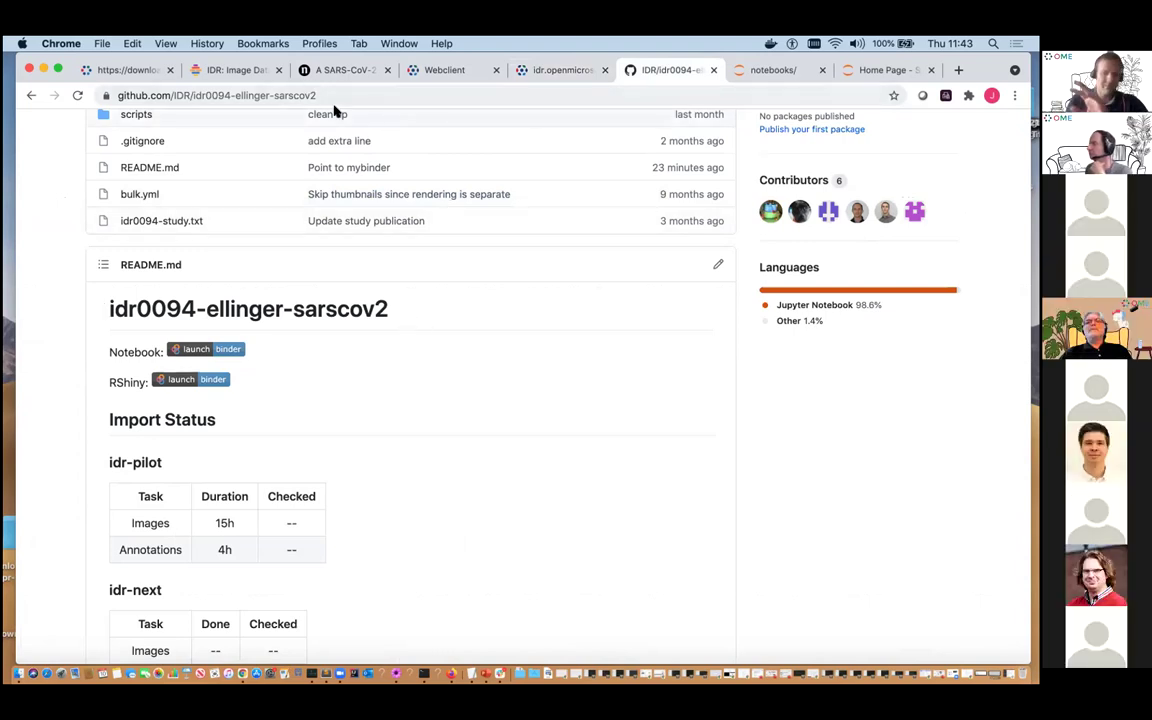
{"action": "scroll", "coordinate": [278, 253], "scroll_direction": "up", "scroll_amount": 2}
{"action": "scroll", "coordinate": [278, 253], "scroll_direction": "up", "scroll_amount": 3}
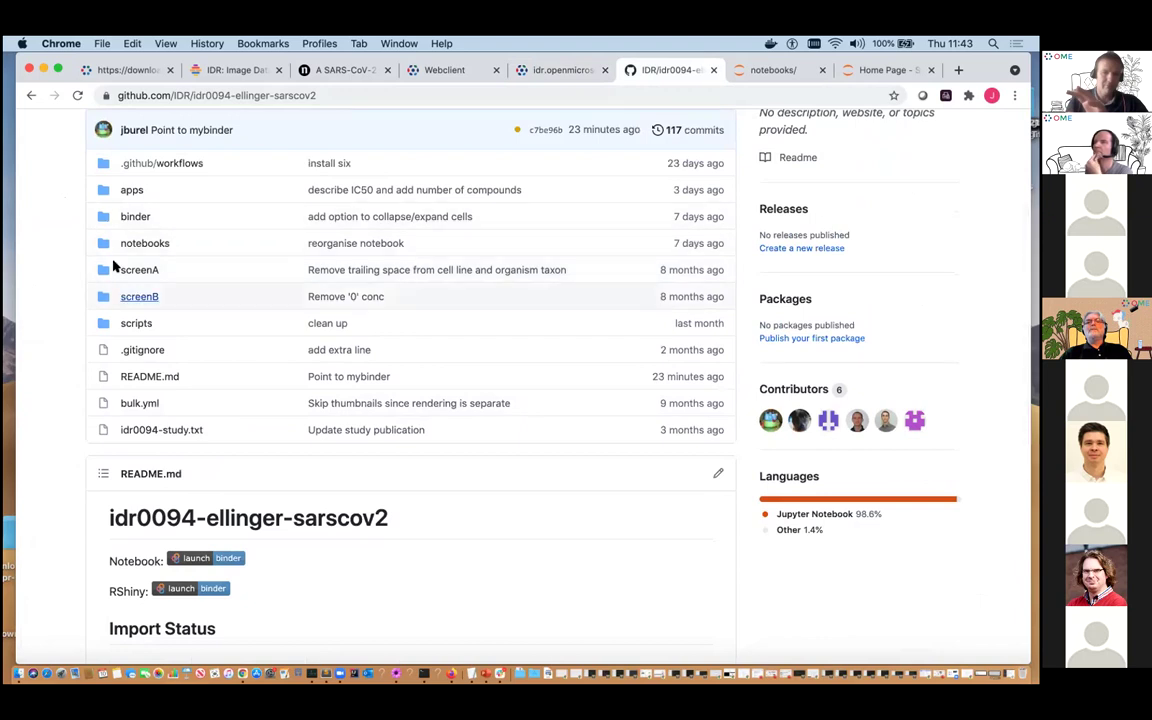
{"action": "scroll", "coordinate": [62, 258], "scroll_direction": "up", "scroll_amount": 1}
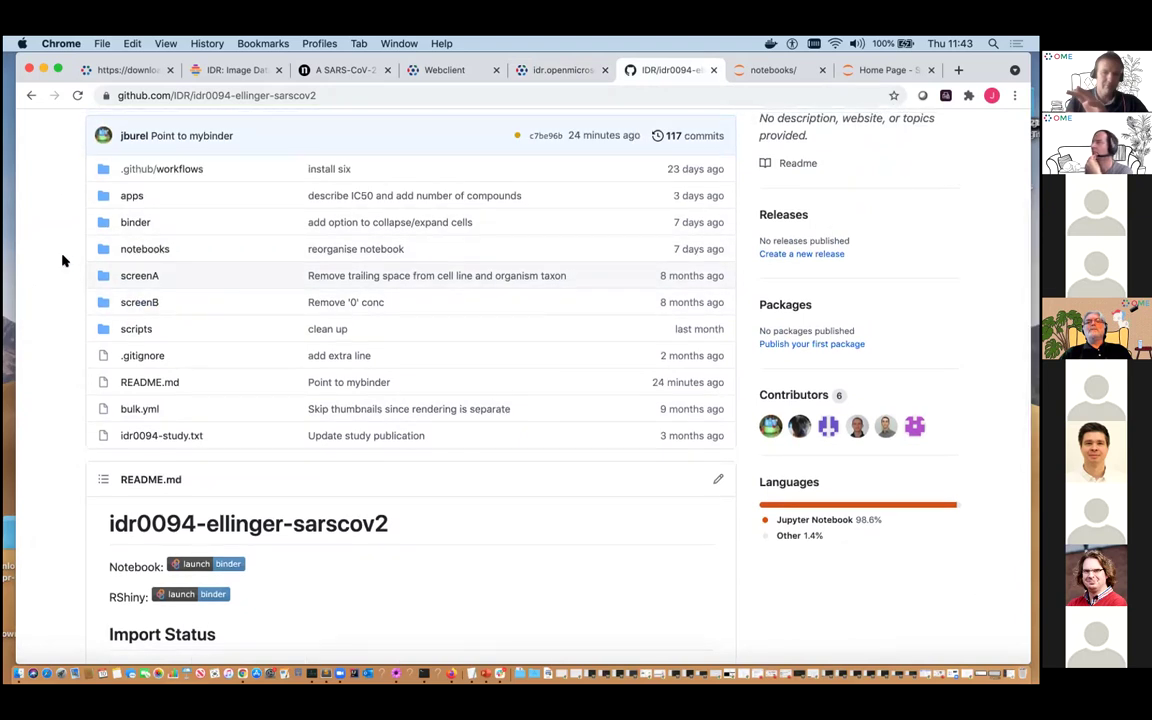
Look inside the repository's scripts and apps folders, returning to the repository's main page after each.
{"action": "left_click", "coordinate": [130, 327]}
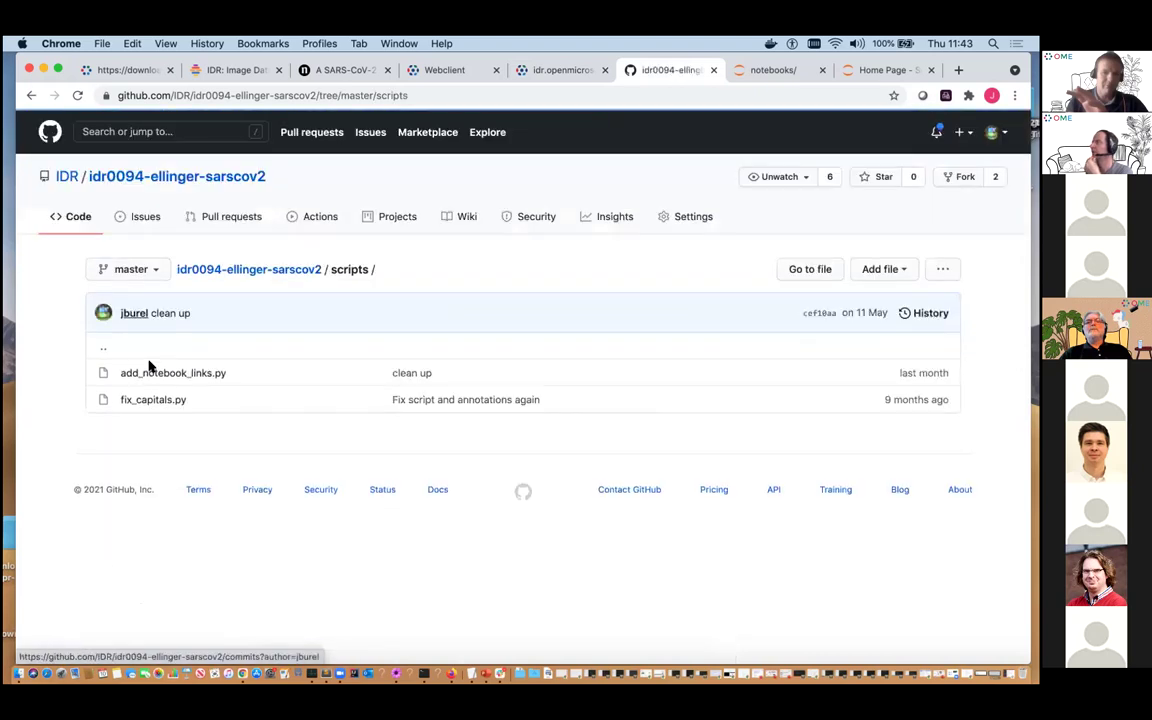
{"action": "left_click", "coordinate": [32, 94]}
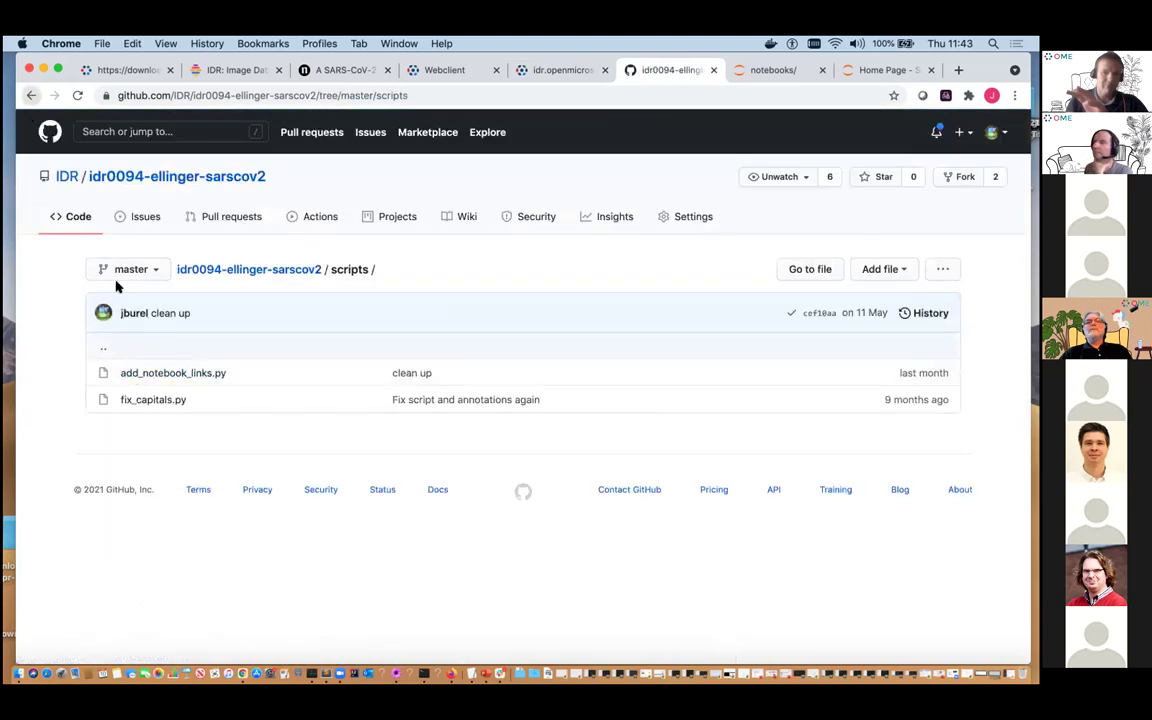
{"action": "left_click", "coordinate": [131, 196]}
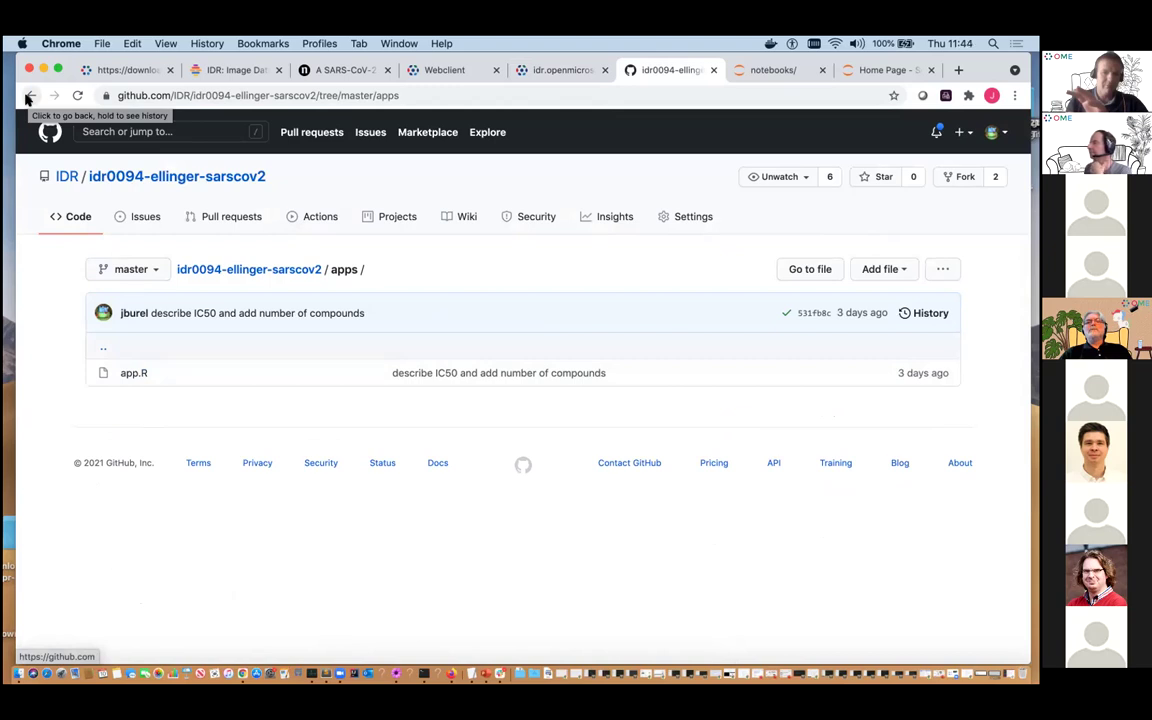
{"action": "left_click", "coordinate": [29, 96]}
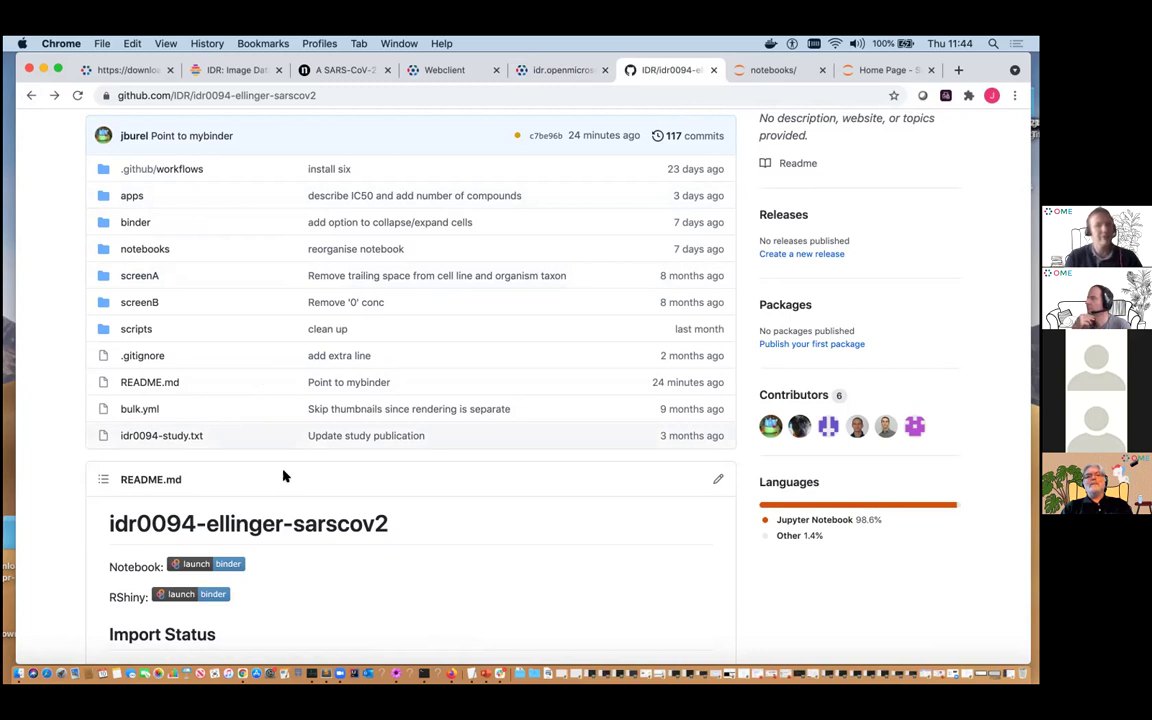
Check screenB's Study Notebook link, then try to open and reload the root folder of the existing Binder Jupyter session.
{"action": "left_click", "coordinate": [440, 74]}
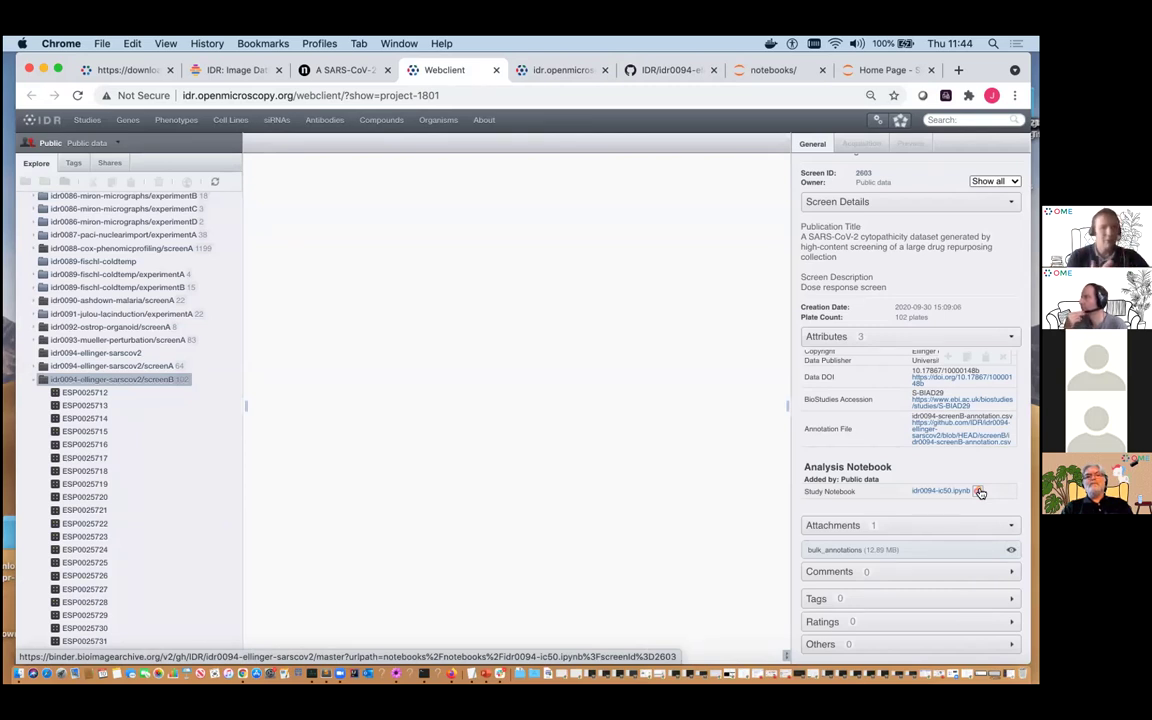
{"action": "left_click", "coordinate": [775, 69]}
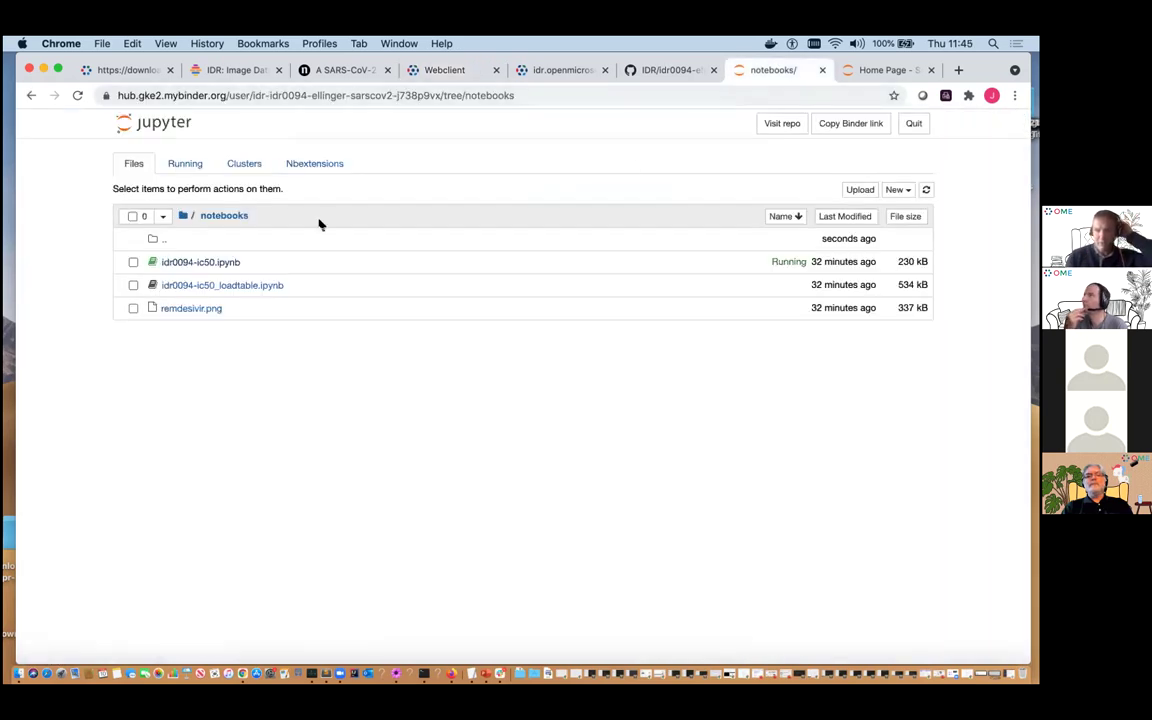
{"action": "left_click", "coordinate": [183, 215]}
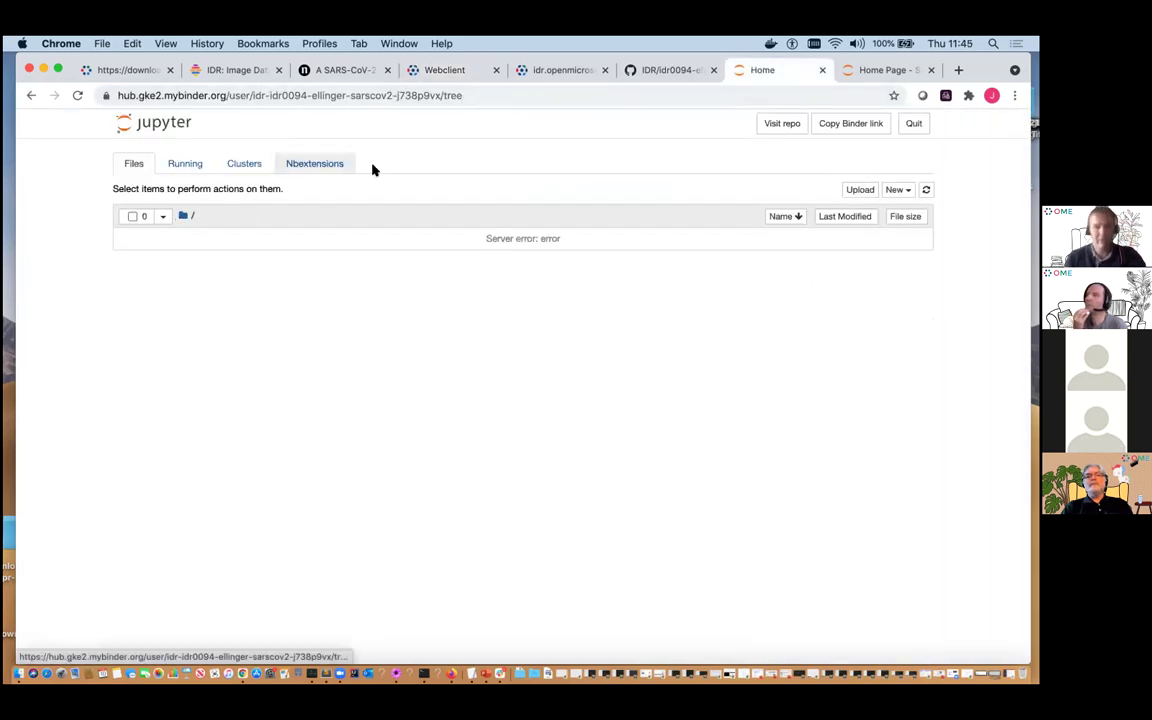
{"action": "left_click", "coordinate": [77, 96]}
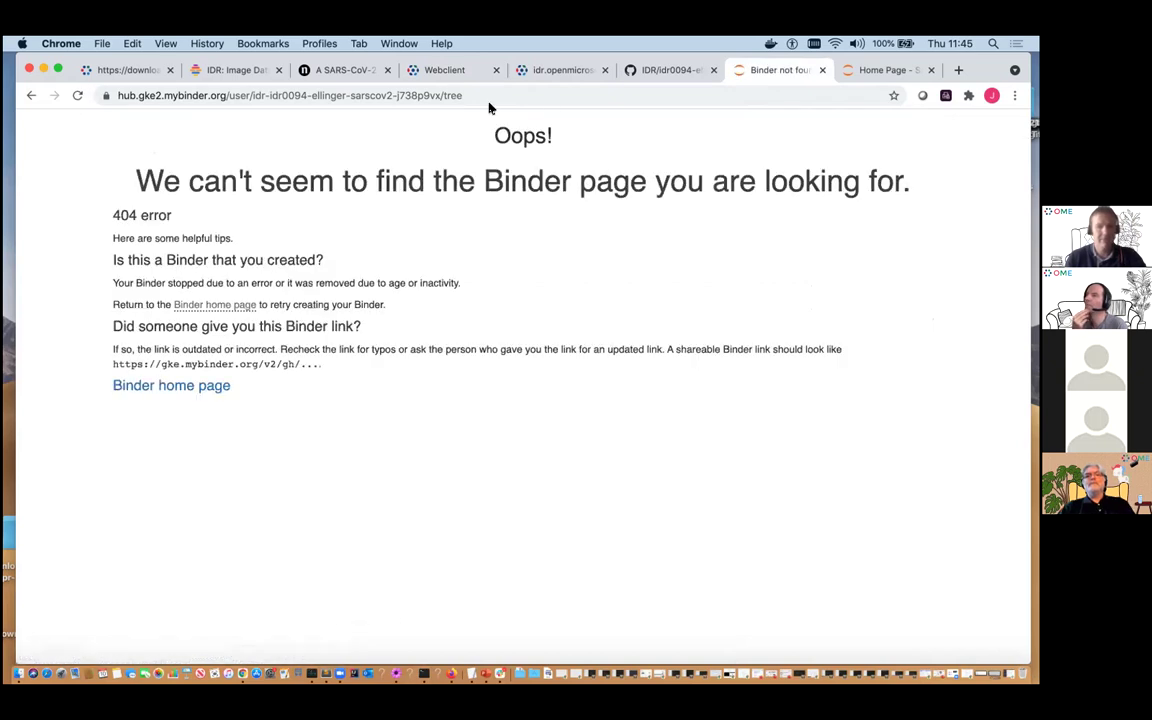
Launch the idr0094-ellinger-sarscov2 notebook on Binder from the GitHub repository's README and open idr0094-ic50.
{"action": "left_click", "coordinate": [665, 72]}
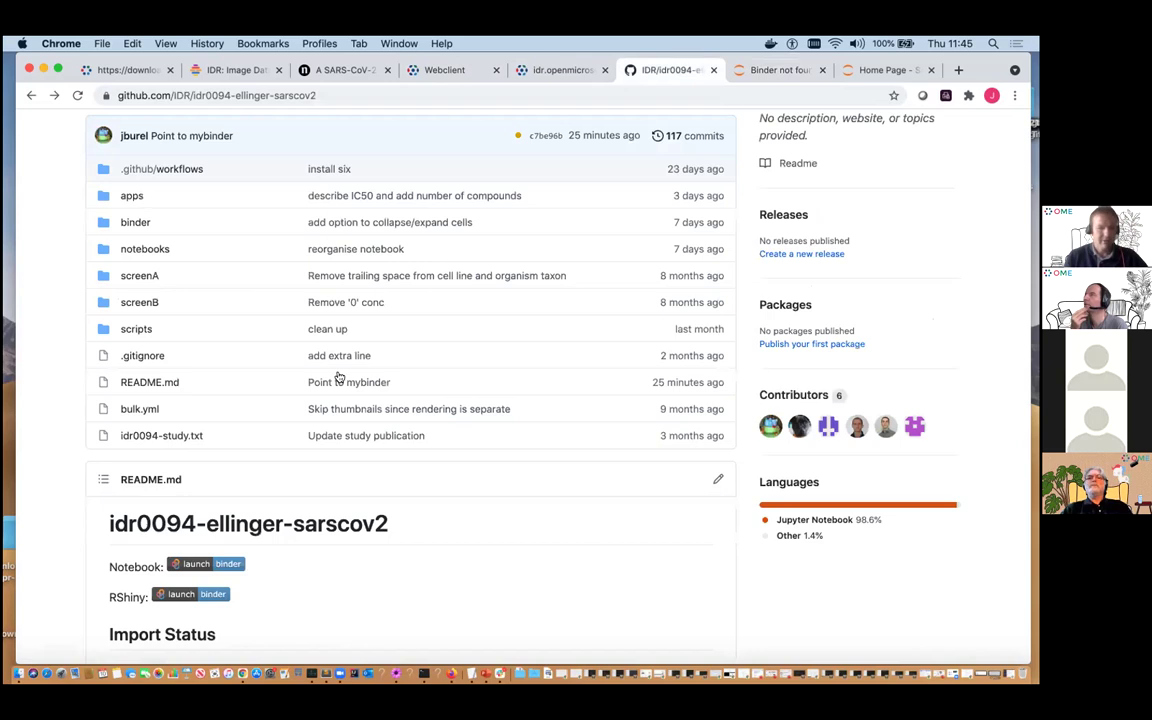
{"action": "left_click", "coordinate": [197, 565]}
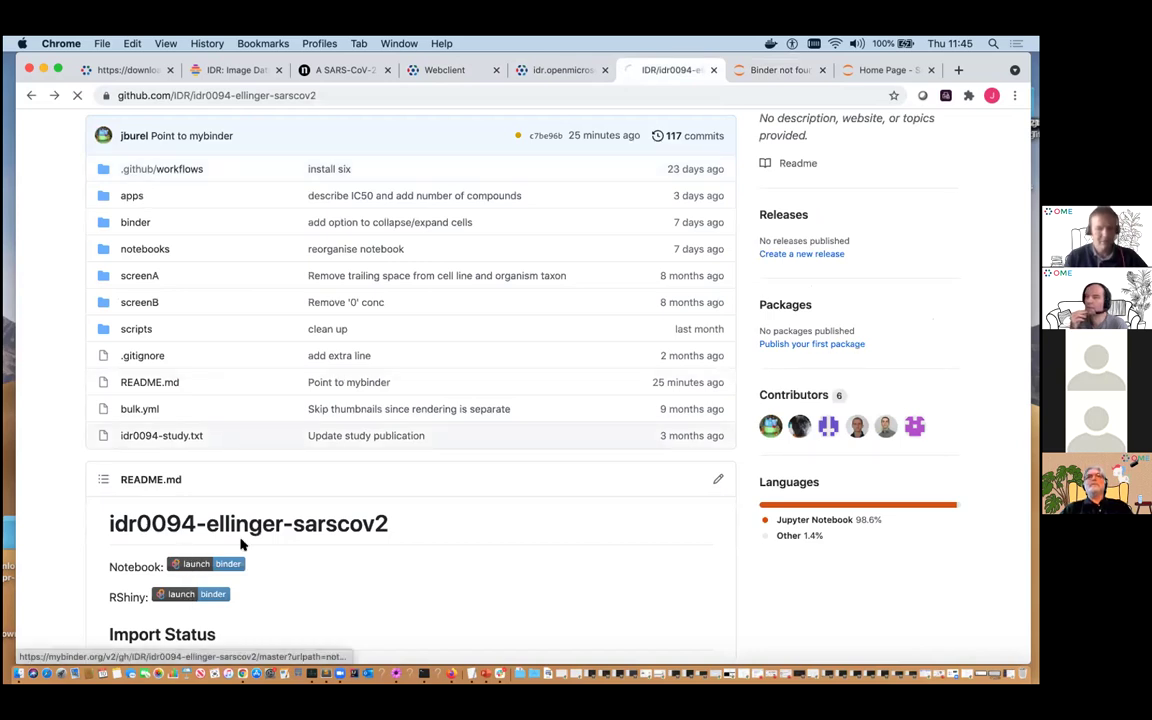
{"action": "scroll", "coordinate": [458, 332], "scroll_direction": "down", "scroll_amount": 4}
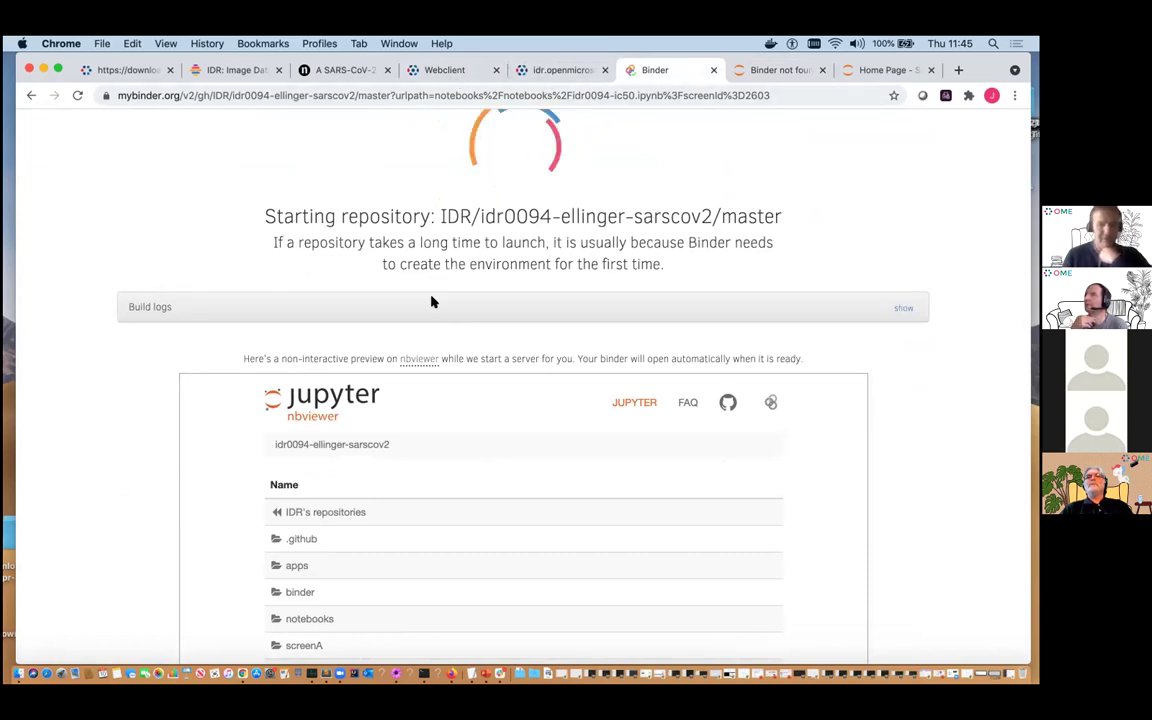
{"action": "scroll", "coordinate": [476, 244], "scroll_direction": "down", "scroll_amount": 2}
{"action": "left_click", "coordinate": [476, 249]}
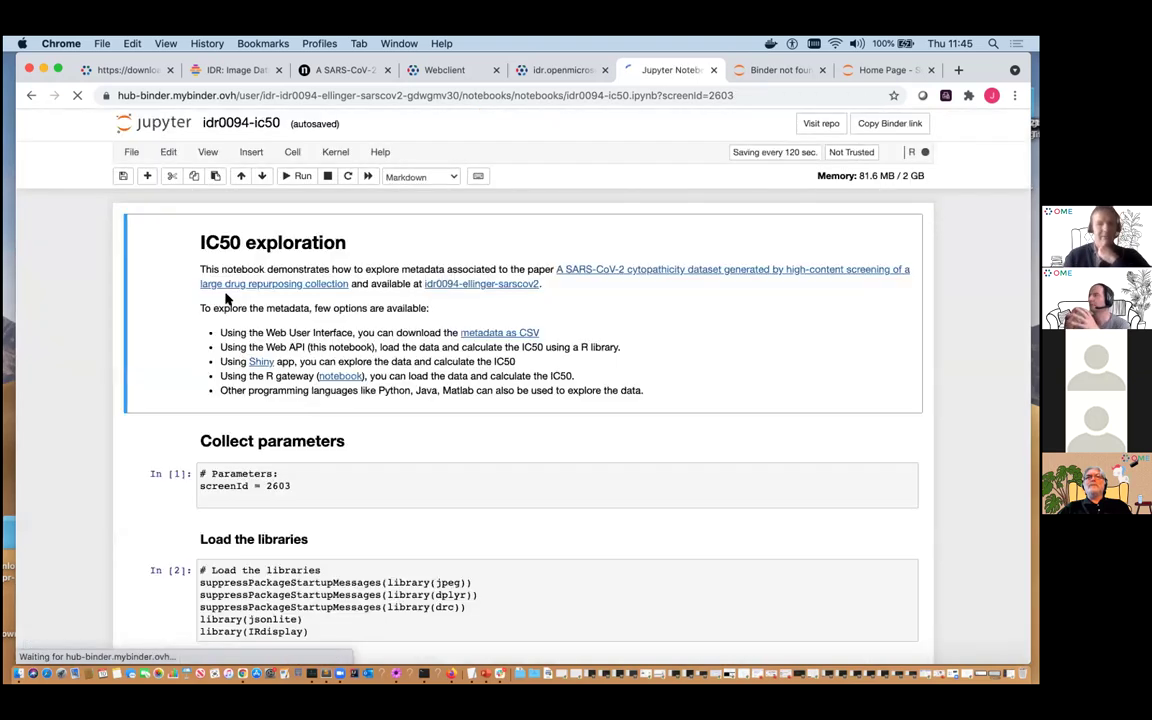
Bring up the file commands of the idr0094-ic50 notebook.
{"action": "left_click", "coordinate": [130, 152]}
{"action": "left_click", "coordinate": [73, 185]}
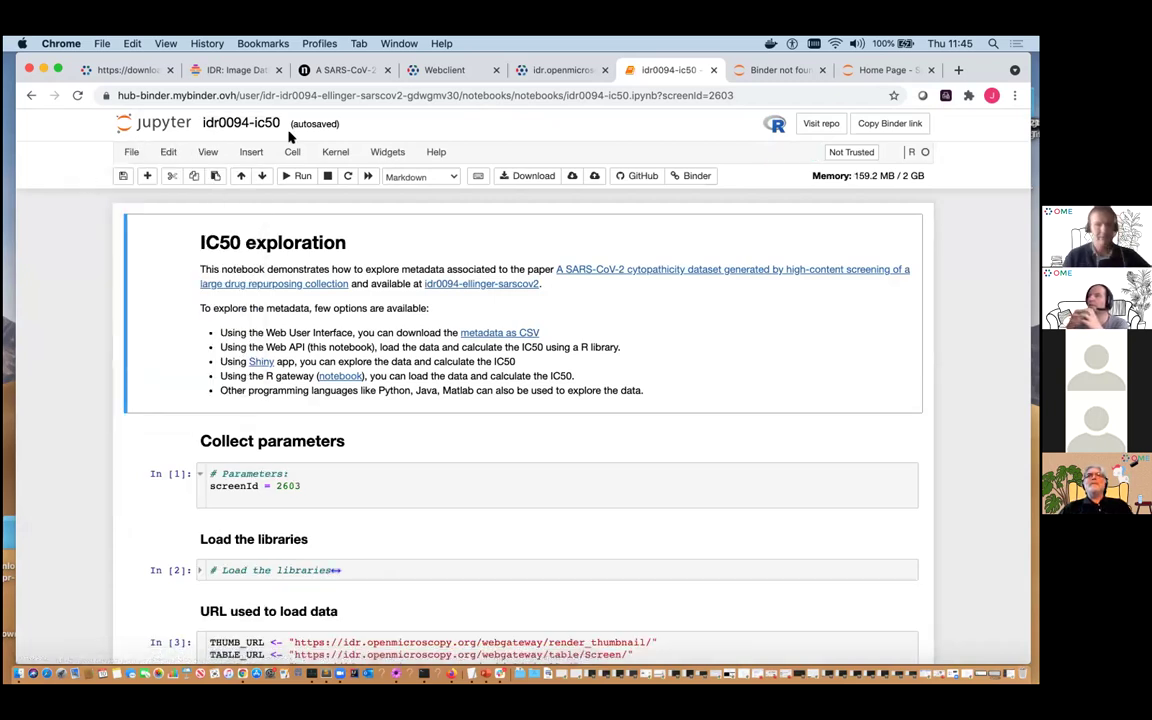
{"action": "left_click", "coordinate": [125, 152]}
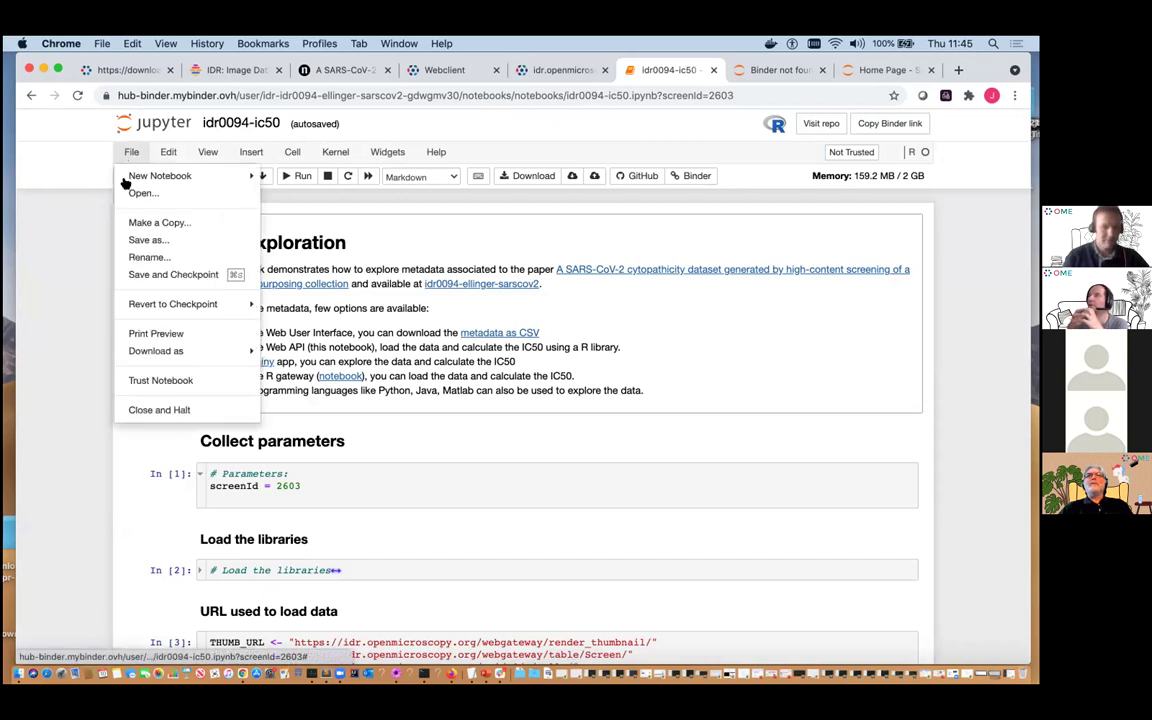
Open the notebook server's file browser at the root folder and list the notebooks and tools that can be created there.
{"action": "left_click", "coordinate": [125, 192]}
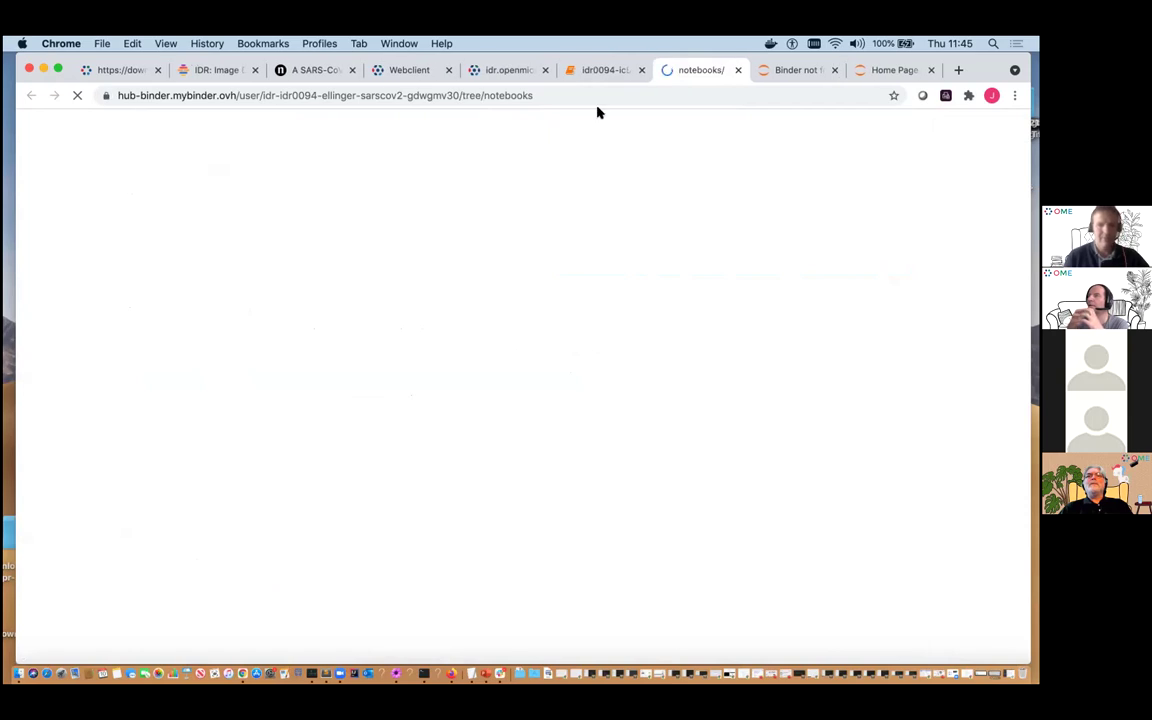
{"action": "left_click", "coordinate": [184, 215]}
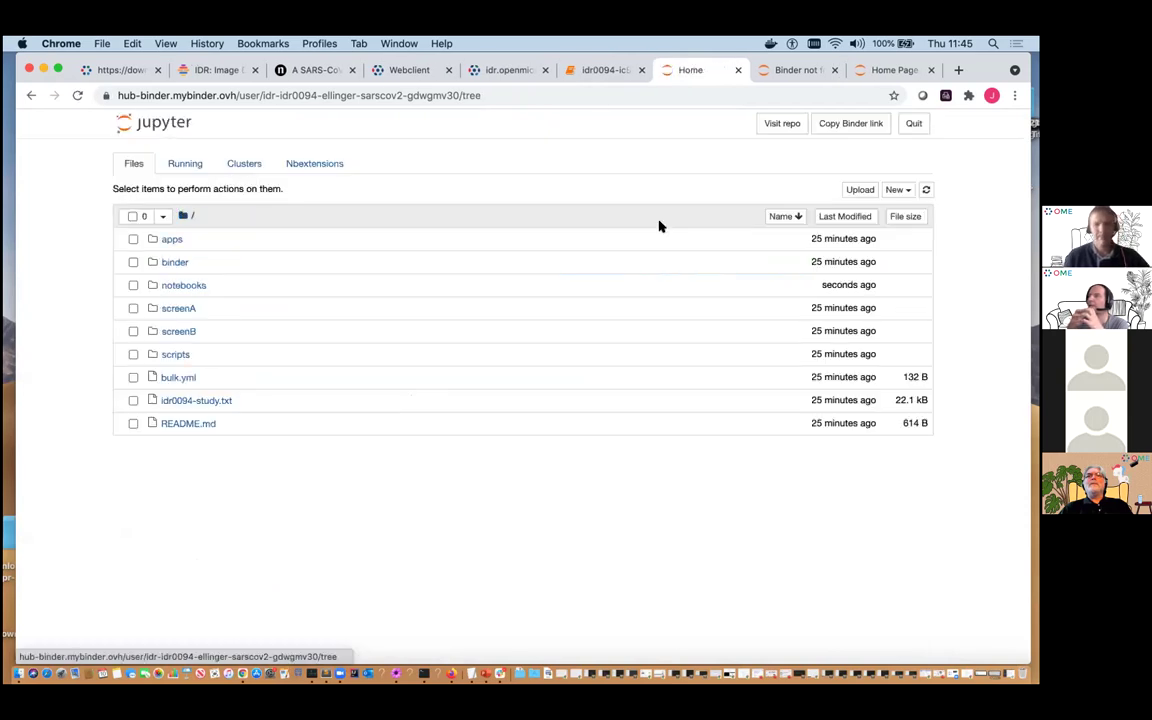
{"action": "left_click", "coordinate": [897, 190]}
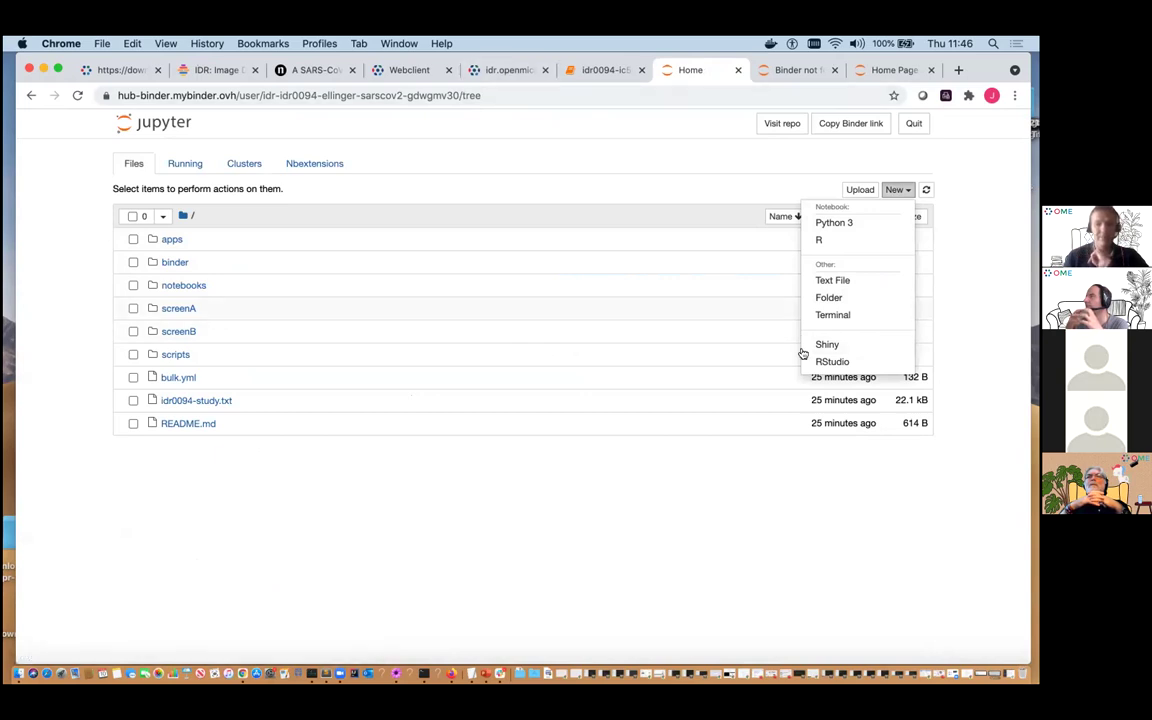
Close the "Binder not found" page and return to the root folder of the idr0094 notebook server.
{"action": "left_click", "coordinate": [506, 70]}
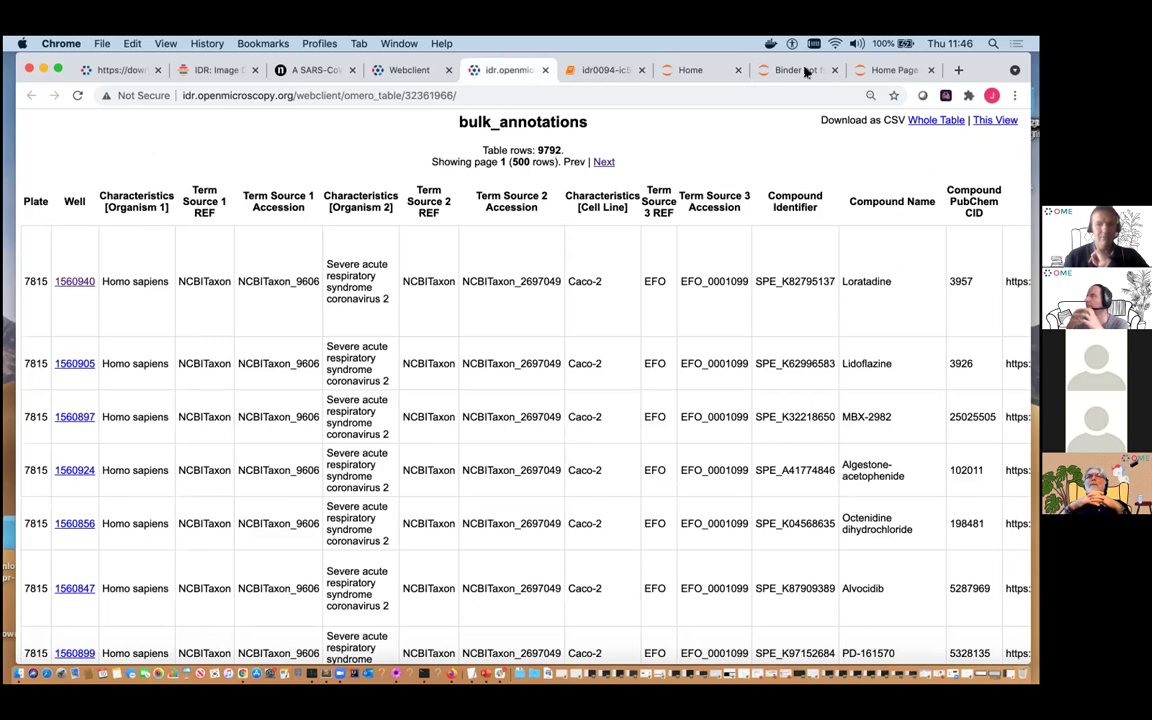
{"action": "left_click", "coordinate": [820, 70]}
{"action": "left_click", "coordinate": [835, 70]}
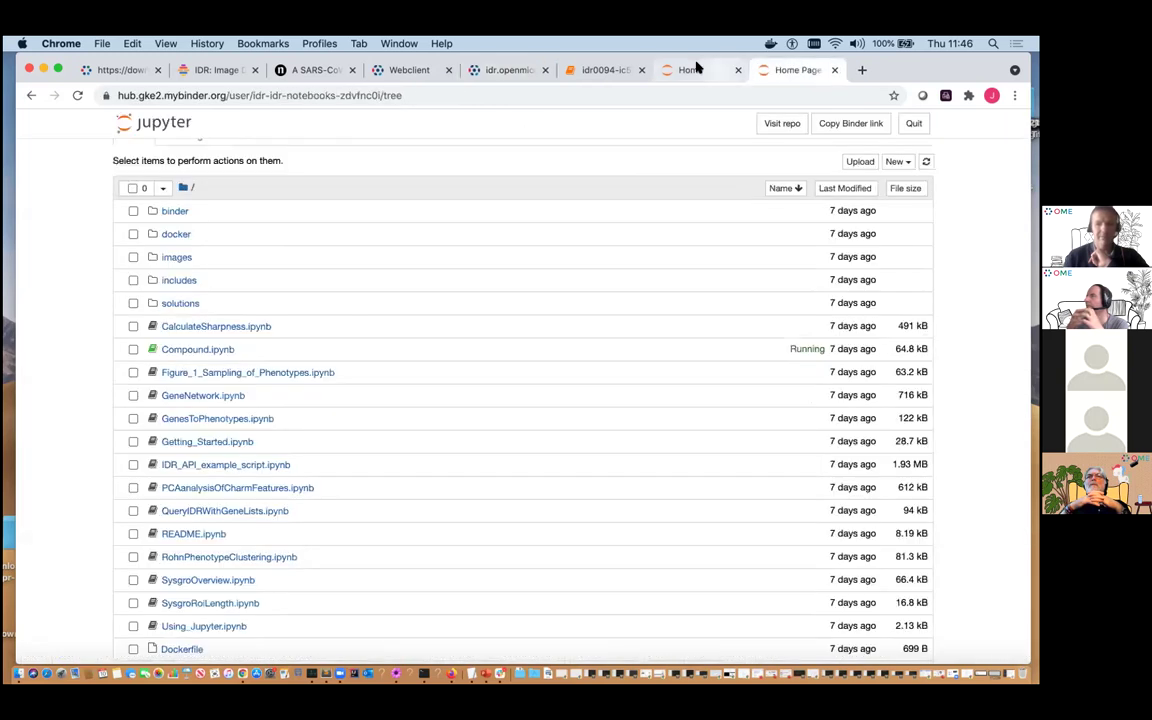
{"action": "left_click", "coordinate": [700, 70]}
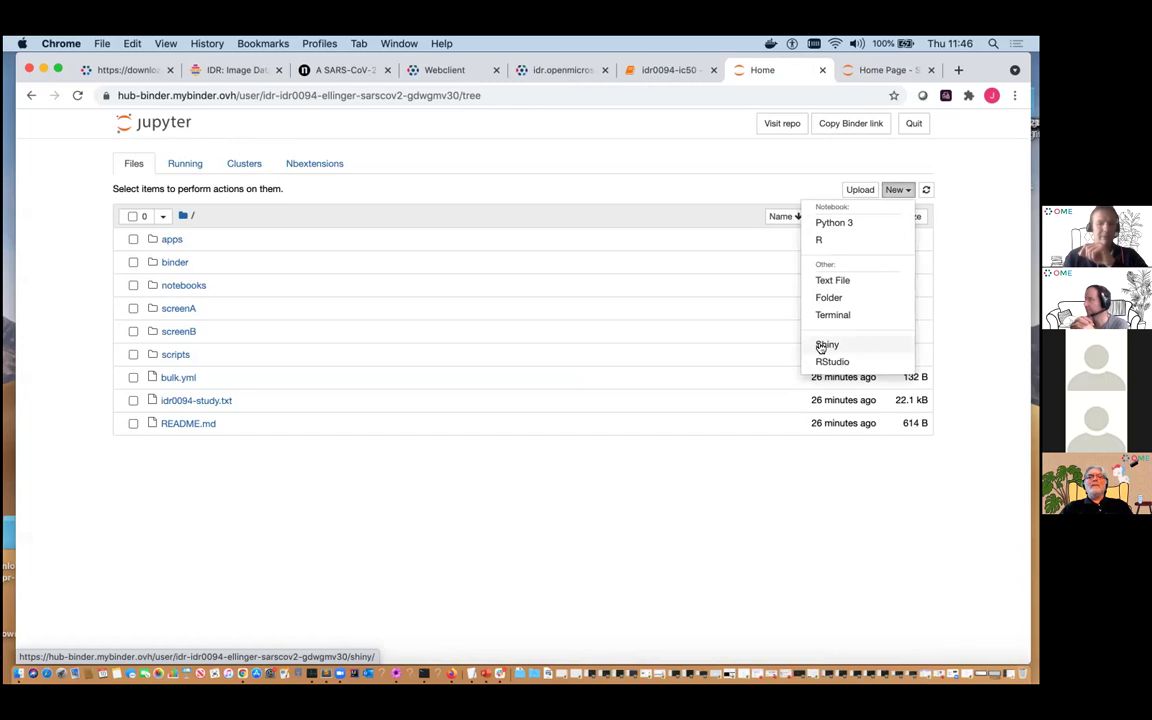
Launch Shiny, open the apps folder's IC50 app, and compare its Remdesivir response plot with the dose-response figure in the SARS-CoV-2 paper.
{"action": "left_click", "coordinate": [821, 347]}
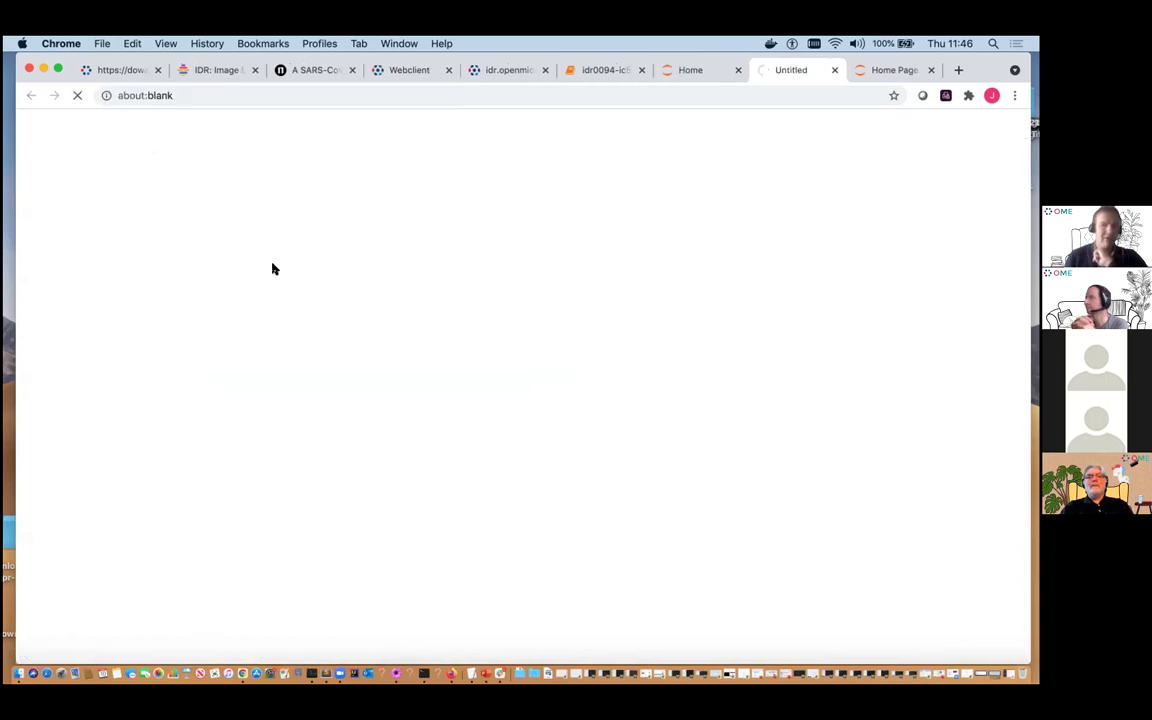
{"action": "left_click", "coordinate": [65, 195]}
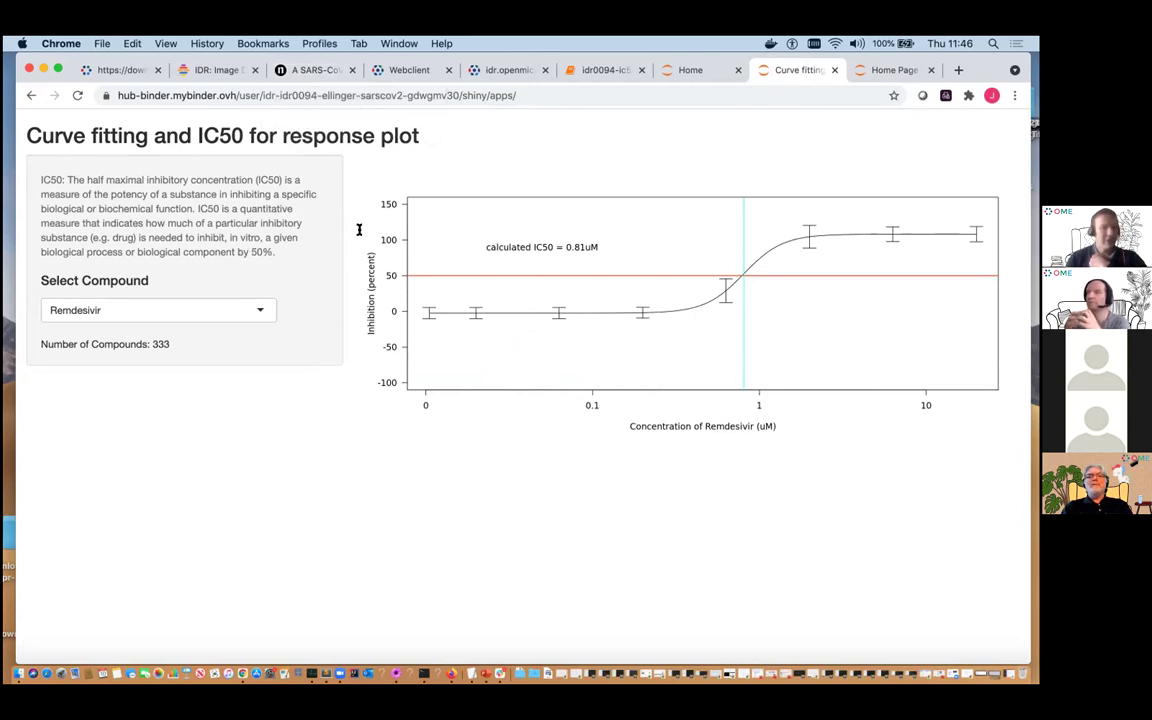
{"action": "left_click", "coordinate": [303, 71]}
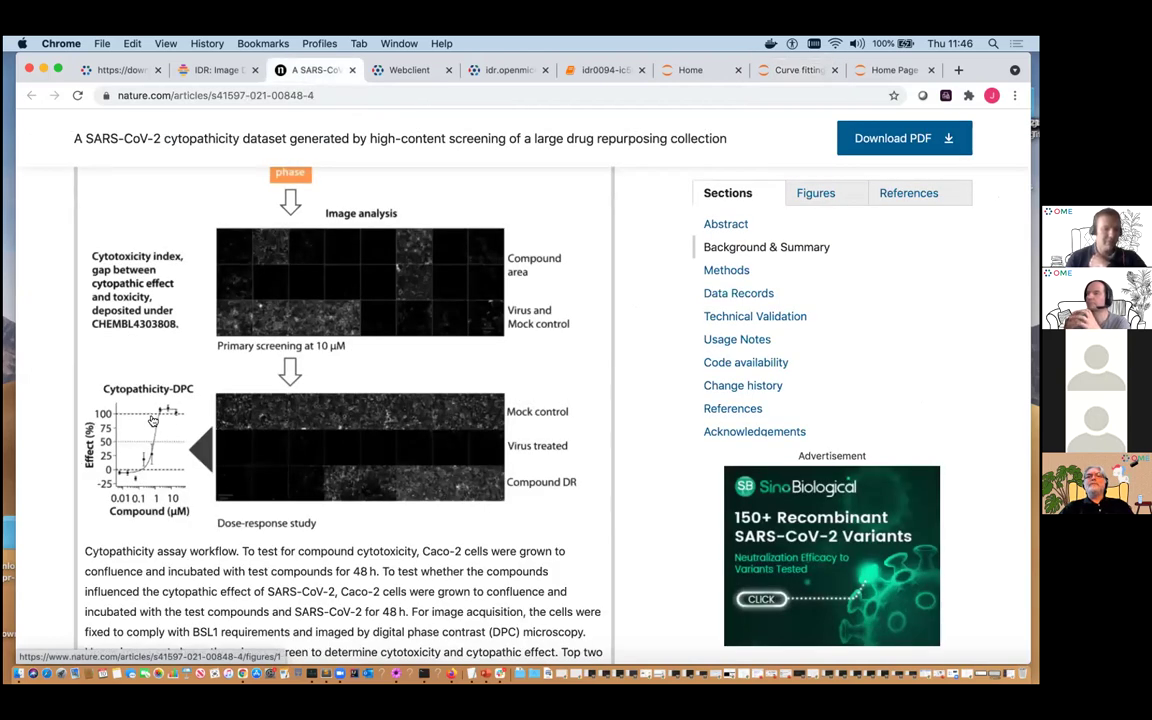
{"action": "left_click", "coordinate": [786, 70]}
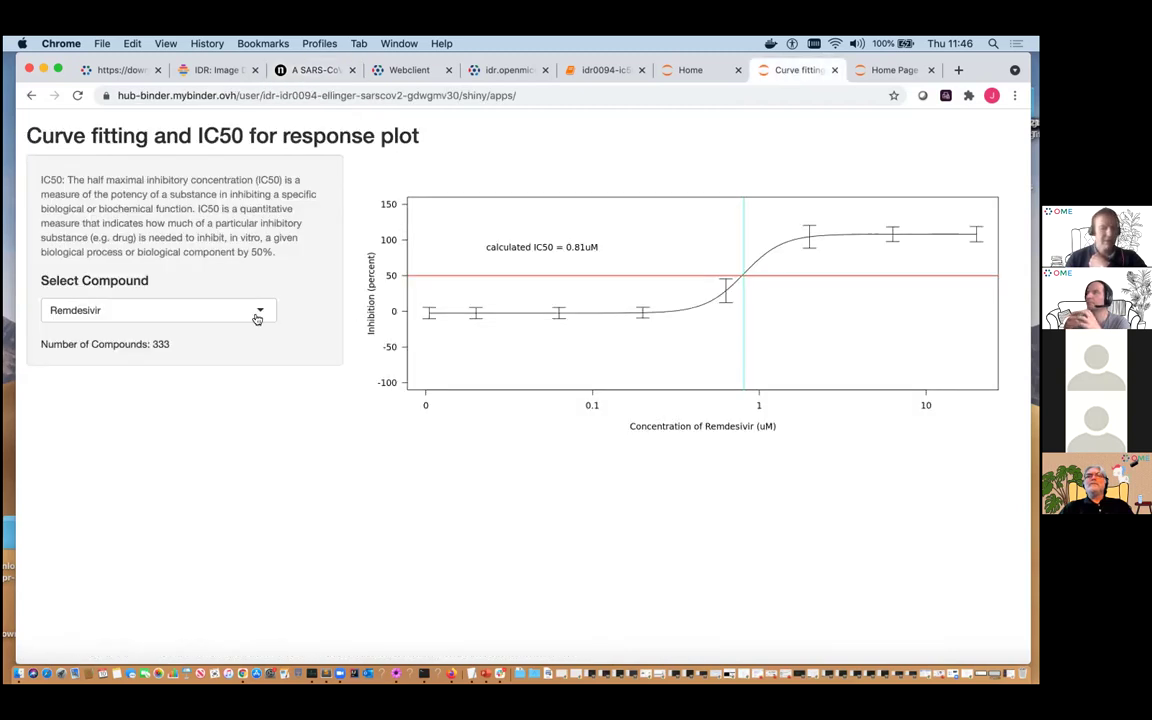
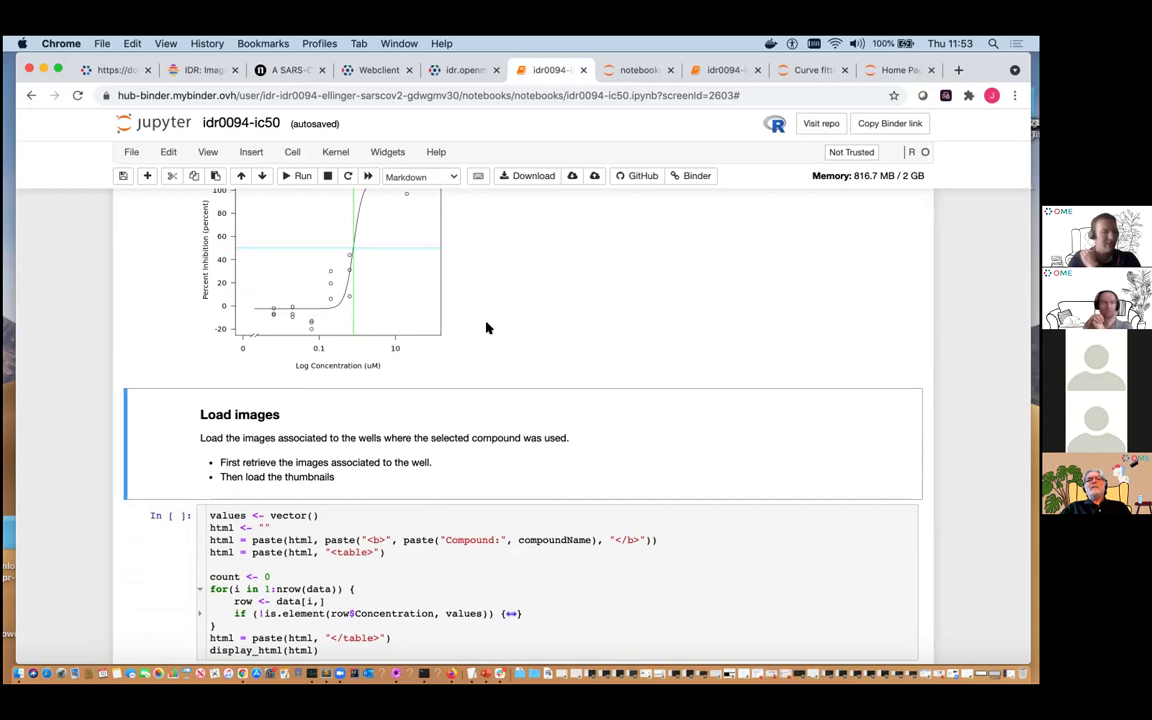
Run the "Load images" text cell in the idr0094-ic50 notebook to move on to the thumbnail-loading code cell.
{"action": "scroll", "coordinate": [487, 328], "scroll_direction": "down", "scroll_amount": 2}
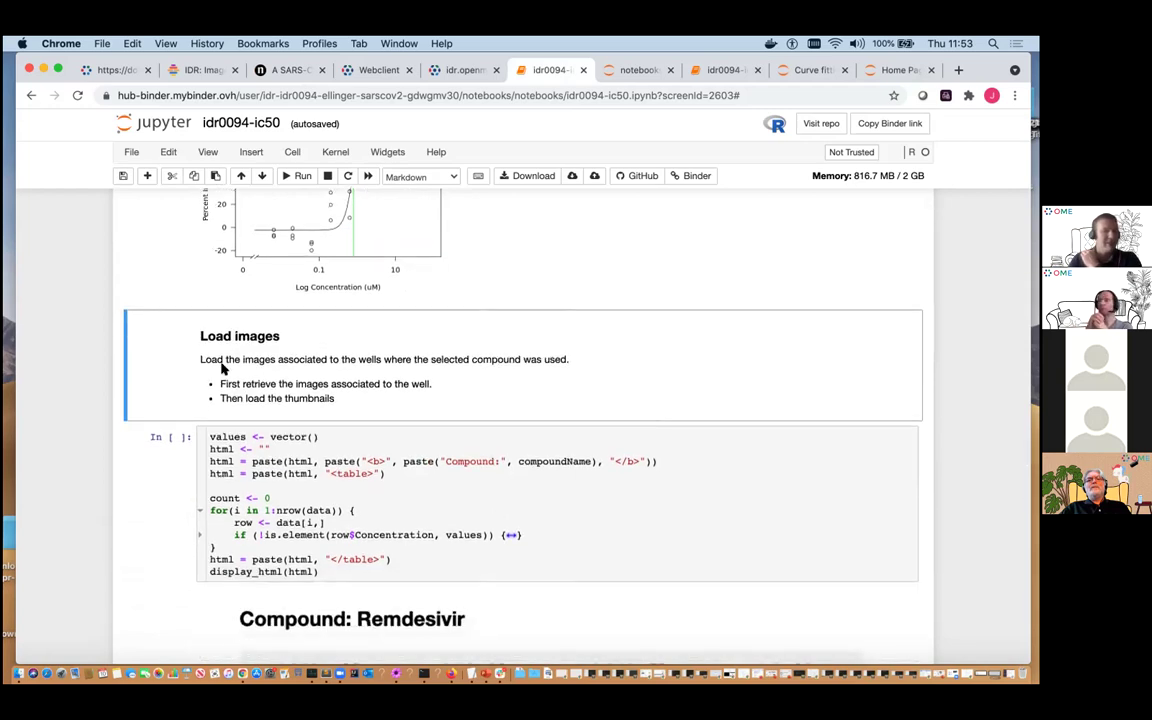
{"action": "scroll", "coordinate": [222, 366], "scroll_direction": "down", "scroll_amount": 1}
{"action": "scroll", "coordinate": [222, 366], "scroll_direction": "down", "scroll_amount": 2}
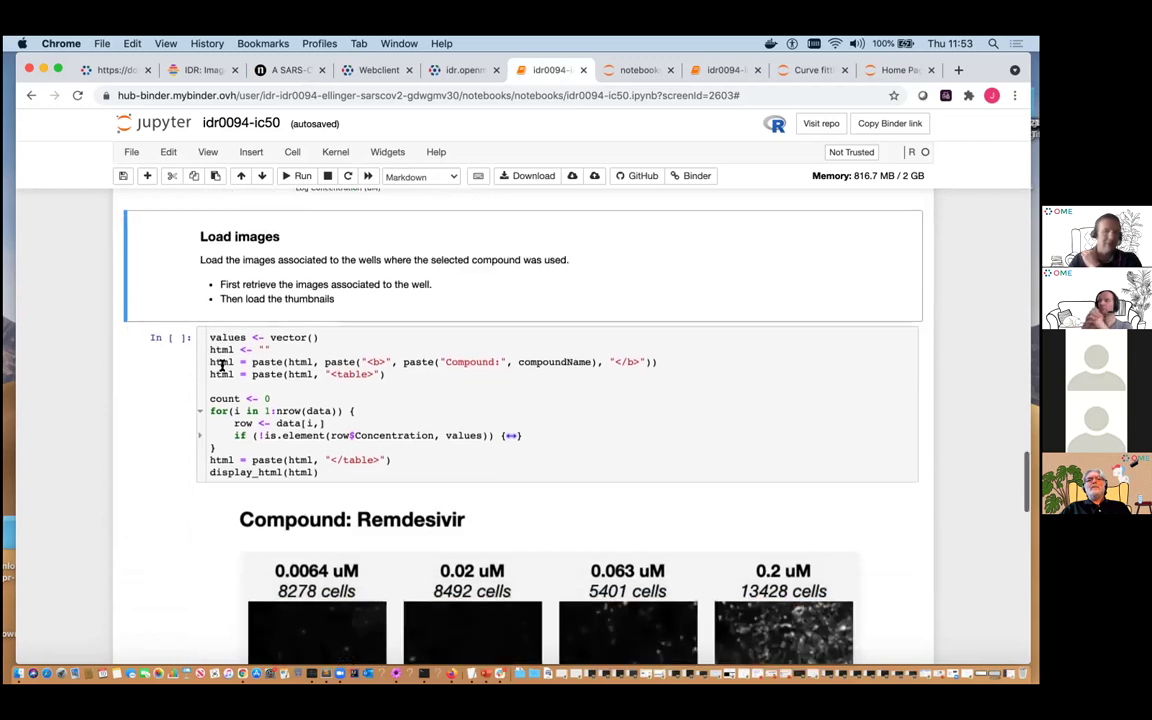
{"action": "left_click", "coordinate": [303, 176]}
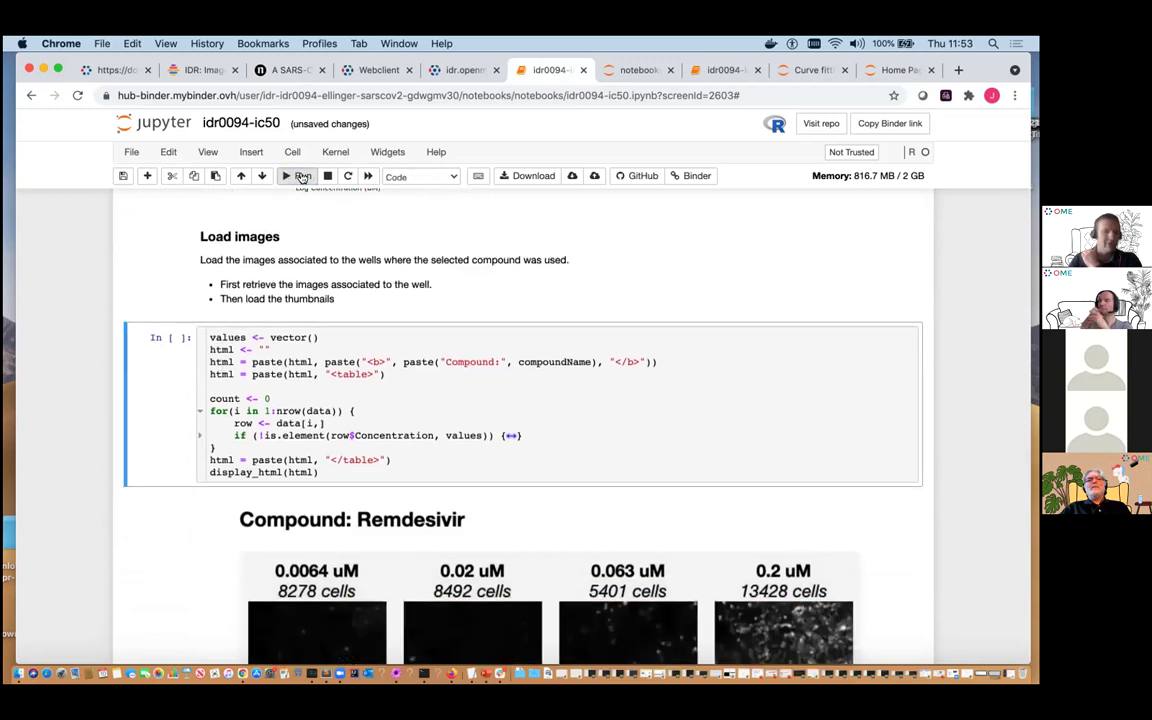
{"action": "left_click", "coordinate": [303, 176]}
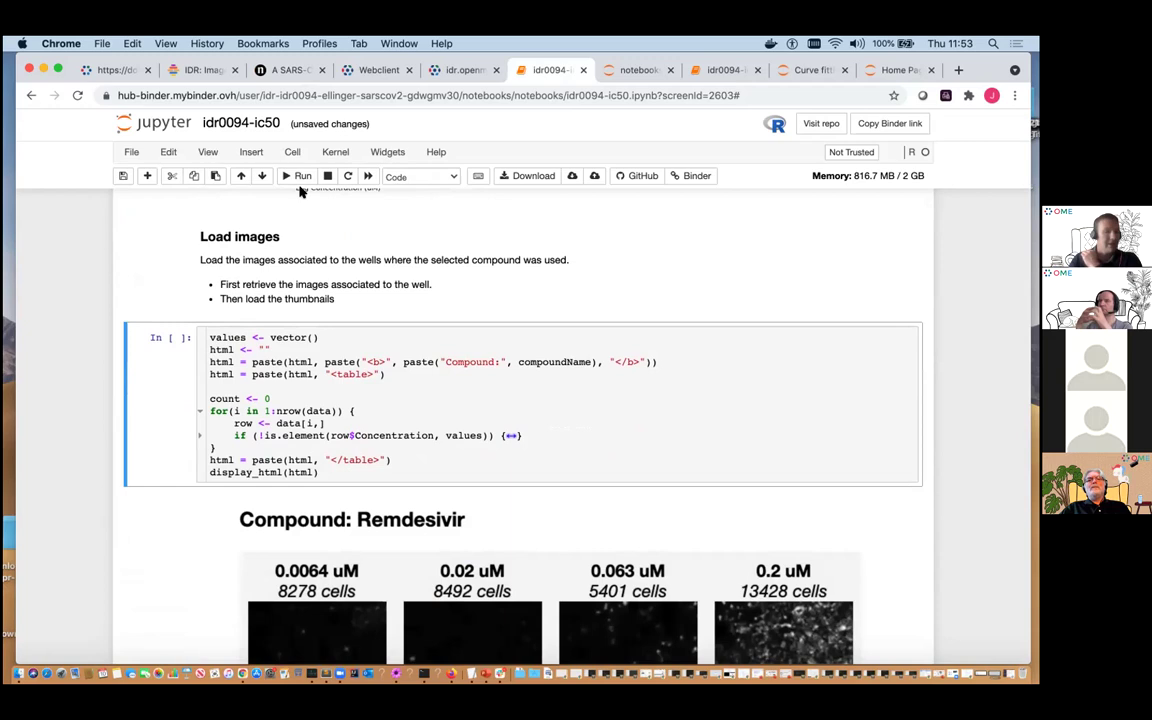
Mark the first well ID in the notebook's metadata table and view plate ESP0025769 and its well A1 in the IDR webclient.
{"action": "scroll", "coordinate": [301, 193], "scroll_direction": "up", "scroll_amount": 10}
{"action": "scroll", "coordinate": [295, 268], "scroll_direction": "up", "scroll_amount": 20}
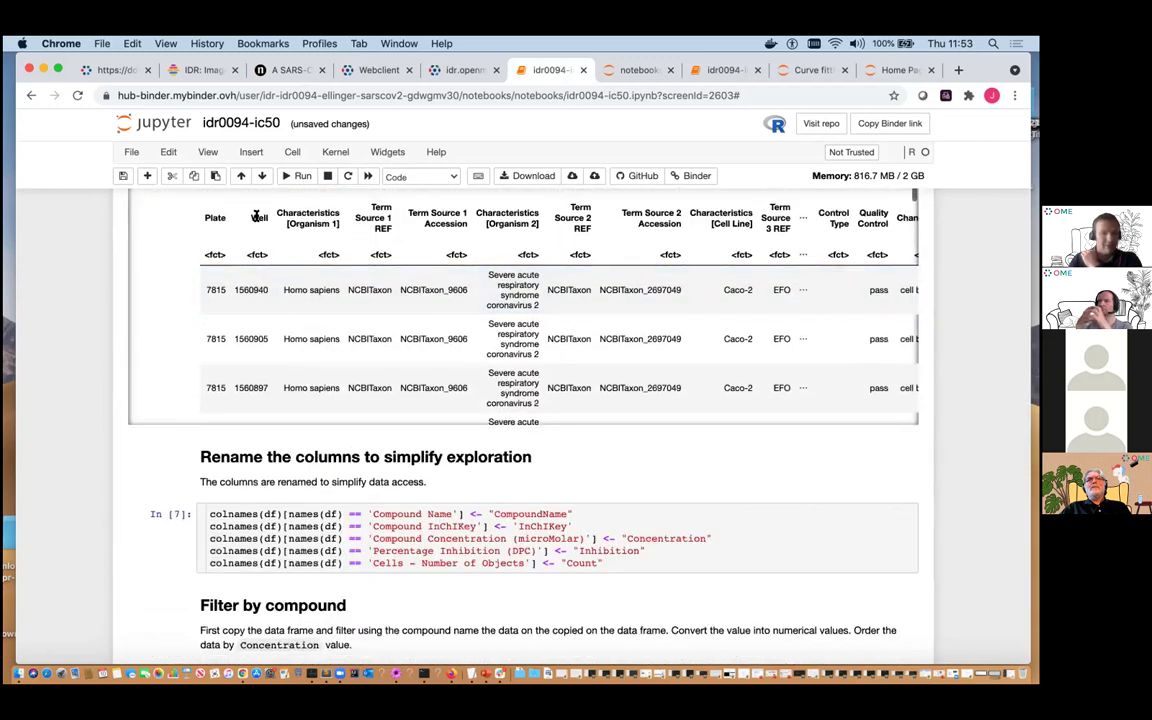
{"action": "double_click", "coordinate": [240, 289]}
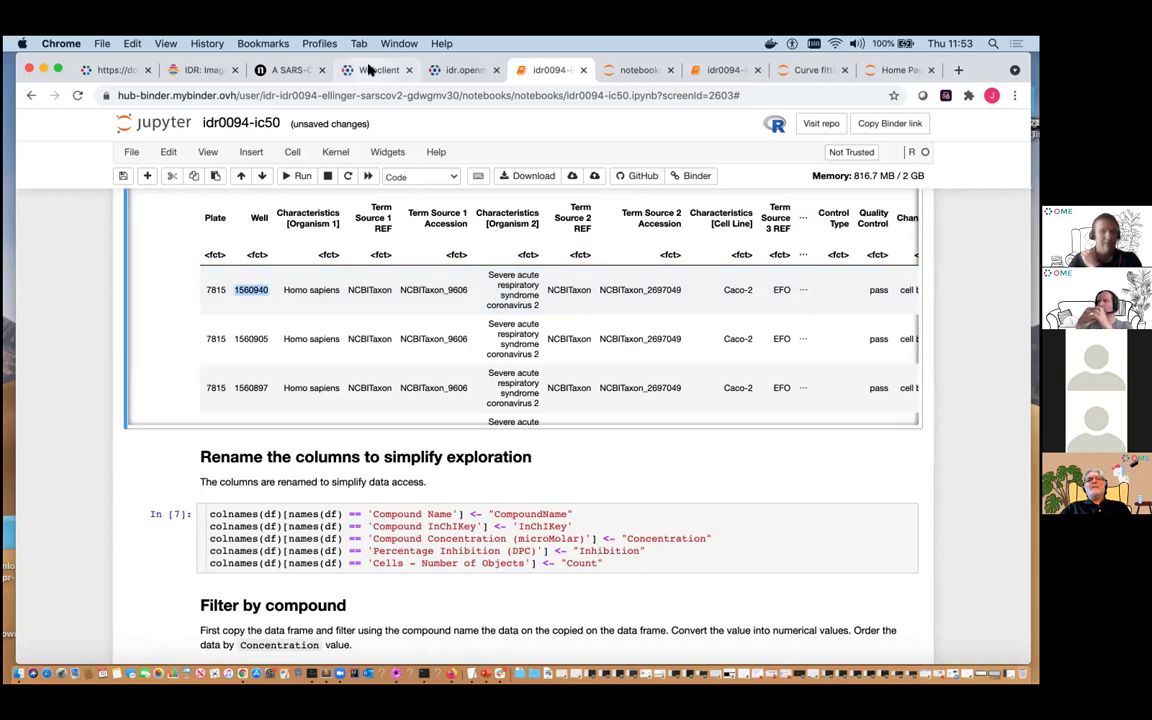
{"action": "left_click", "coordinate": [369, 68]}
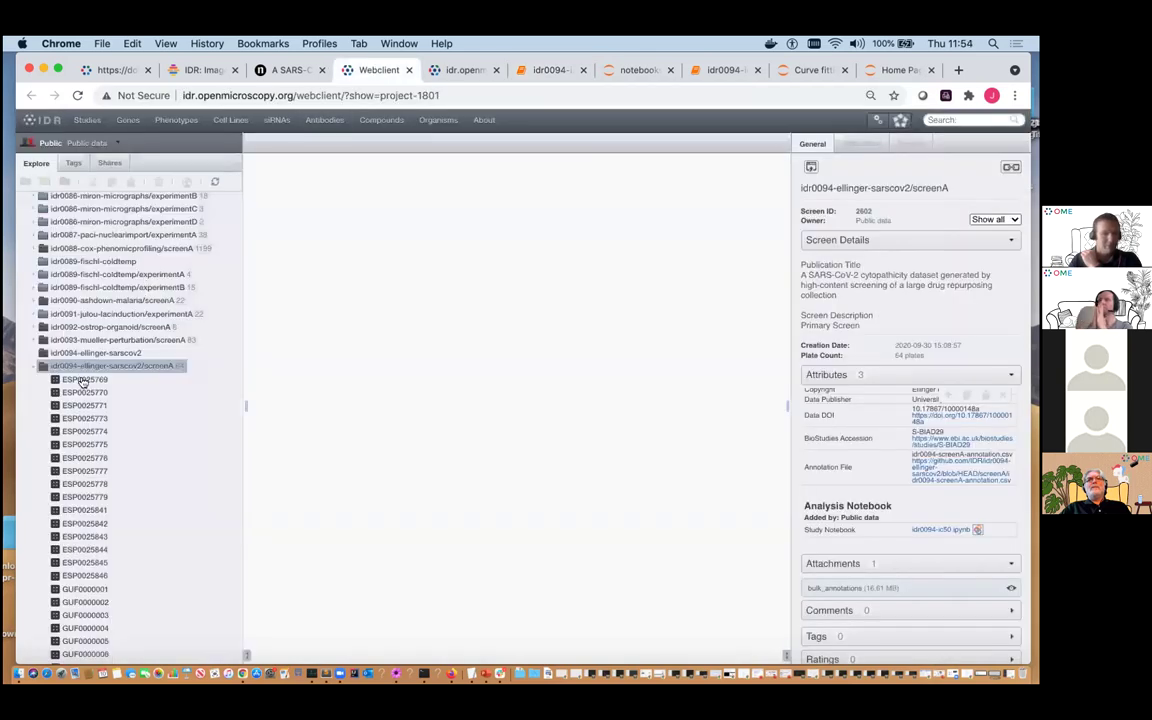
{"action": "left_click", "coordinate": [256, 188]}
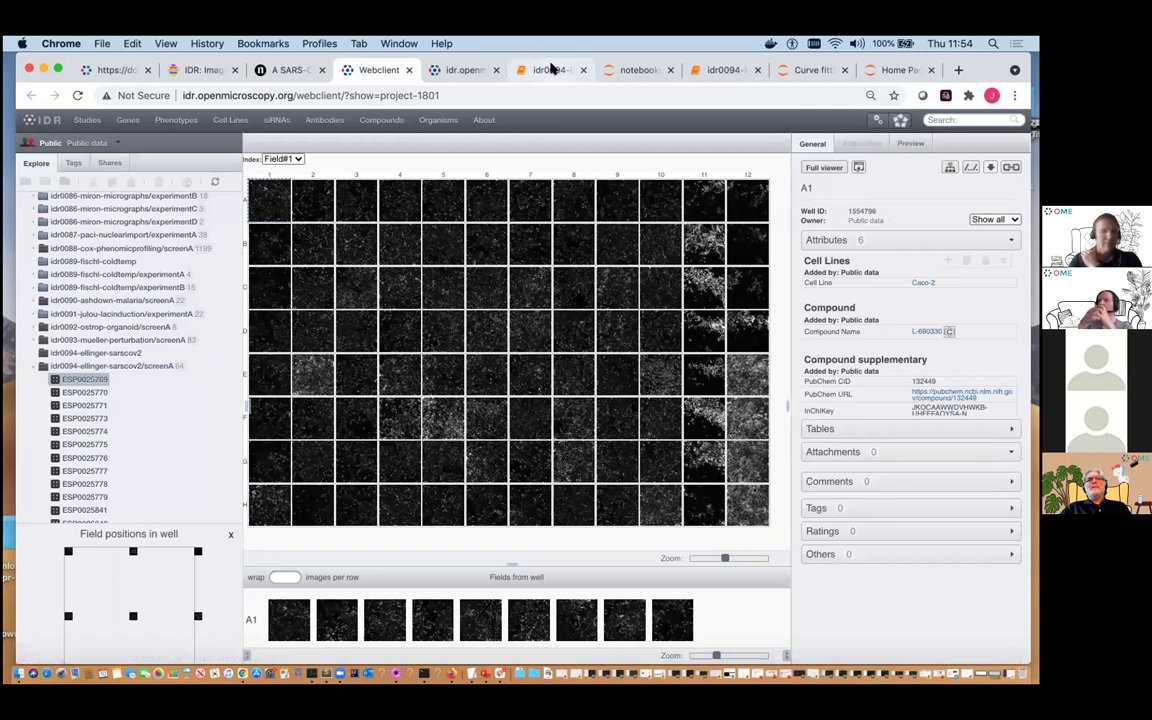
Return to the idr0094-ic50 notebook and run the "Load images" code cell to display the Remdesivir well thumbnails.
{"action": "left_click", "coordinate": [549, 69]}
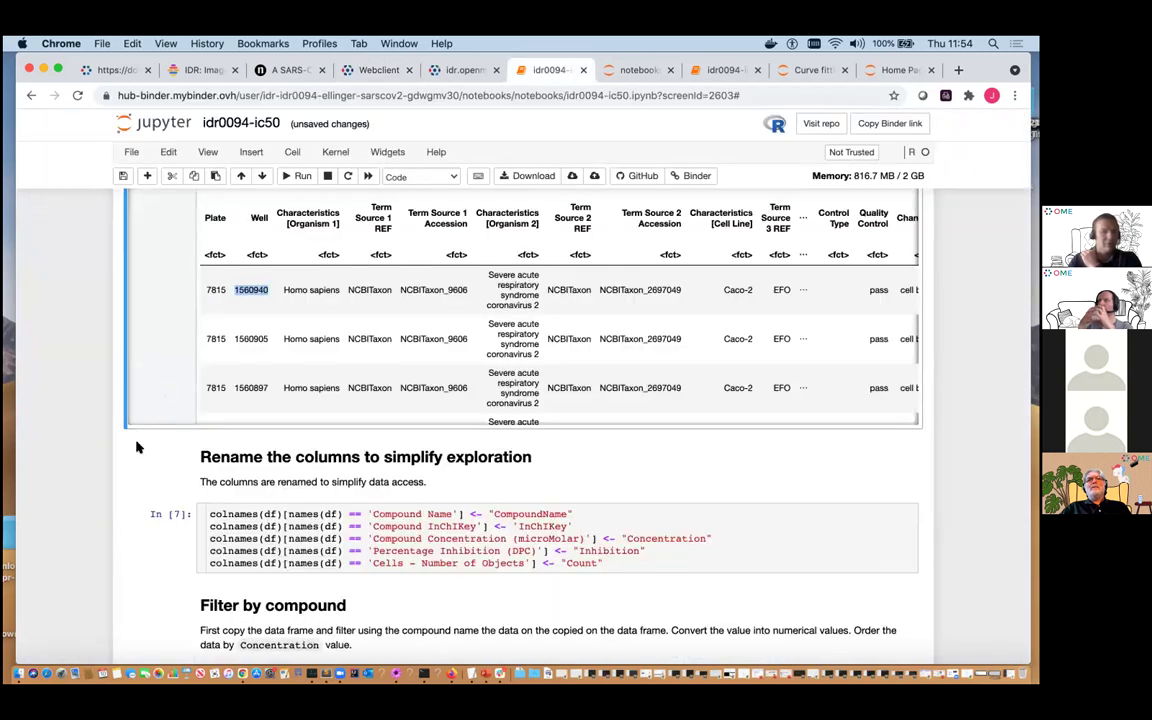
{"action": "scroll", "coordinate": [138, 447], "scroll_direction": "down", "scroll_amount": 1}
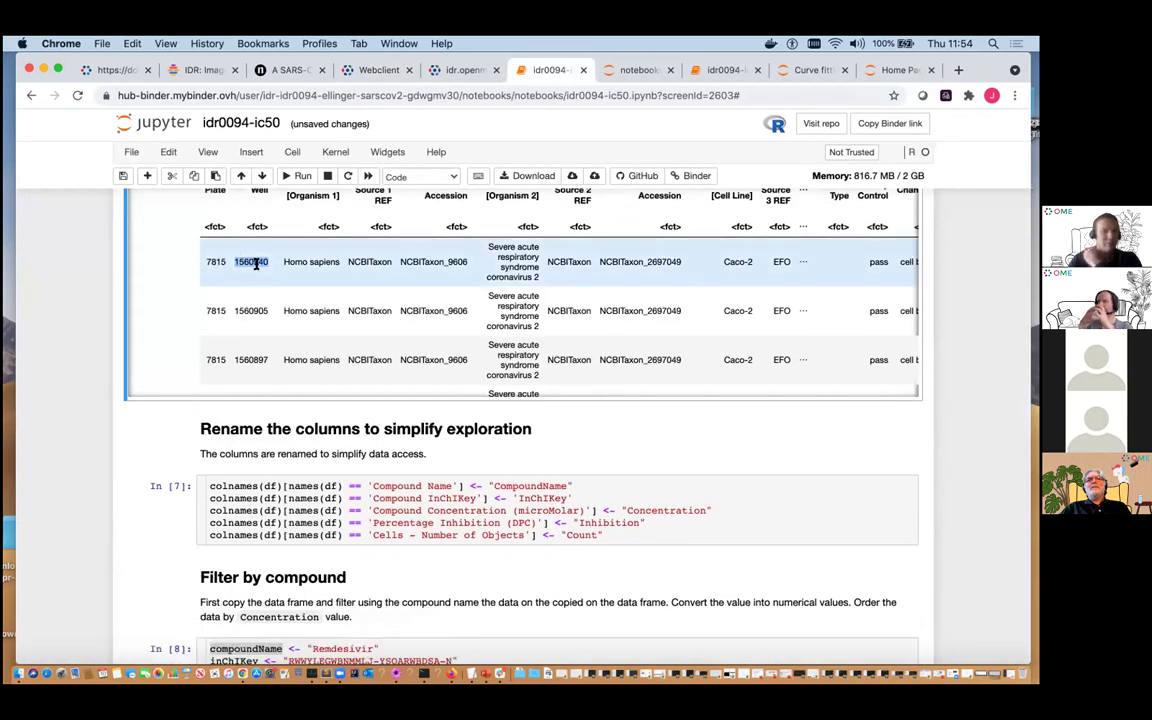
{"action": "scroll", "coordinate": [105, 516], "scroll_direction": "down", "scroll_amount": 10}
{"action": "scroll", "coordinate": [105, 517], "scroll_direction": "down", "scroll_amount": 20}
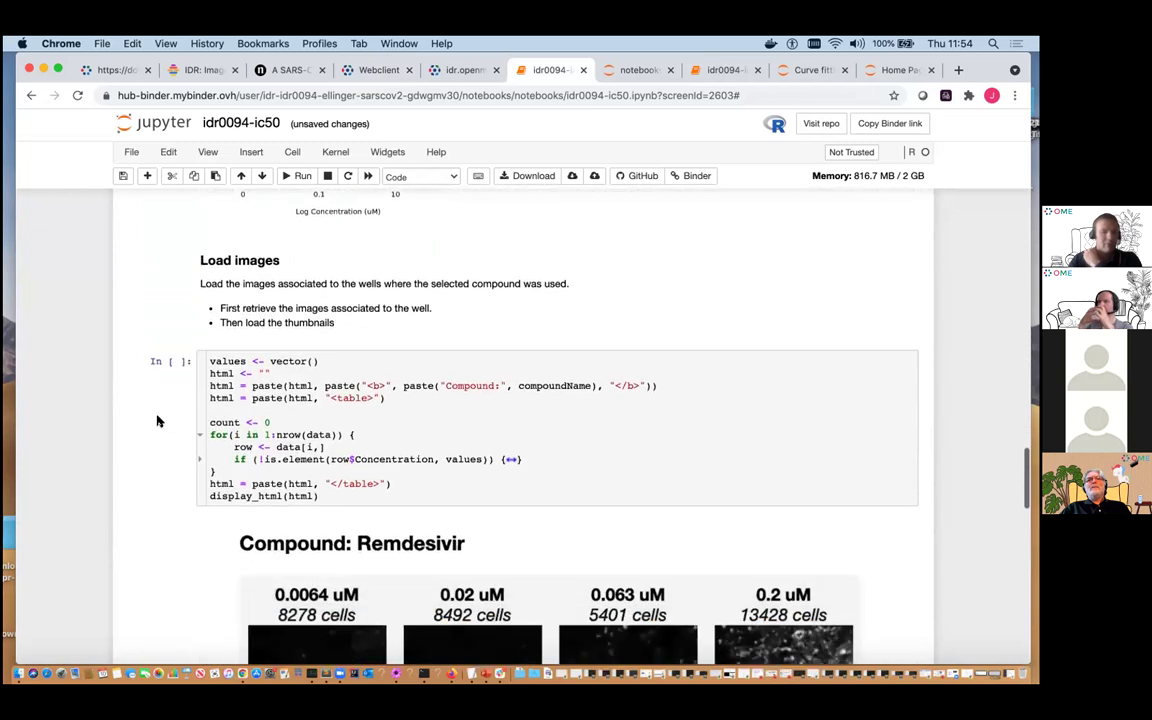
{"action": "left_click", "coordinate": [285, 176]}
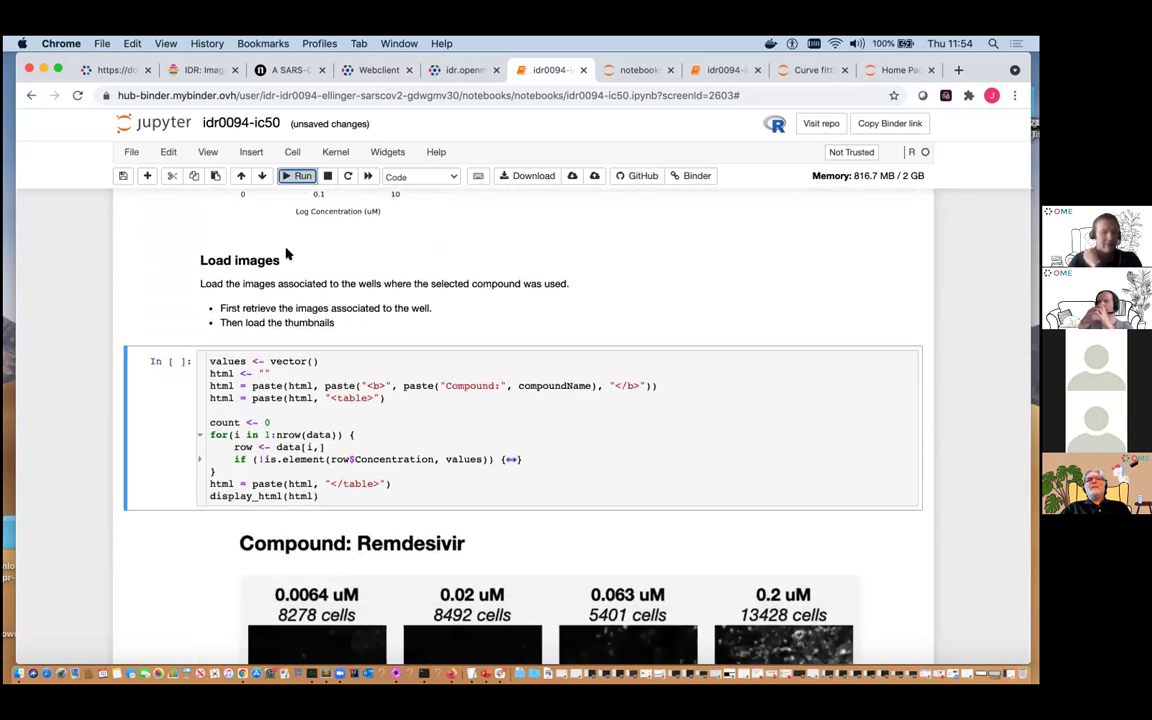
{"action": "scroll", "coordinate": [157, 337], "scroll_direction": "up", "scroll_amount": 5}
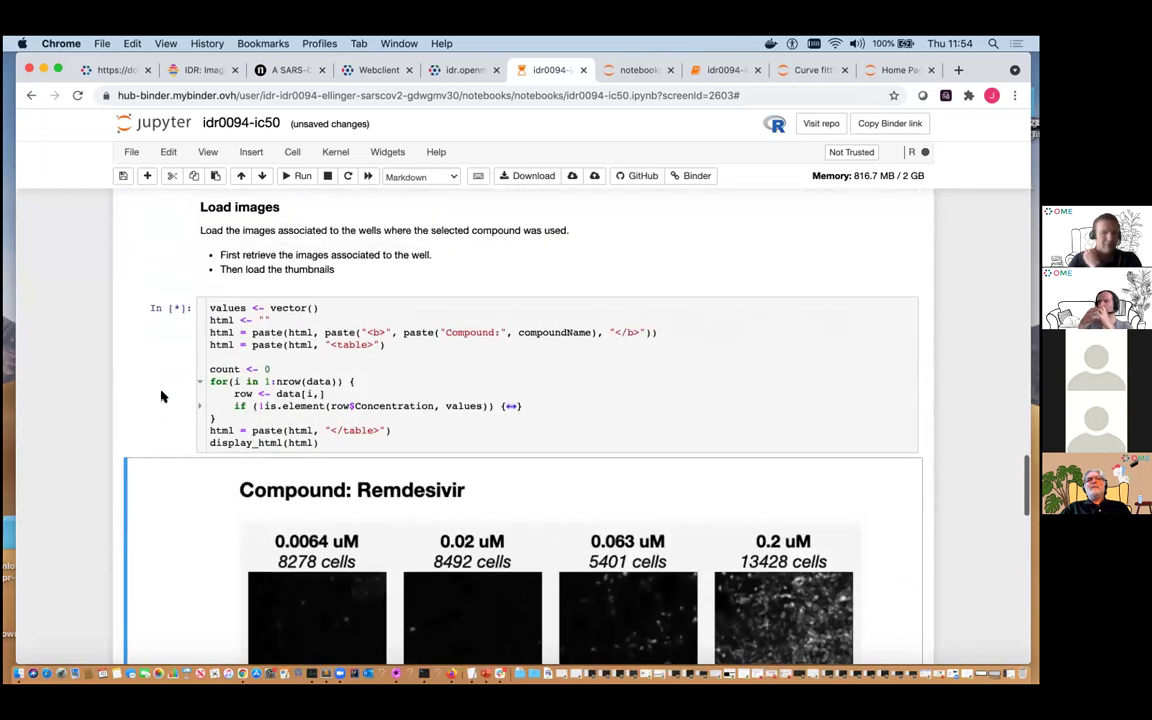
{"action": "scroll", "coordinate": [137, 422], "scroll_direction": "down", "scroll_amount": 1}
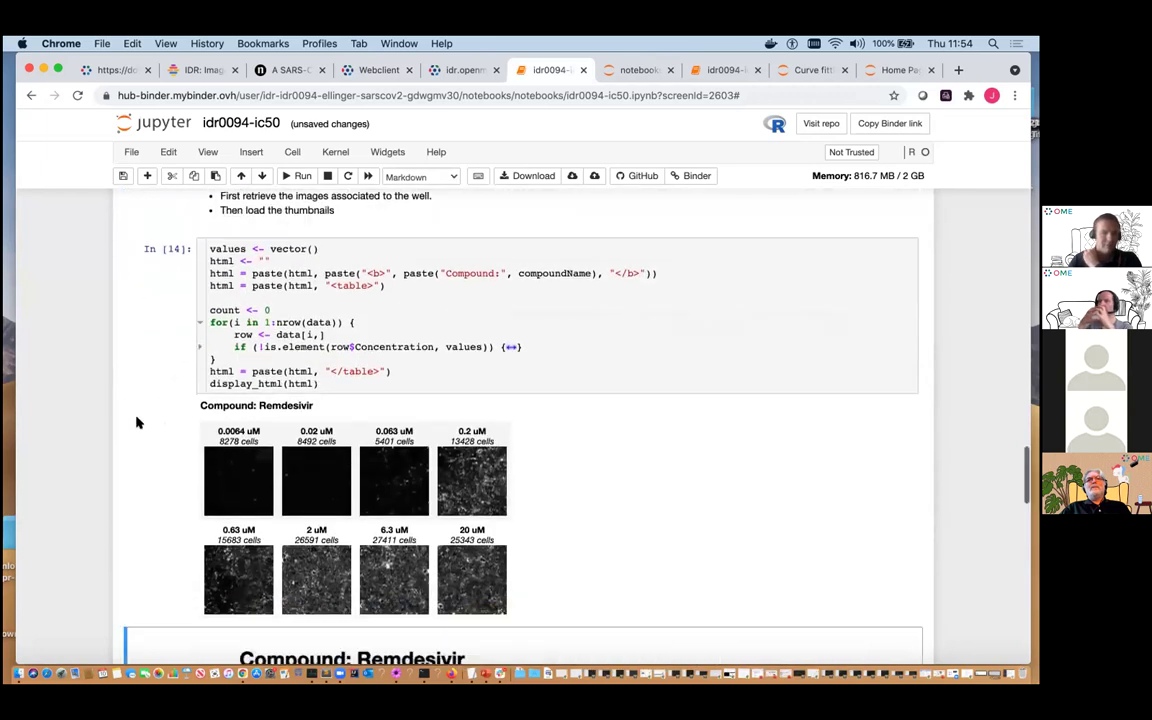
Compare the Remdesivir thumbnails and cell counts at each concentration with the dose-response curve above them.
{"action": "scroll", "coordinate": [137, 422], "scroll_direction": "down", "scroll_amount": 1}
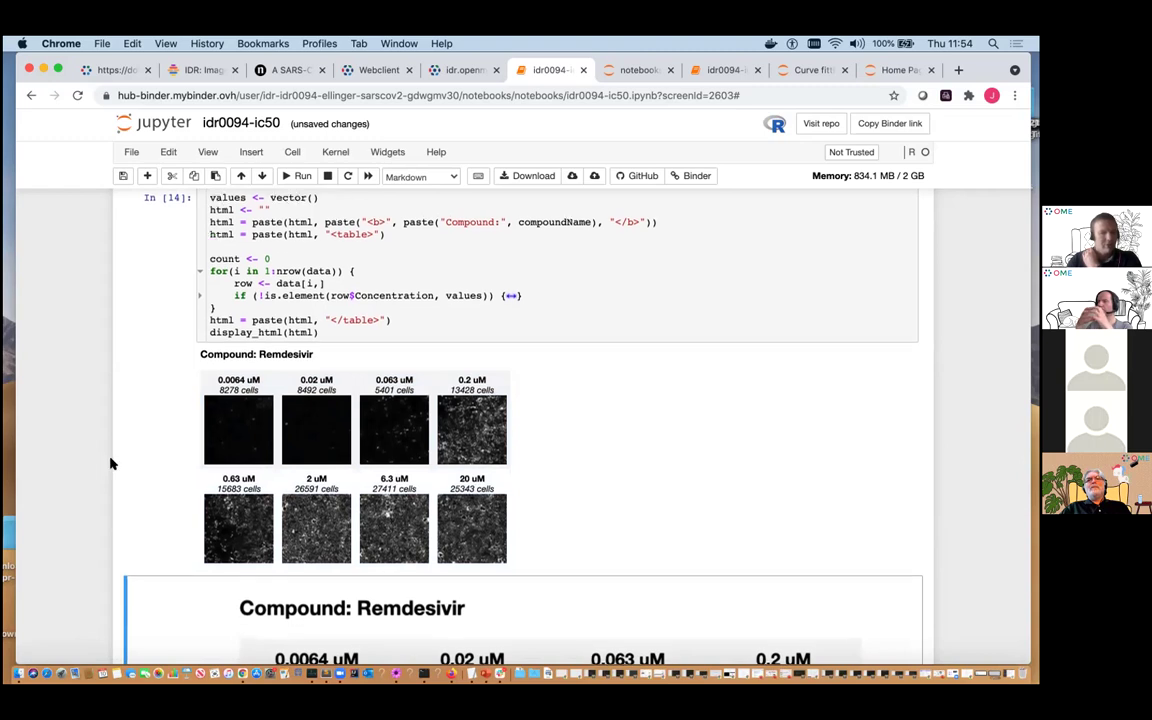
{"action": "scroll", "coordinate": [111, 463], "scroll_direction": "up", "scroll_amount": 3}
{"action": "scroll", "coordinate": [111, 463], "scroll_direction": "down", "scroll_amount": 3}
{"action": "scroll", "coordinate": [111, 463], "scroll_direction": "up", "scroll_amount": 7}
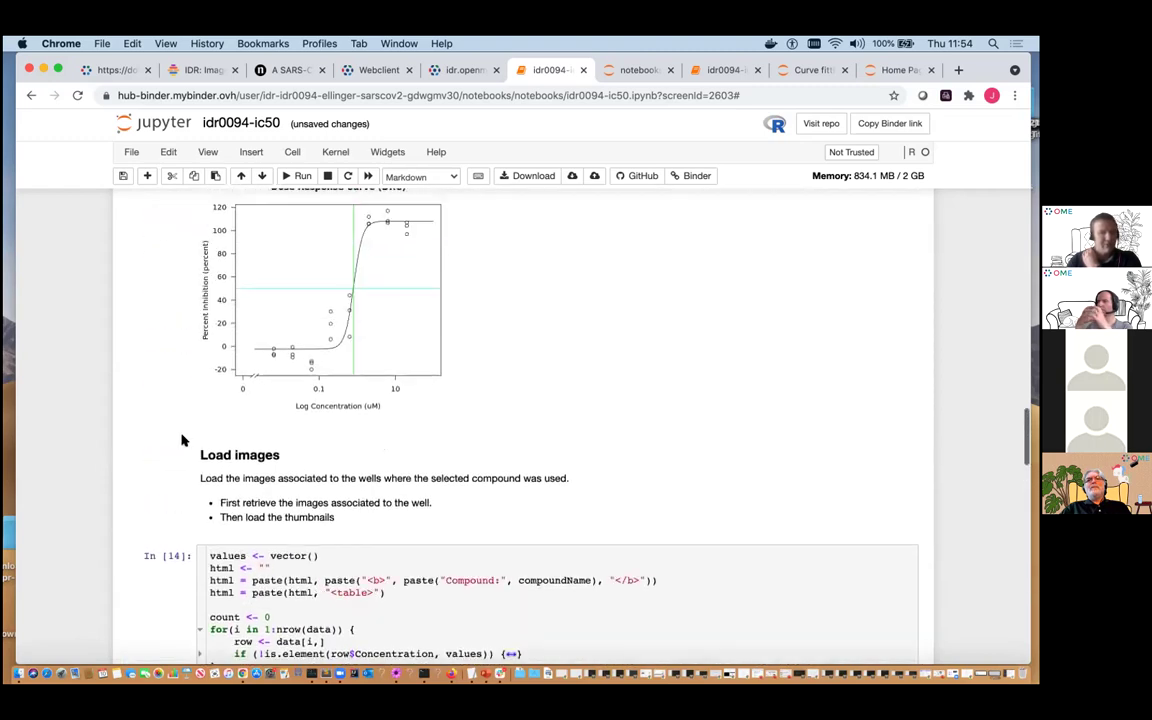
{"action": "scroll", "coordinate": [124, 483], "scroll_direction": "down", "scroll_amount": 6}
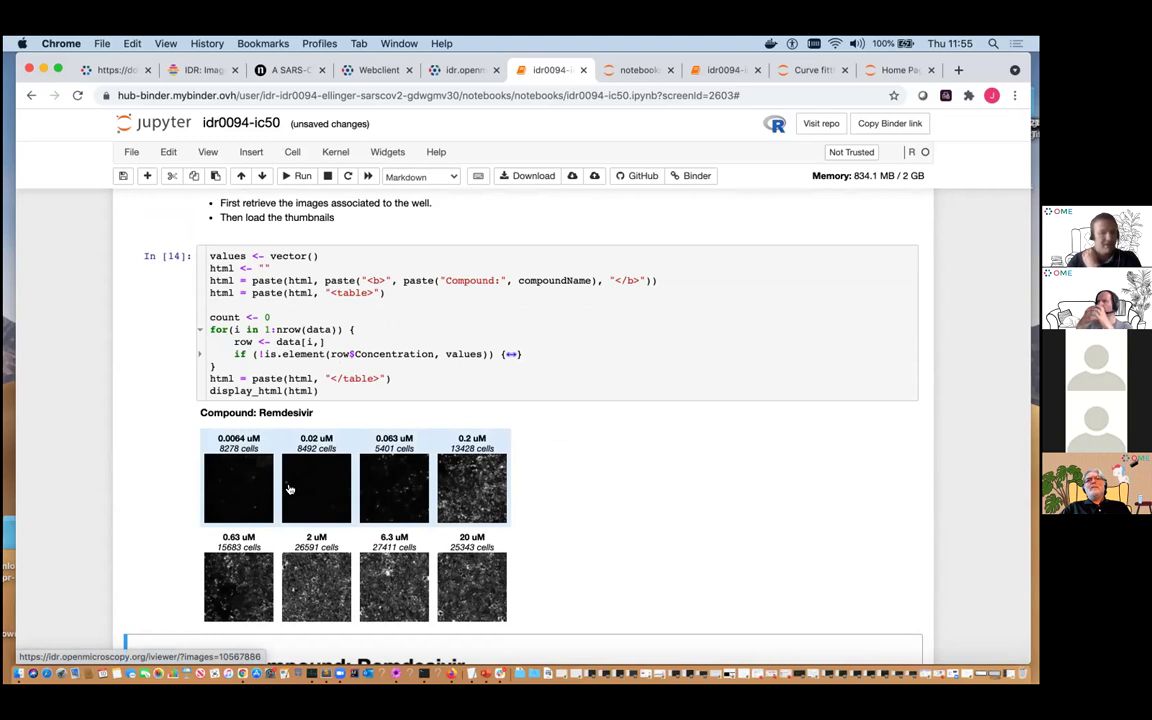
{"action": "scroll", "coordinate": [157, 419], "scroll_direction": "up", "scroll_amount": 6}
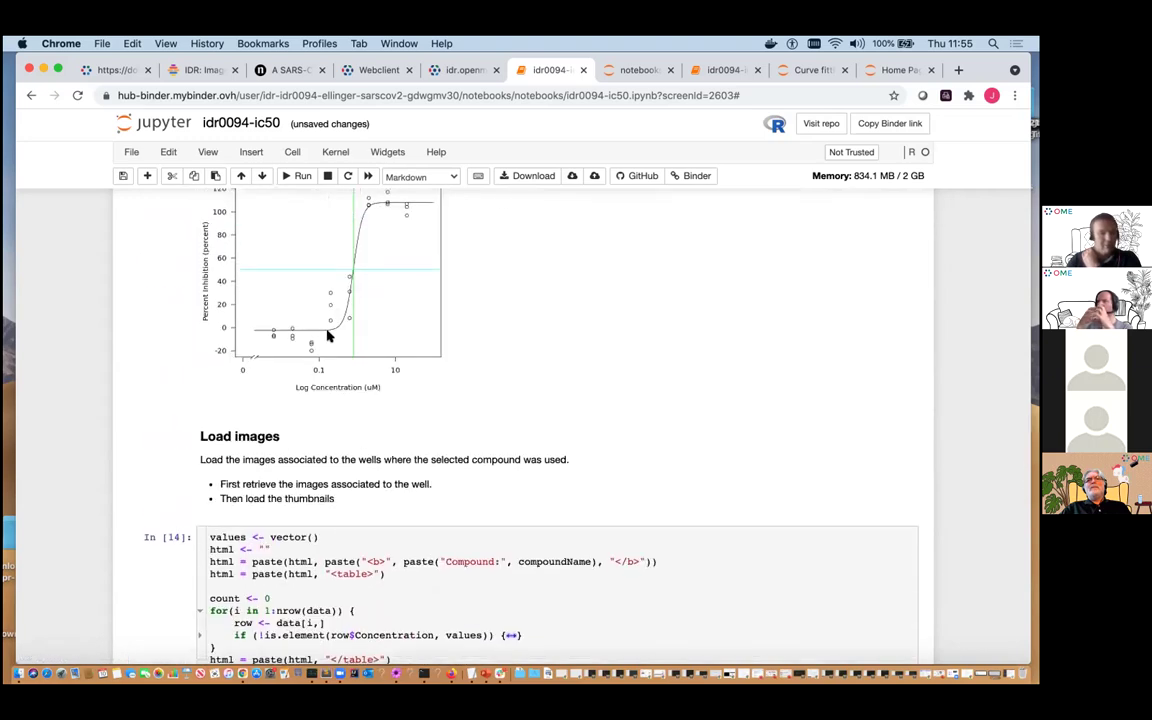
{"action": "scroll", "coordinate": [121, 345], "scroll_direction": "down", "scroll_amount": 7}
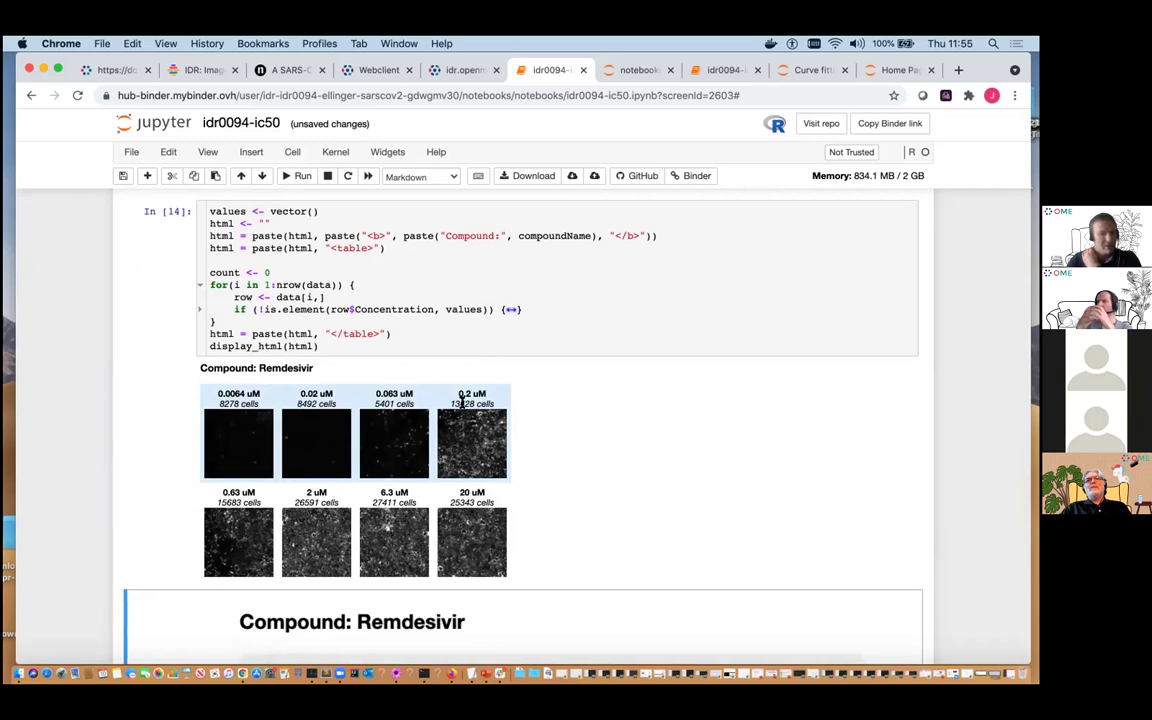
{"action": "scroll", "coordinate": [100, 411], "scroll_direction": "up", "scroll_amount": 1}
{"action": "scroll", "coordinate": [100, 411], "scroll_direction": "up", "scroll_amount": 6}
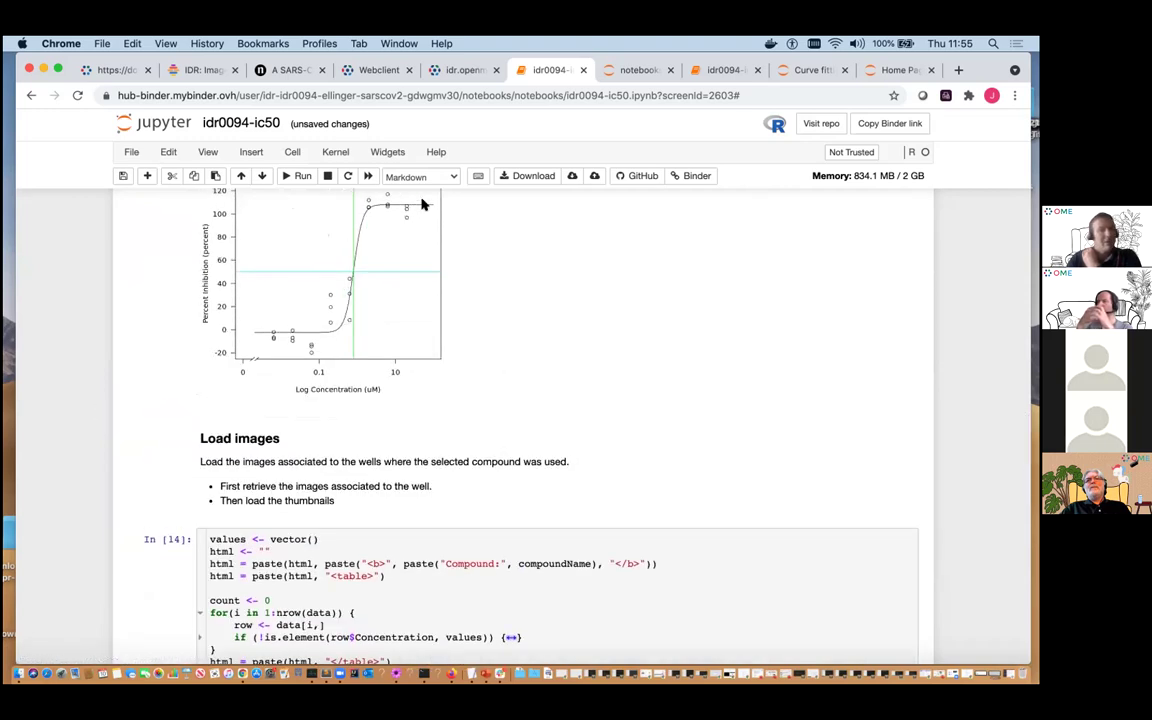
{"action": "scroll", "coordinate": [437, 224], "scroll_direction": "up", "scroll_amount": 1}
{"action": "scroll", "coordinate": [447, 263], "scroll_direction": "down", "scroll_amount": 4}
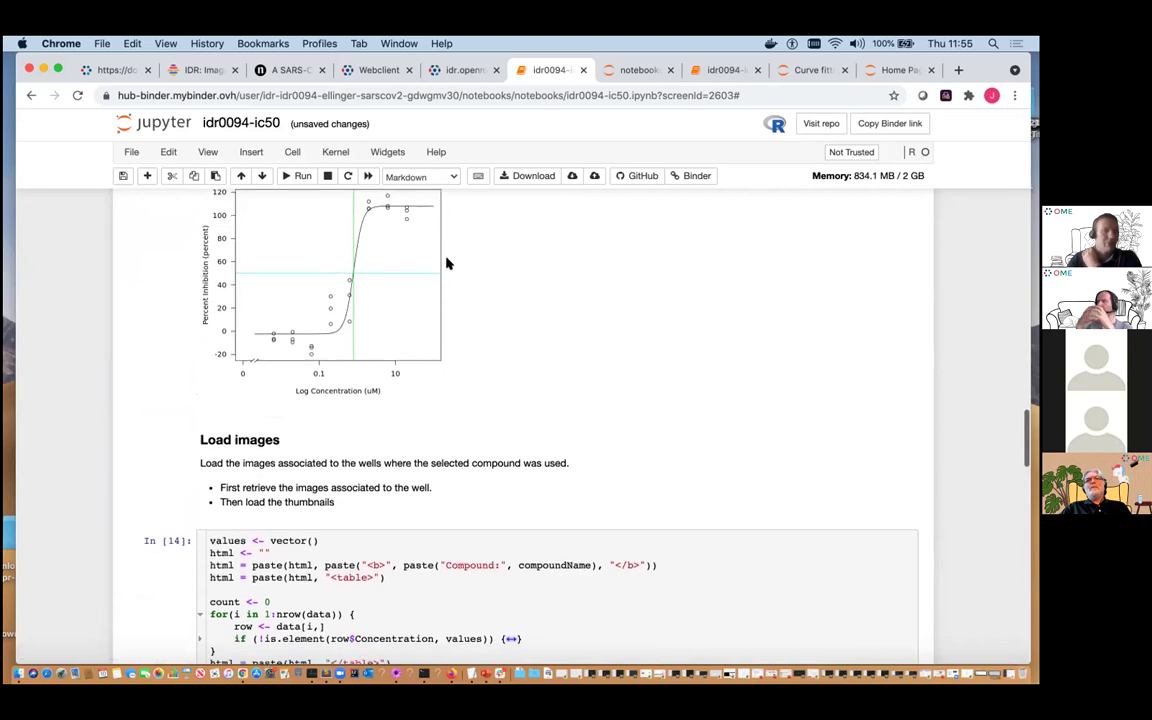
{"action": "scroll", "coordinate": [447, 263], "scroll_direction": "down", "scroll_amount": 5}
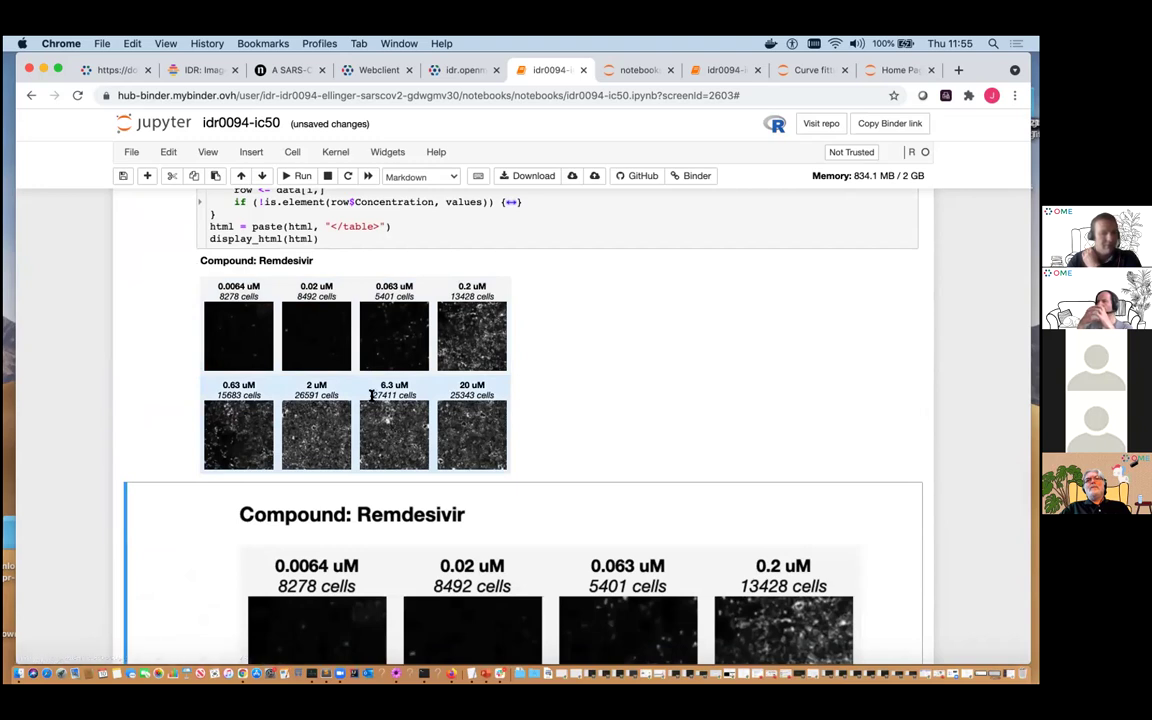
{"action": "scroll", "coordinate": [370, 390], "scroll_direction": "down", "scroll_amount": 2}
{"action": "scroll", "coordinate": [376, 376], "scroll_direction": "down", "scroll_amount": 5}
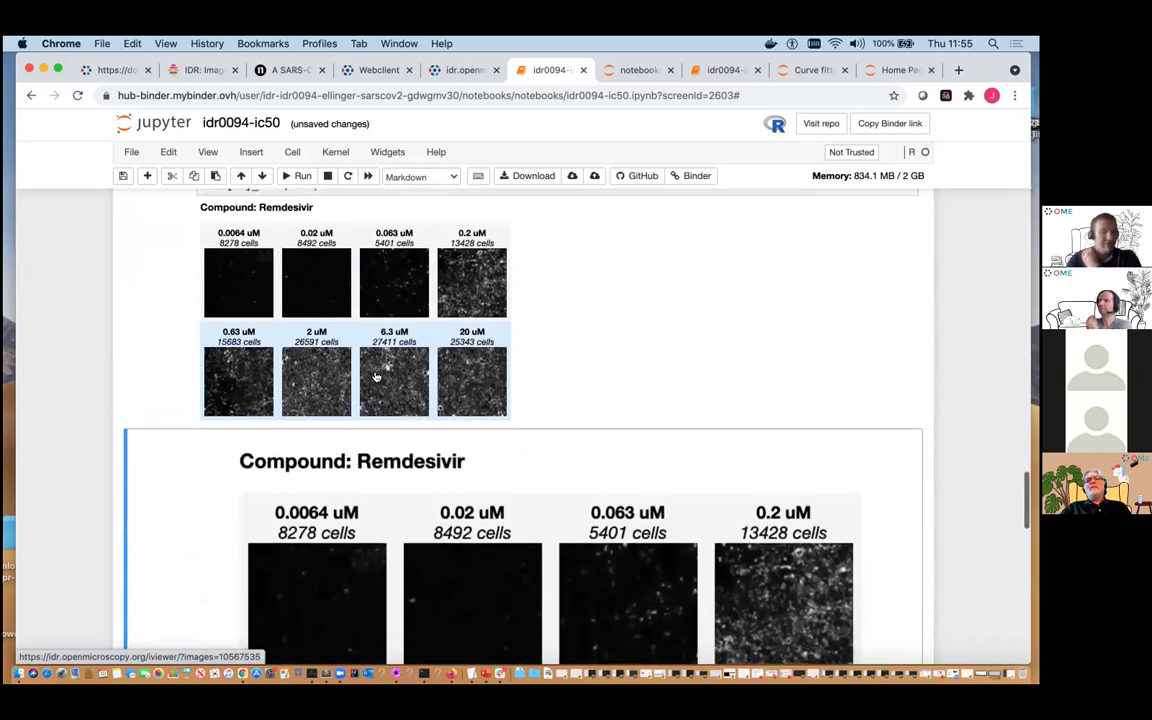
{"action": "scroll", "coordinate": [376, 376], "scroll_direction": "down", "scroll_amount": 7}
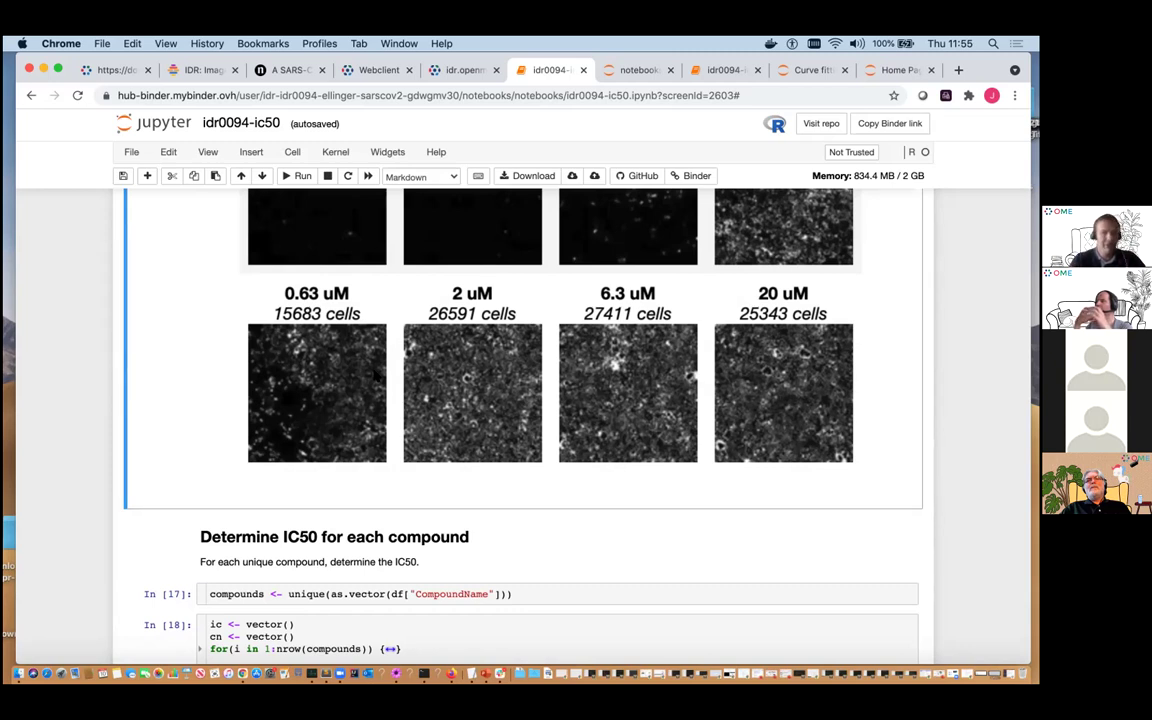
Go back to the compound selection cell in the idr0094-ic50 notebook and mark the compoundName variable.
{"action": "scroll", "coordinate": [84, 288], "scroll_direction": "up", "scroll_amount": 10}
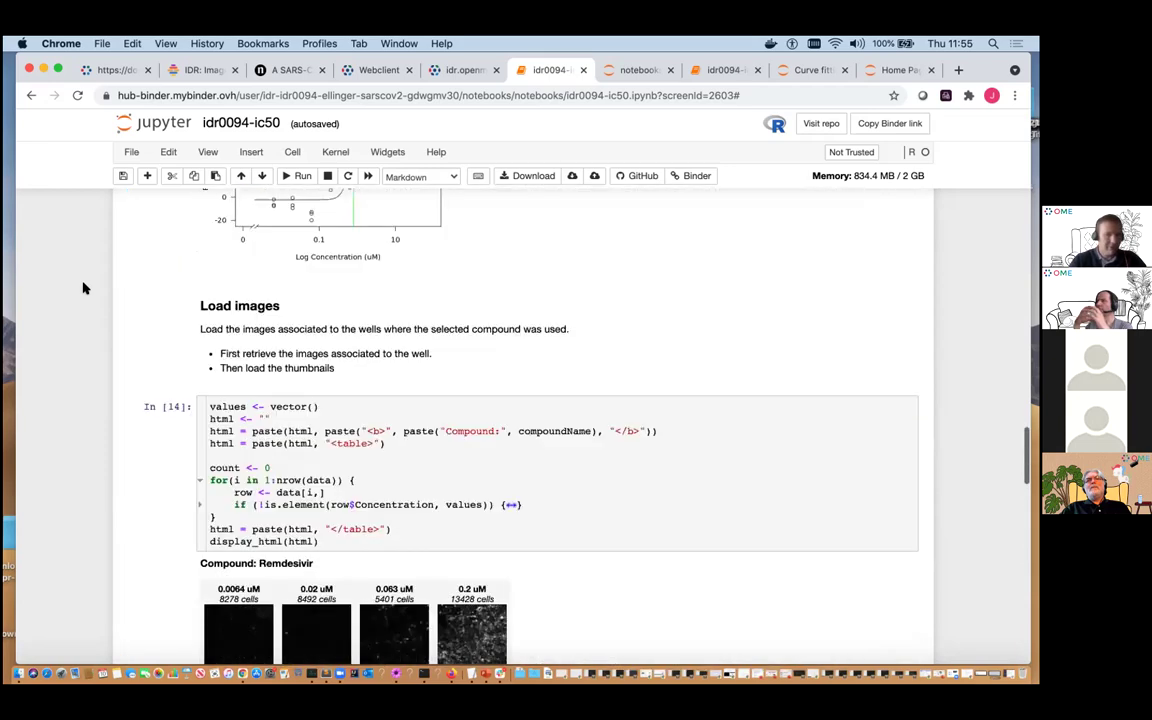
{"action": "scroll", "coordinate": [84, 288], "scroll_direction": "up", "scroll_amount": 10}
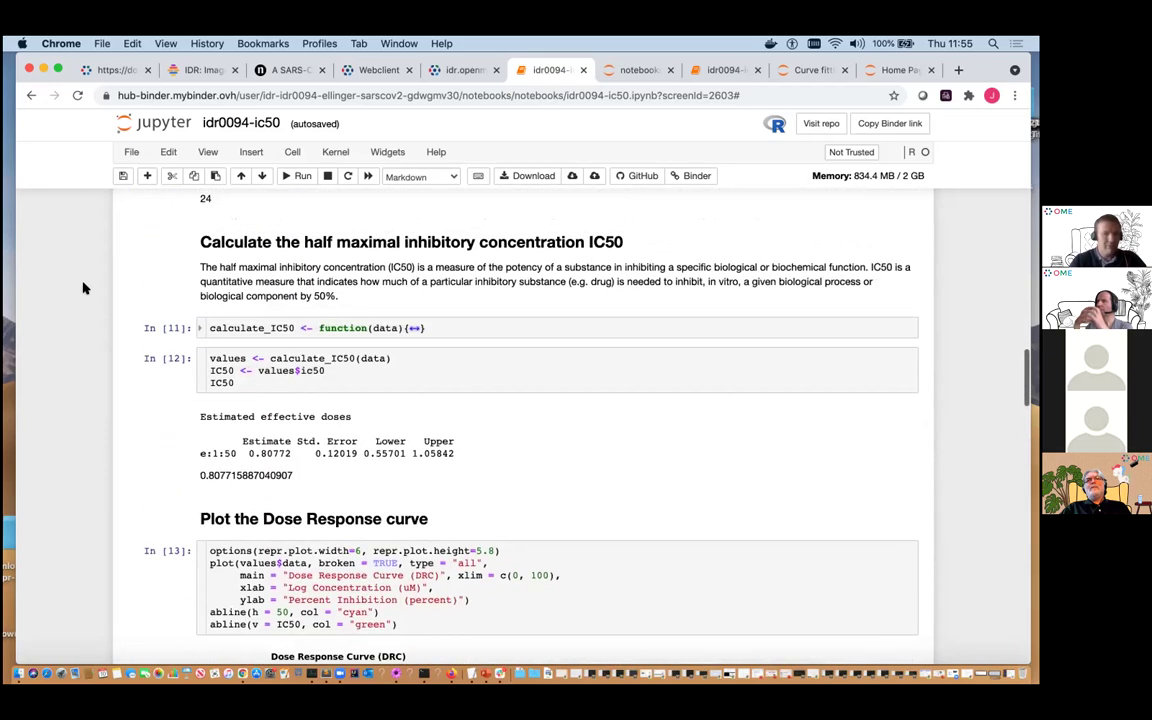
{"action": "scroll", "coordinate": [84, 288], "scroll_direction": "up", "scroll_amount": 2}
{"action": "scroll", "coordinate": [84, 288], "scroll_direction": "up", "scroll_amount": 1}
{"action": "double_click", "coordinate": [250, 242]}
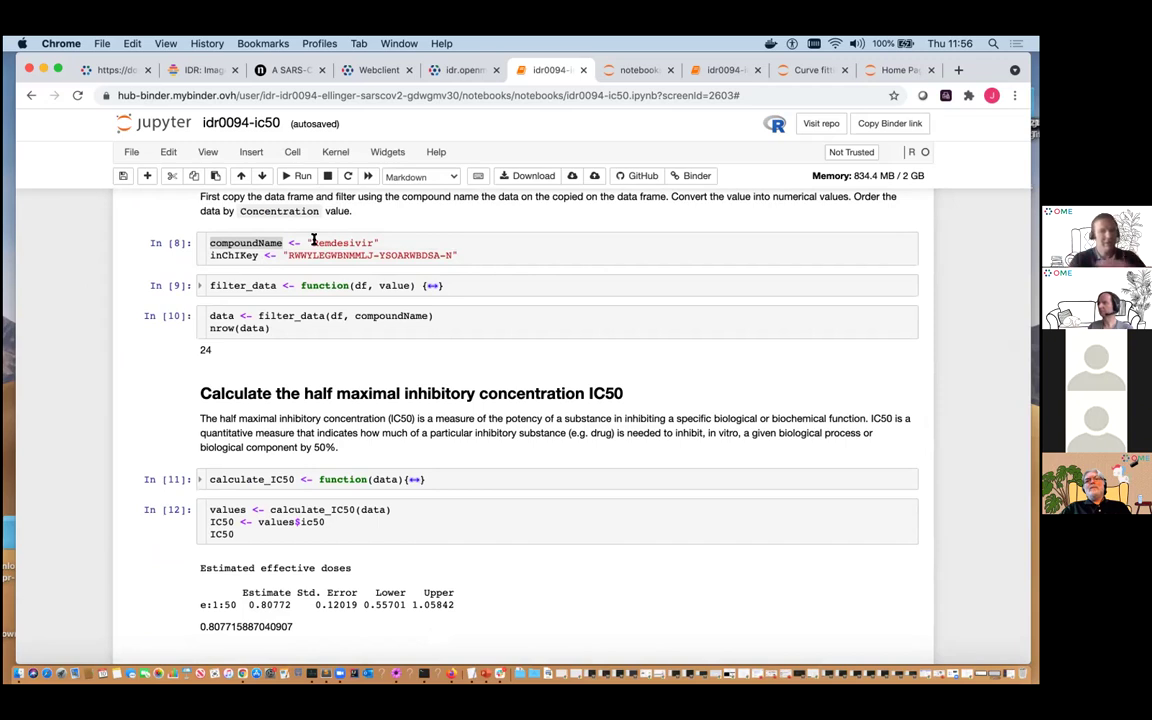
Run the code cells under "Determine IC50 for each compound" to list the unique compounds and calculate their IC50 values.
{"action": "scroll", "coordinate": [129, 291], "scroll_direction": "down", "scroll_amount": 2}
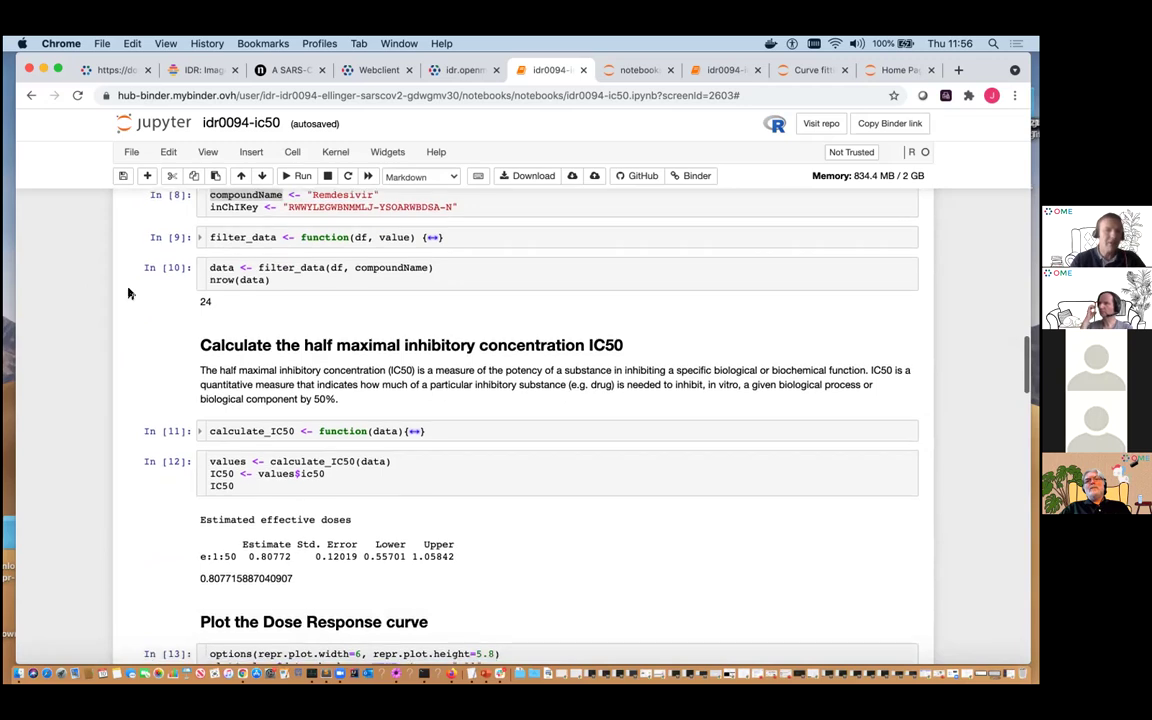
{"action": "scroll", "coordinate": [129, 293], "scroll_direction": "down", "scroll_amount": 10}
{"action": "scroll", "coordinate": [127, 297], "scroll_direction": "down", "scroll_amount": 12}
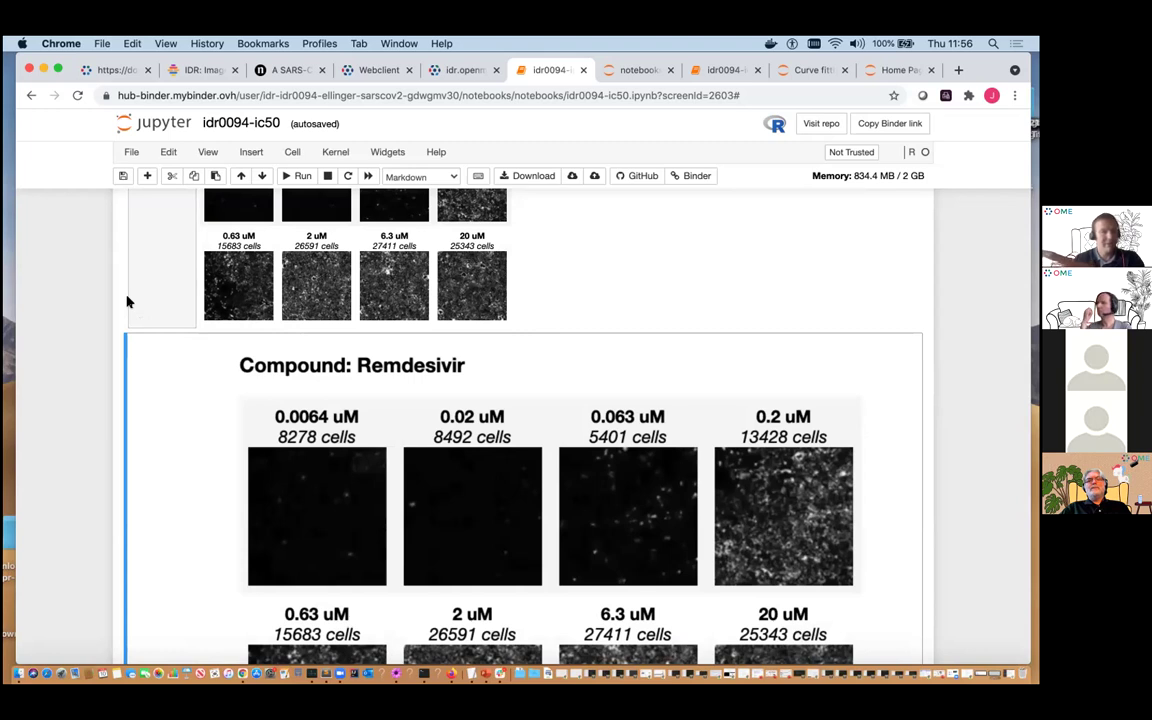
{"action": "scroll", "coordinate": [121, 330], "scroll_direction": "down", "scroll_amount": 5}
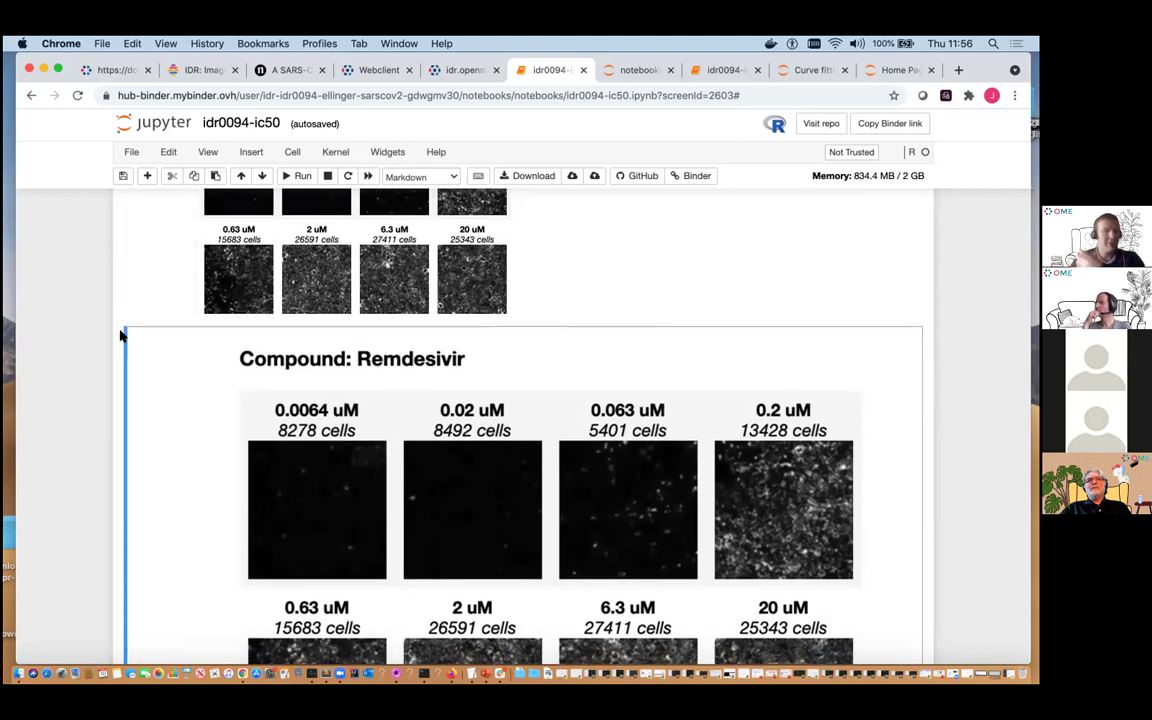
{"action": "left_click", "coordinate": [141, 313]}
{"action": "left_click", "coordinate": [300, 176]}
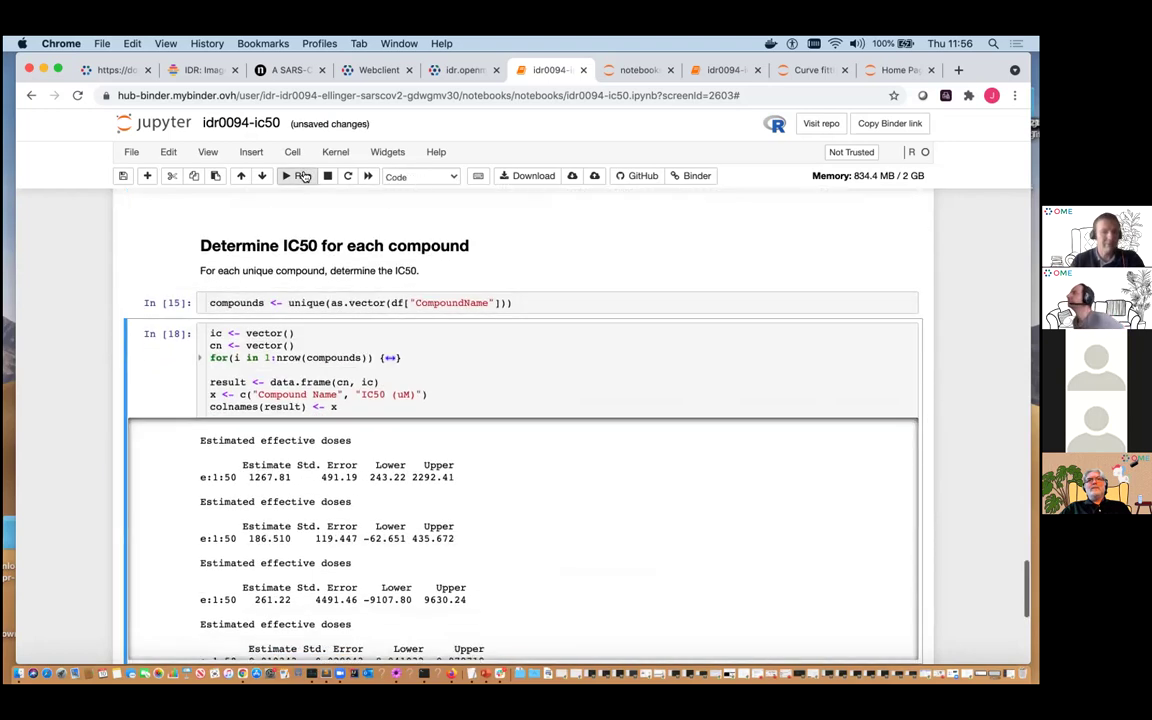
{"action": "left_click", "coordinate": [300, 176]}
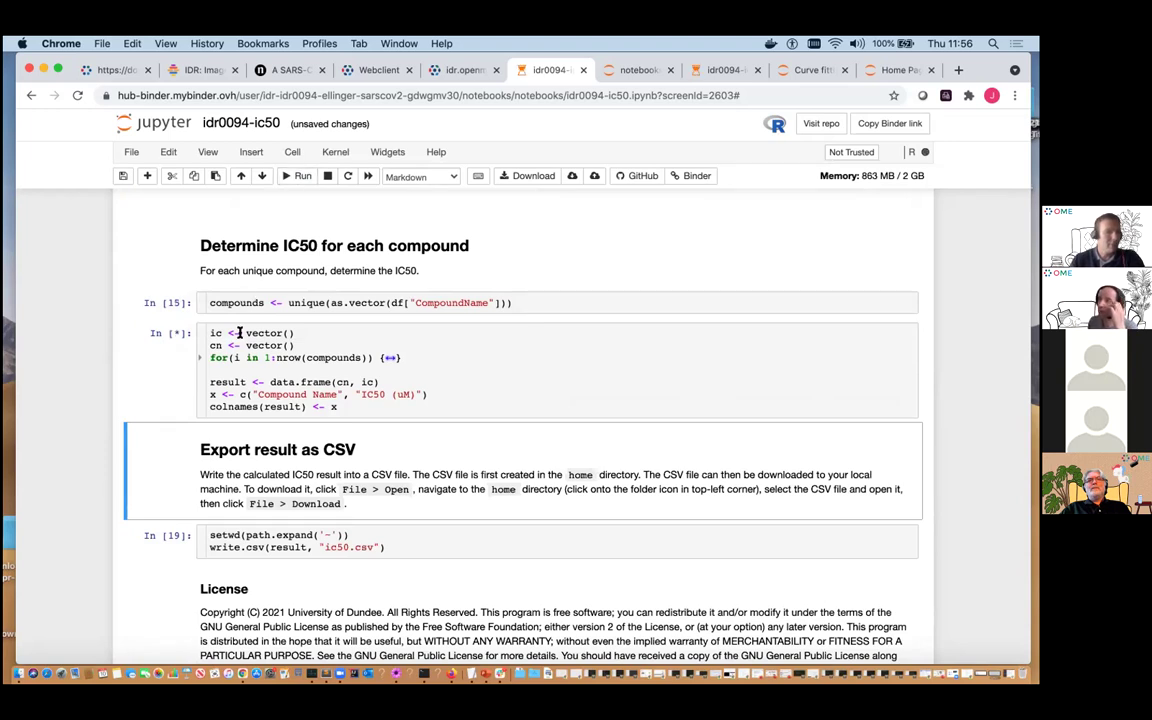
Examine the estimated effective doses output while the IC50 loop runs, along with the "Export result as CSV" section below it.
{"action": "scroll", "coordinate": [167, 373], "scroll_direction": "down", "scroll_amount": 2}
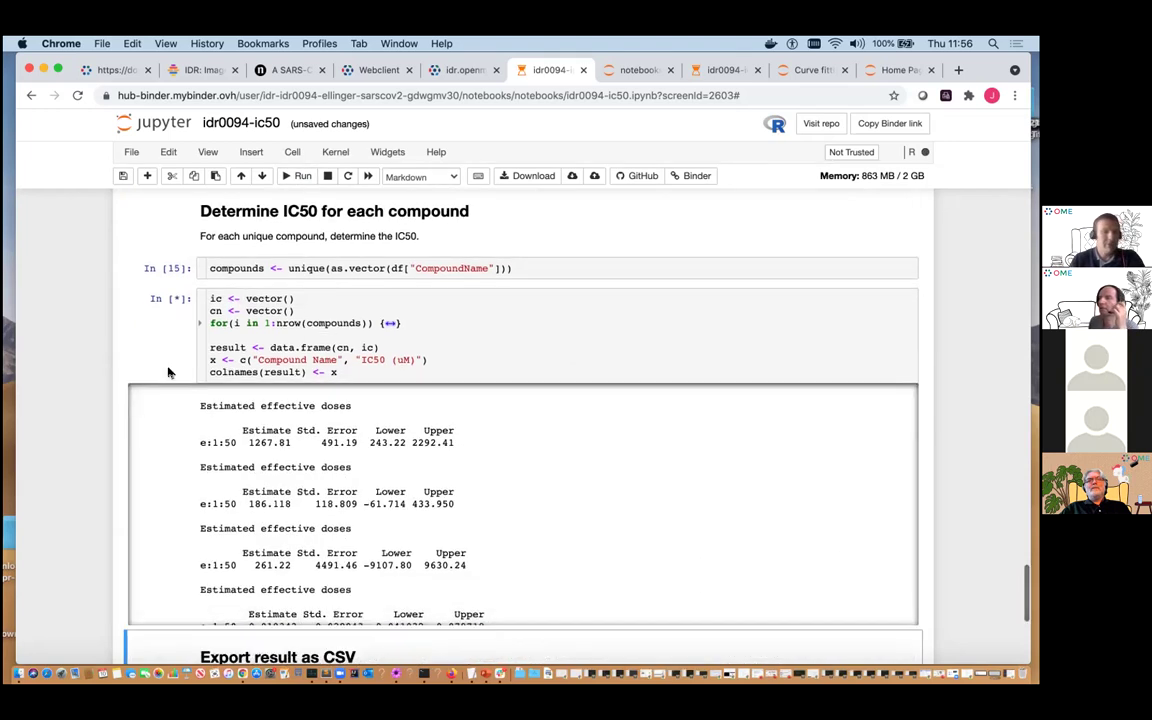
{"action": "scroll", "coordinate": [167, 373], "scroll_direction": "down", "scroll_amount": 1}
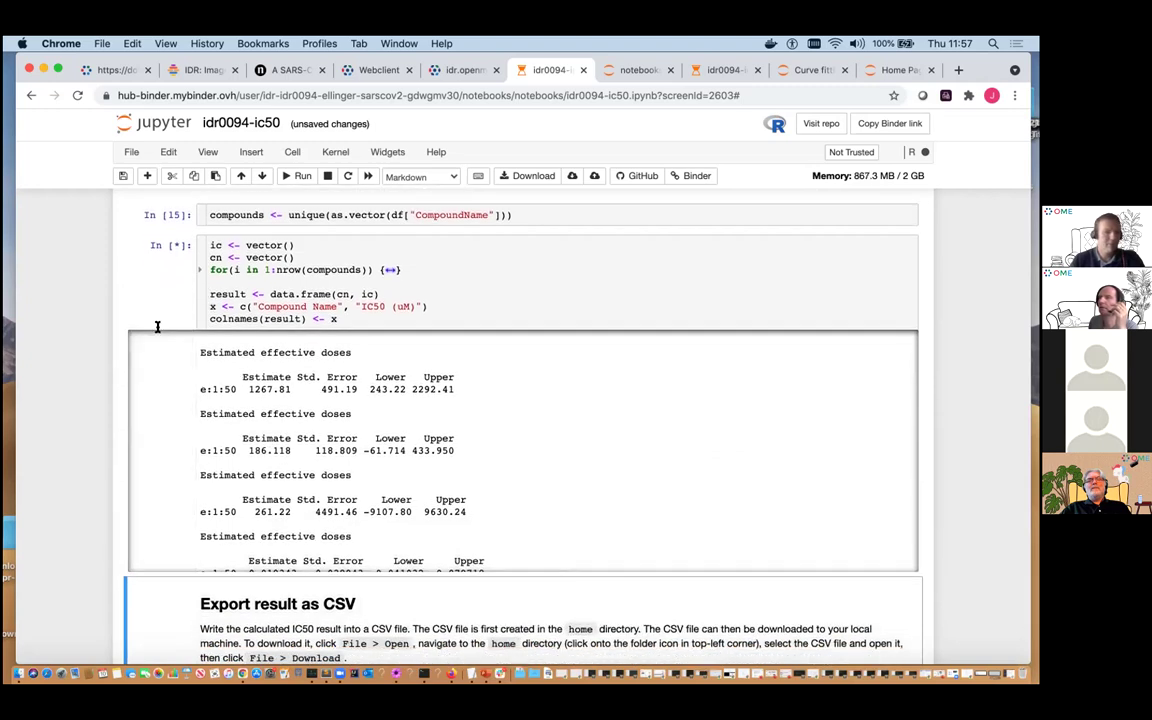
{"action": "scroll", "coordinate": [141, 355], "scroll_direction": "down", "scroll_amount": 1}
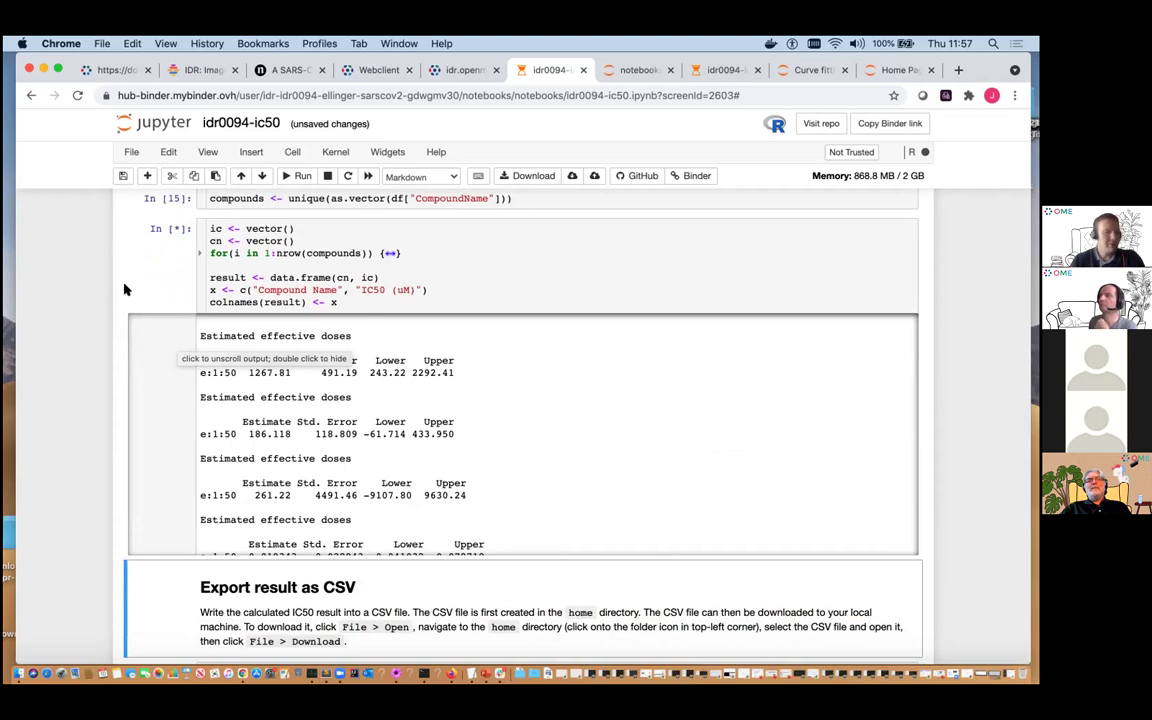
{"action": "scroll", "coordinate": [127, 268], "scroll_direction": "down", "scroll_amount": 4}
{"action": "scroll", "coordinate": [127, 268], "scroll_direction": "down", "scroll_amount": 1}
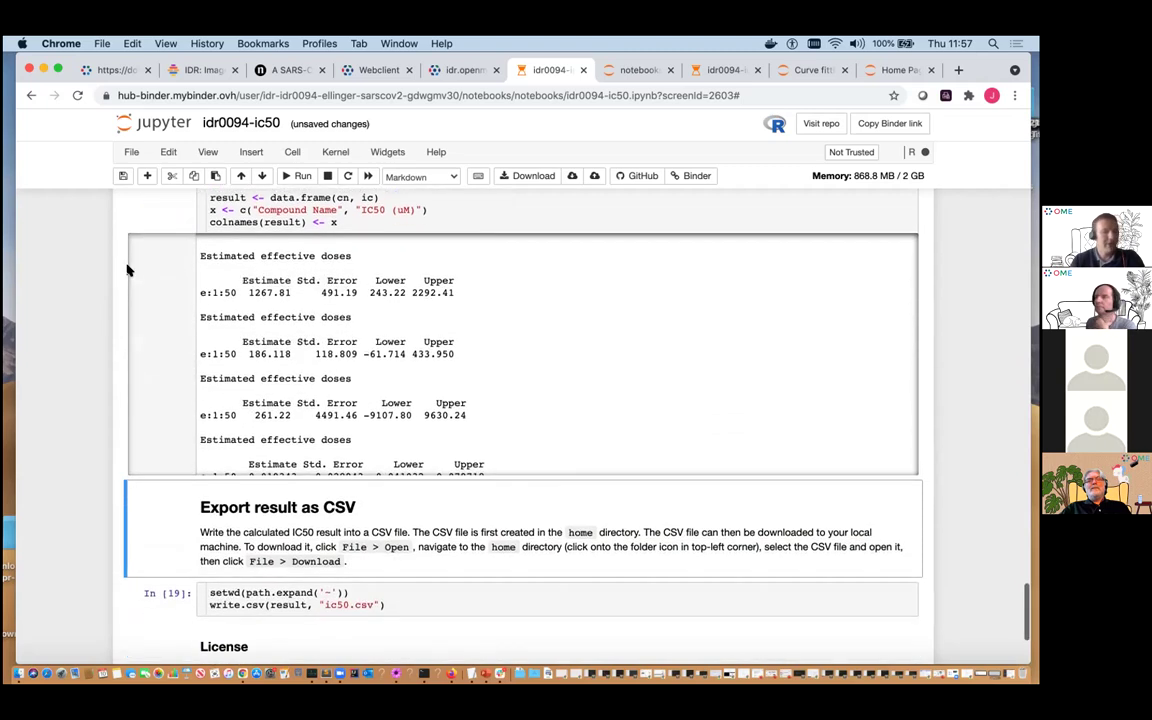
{"action": "scroll", "coordinate": [127, 268], "scroll_direction": "down", "scroll_amount": 2}
{"action": "scroll", "coordinate": [127, 268], "scroll_direction": "up", "scroll_amount": 5}
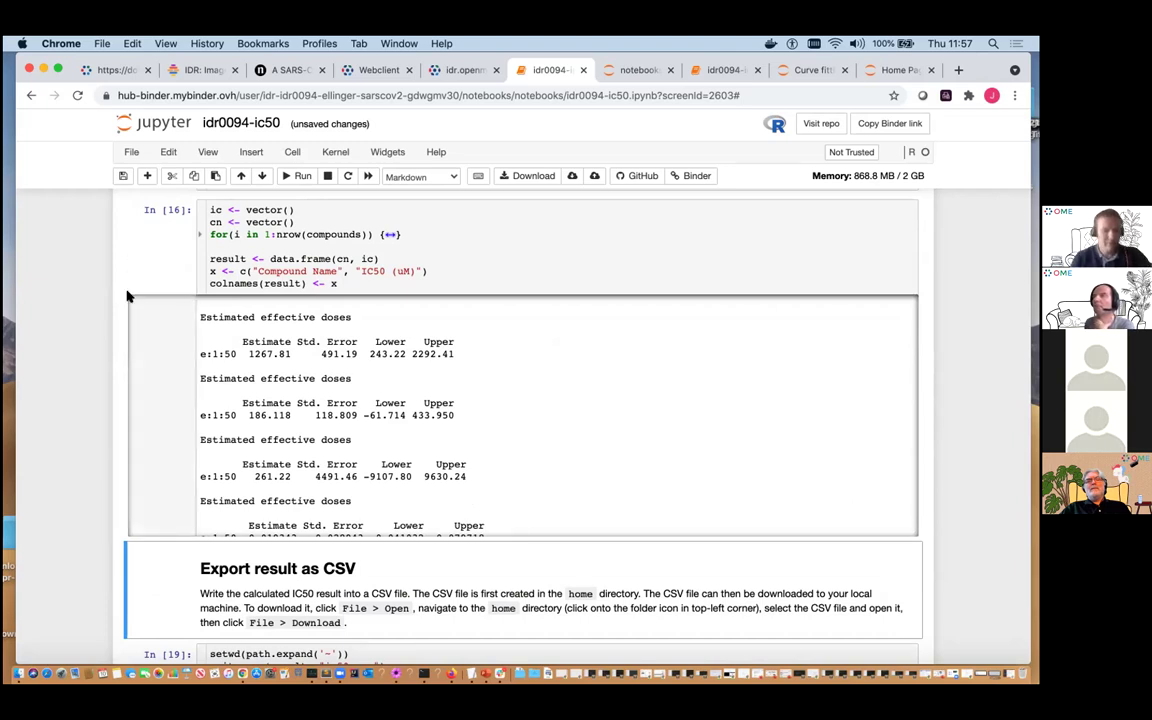
Run the "Export result as CSV" cells to write the results to ic50.csv, and save the notebook.
{"action": "scroll", "coordinate": [135, 330], "scroll_direction": "down", "scroll_amount": 5}
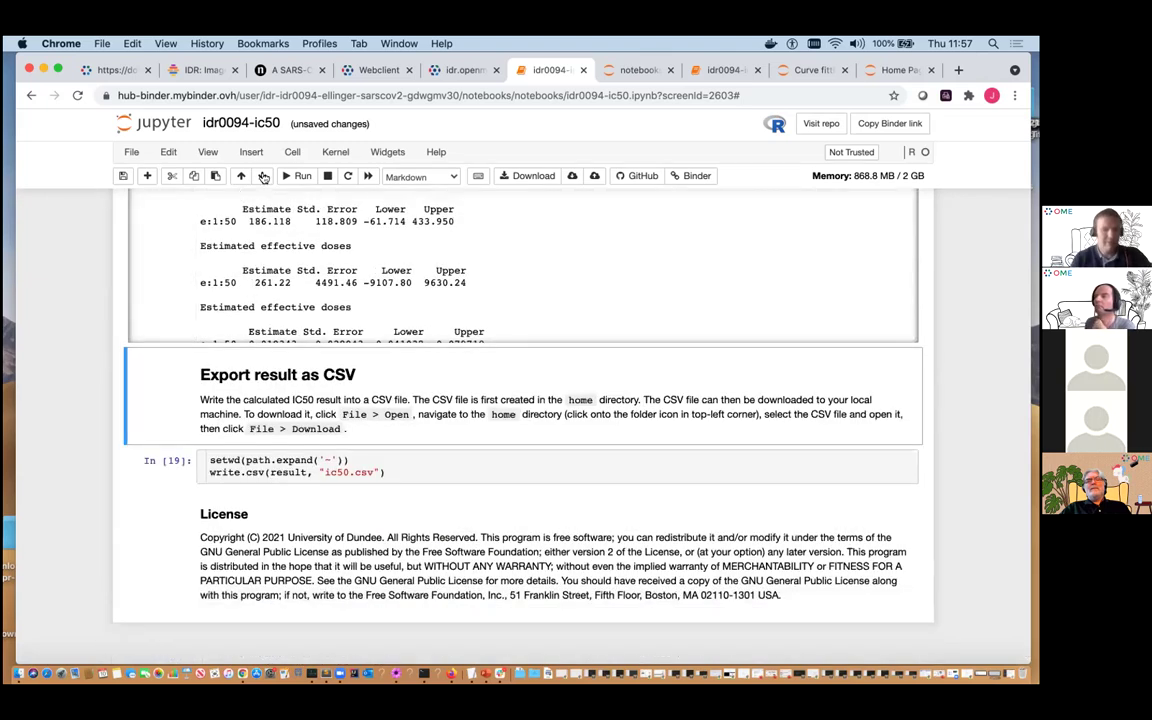
{"action": "left_click", "coordinate": [299, 177]}
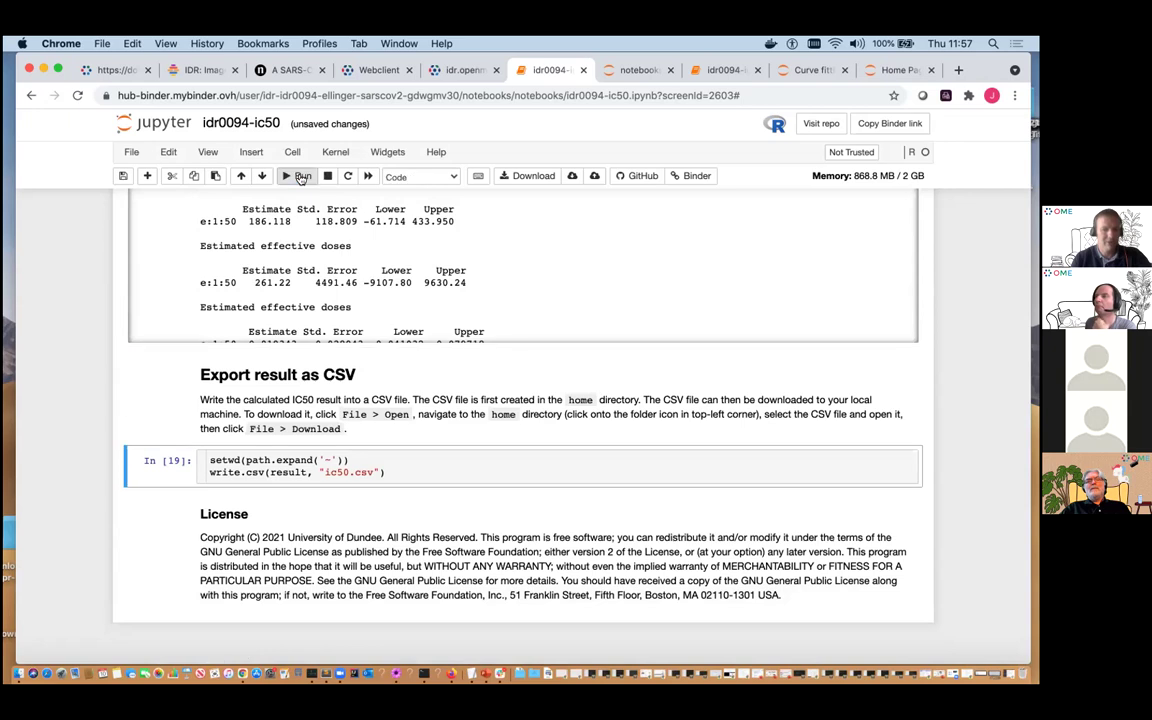
{"action": "left_click", "coordinate": [299, 177]}
{"action": "left_click", "coordinate": [121, 178]}
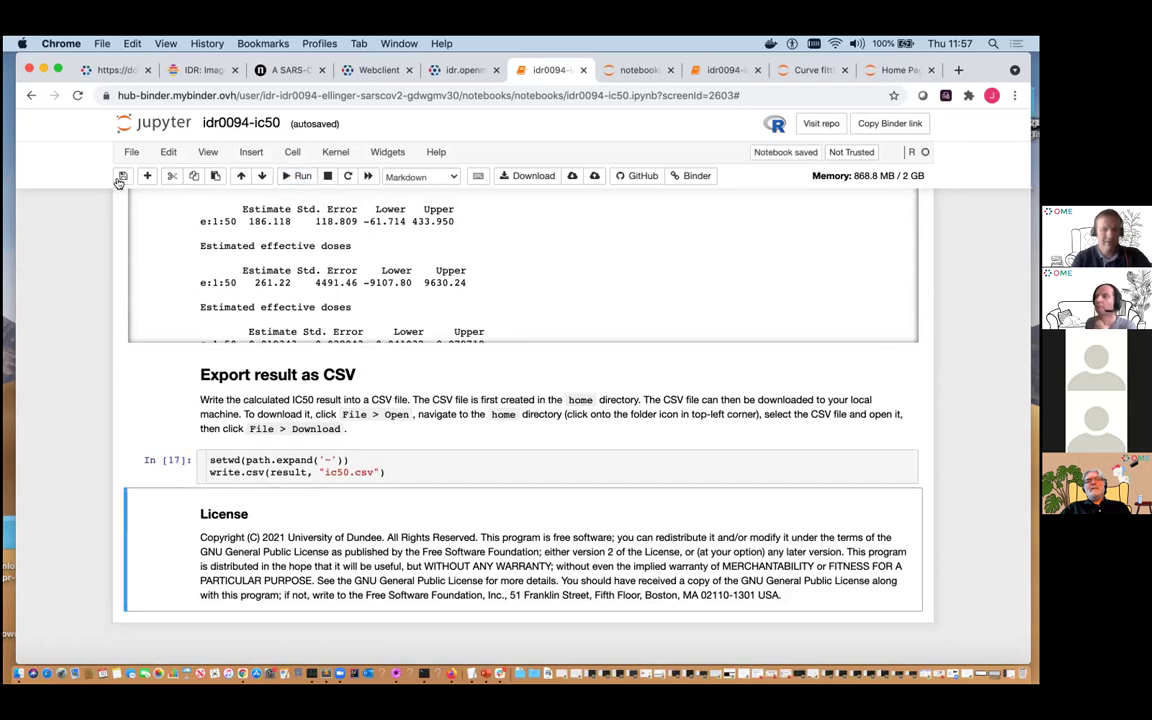
Open ic50.csv from the home directory in the Jupyter file browser and download it to the local machine.
{"action": "left_click", "coordinate": [128, 150]}
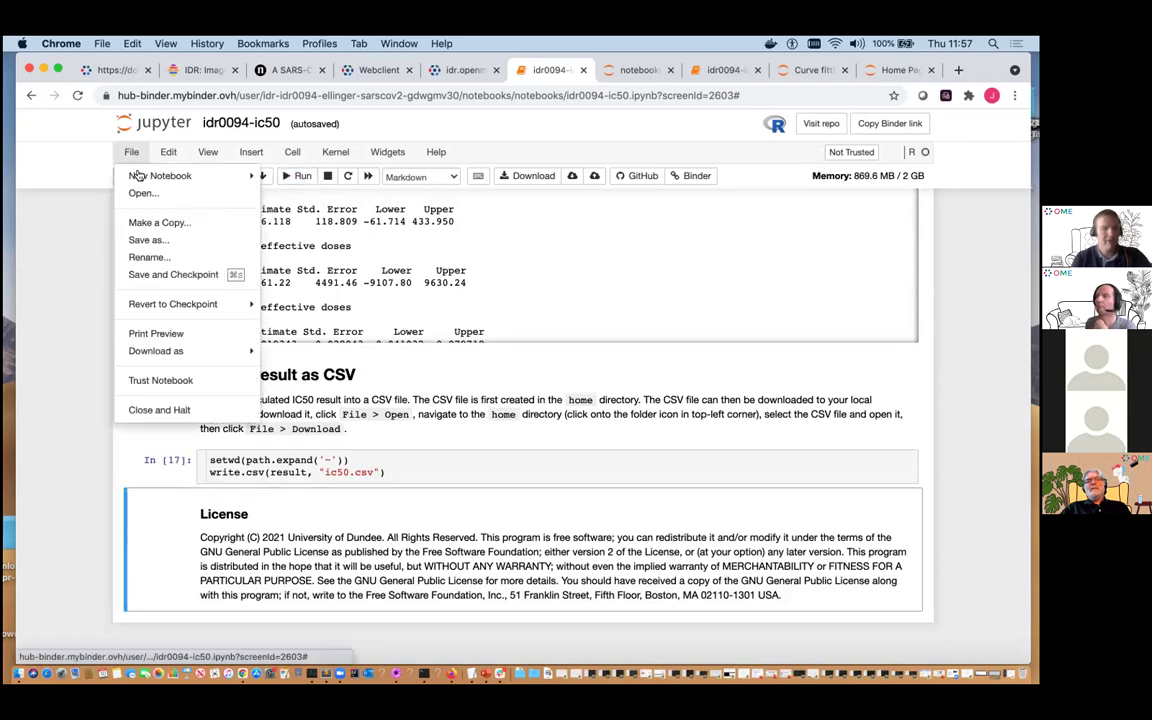
{"action": "left_click", "coordinate": [140, 194]}
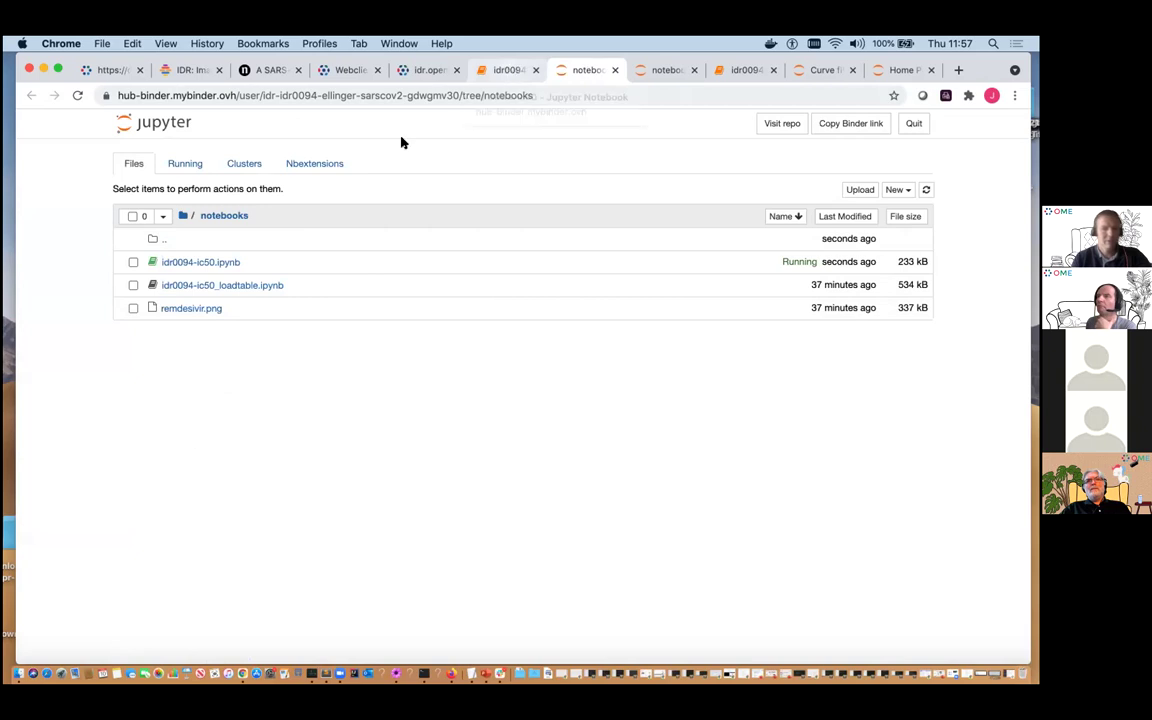
{"action": "left_click", "coordinate": [182, 216]}
{"action": "scroll", "coordinate": [200, 270], "scroll_direction": "down", "scroll_amount": 1}
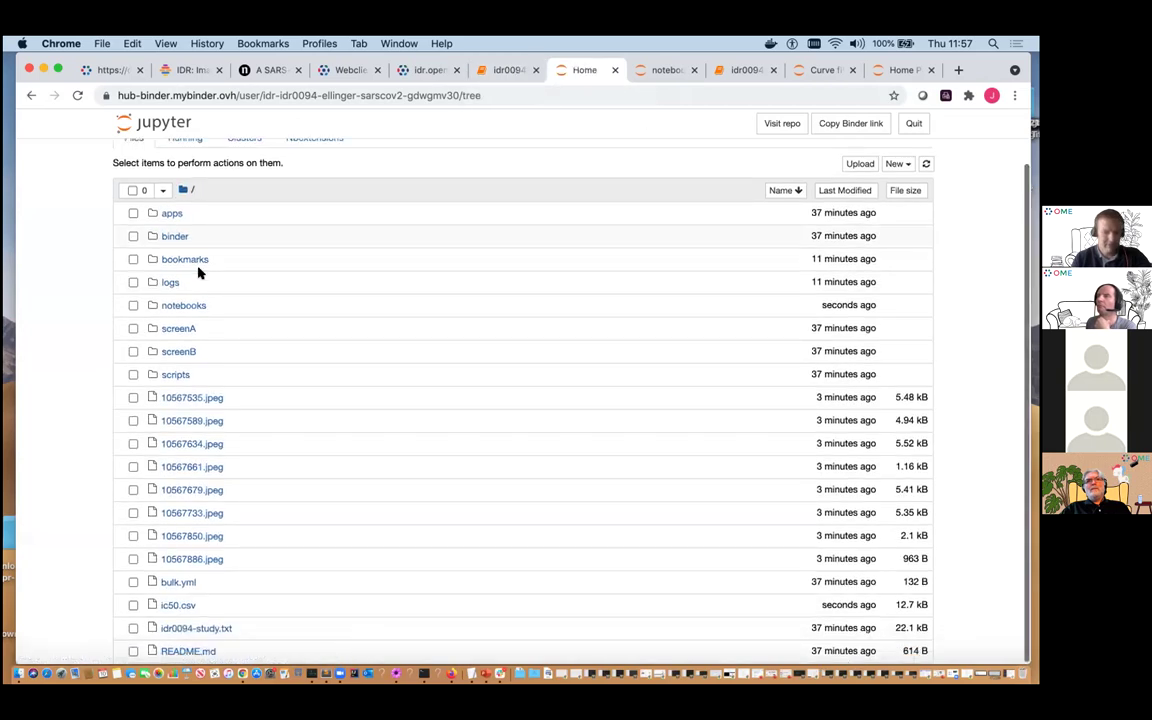
{"action": "left_click", "coordinate": [172, 607]}
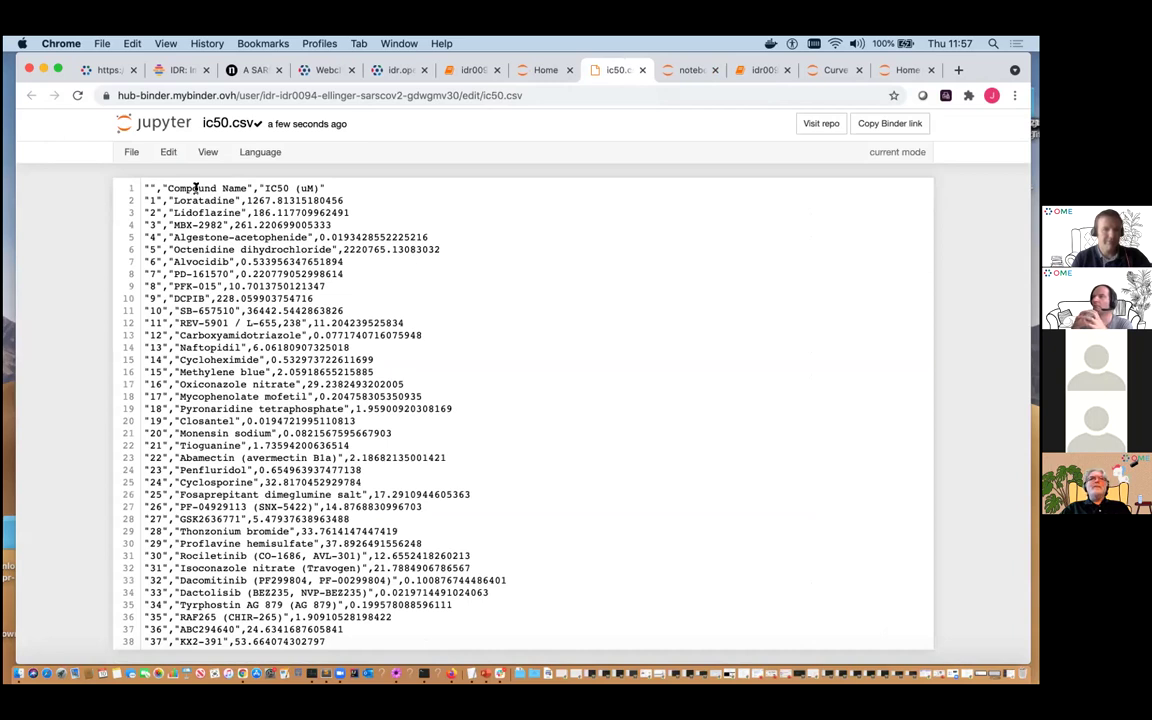
{"action": "left_click", "coordinate": [133, 153]}
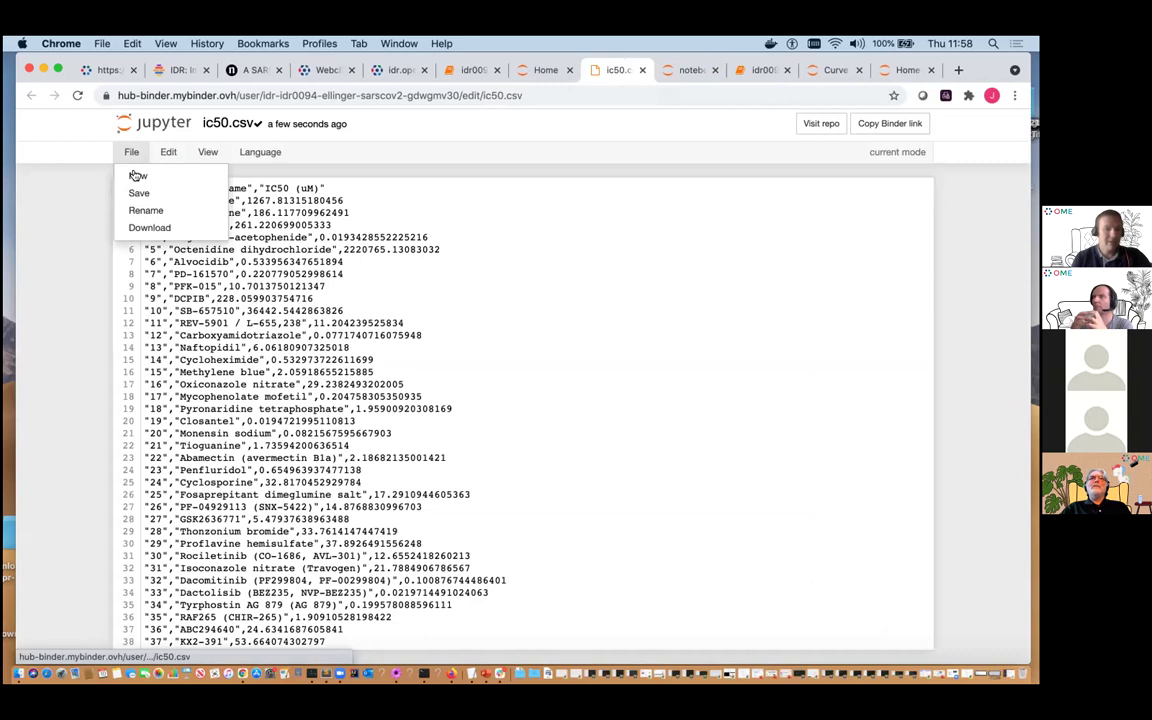
{"action": "left_click", "coordinate": [136, 226]}
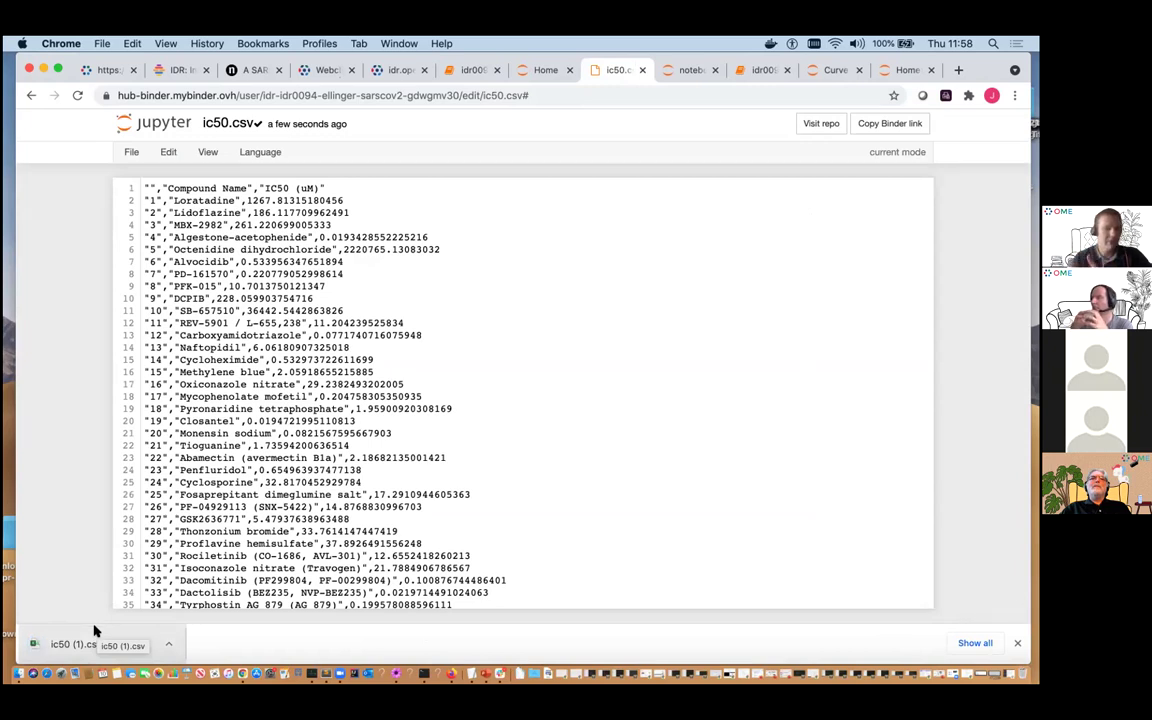
Check the home directory's file list, and mark the compound name "Remdesivir" in the idr0094-ic50 notebook's compoundName cell.
{"action": "left_click", "coordinate": [540, 70]}
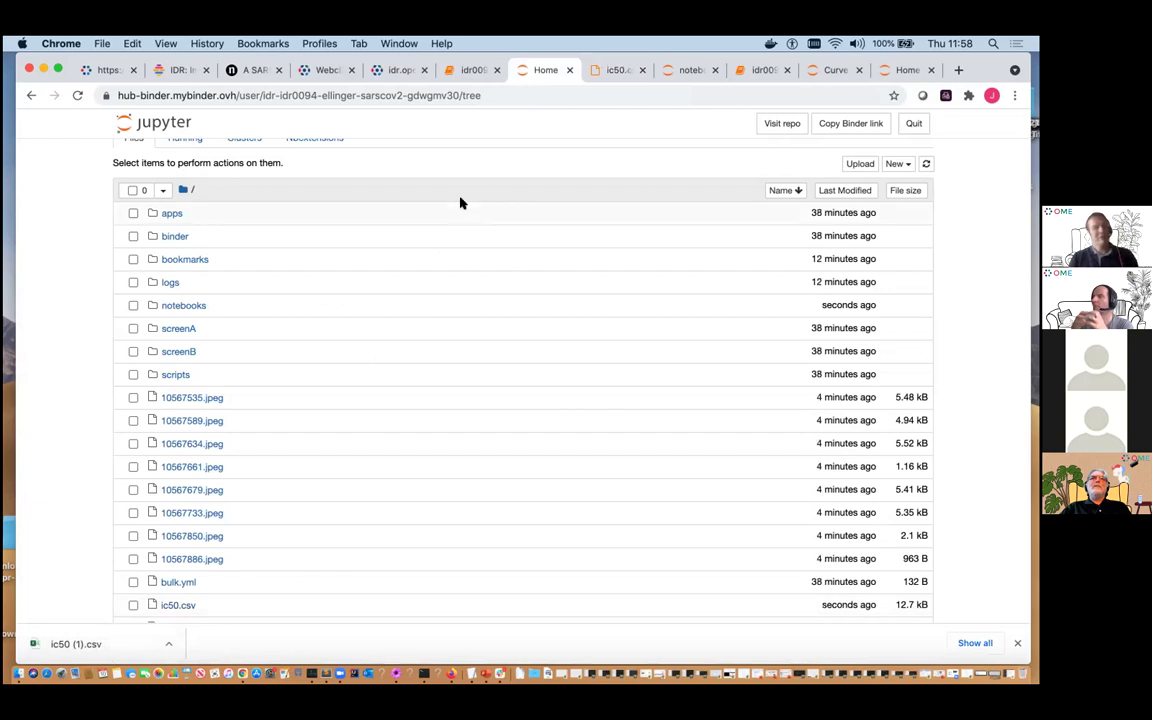
{"action": "scroll", "coordinate": [460, 200], "scroll_direction": "down", "scroll_amount": 1}
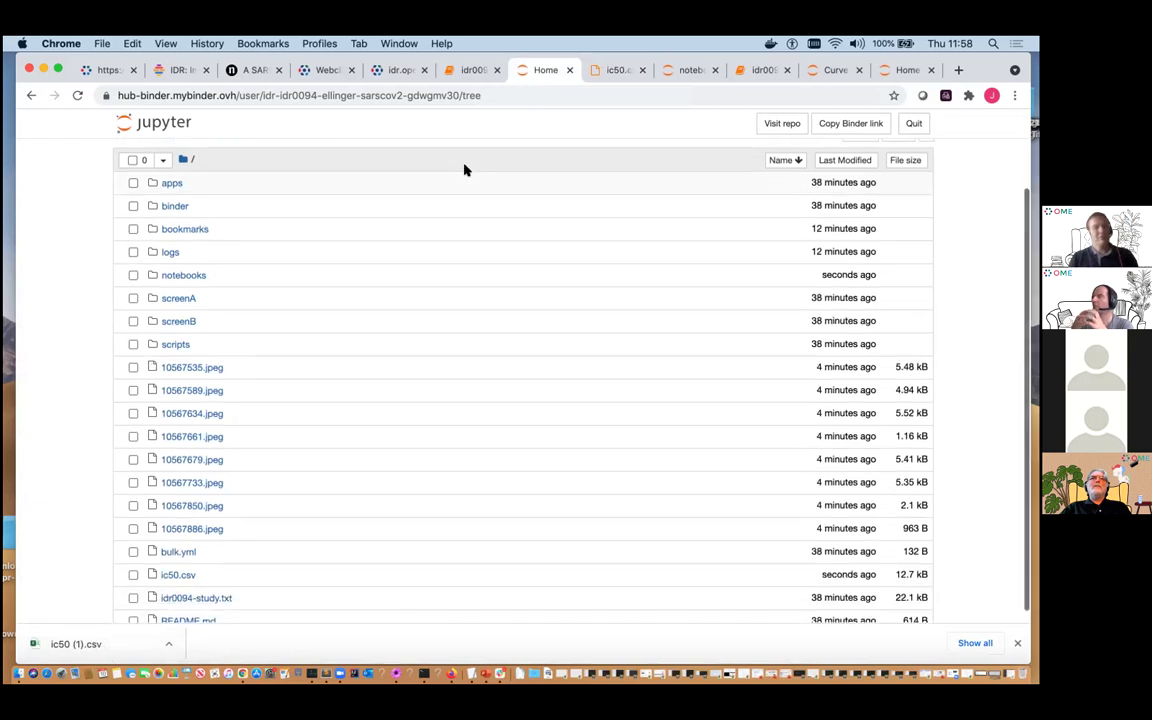
{"action": "left_click", "coordinate": [473, 71]}
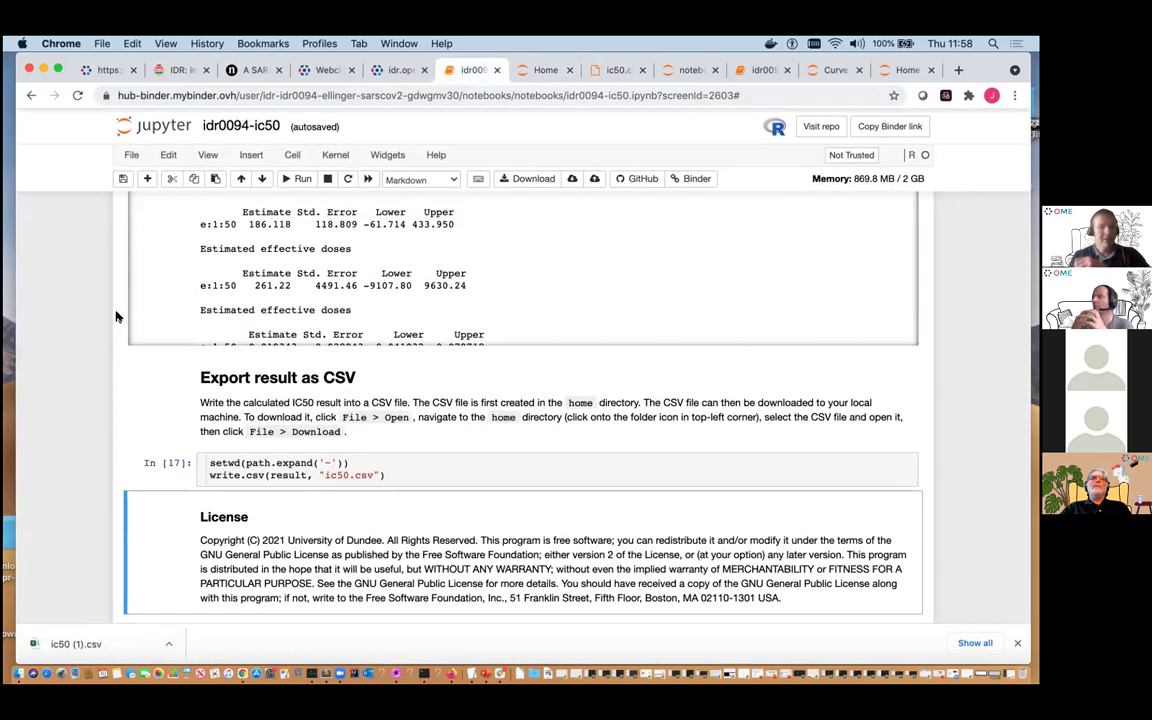
{"action": "scroll", "coordinate": [77, 316], "scroll_direction": "up", "scroll_amount": 1}
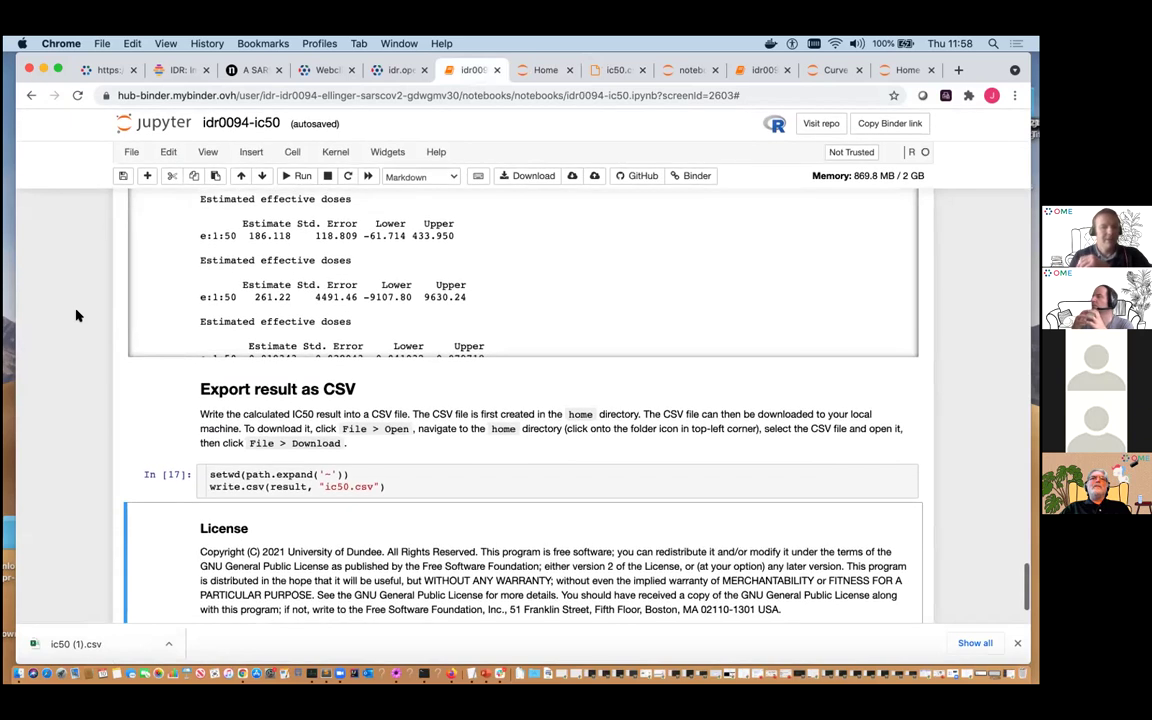
{"action": "scroll", "coordinate": [77, 316], "scroll_direction": "up", "scroll_amount": 5}
{"action": "scroll", "coordinate": [77, 316], "scroll_direction": "up", "scroll_amount": 3}
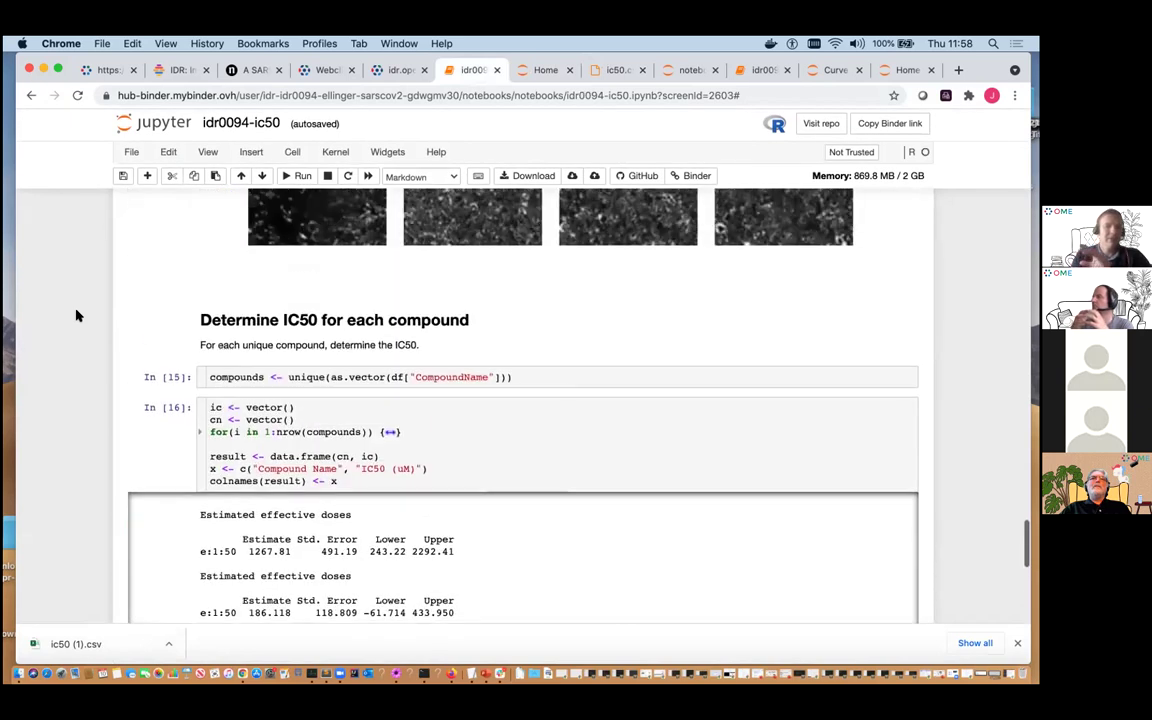
{"action": "scroll", "coordinate": [77, 316], "scroll_direction": "up", "scroll_amount": 12}
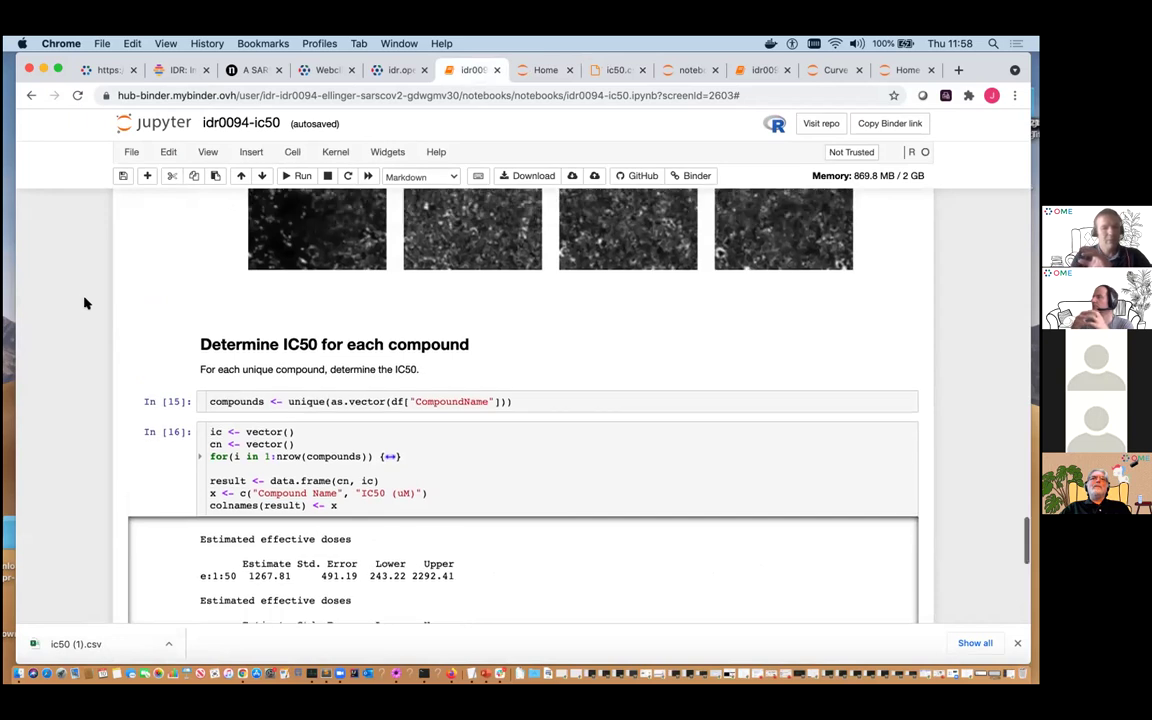
{"action": "scroll", "coordinate": [85, 303], "scroll_direction": "up", "scroll_amount": 20}
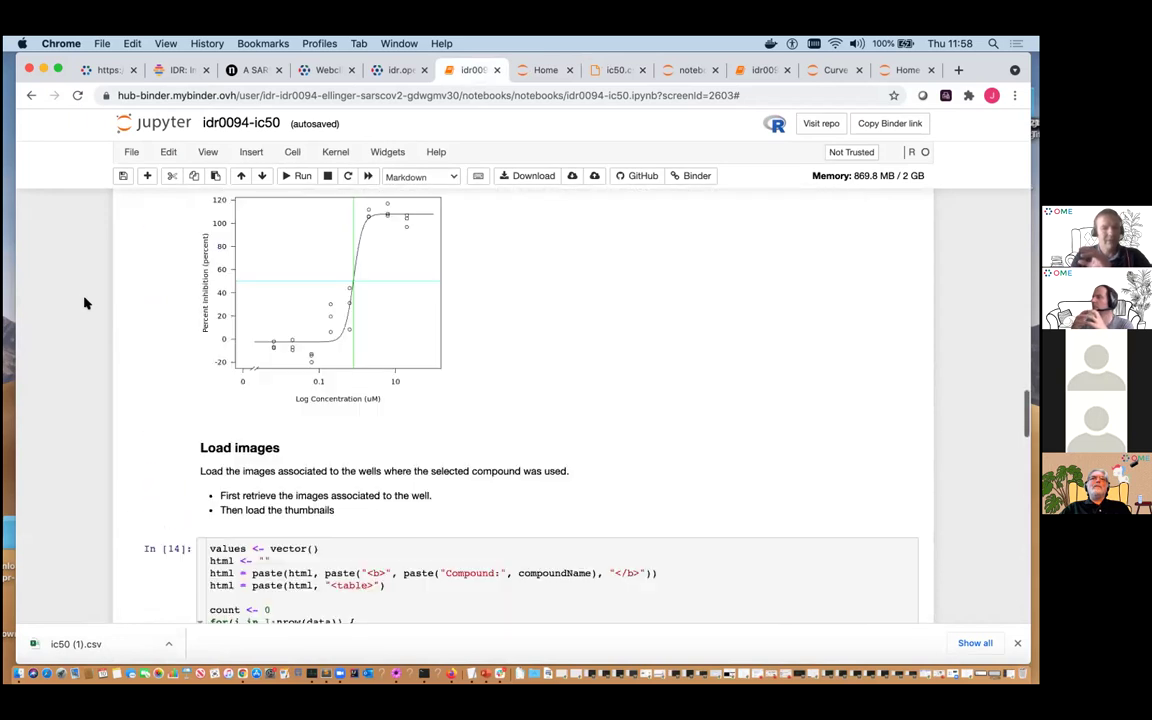
{"action": "scroll", "coordinate": [85, 303], "scroll_direction": "up", "scroll_amount": 5}
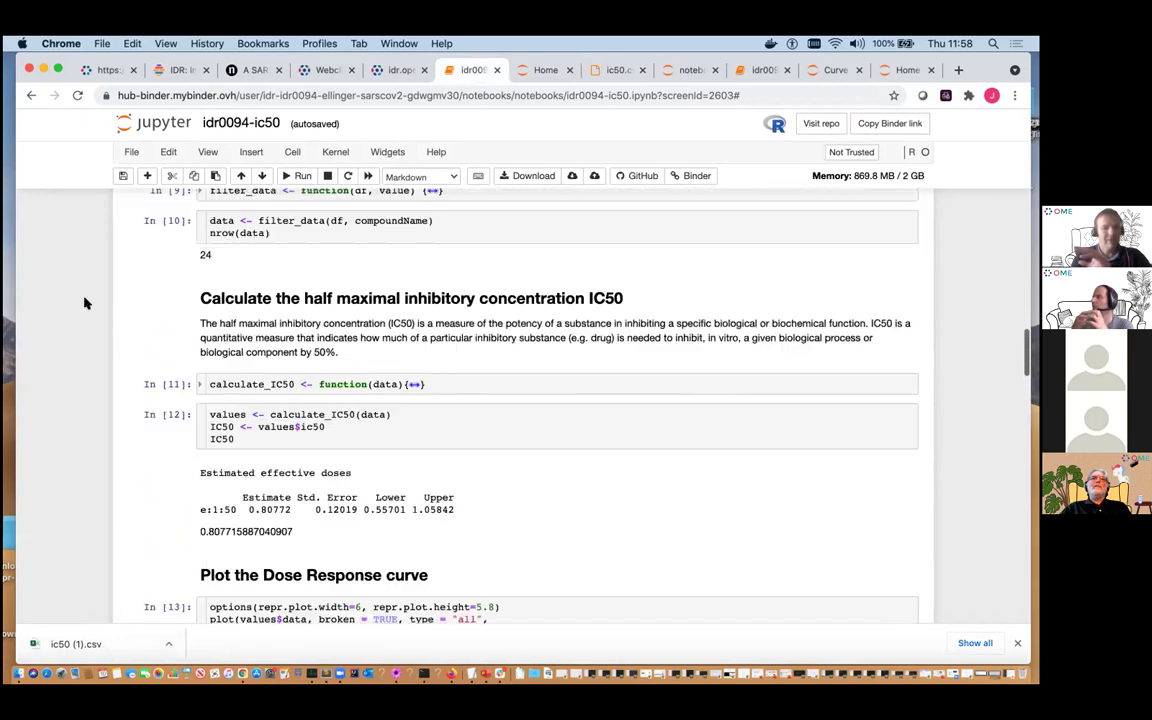
{"action": "double_click", "coordinate": [313, 247]}
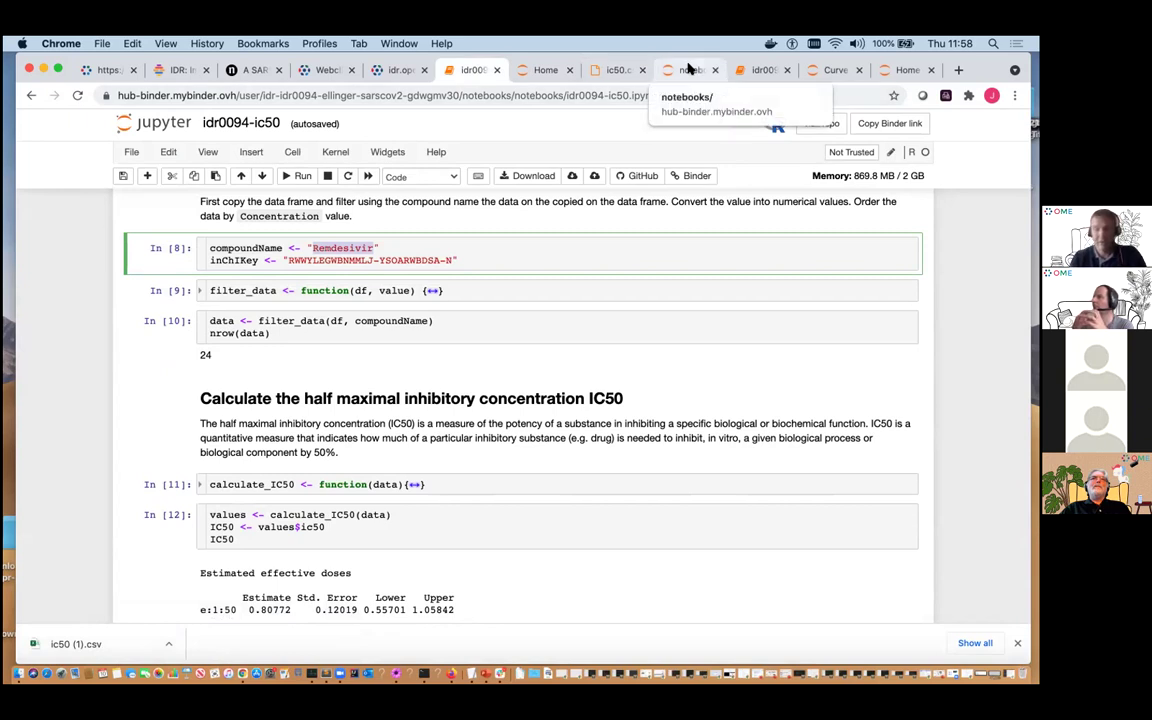
Browse the study tree in the IDR webclient back to its first studies, and switch to the other open idr0094-ic50 notebook.
{"action": "left_click", "coordinate": [322, 70]}
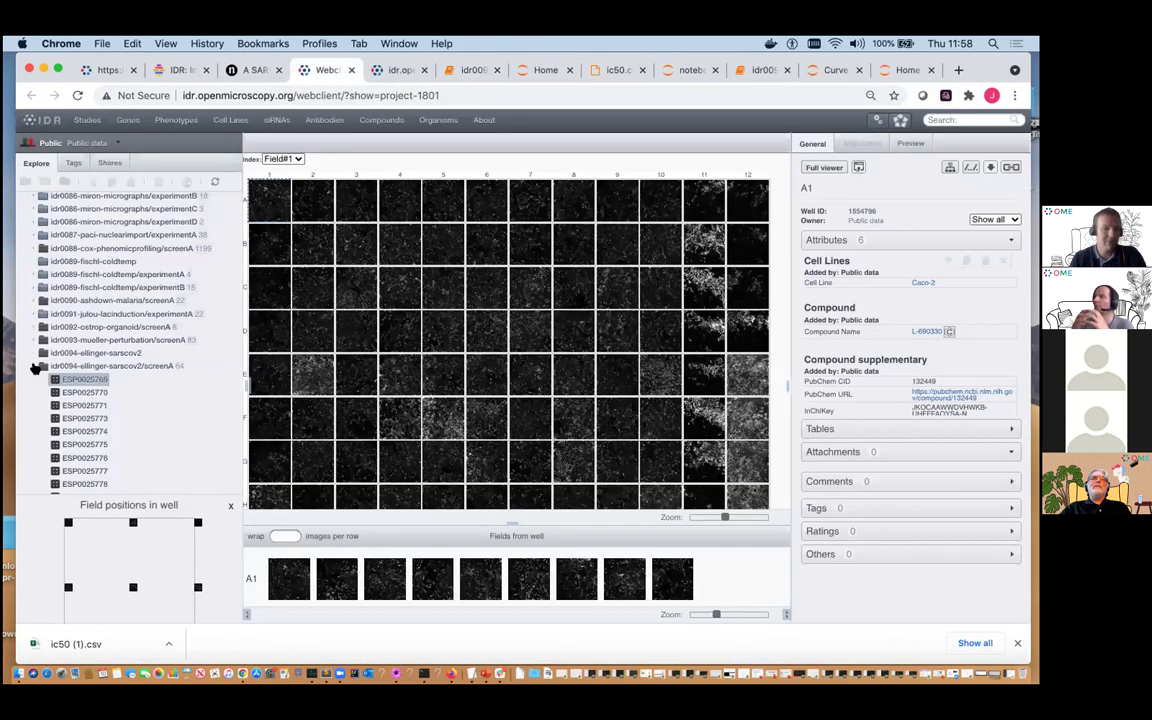
{"action": "scroll", "coordinate": [60, 290], "scroll_direction": "up", "scroll_amount": 5}
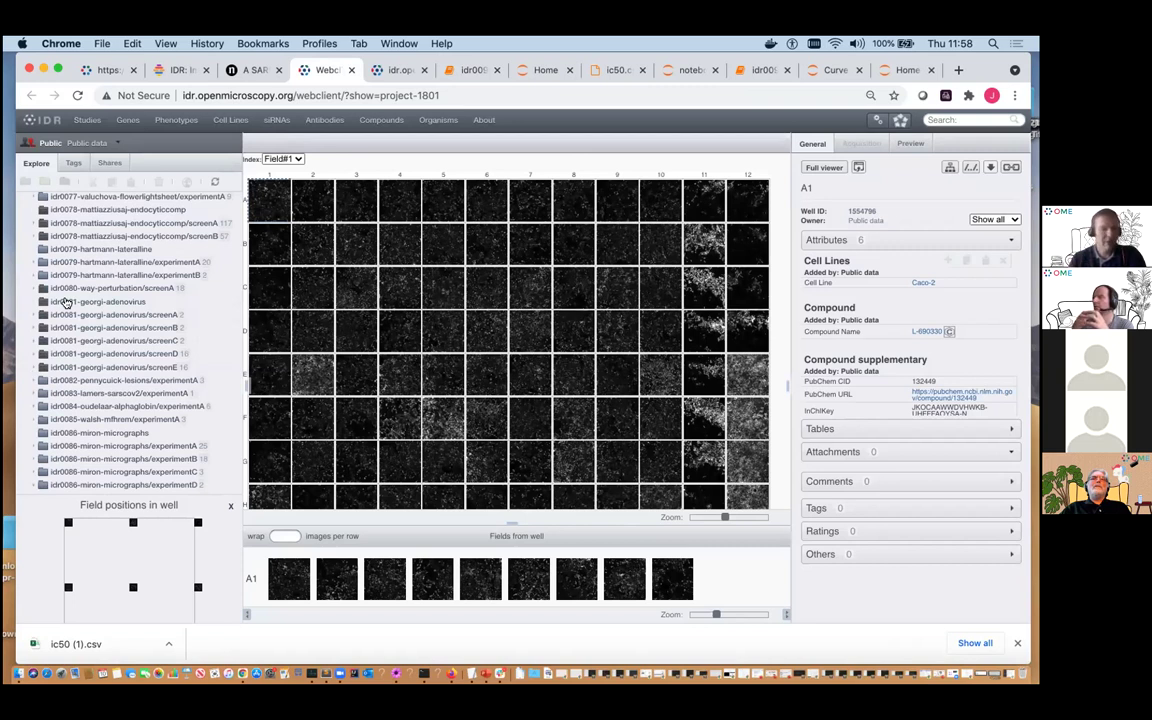
{"action": "scroll", "coordinate": [65, 302], "scroll_direction": "up", "scroll_amount": 15}
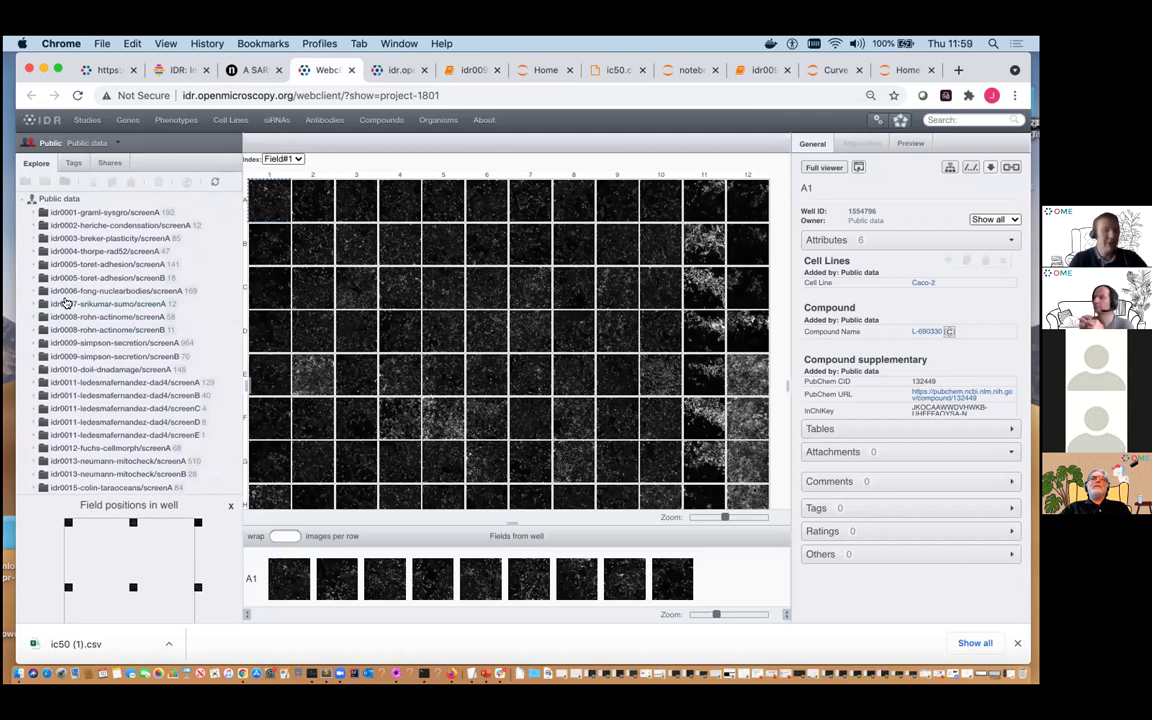
{"action": "left_click", "coordinate": [770, 70]}
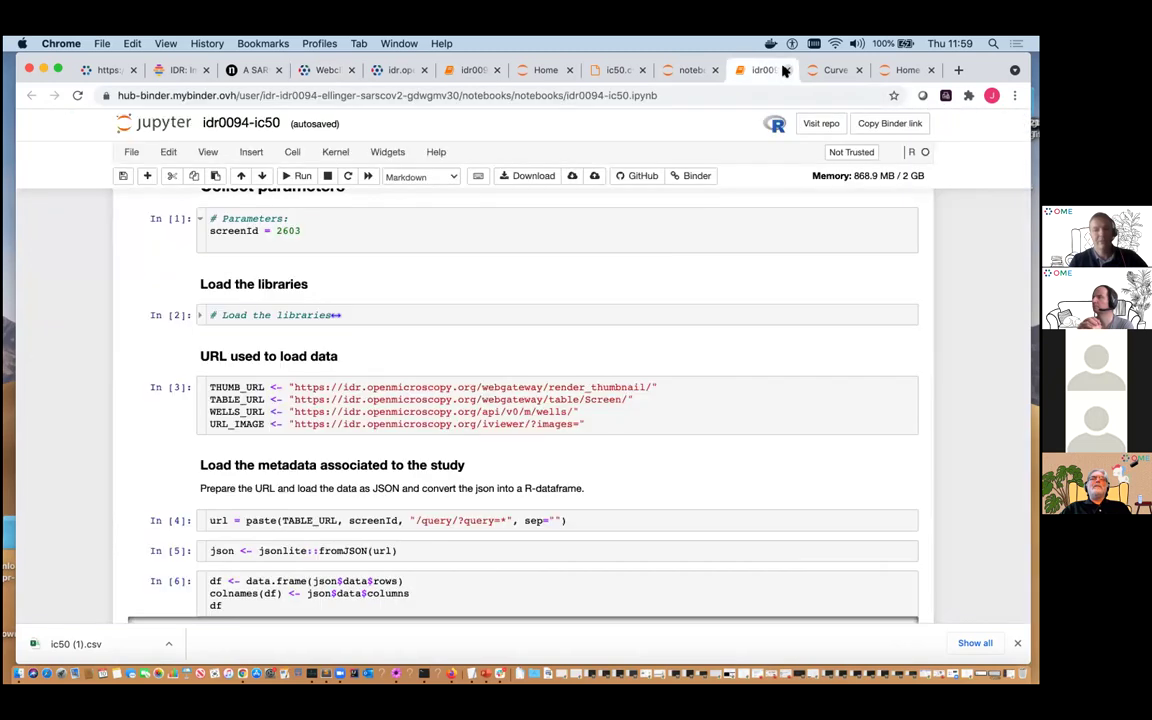
Close the Curve notebook and return to the start of the idr-notebooks file list in Jupyter.
{"action": "left_click", "coordinate": [858, 70]}
{"action": "key", "text": "super+w"}
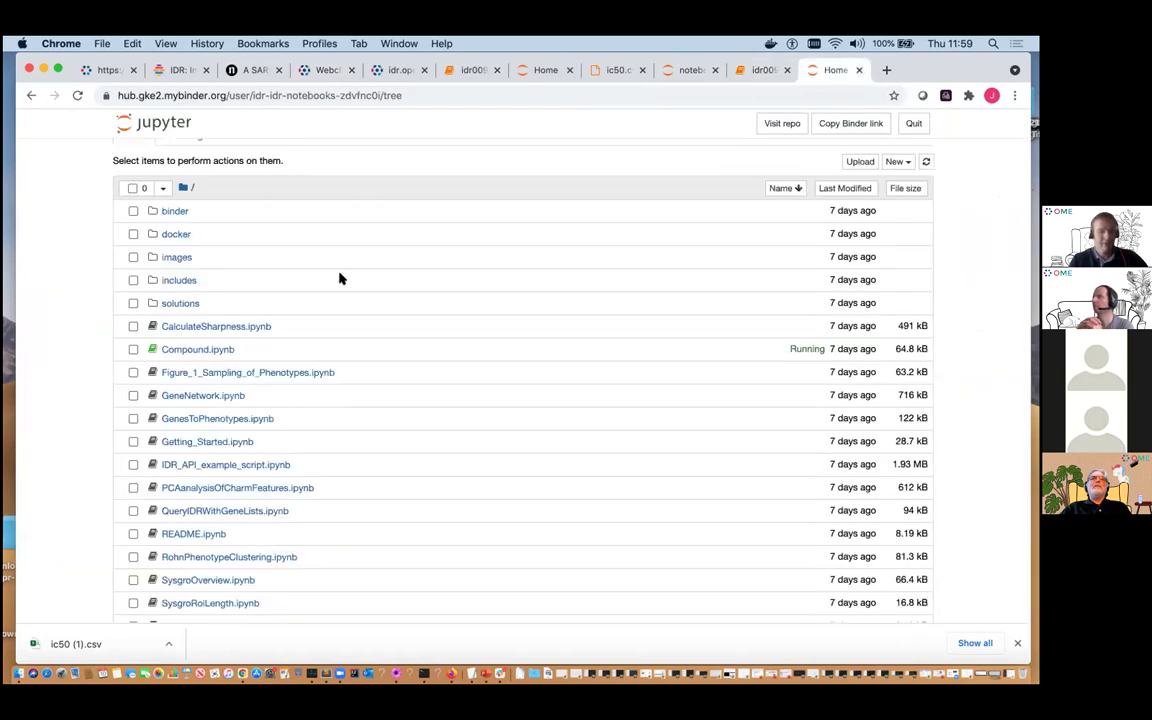
{"action": "scroll", "coordinate": [228, 355], "scroll_direction": "up", "scroll_amount": 2}
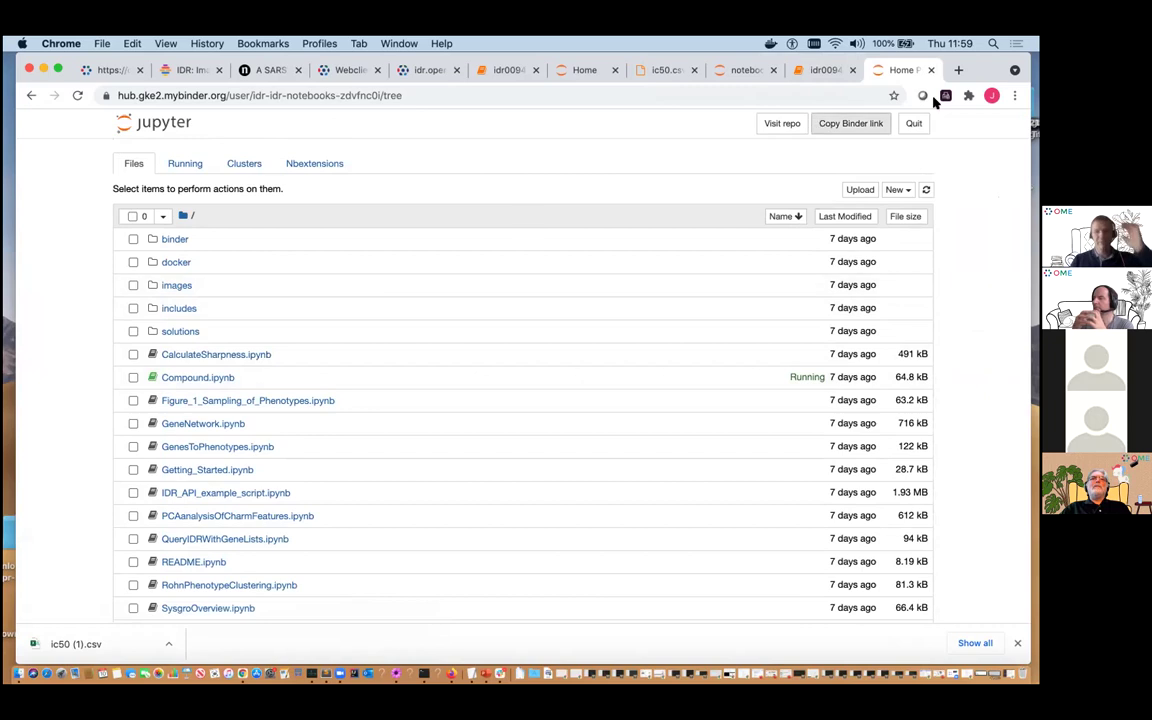
Open the GitHub repository github.com/IDR/idr-notebooks in a new browser tab.
{"action": "left_click", "coordinate": [957, 70]}
{"action": "type", "text": "github.com/IDR/idr0094-ellinger-sarscov2"}
{"action": "key", "text": "Return"}
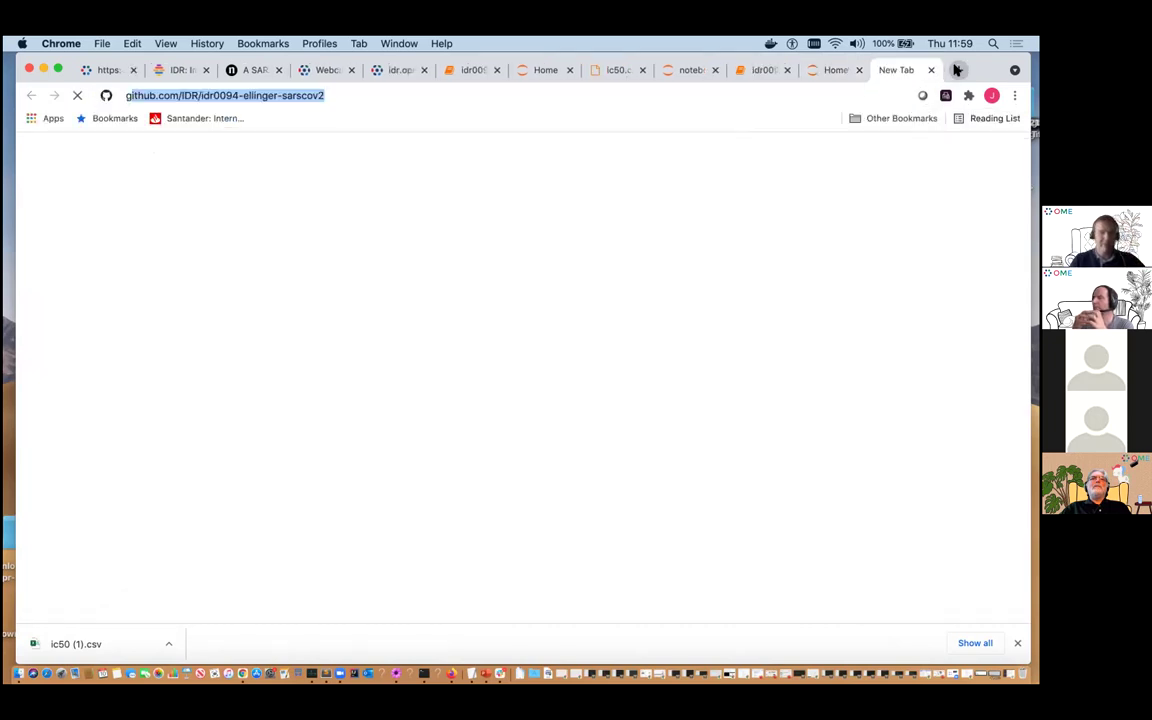
{"action": "key", "text": "Right"}
{"action": "left_click", "coordinate": [198, 96], "text": "shift"}
{"action": "type", "text": "idr-n"}
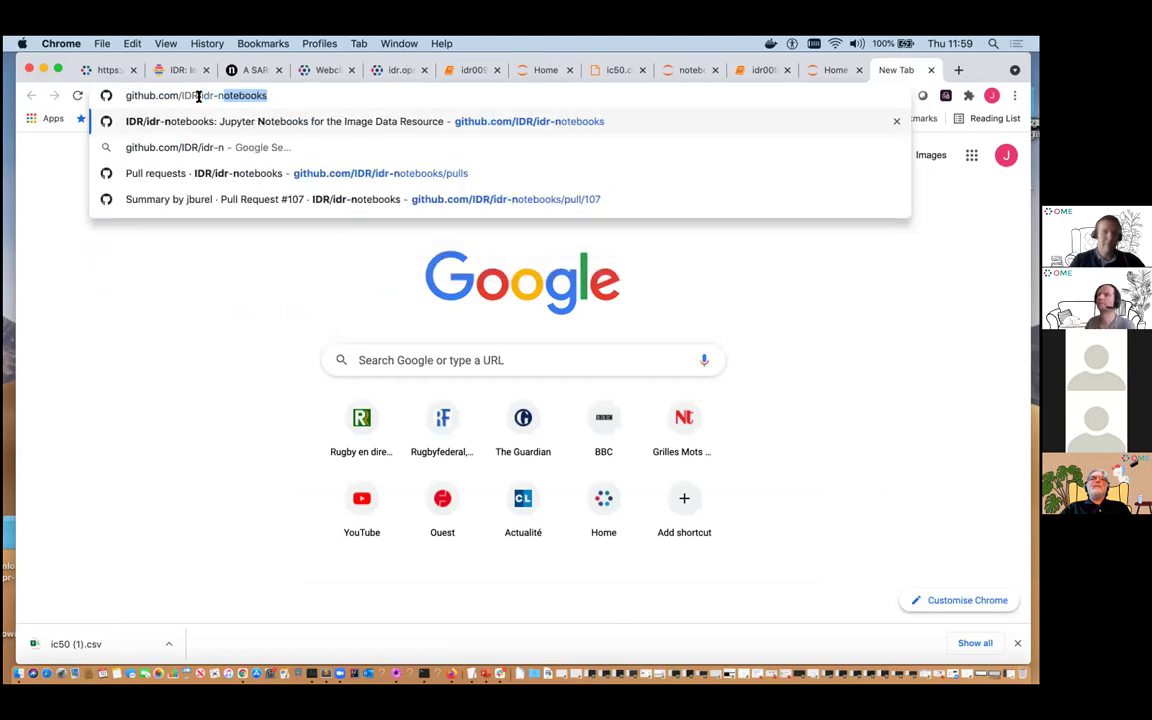
{"action": "key", "text": "Return"}
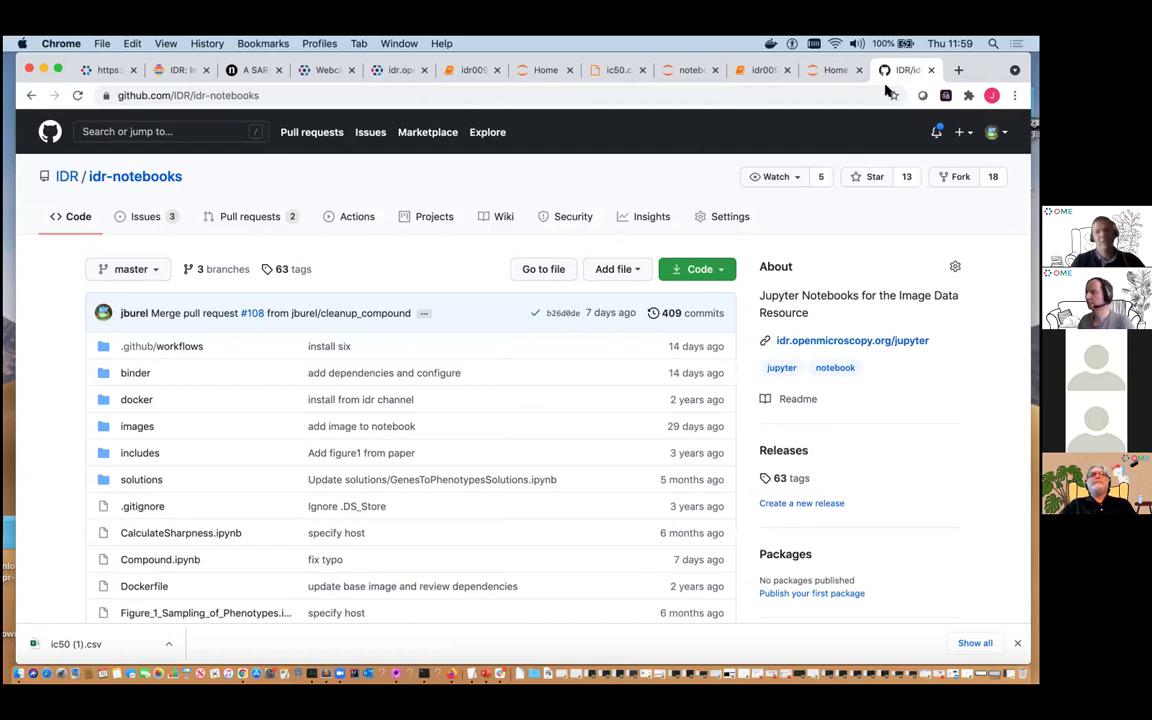
{"action": "left_click", "coordinate": [955, 70]}
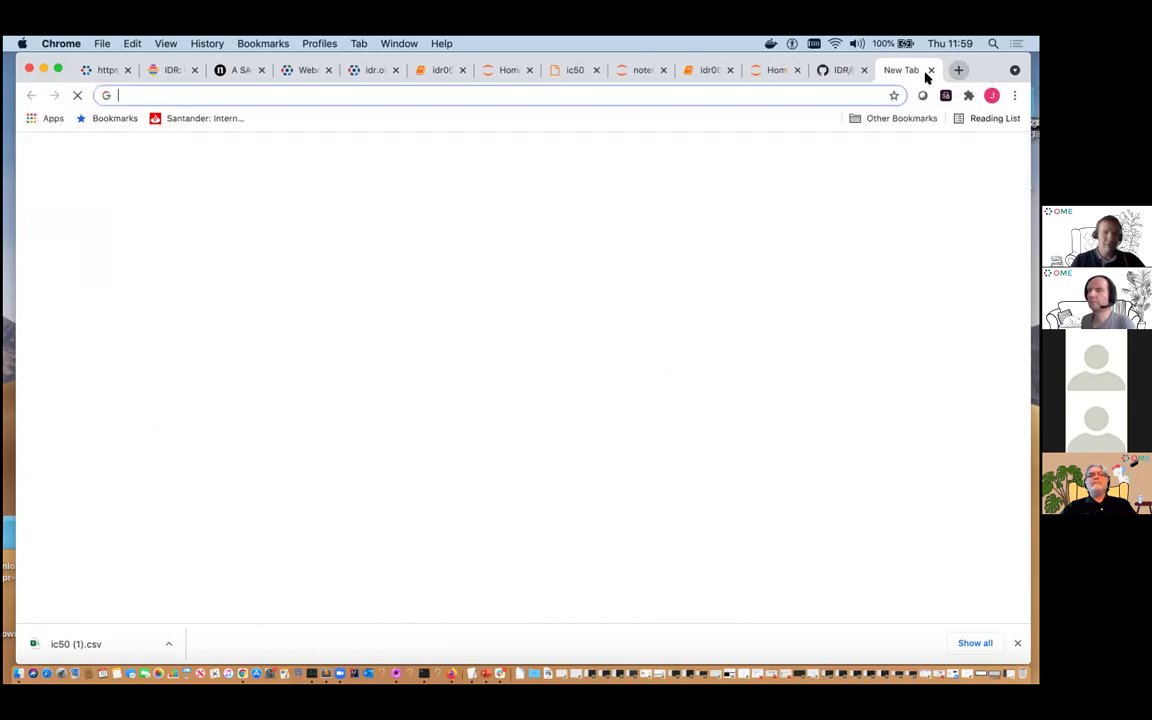
{"action": "key", "text": "super+w"}
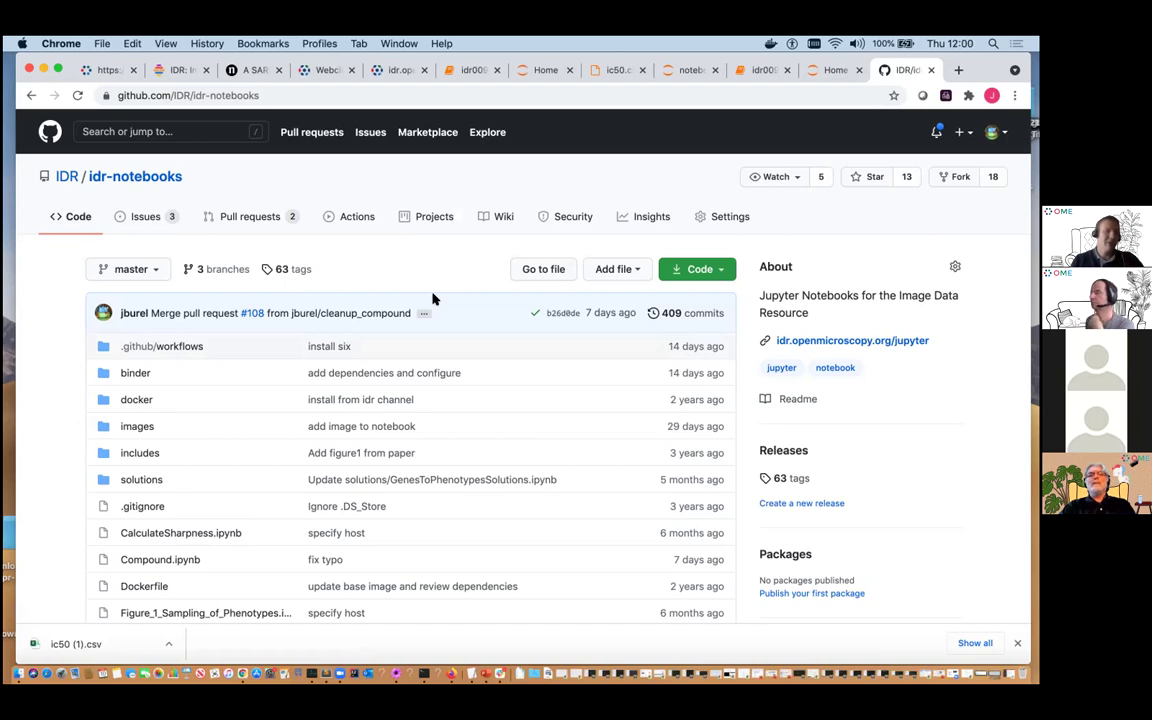
Try to open Compound.ipynb from the existing idr-notebooks Binder session, and load the mybinder.org home page in its place.
{"action": "left_click", "coordinate": [833, 69]}
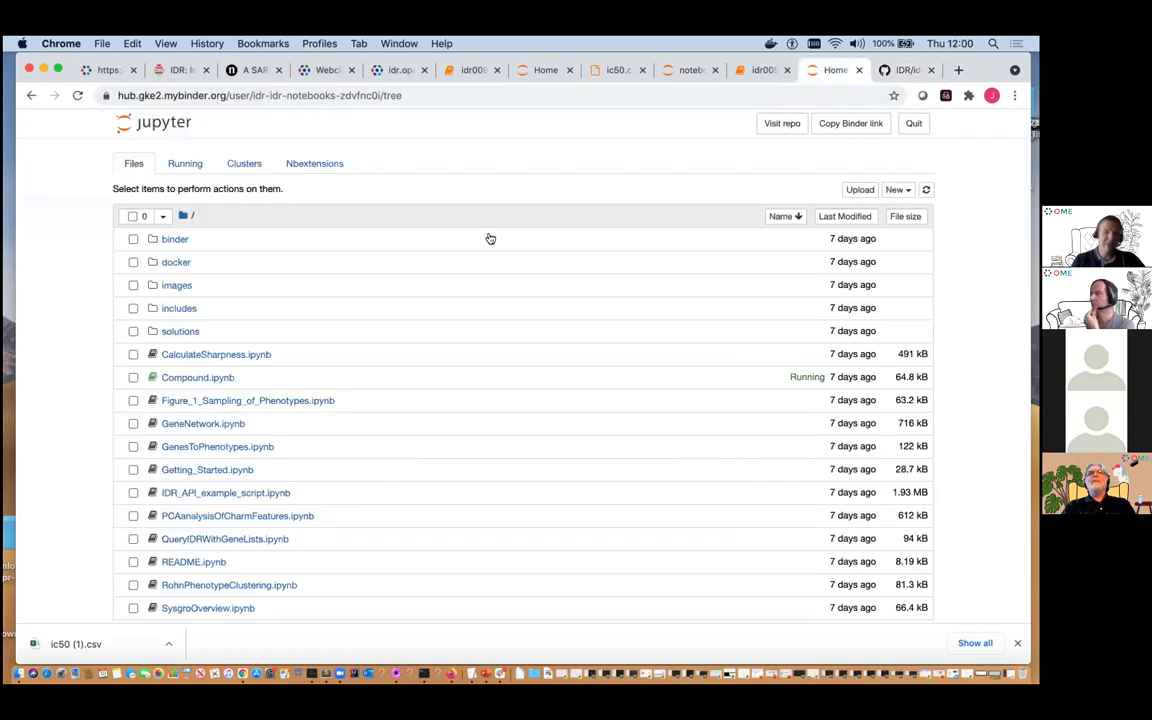
{"action": "left_click", "coordinate": [199, 376]}
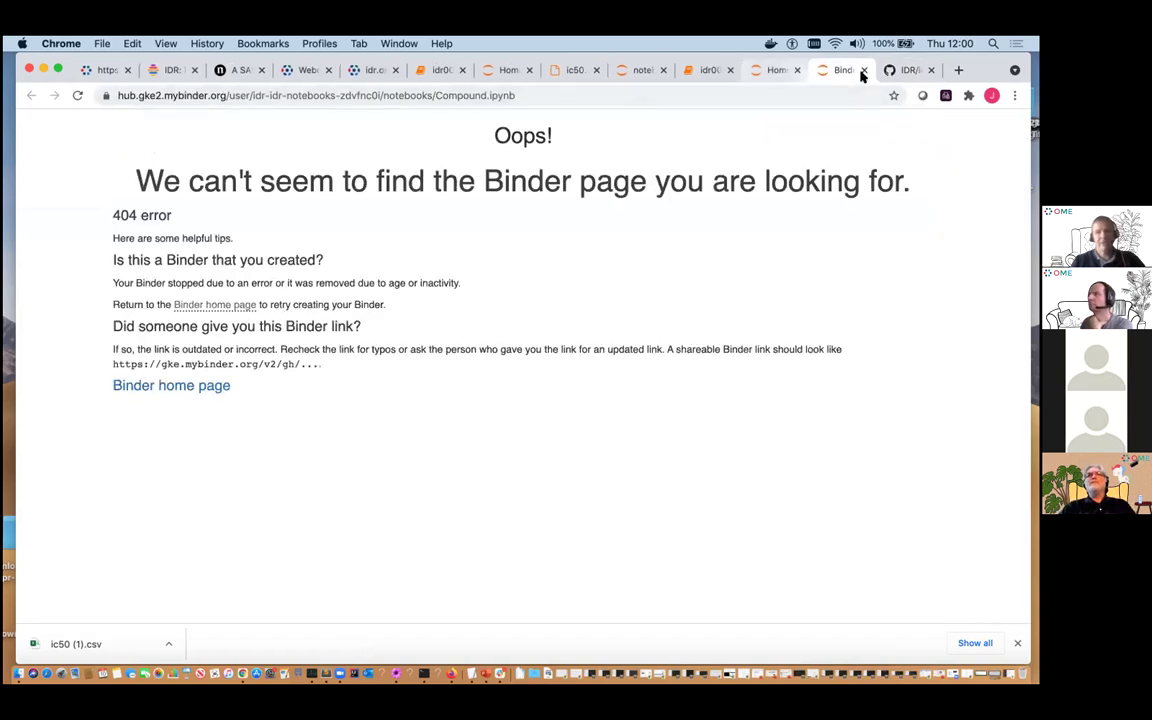
{"action": "left_click", "coordinate": [666, 96]}
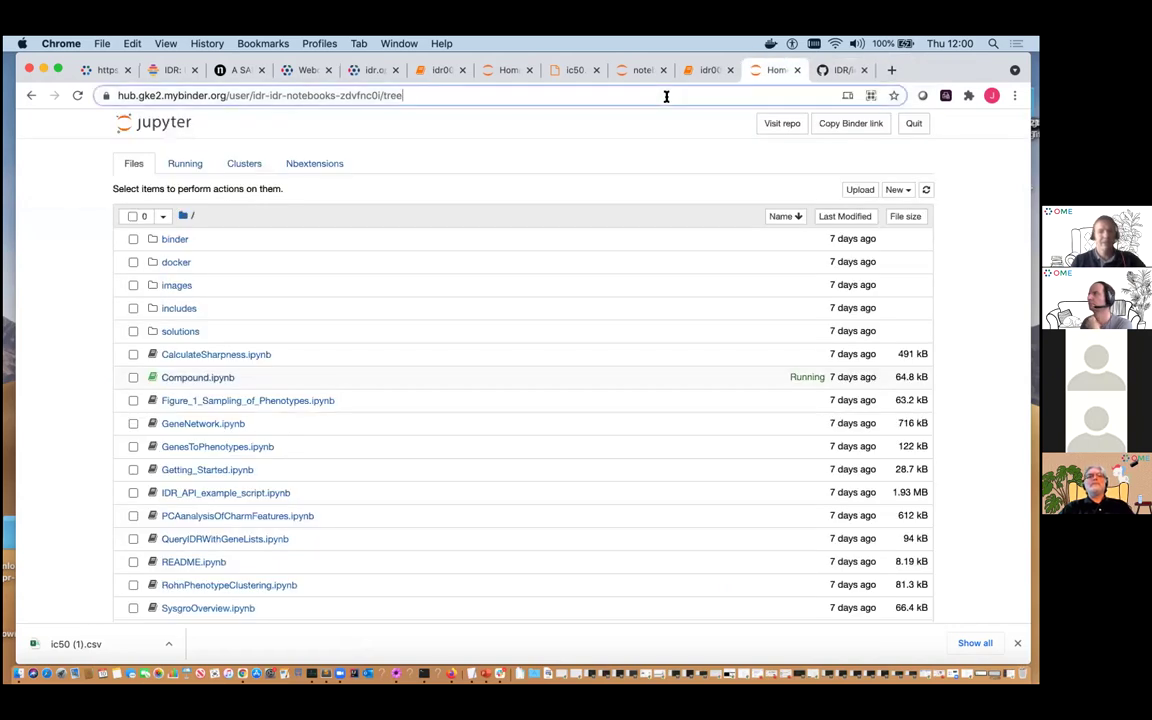
{"action": "type", "text": "my"}
{"action": "key", "text": "Return"}
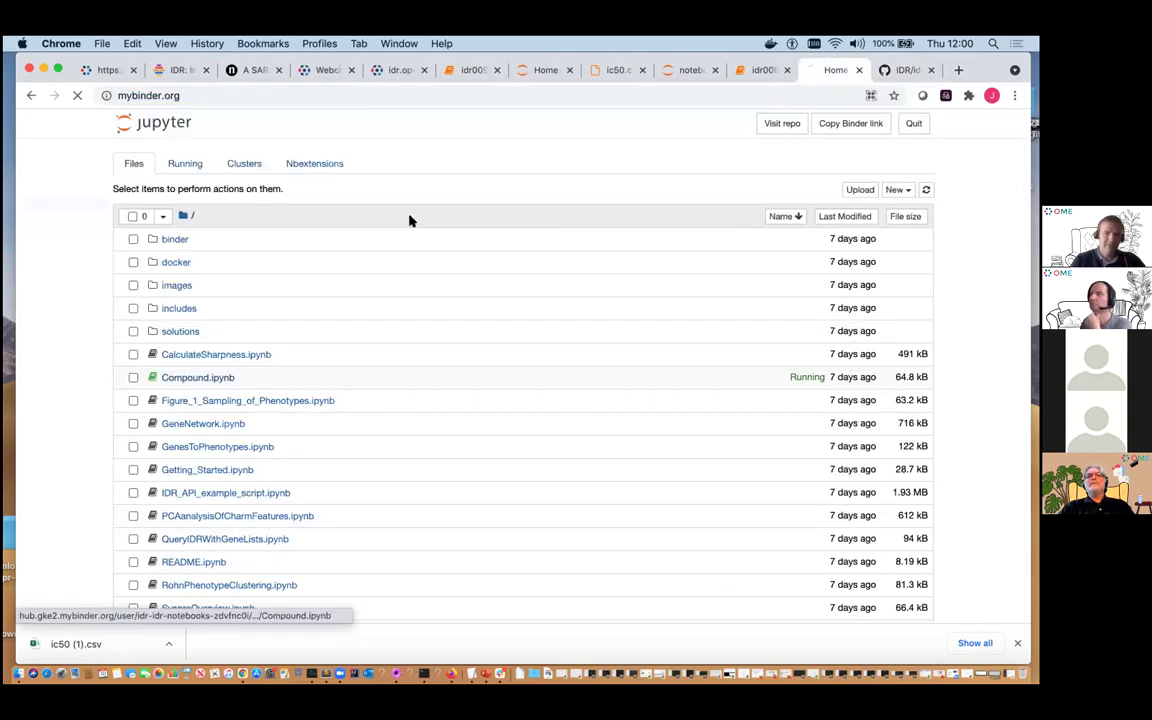
Launch a new Binder session of IDR/idr-notebooks from the GitHub repository's README and show the build logs.
{"action": "left_click", "coordinate": [905, 69]}
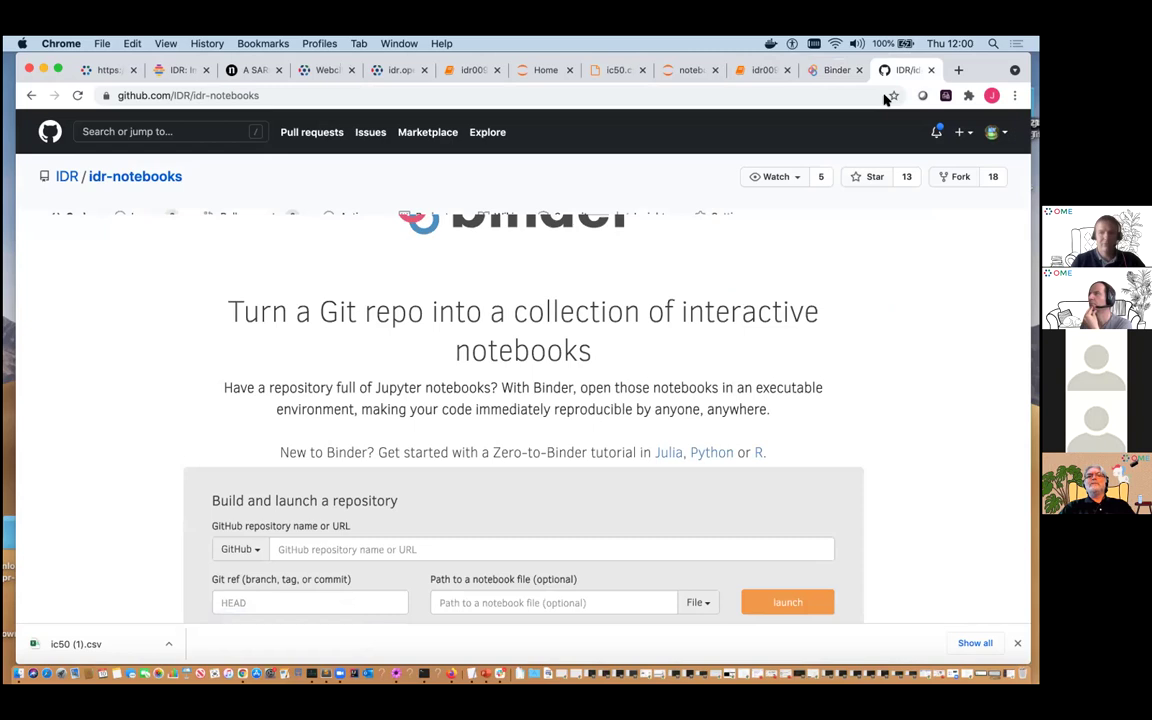
{"action": "scroll", "coordinate": [596, 267], "scroll_direction": "down", "scroll_amount": 5}
{"action": "scroll", "coordinate": [593, 270], "scroll_direction": "down", "scroll_amount": 1}
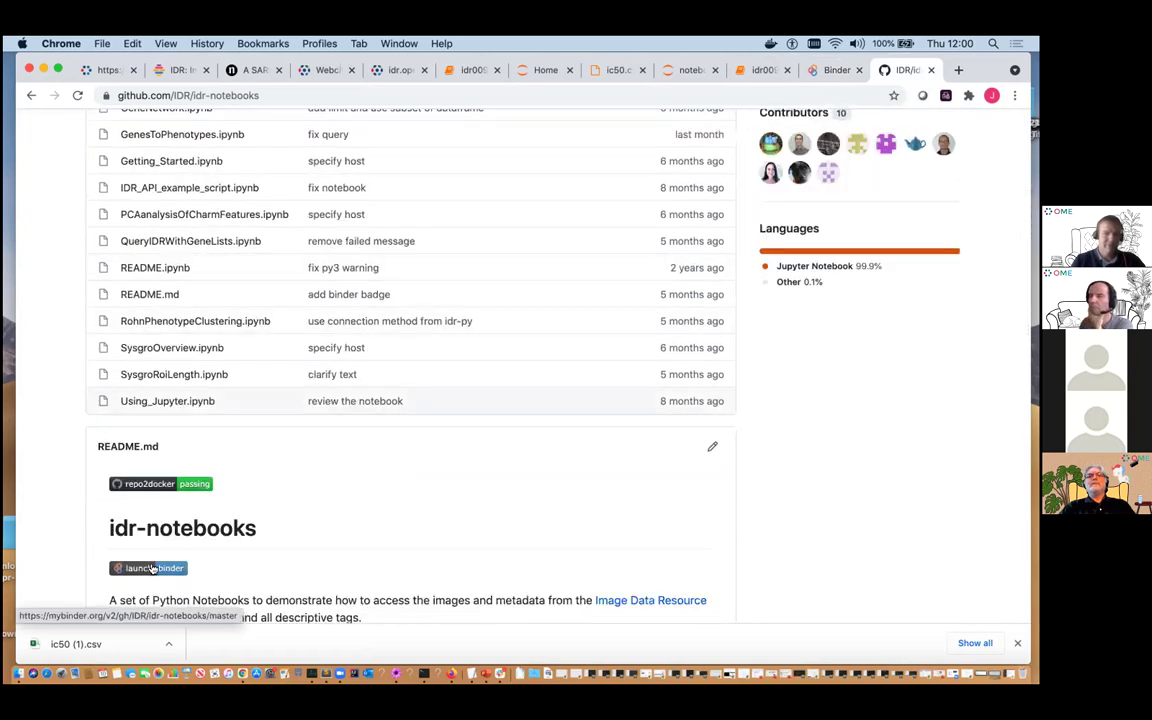
{"action": "left_click", "coordinate": [152, 568]}
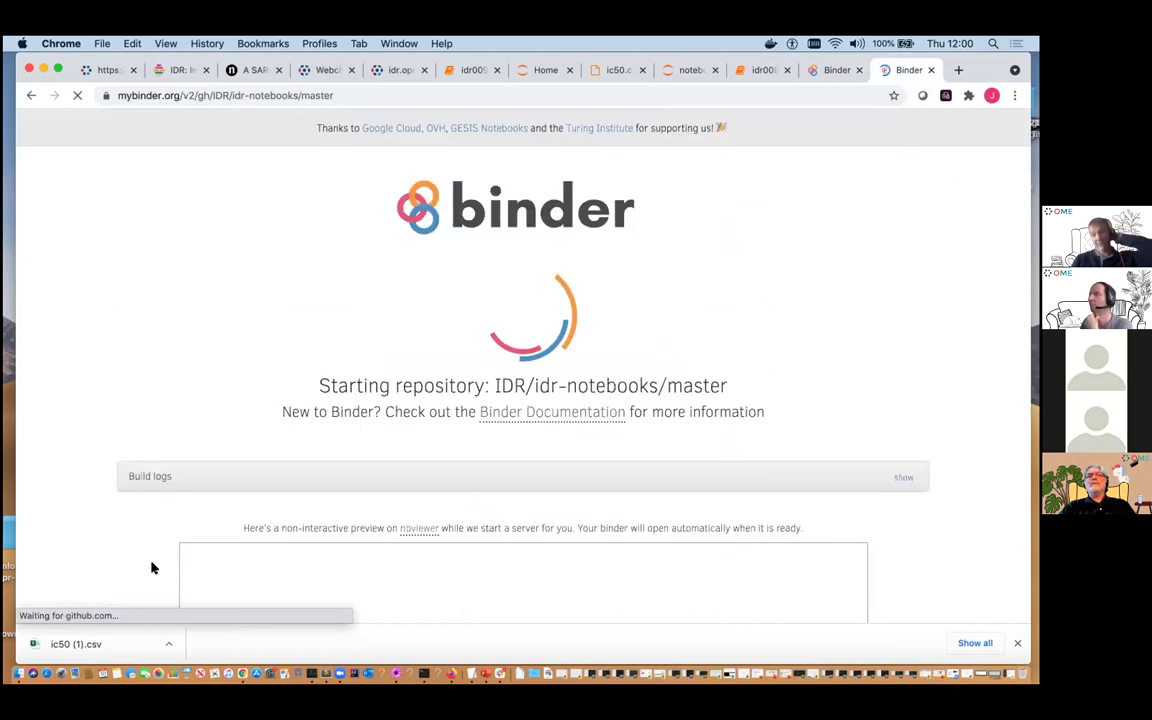
{"action": "scroll", "coordinate": [309, 378], "scroll_direction": "down", "scroll_amount": 4}
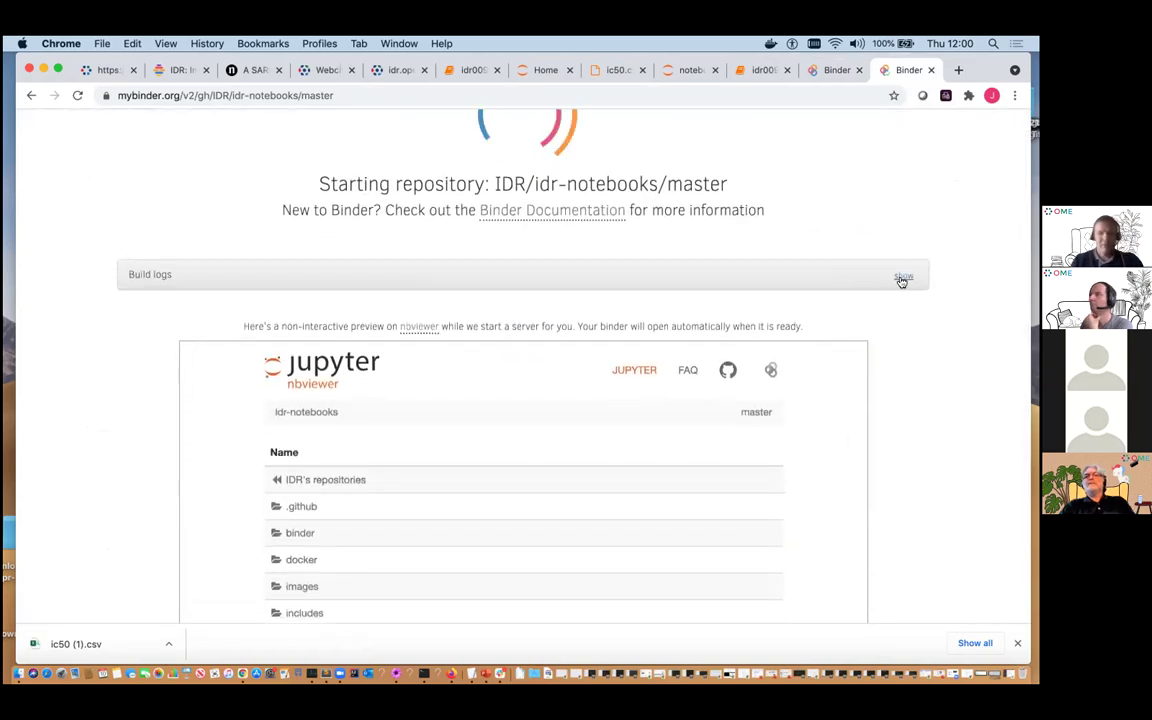
{"action": "left_click", "coordinate": [904, 276]}
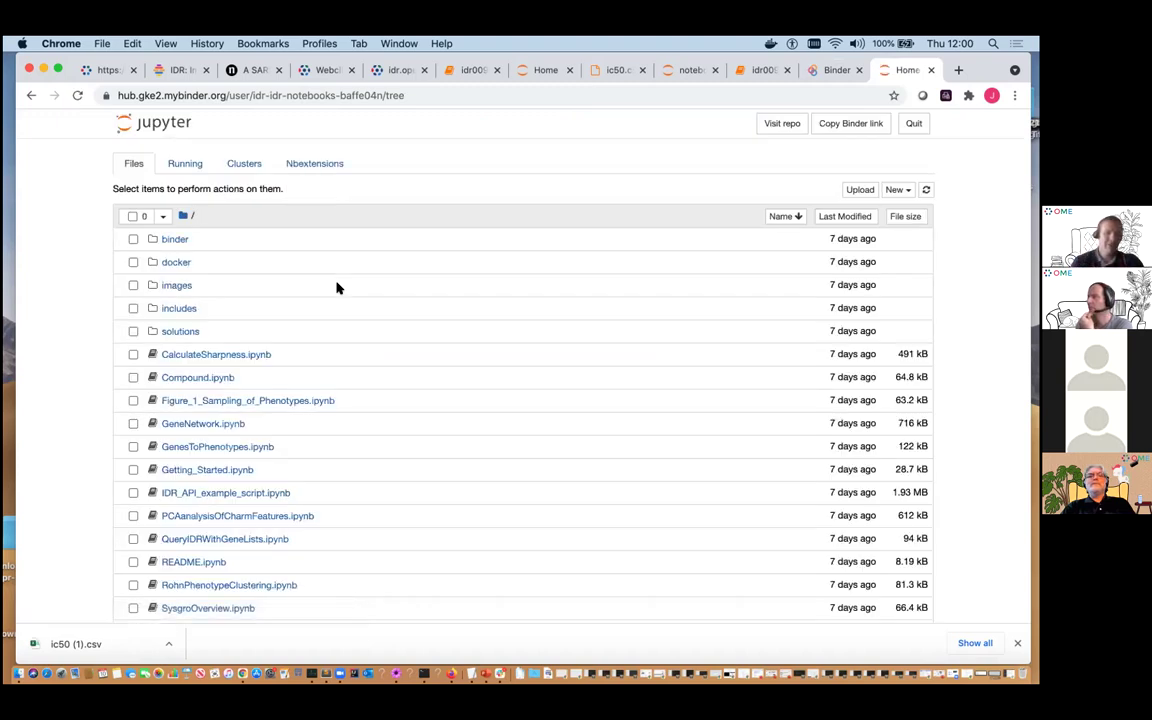
Open Compound.ipynb from the new session's file list and read its introduction.
{"action": "left_click", "coordinate": [179, 377]}
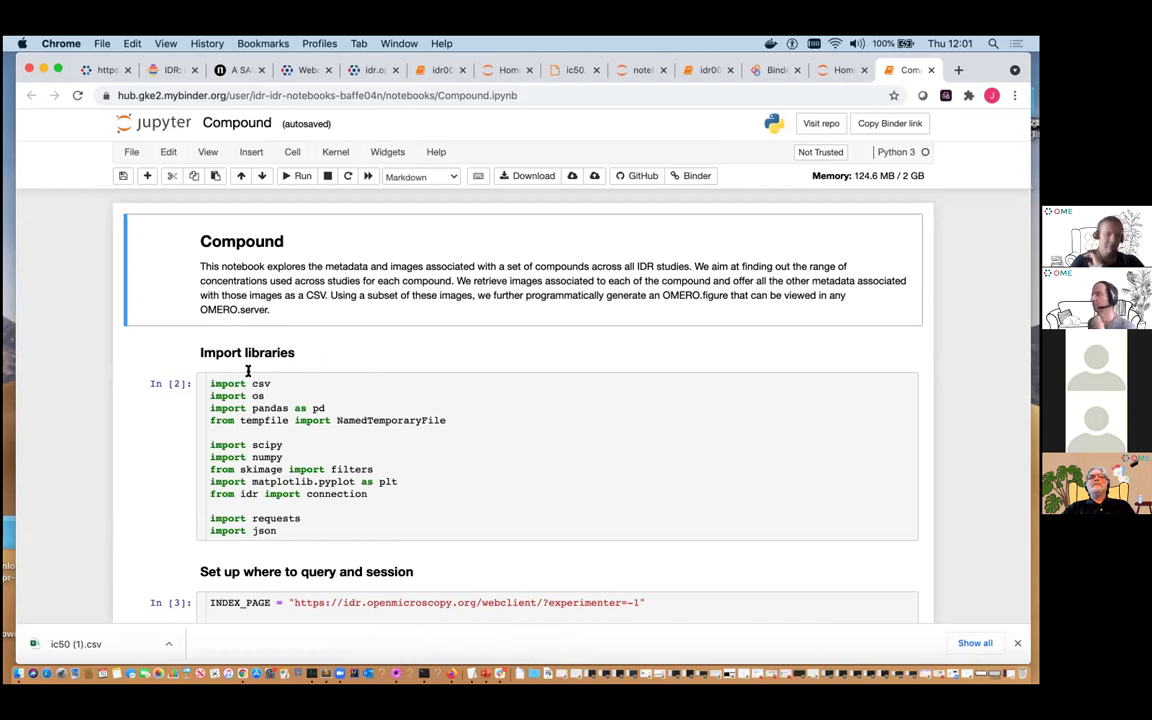
{"action": "scroll", "coordinate": [231, 330], "scroll_direction": "down", "scroll_amount": 2}
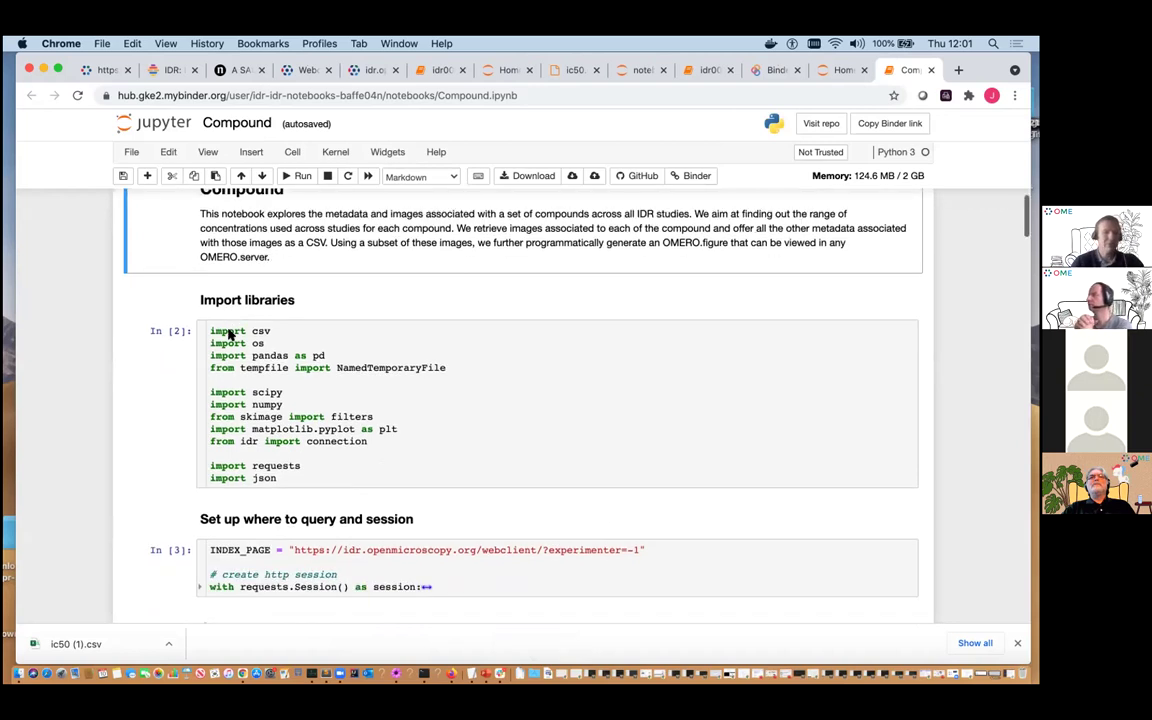
{"action": "scroll", "coordinate": [231, 334], "scroll_direction": "up", "scroll_amount": 1}
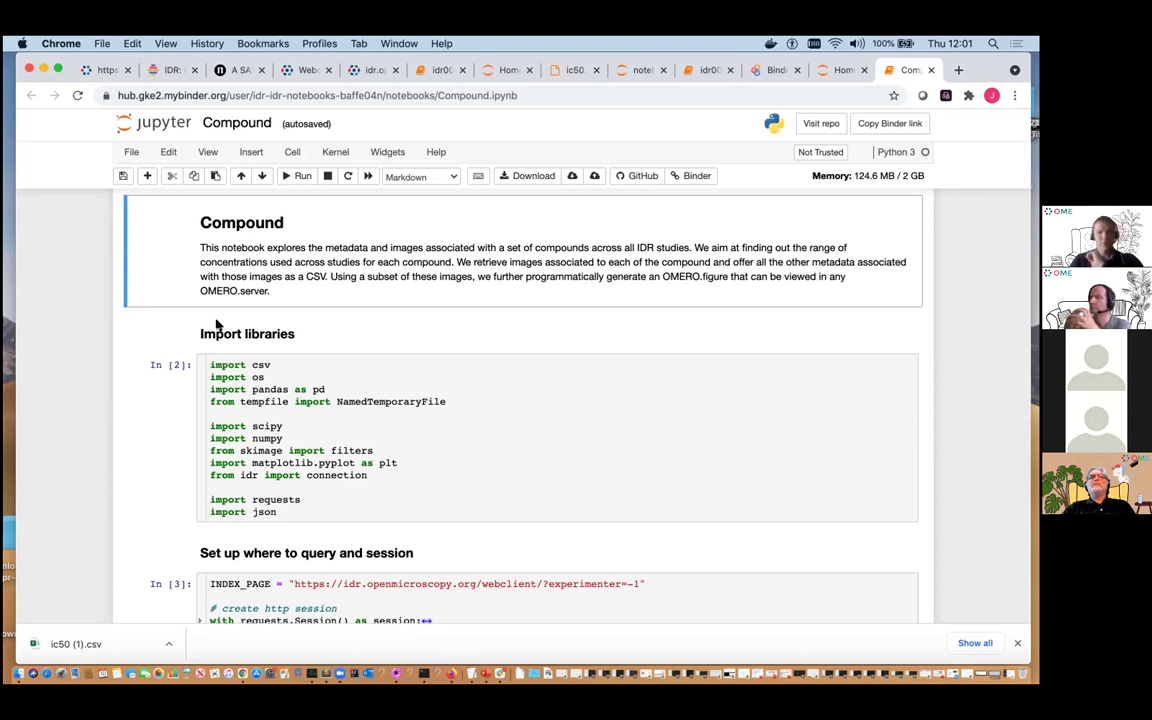
{"action": "scroll", "coordinate": [212, 333], "scroll_direction": "down", "scroll_amount": 2}
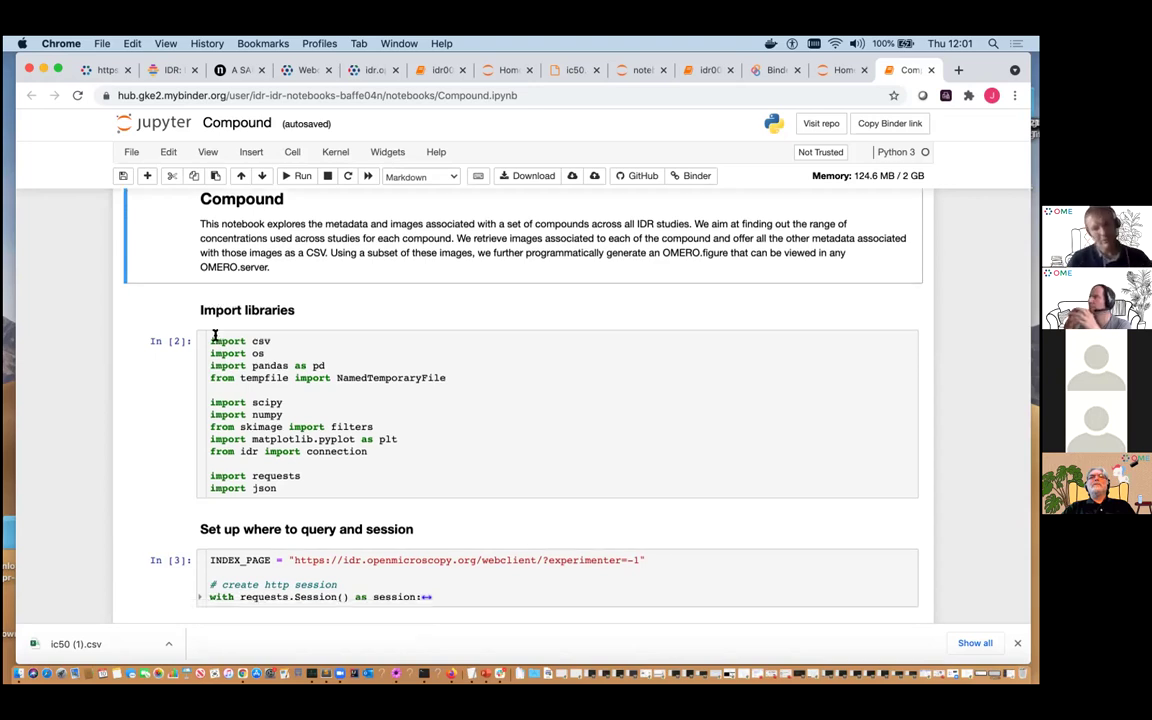
{"action": "scroll", "coordinate": [213, 335], "scroll_direction": "up", "scroll_amount": 2}
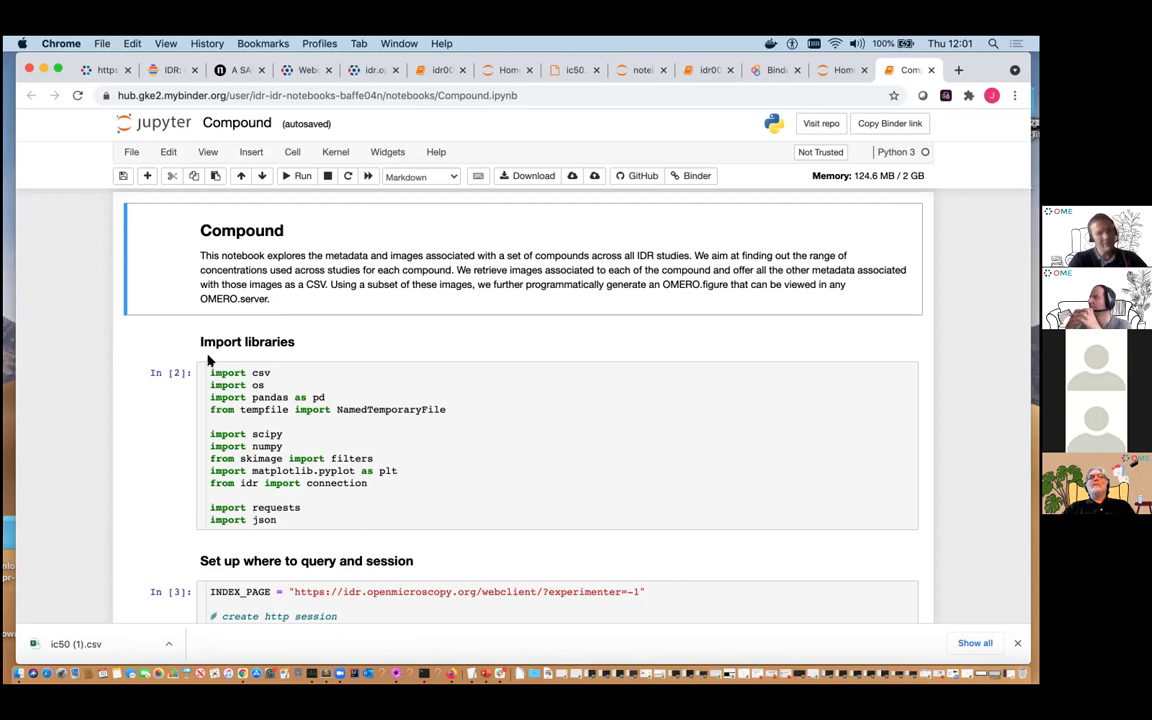
Run the Compound notebook's introduction and "Import libraries" cells.
{"action": "scroll", "coordinate": [208, 360], "scroll_direction": "down", "scroll_amount": 3}
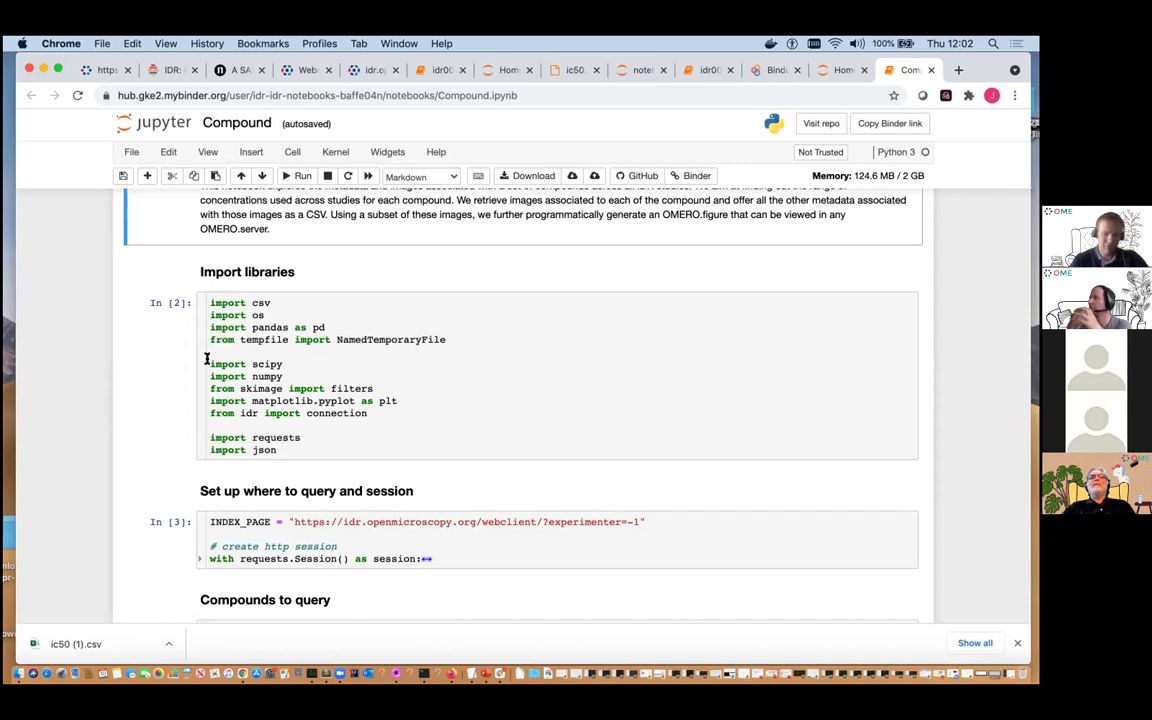
{"action": "left_click", "coordinate": [301, 177]}
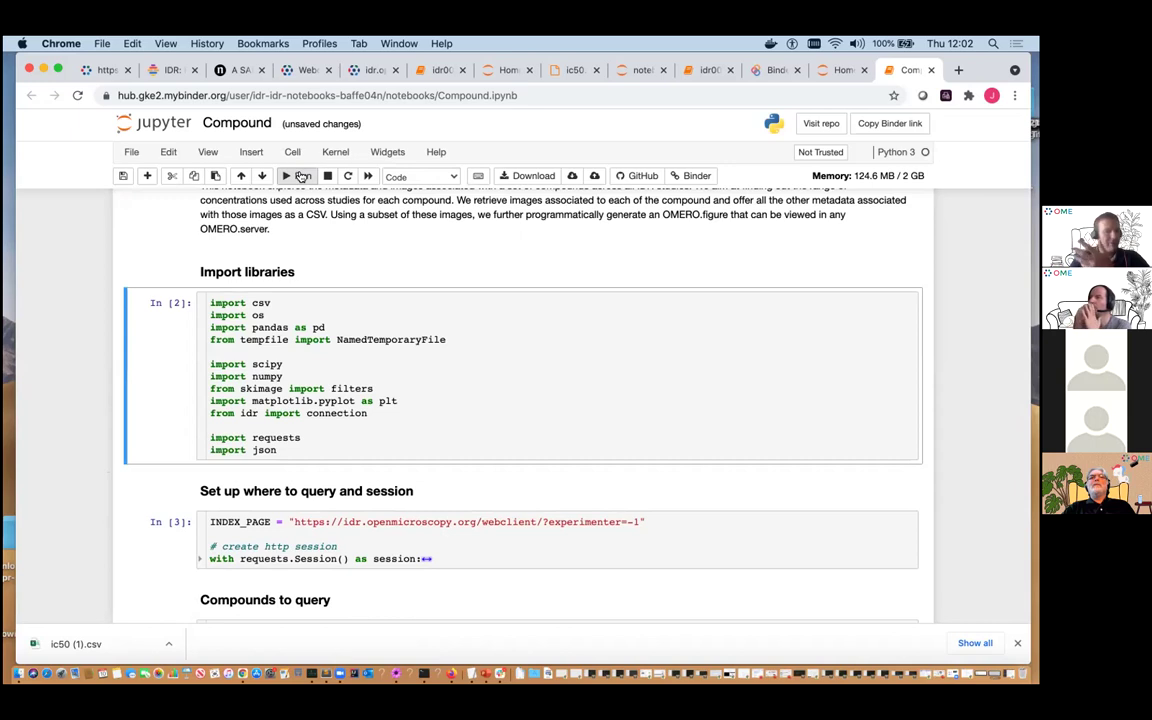
{"action": "left_click", "coordinate": [301, 177]}
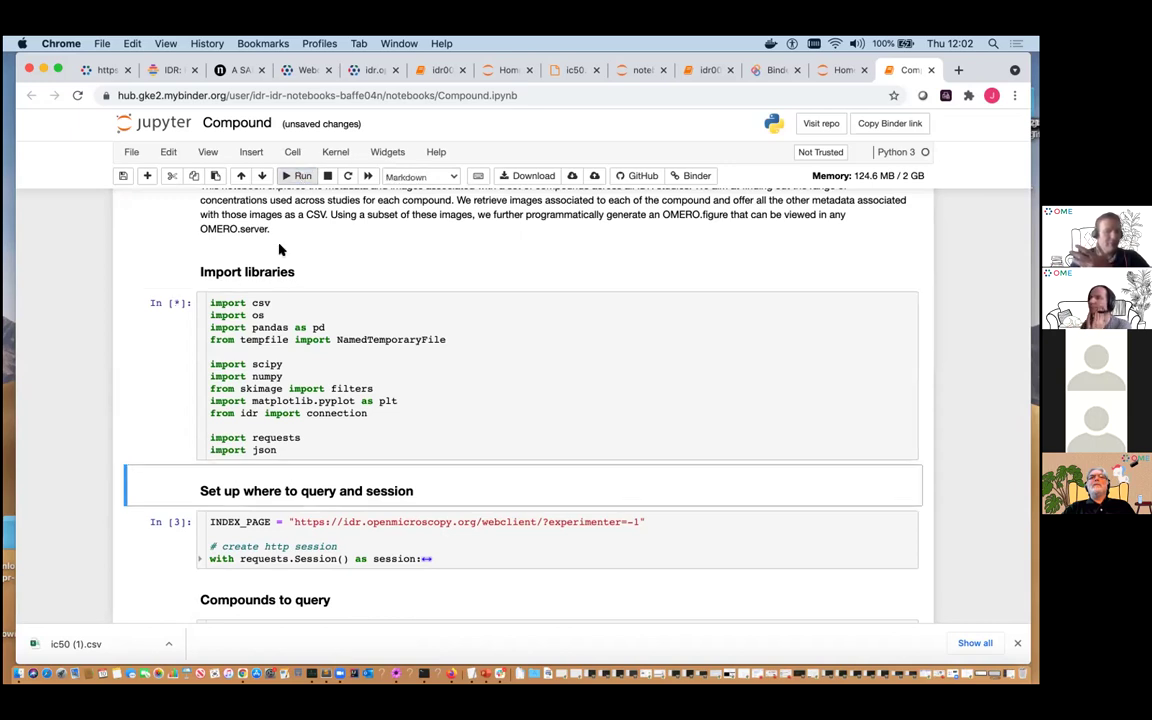
{"action": "scroll", "coordinate": [208, 320], "scroll_direction": "down", "scroll_amount": 2}
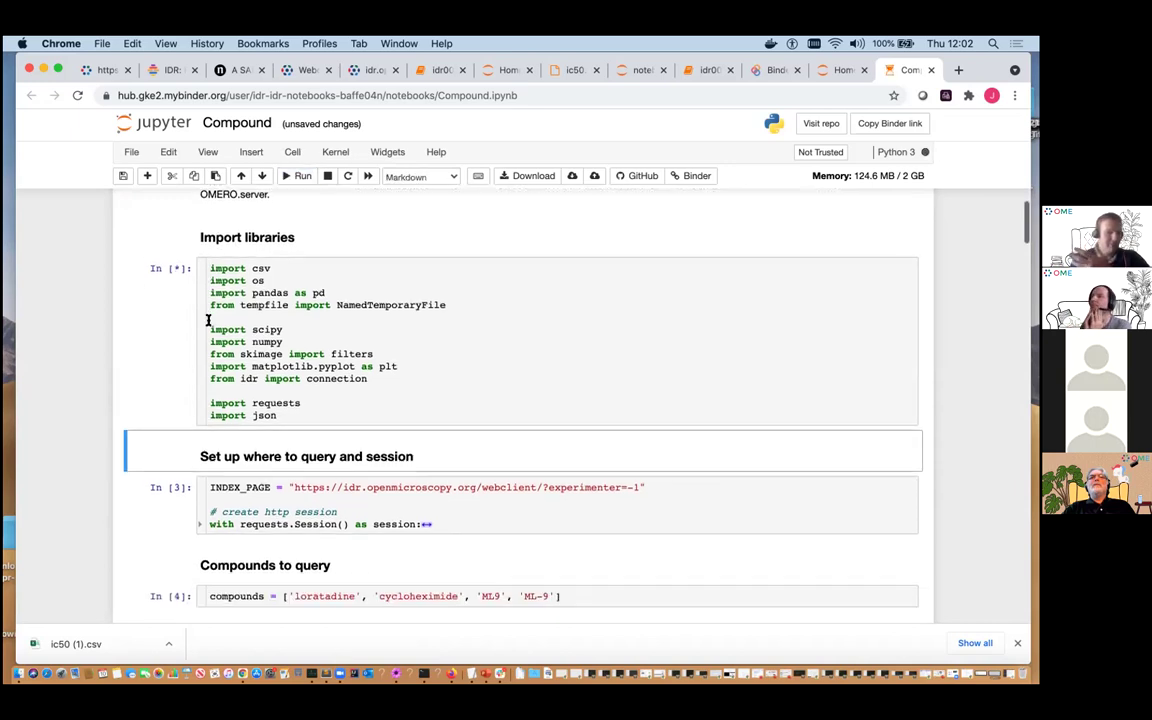
{"action": "scroll", "coordinate": [208, 320], "scroll_direction": "up", "scroll_amount": 1}
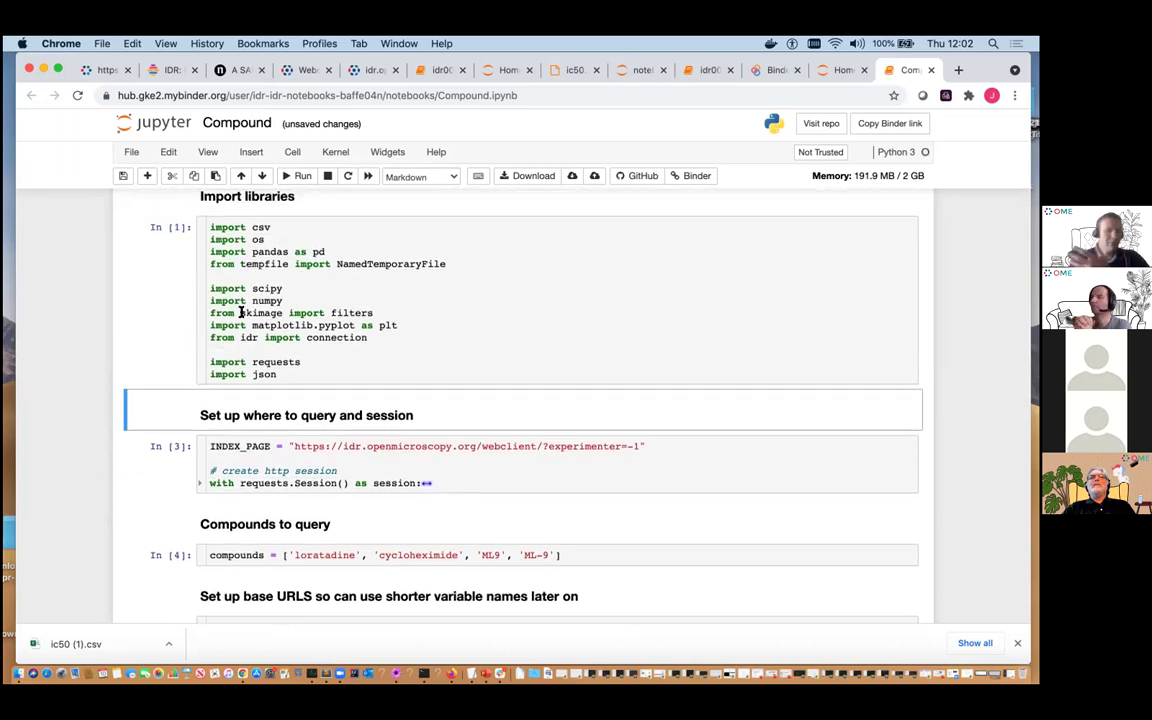
Run the "Set up where to query and session" heading and its code cell to create the HTTP session.
{"action": "scroll", "coordinate": [267, 333], "scroll_direction": "down", "scroll_amount": 3}
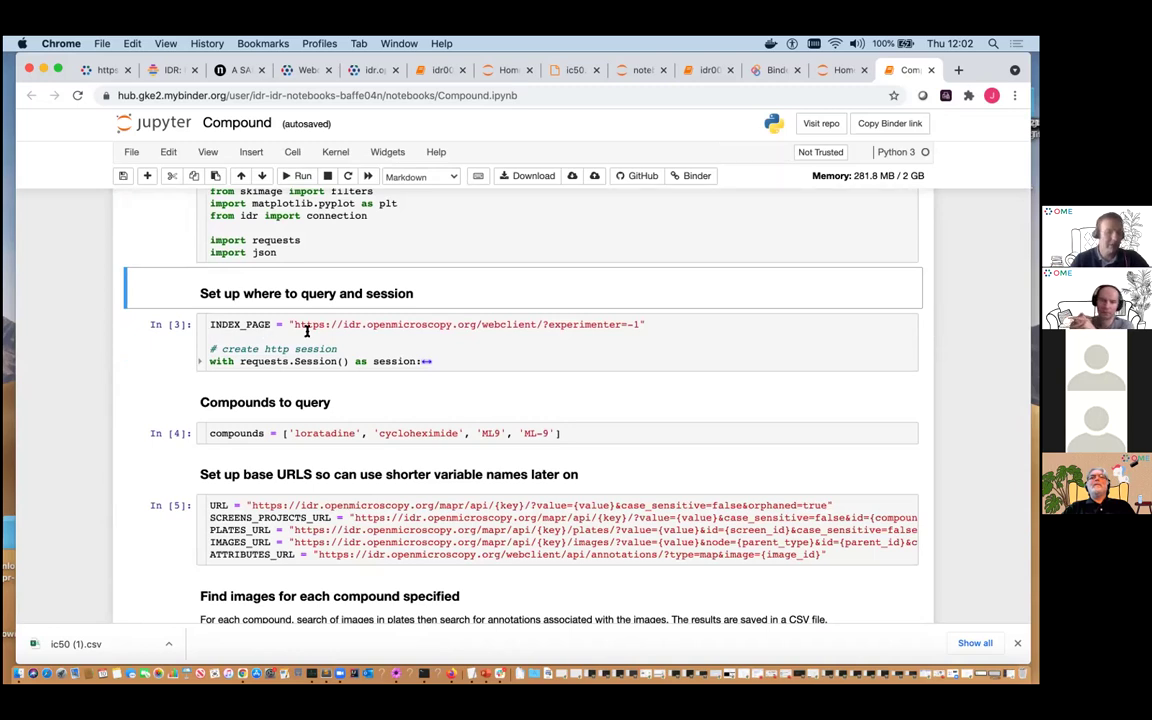
{"action": "left_click", "coordinate": [296, 177]}
{"action": "left_click", "coordinate": [296, 177]}
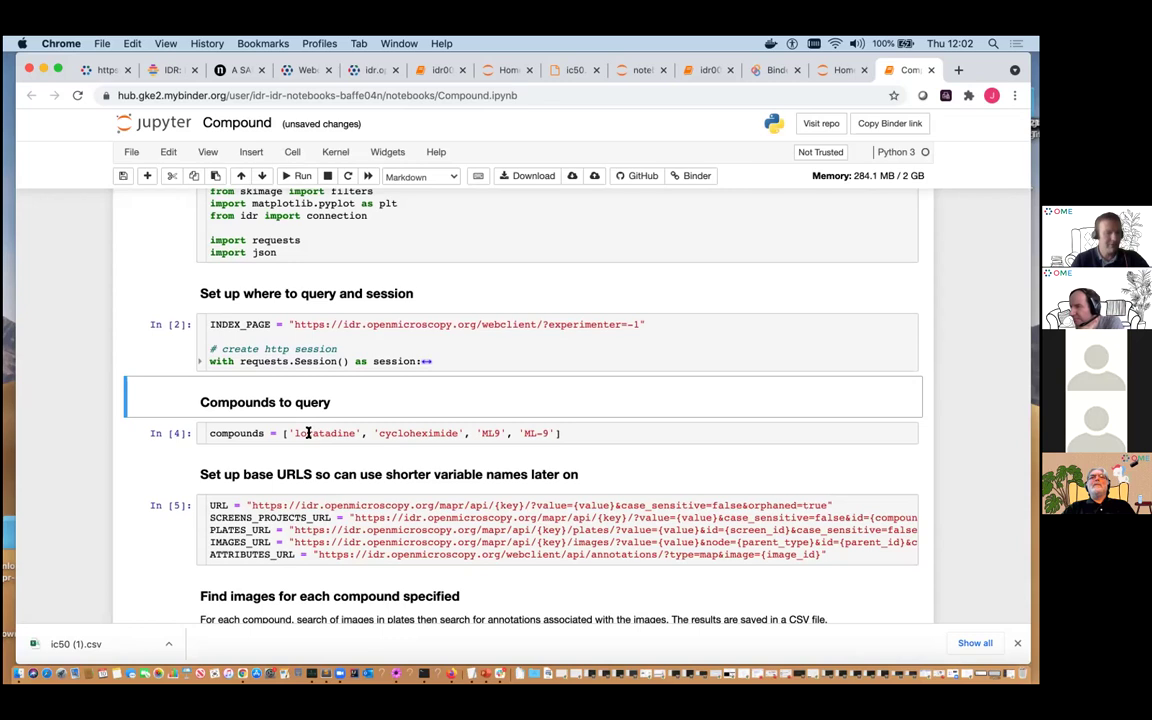
Examine the "Compounds to query" list by marking the names loratadine, ML9 and ML-9 in turn.
{"action": "double_click", "coordinate": [308, 432]}
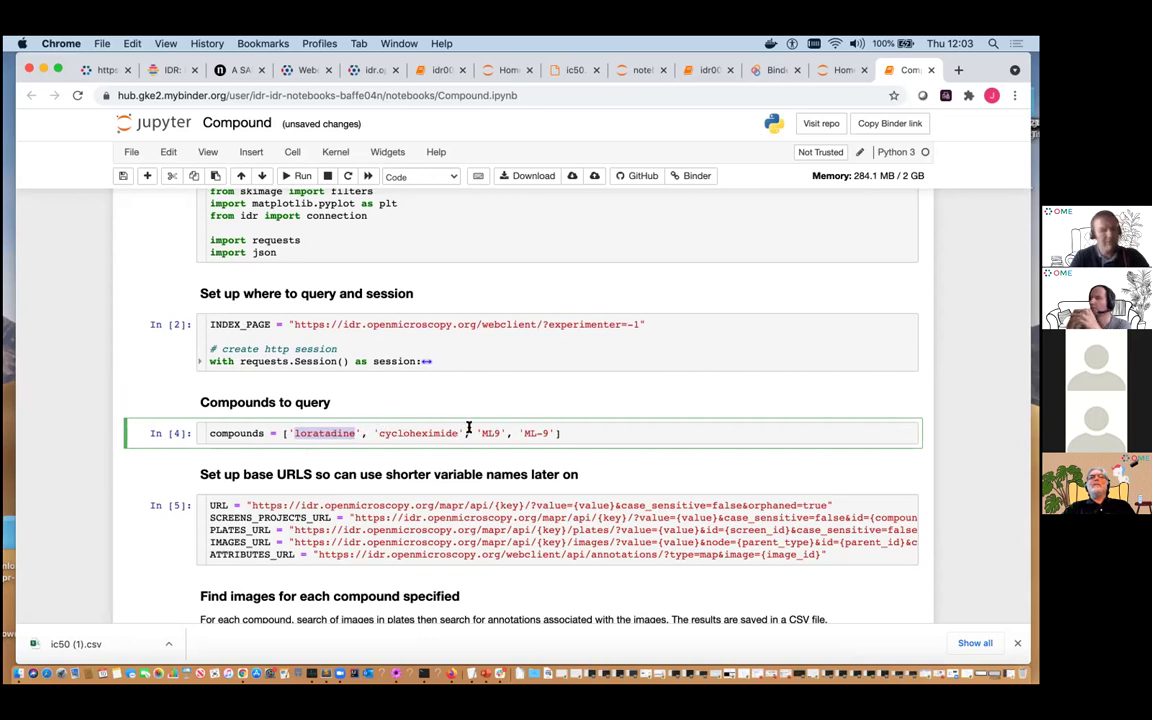
{"action": "scroll", "coordinate": [466, 430], "scroll_direction": "down", "scroll_amount": 2}
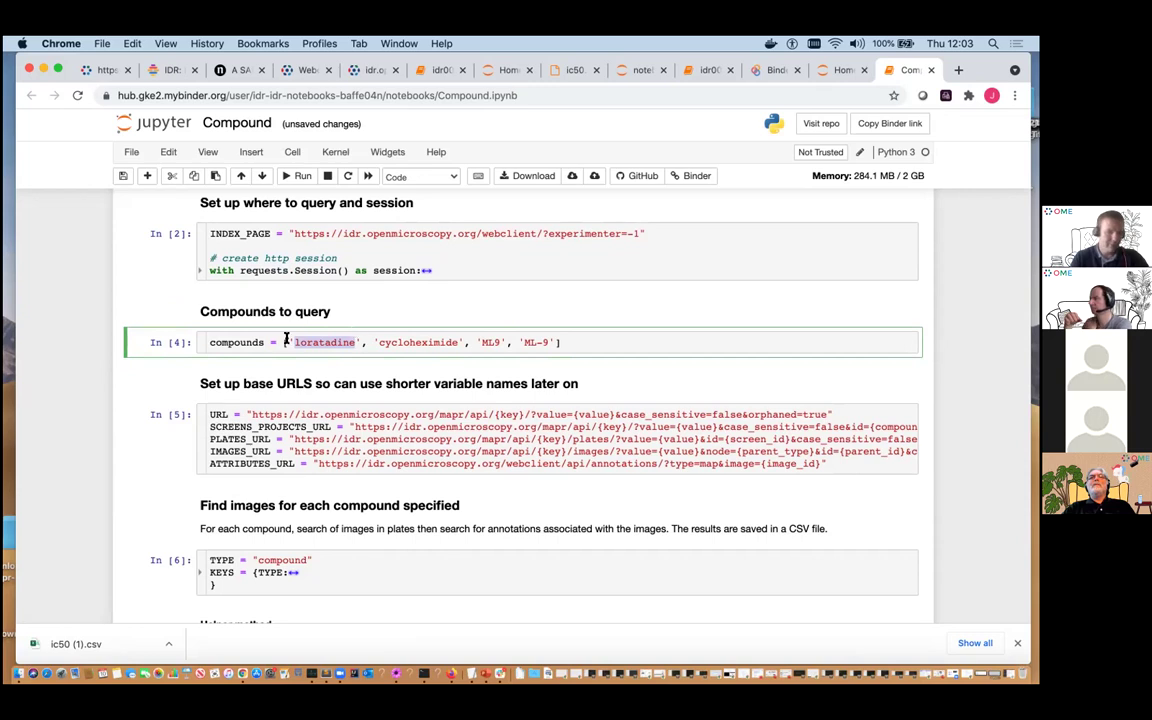
{"action": "left_click", "coordinate": [490, 342]}
{"action": "double_click", "coordinate": [490, 342]}
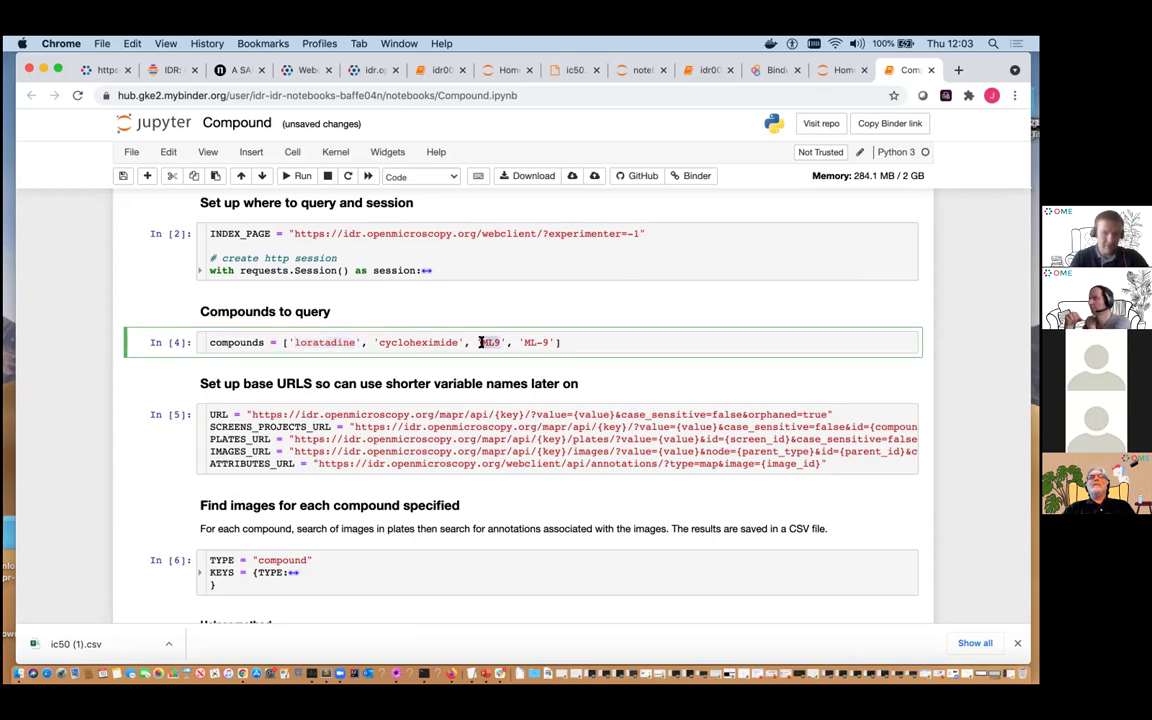
{"action": "left_click_drag", "start_coordinate": [496, 342], "coordinate": [545, 342]}
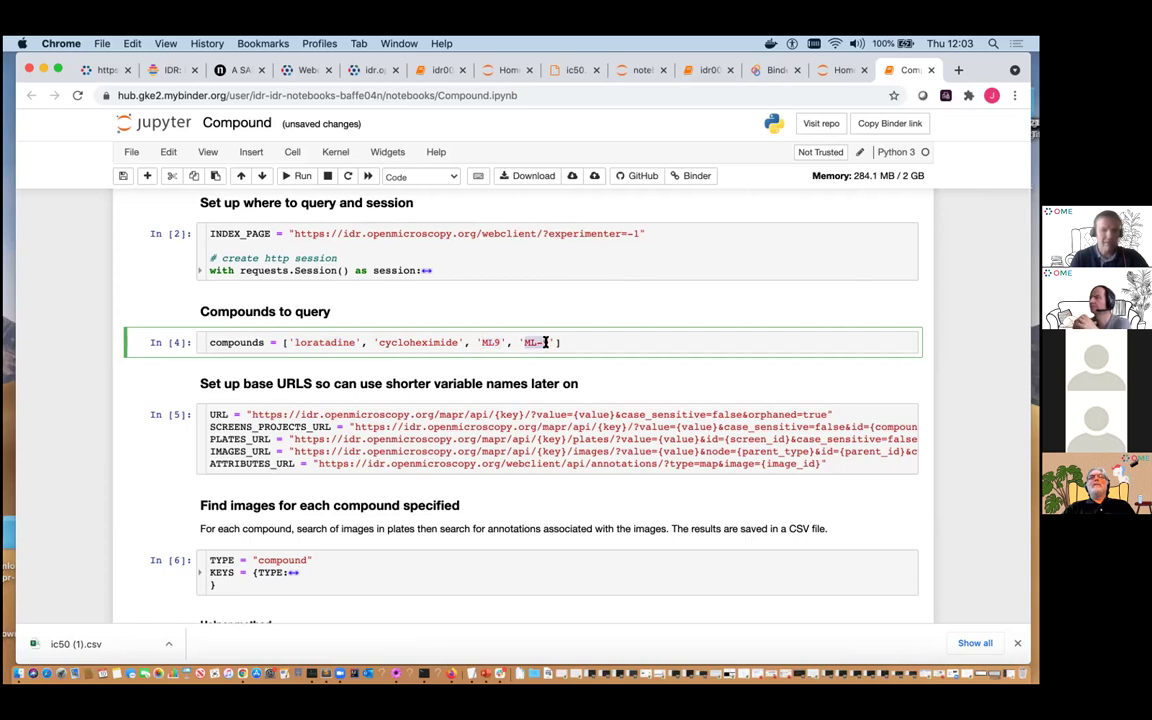
{"action": "left_click", "coordinate": [545, 342]}
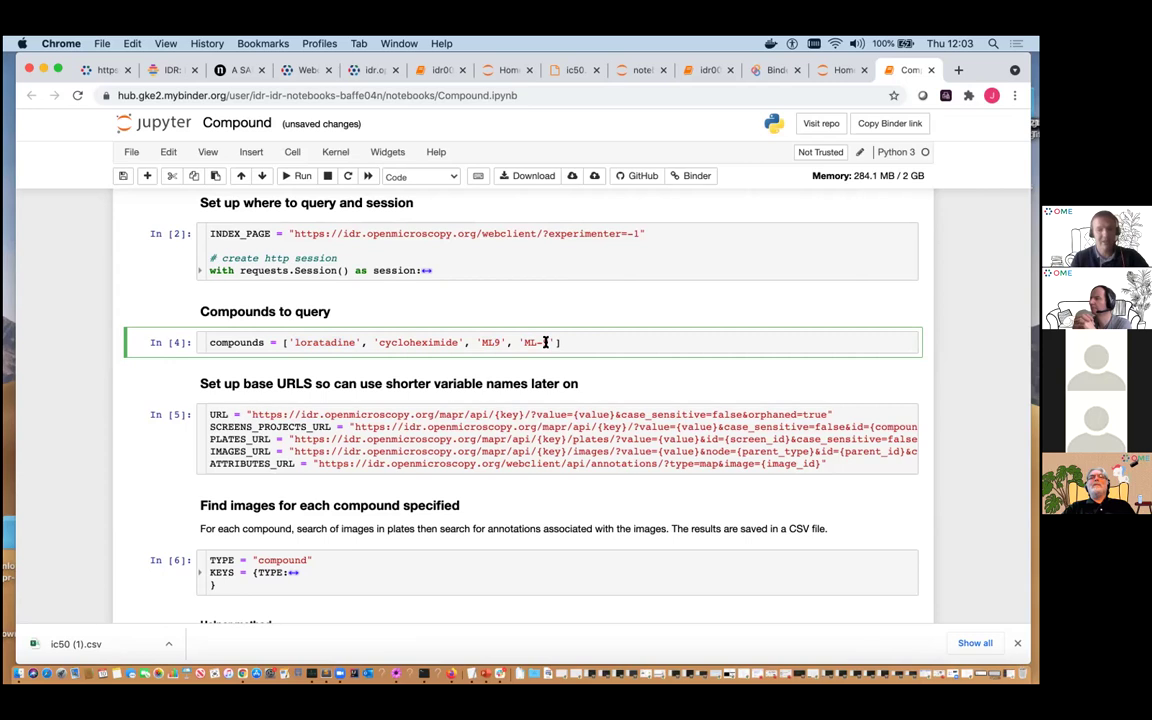
{"action": "double_click", "coordinate": [490, 342]}
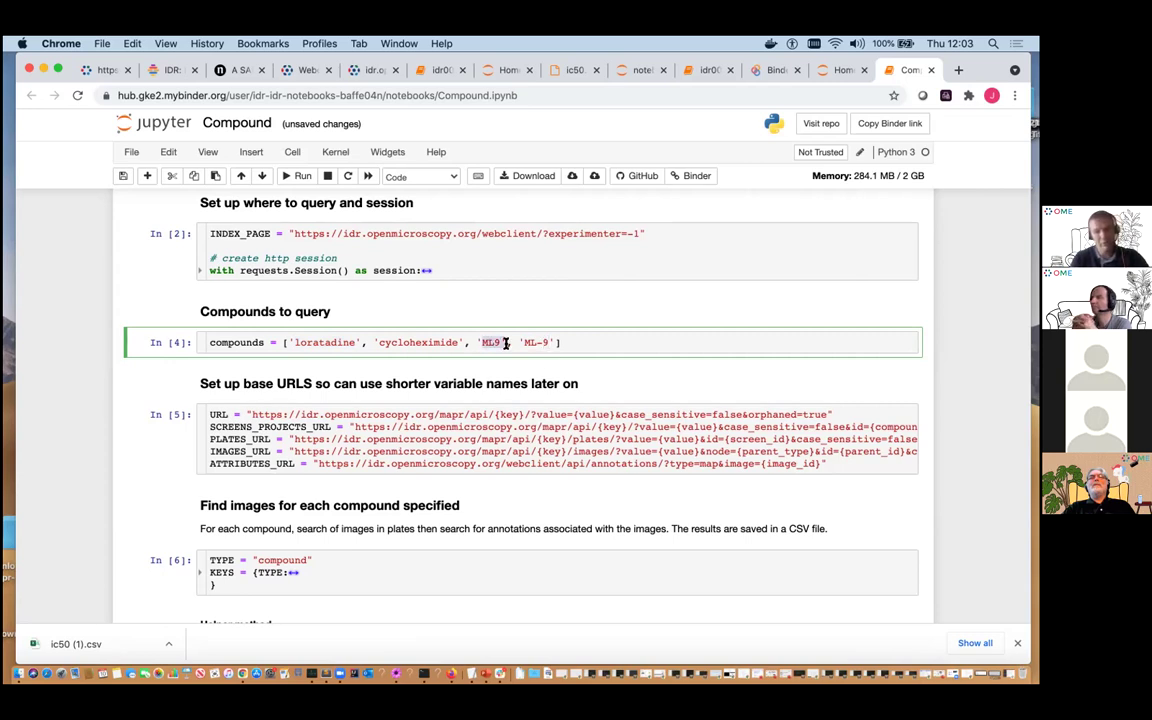
{"action": "left_click", "coordinate": [542, 342]}
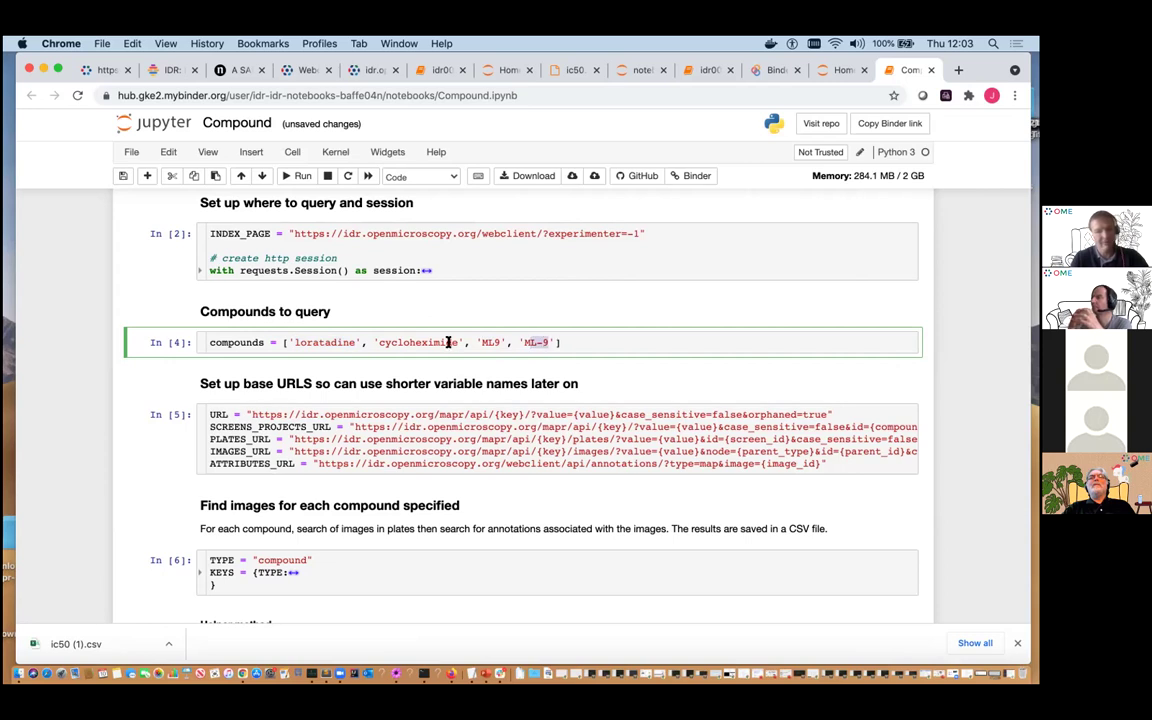
Run the "Compounds to query" and base URLs code cells and the "Find images for each compound specified" text cell.
{"action": "left_click", "coordinate": [299, 176]}
{"action": "left_click", "coordinate": [299, 176]}
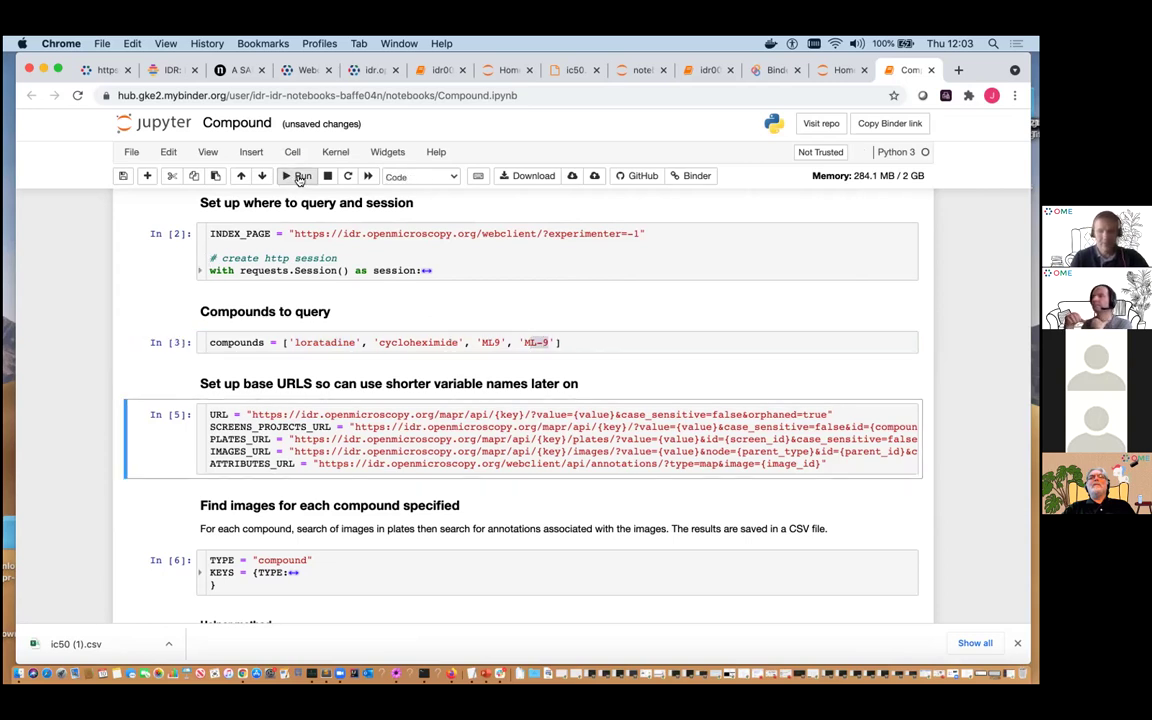
{"action": "scroll", "coordinate": [388, 444], "scroll_direction": "down", "scroll_amount": 2}
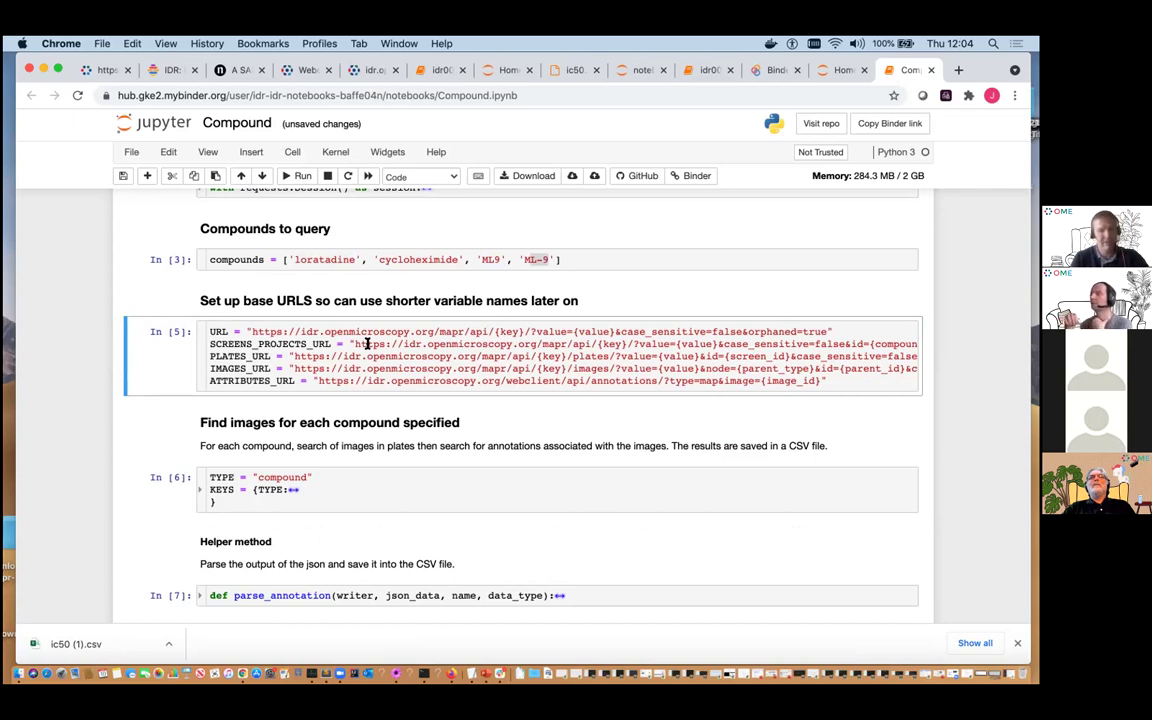
{"action": "left_click", "coordinate": [297, 175]}
{"action": "left_click", "coordinate": [297, 175]}
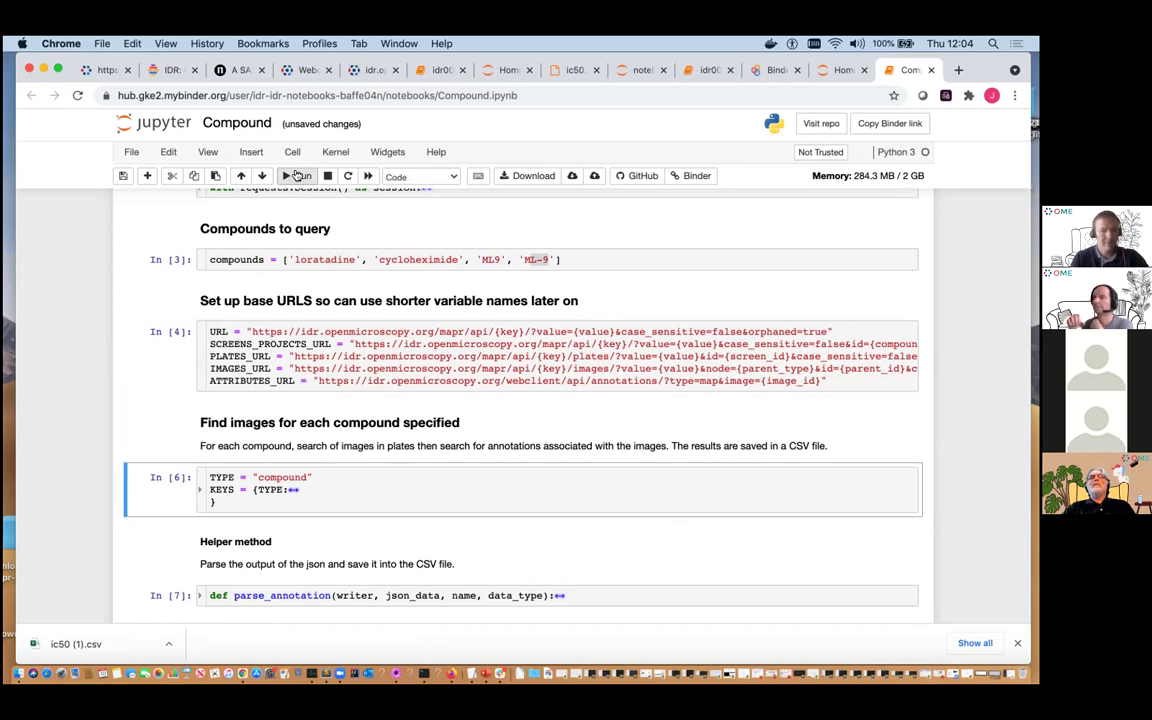
Run the cell defining TYPE and KEYS and the "Helper method" cells defining parse_annotation.
{"action": "left_click", "coordinate": [297, 175]}
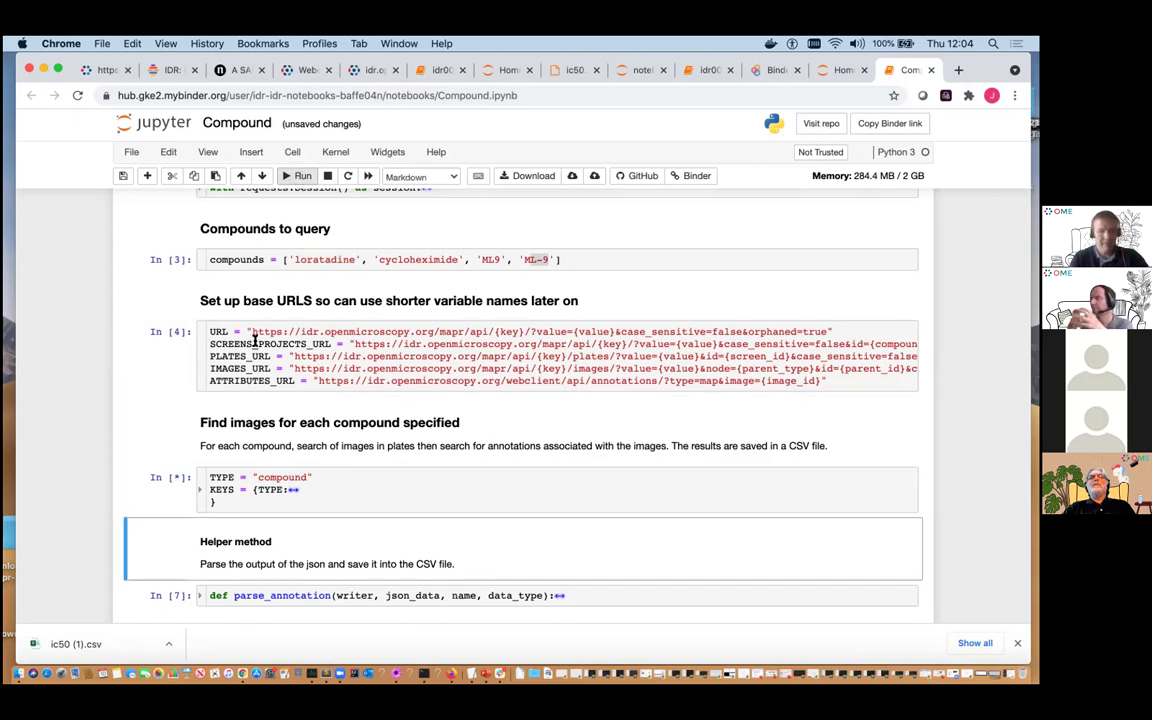
{"action": "scroll", "coordinate": [198, 433], "scroll_direction": "down", "scroll_amount": 2}
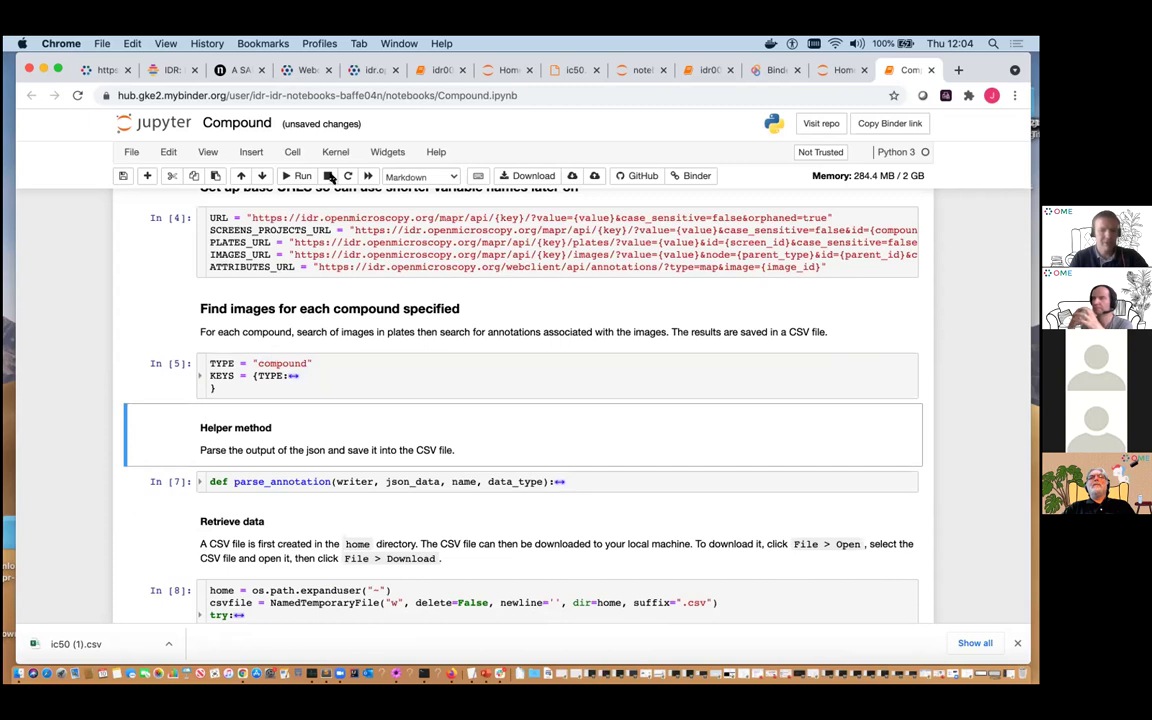
{"action": "left_click", "coordinate": [297, 175]}
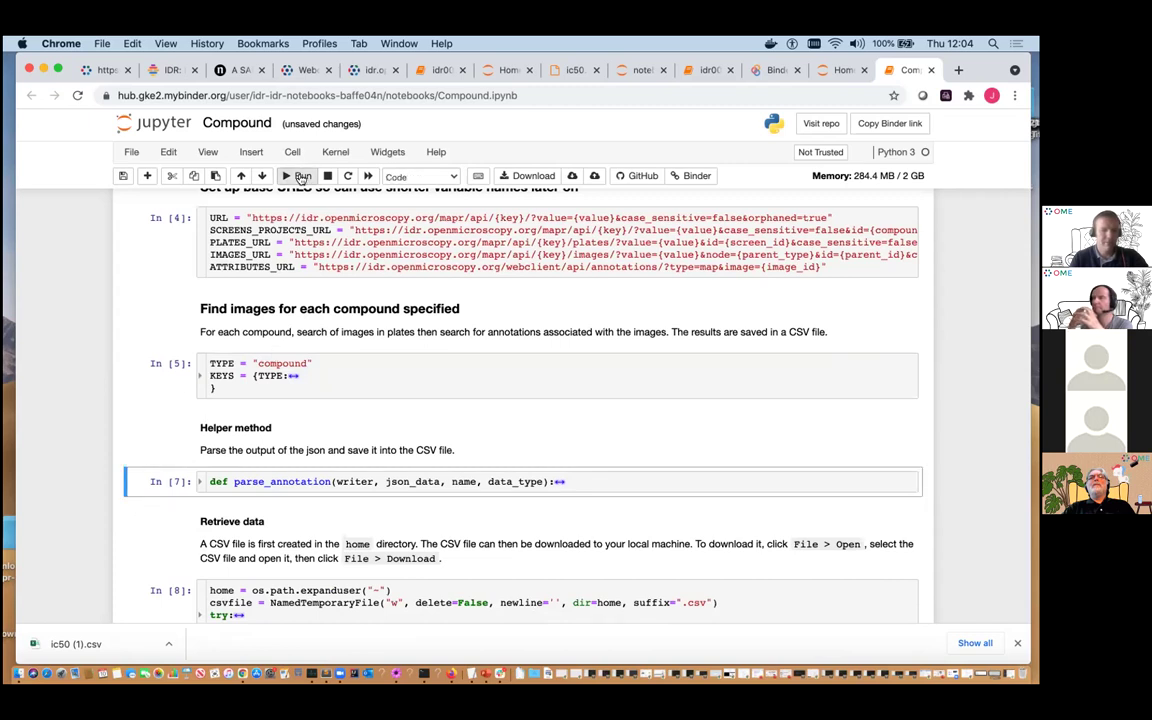
{"action": "scroll", "coordinate": [196, 248], "scroll_direction": "down", "scroll_amount": 4}
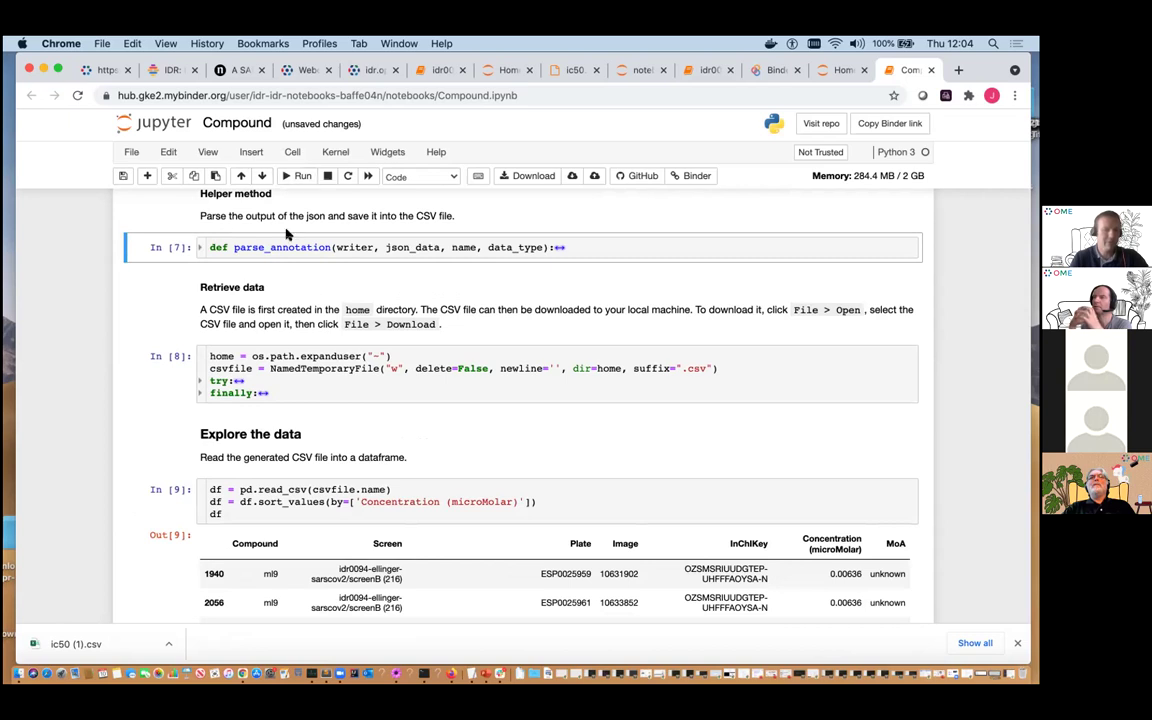
{"action": "scroll", "coordinate": [290, 205], "scroll_direction": "up", "scroll_amount": 2}
{"action": "left_click", "coordinate": [300, 178]}
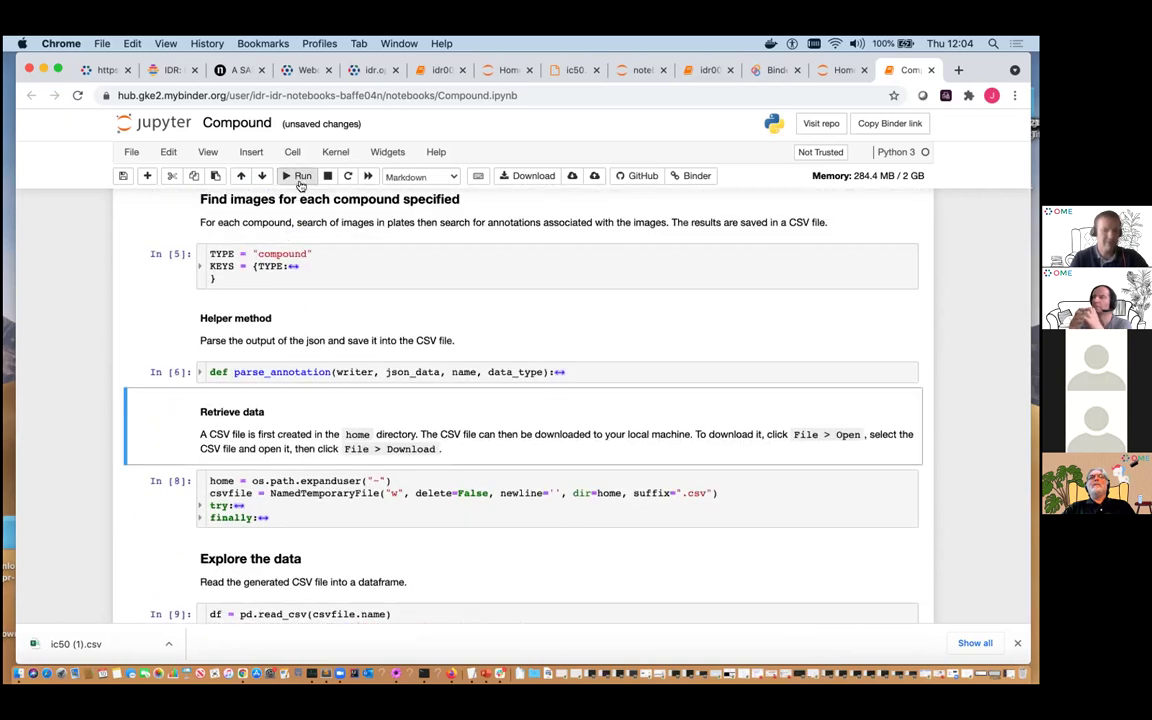
Unfold the parse_annotation function to examine its code and fold it again.
{"action": "scroll", "coordinate": [298, 226], "scroll_direction": "down", "scroll_amount": 2}
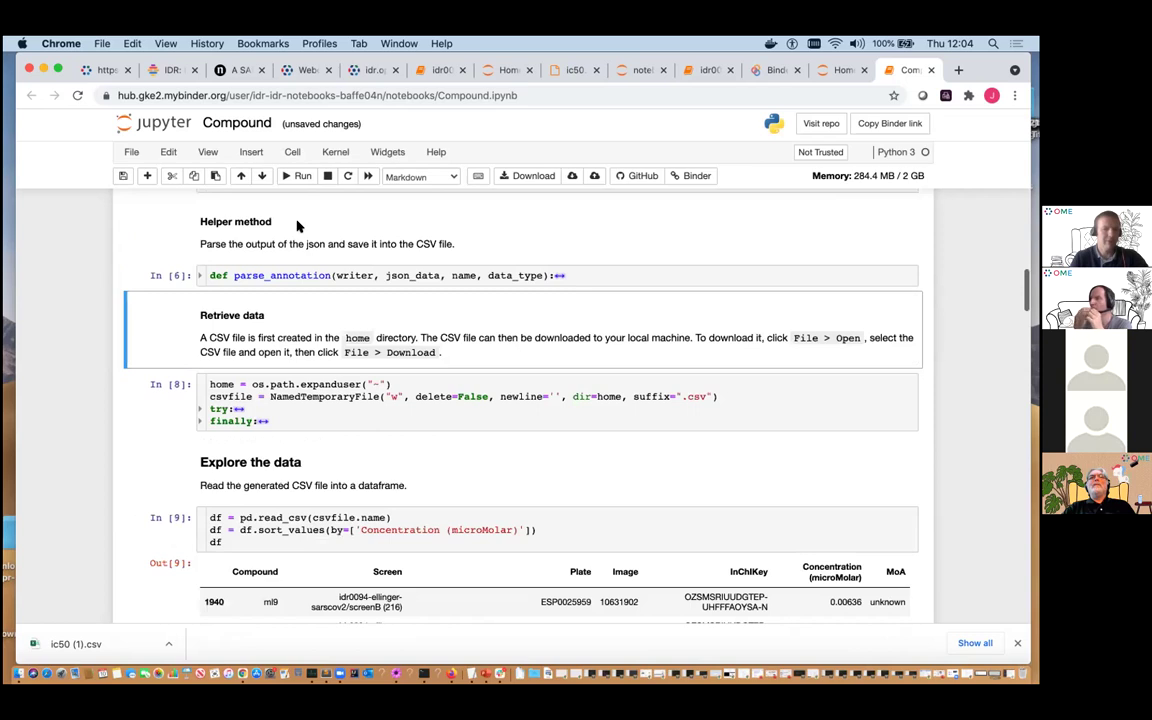
{"action": "left_click", "coordinate": [200, 277]}
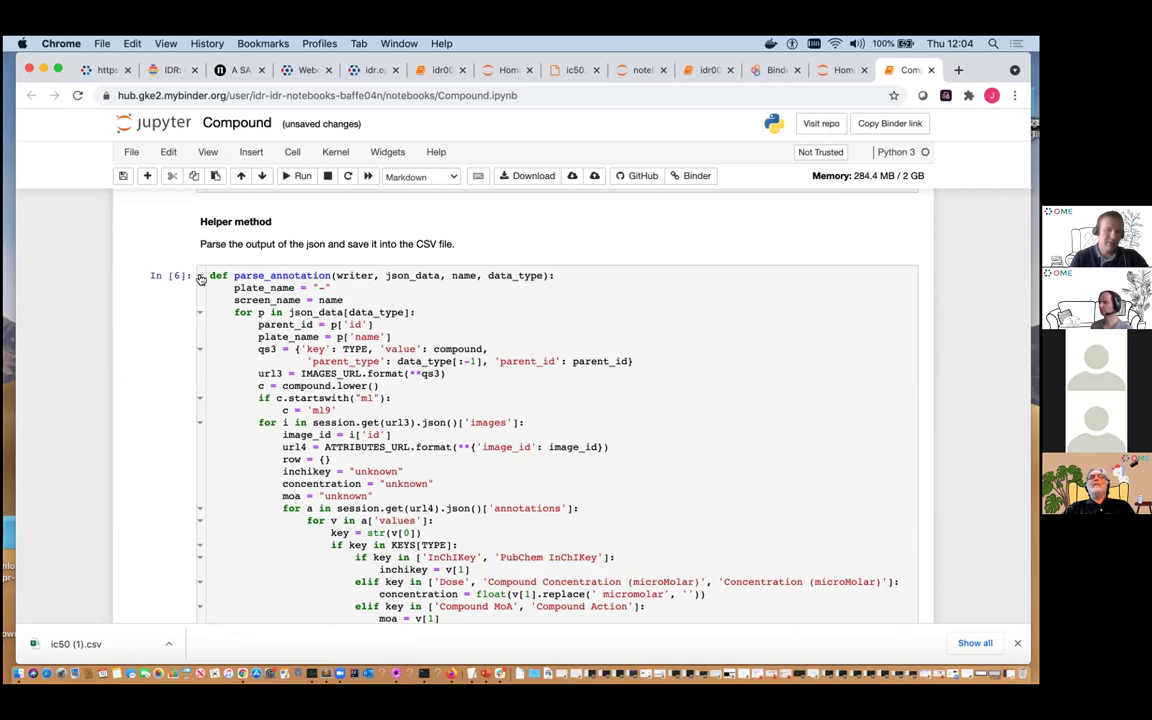
{"action": "left_click", "coordinate": [200, 277]}
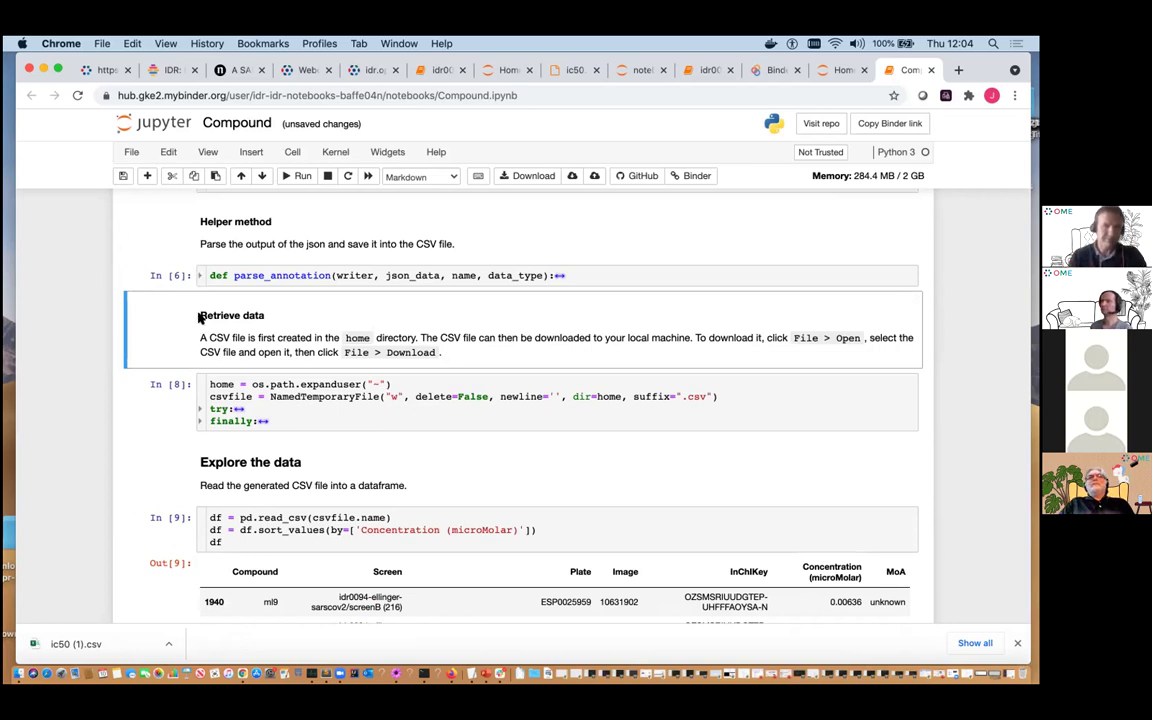
Run the "Retrieve data" text cell and its code cell to write the compound results to a CSV file.
{"action": "left_click", "coordinate": [299, 177]}
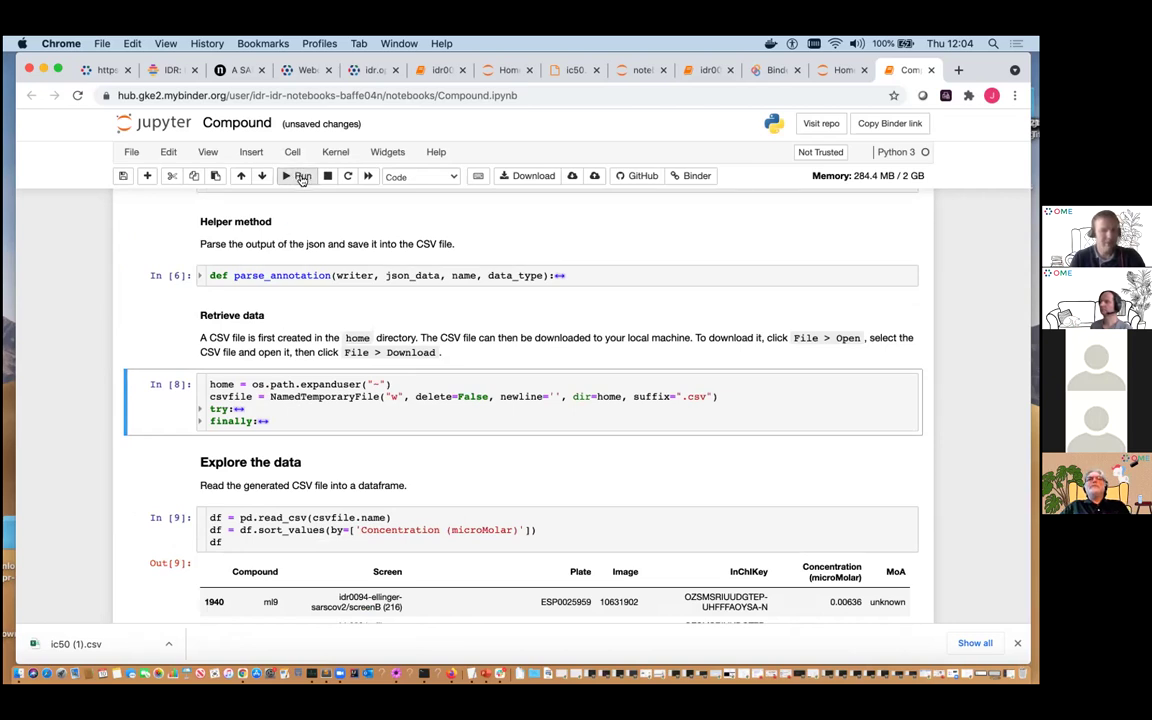
{"action": "left_click", "coordinate": [301, 177]}
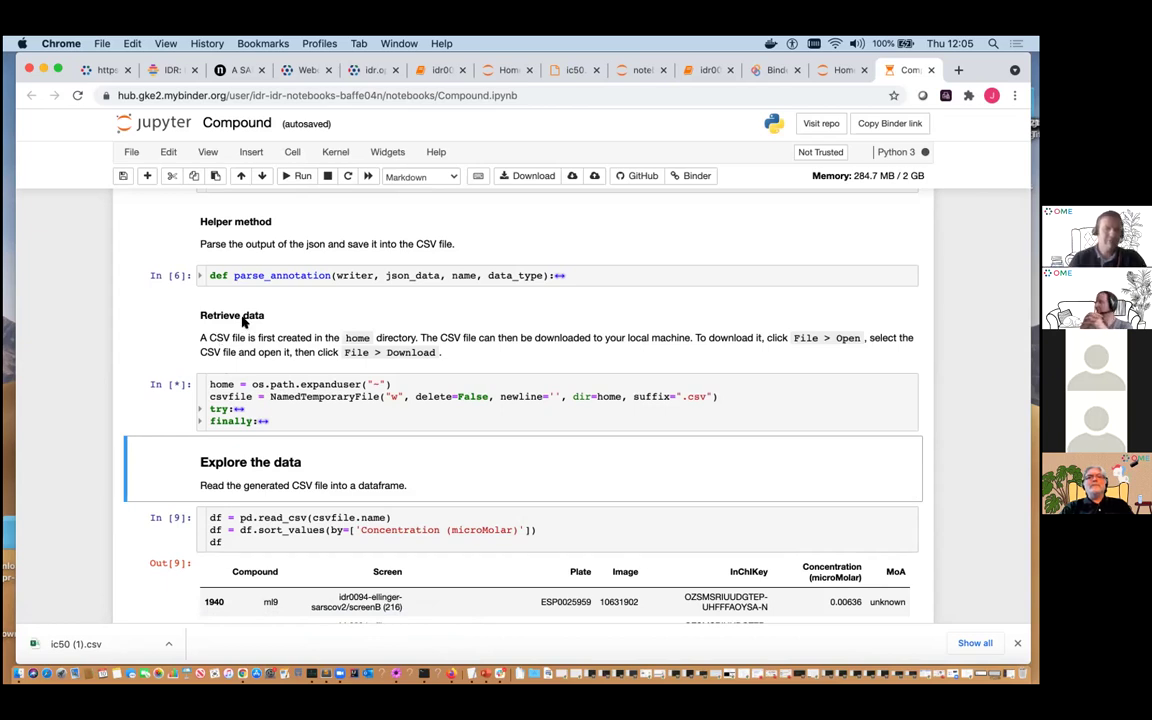
{"action": "scroll", "coordinate": [203, 343], "scroll_direction": "down", "scroll_amount": 1}
{"action": "scroll", "coordinate": [203, 343], "scroll_direction": "down", "scroll_amount": 5}
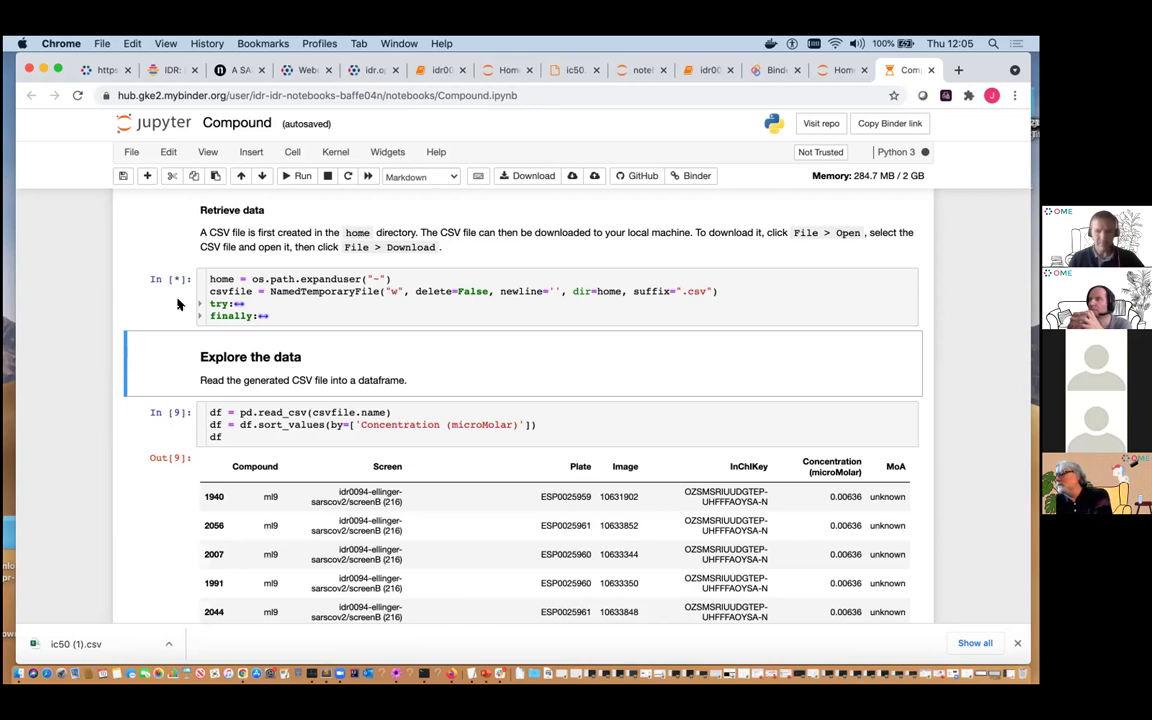
{"action": "scroll", "coordinate": [166, 244], "scroll_direction": "up", "scroll_amount": 4}
{"action": "scroll", "coordinate": [166, 244], "scroll_direction": "up", "scroll_amount": 5}
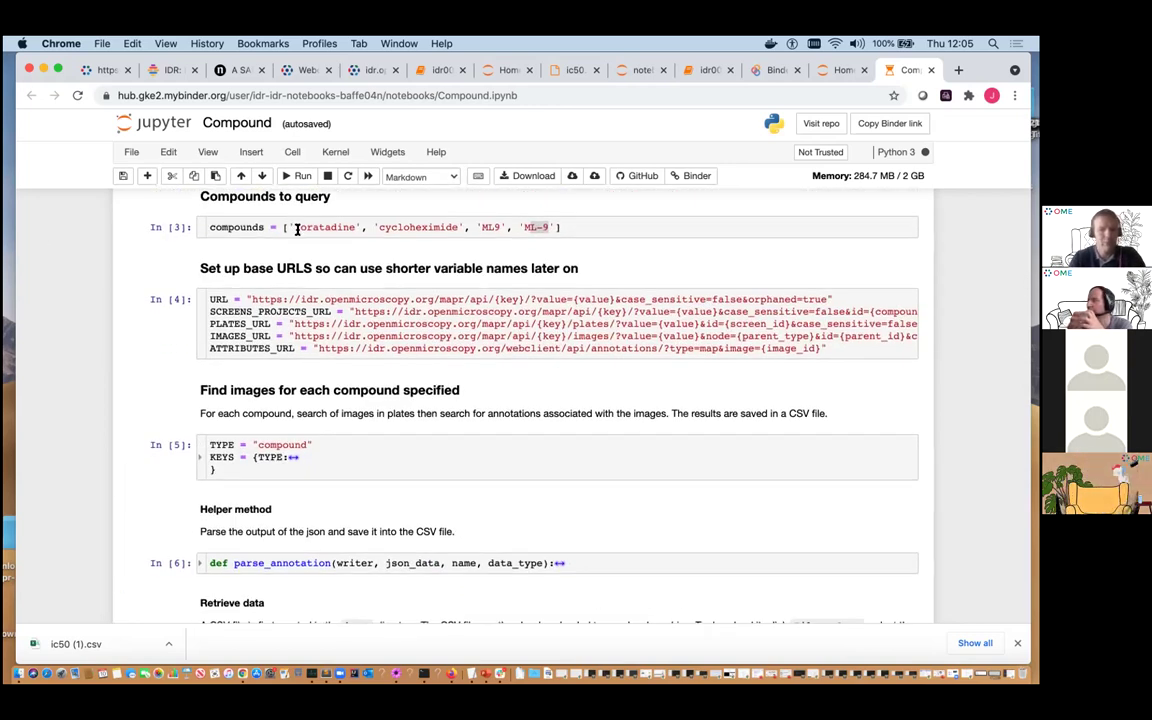
{"action": "scroll", "coordinate": [294, 227], "scroll_direction": "down", "scroll_amount": 7}
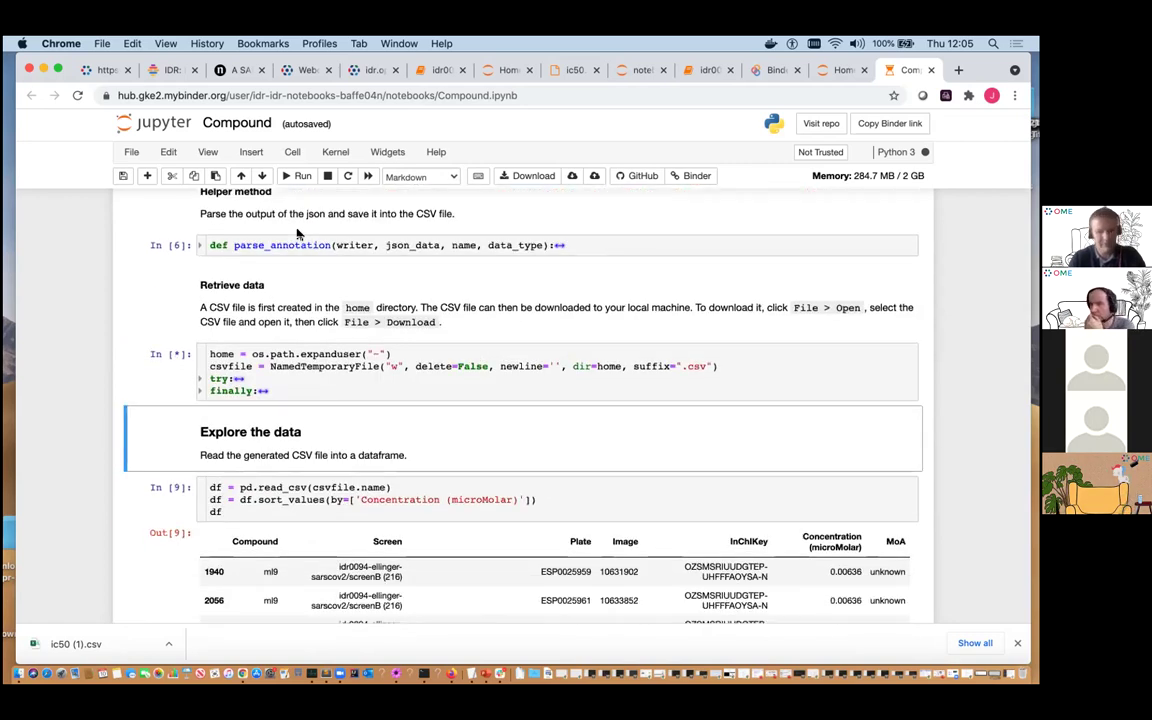
{"action": "scroll", "coordinate": [297, 233], "scroll_direction": "down", "scroll_amount": 1}
{"action": "scroll", "coordinate": [280, 260], "scroll_direction": "up", "scroll_amount": 1}
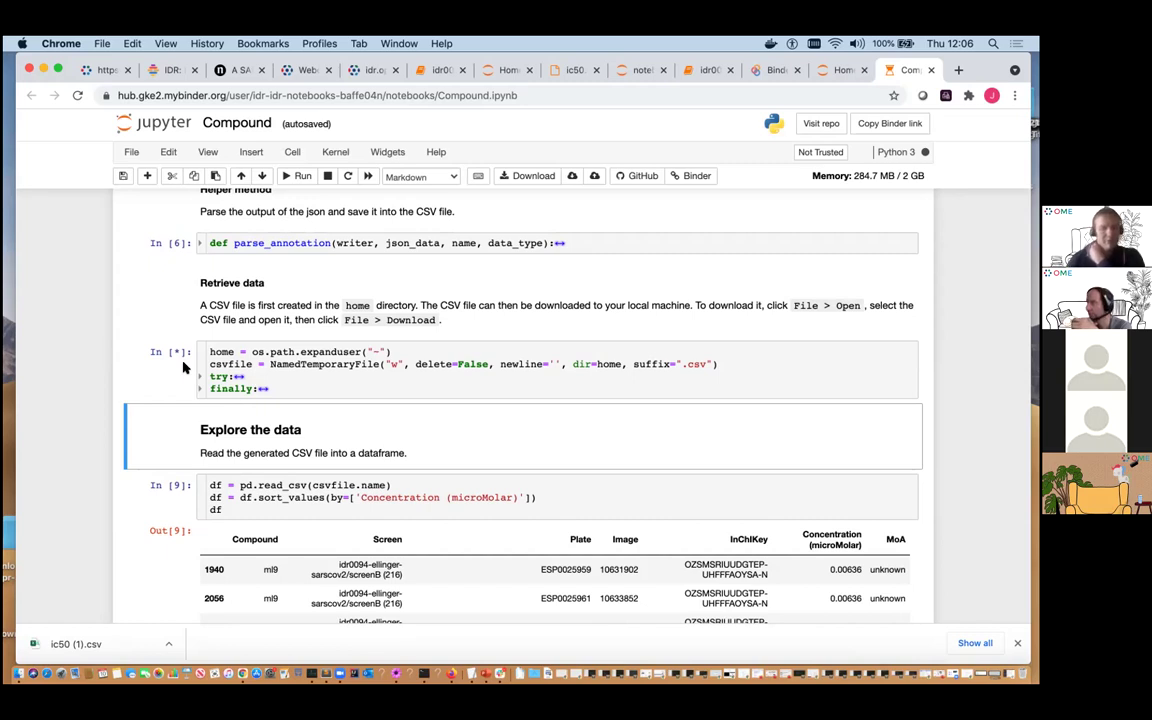
Unfold the finally and try blocks of the "Retrieve data" code cell.
{"action": "scroll", "coordinate": [183, 368], "scroll_direction": "down", "scroll_amount": 3}
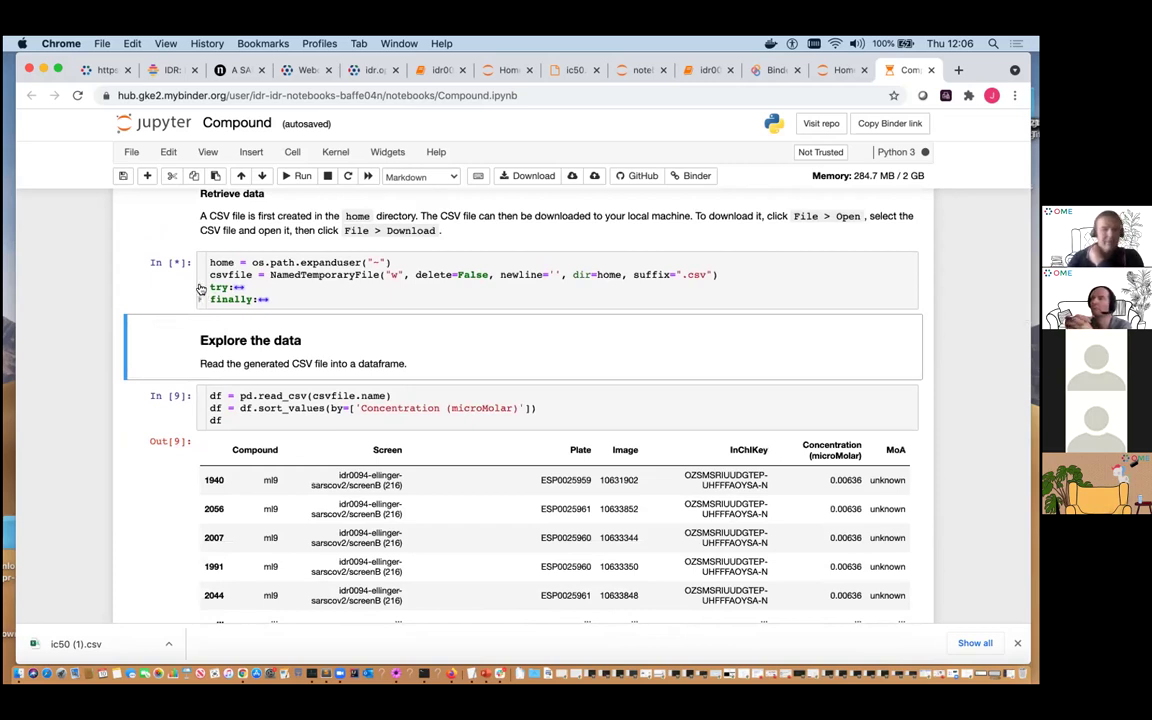
{"action": "scroll", "coordinate": [200, 289], "scroll_direction": "down", "scroll_amount": 1}
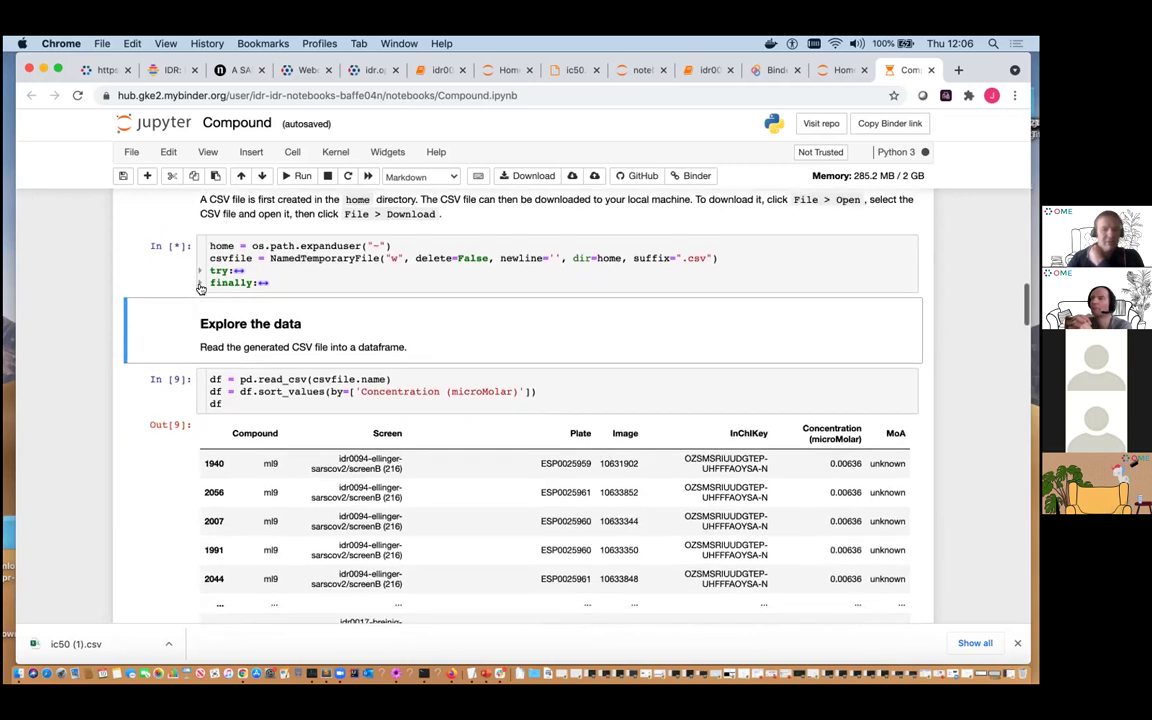
{"action": "left_click", "coordinate": [200, 285]}
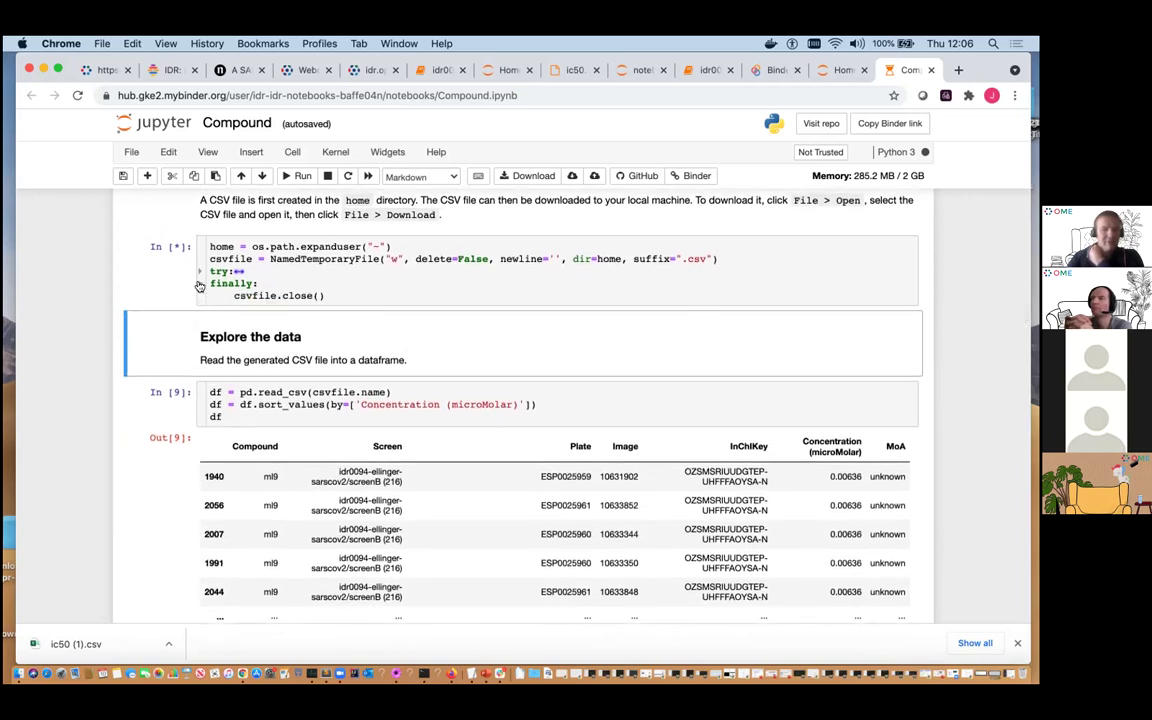
{"action": "left_click", "coordinate": [200, 271]}
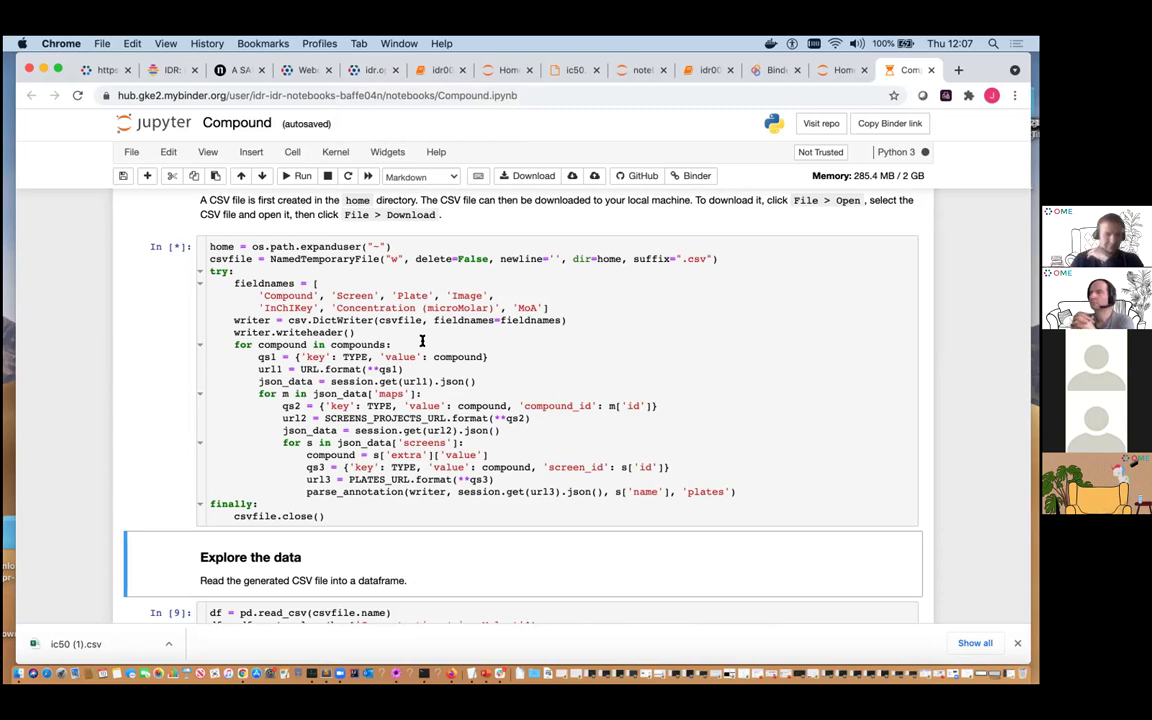
Examine the unfolded retrieval code, from the CSV field names through the compound, map and screen loops to the parse_annotation call.
{"action": "scroll", "coordinate": [422, 341], "scroll_direction": "down", "scroll_amount": 5}
{"action": "scroll", "coordinate": [422, 341], "scroll_direction": "up", "scroll_amount": 4}
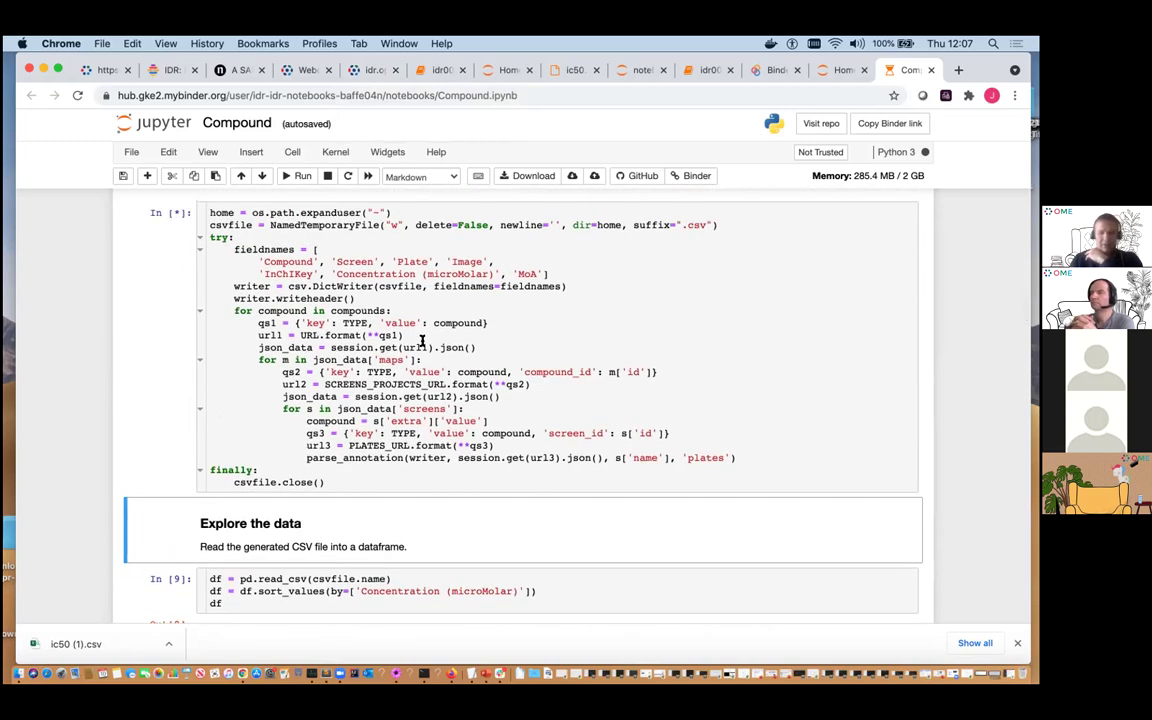
{"action": "scroll", "coordinate": [422, 341], "scroll_direction": "down", "scroll_amount": 1}
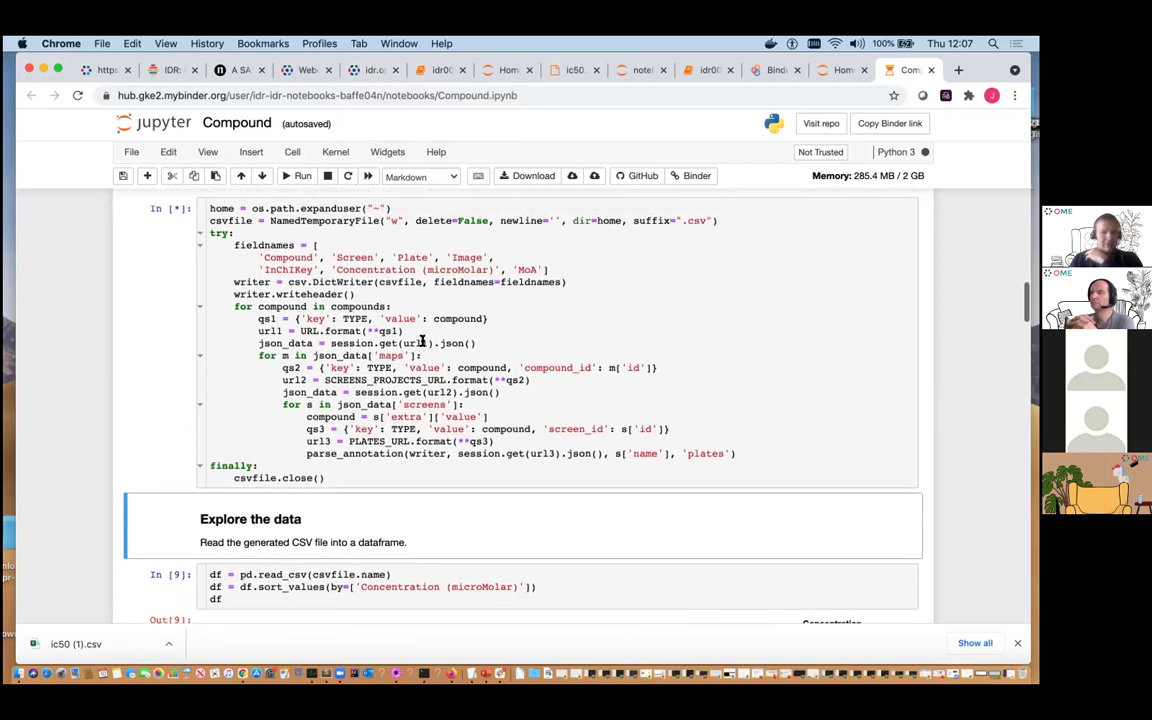
{"action": "scroll", "coordinate": [422, 341], "scroll_direction": "down", "scroll_amount": 1}
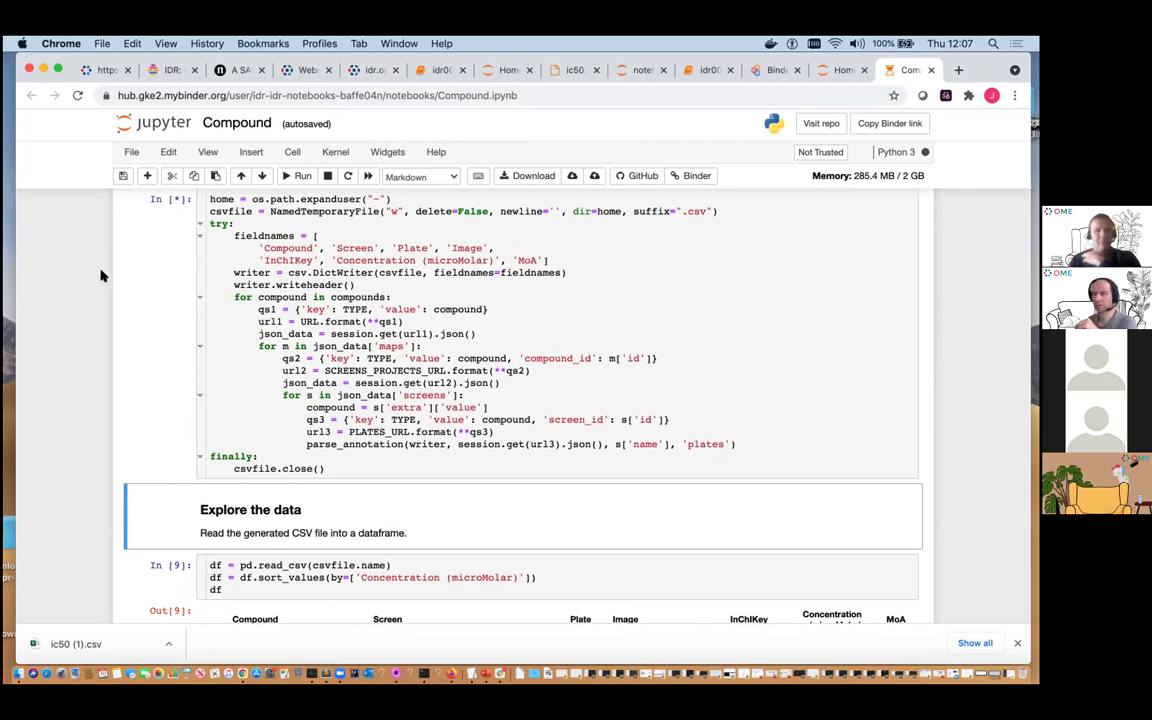
{"action": "scroll", "coordinate": [130, 278], "scroll_direction": "down", "scroll_amount": 1}
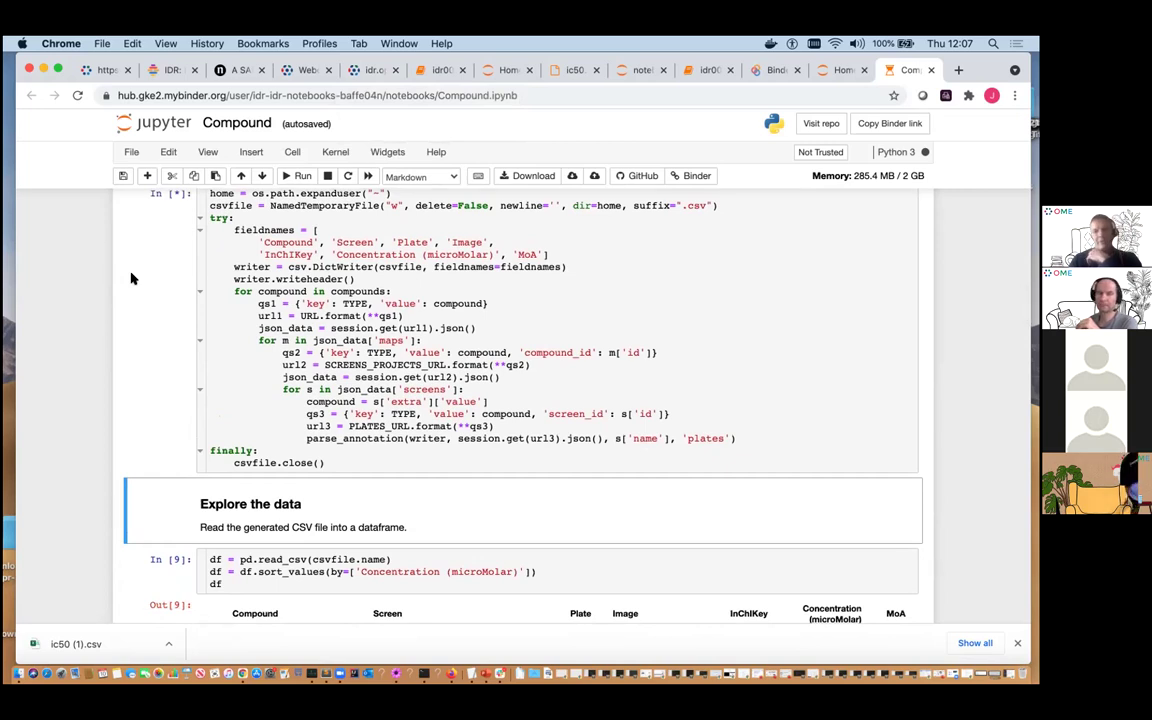
{"action": "scroll", "coordinate": [130, 278], "scroll_direction": "up", "scroll_amount": 1}
{"action": "scroll", "coordinate": [130, 278], "scroll_direction": "up", "scroll_amount": 3}
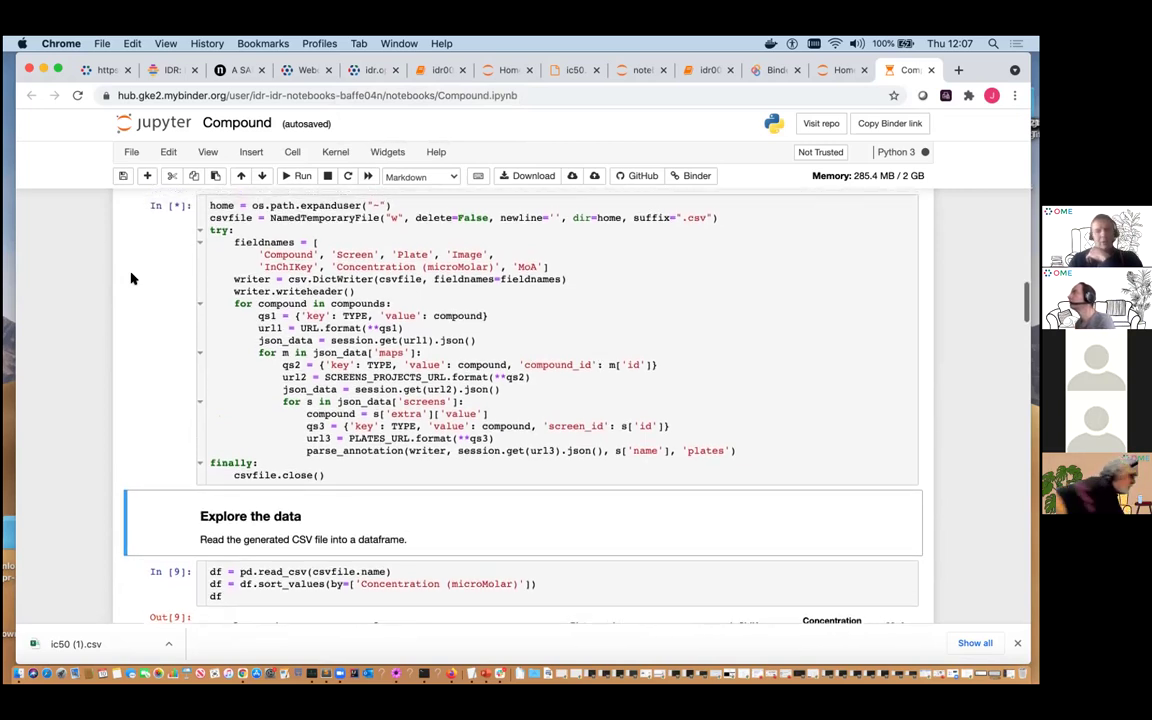
{"action": "scroll", "coordinate": [130, 278], "scroll_direction": "down", "scroll_amount": 1}
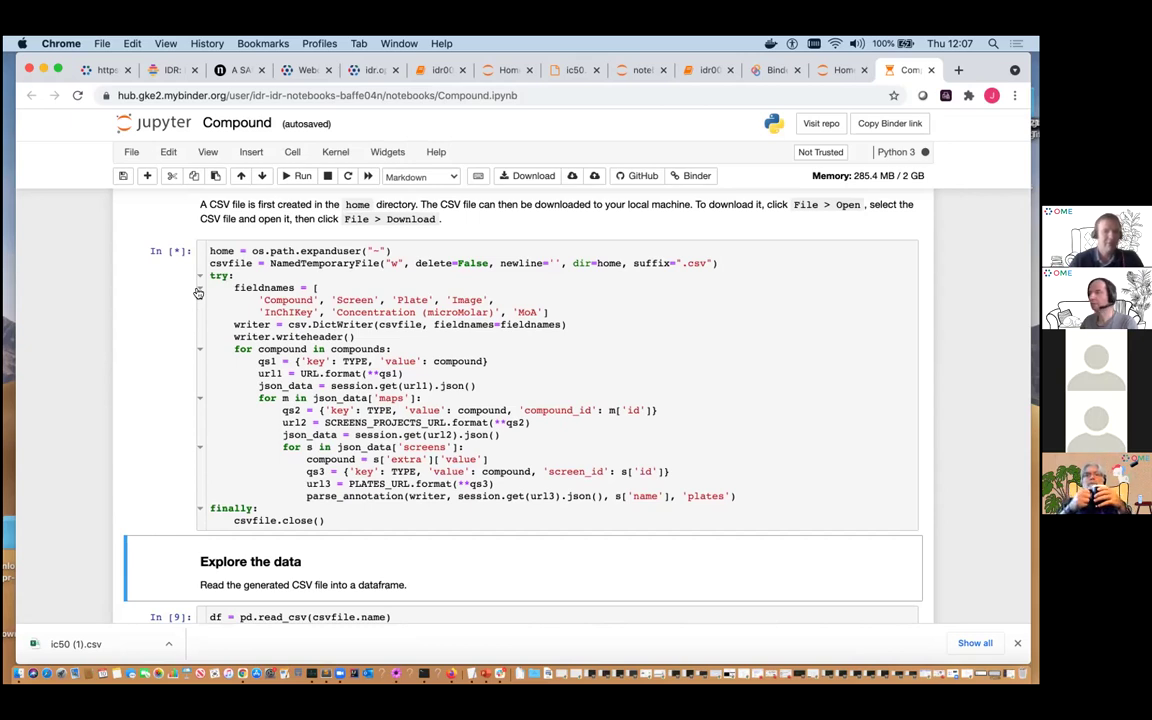
{"action": "scroll", "coordinate": [149, 291], "scroll_direction": "up", "scroll_amount": 1}
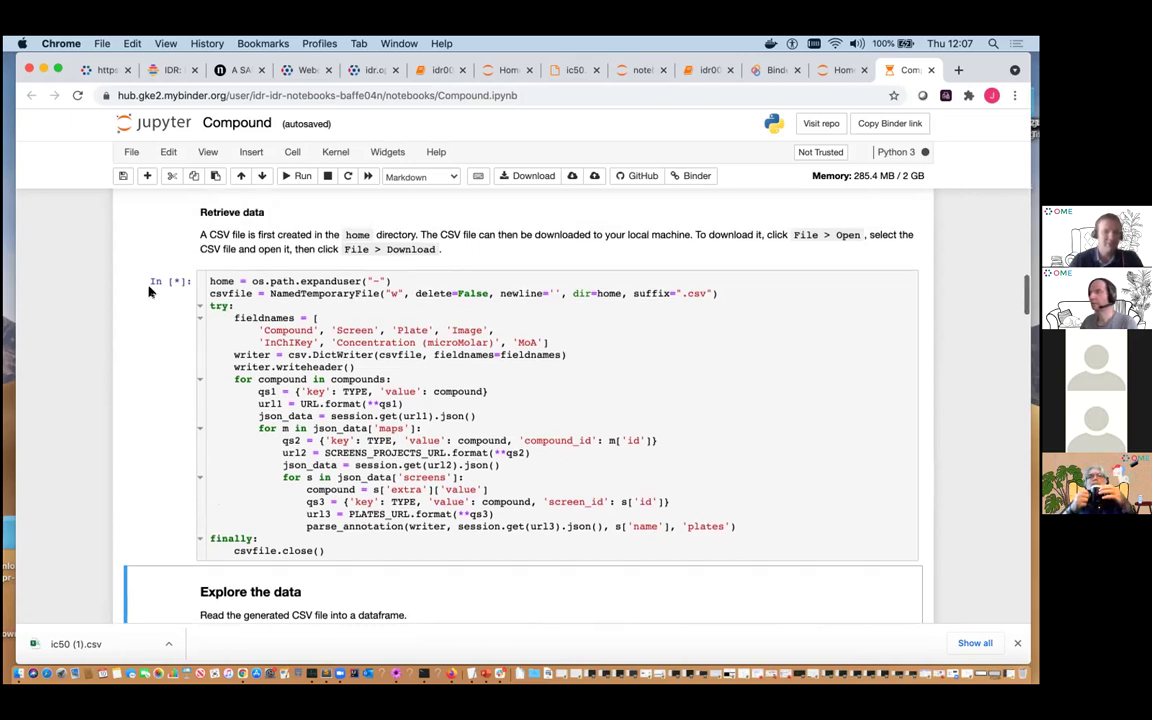
{"action": "scroll", "coordinate": [149, 291], "scroll_direction": "down", "scroll_amount": 1}
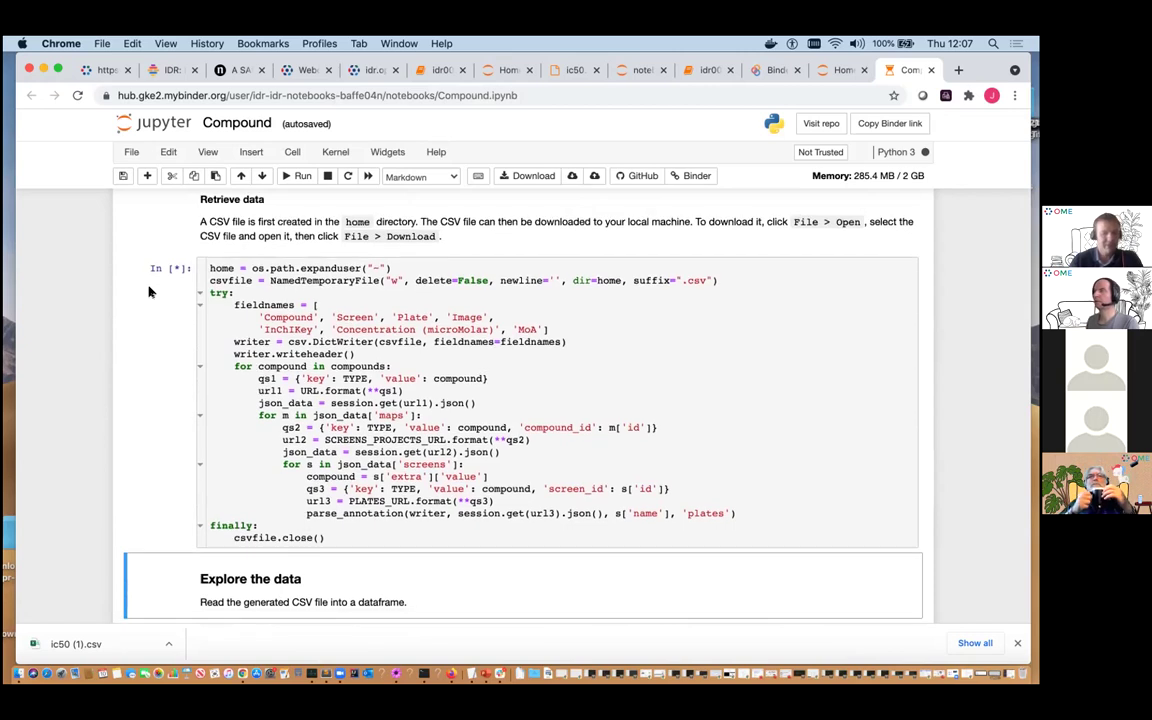
{"action": "scroll", "coordinate": [149, 291], "scroll_direction": "up", "scroll_amount": 1}
{"action": "scroll", "coordinate": [149, 291], "scroll_direction": "down", "scroll_amount": 4}
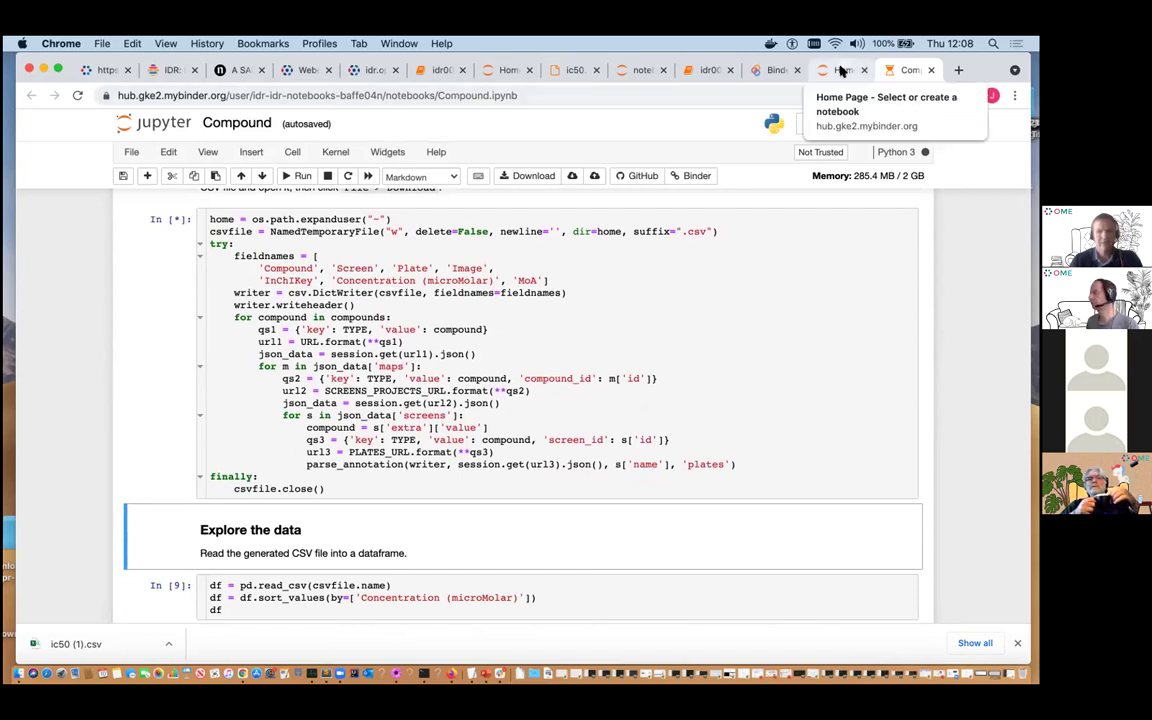
Look through the notebooks in the Jupyter session's file list and return to the Compound notebook.
{"action": "left_click", "coordinate": [841, 70]}
{"action": "scroll", "coordinate": [329, 267], "scroll_direction": "down", "scroll_amount": 3}
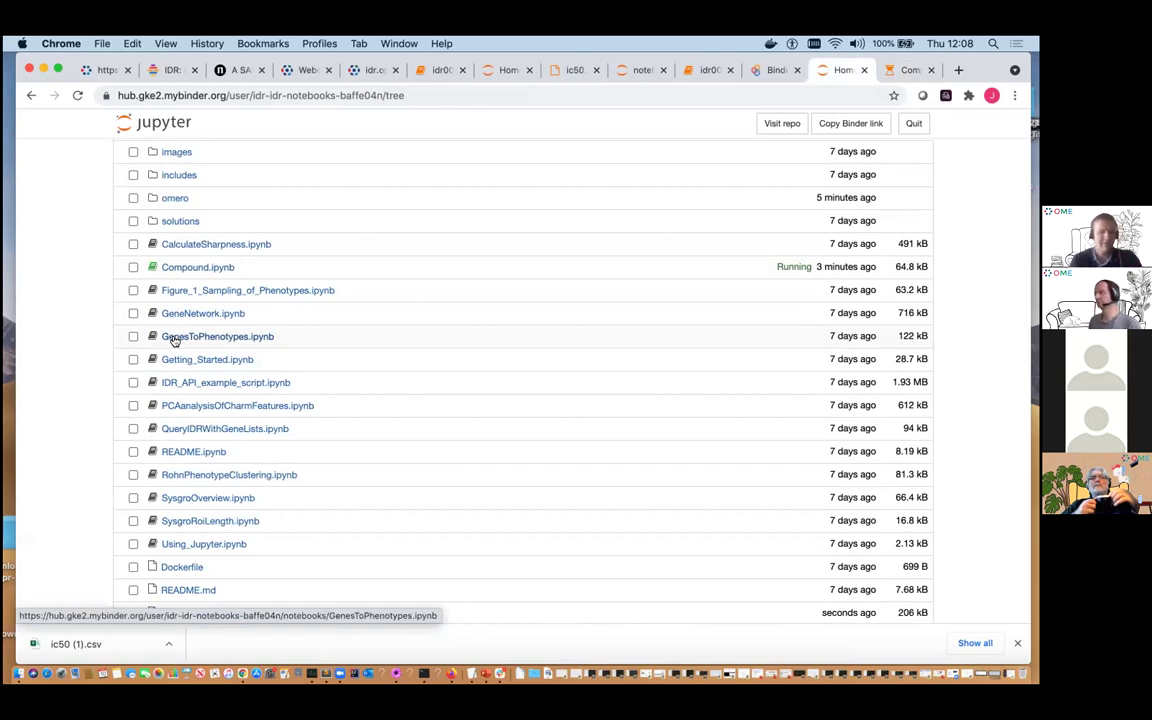
{"action": "scroll", "coordinate": [172, 340], "scroll_direction": "down", "scroll_amount": 1}
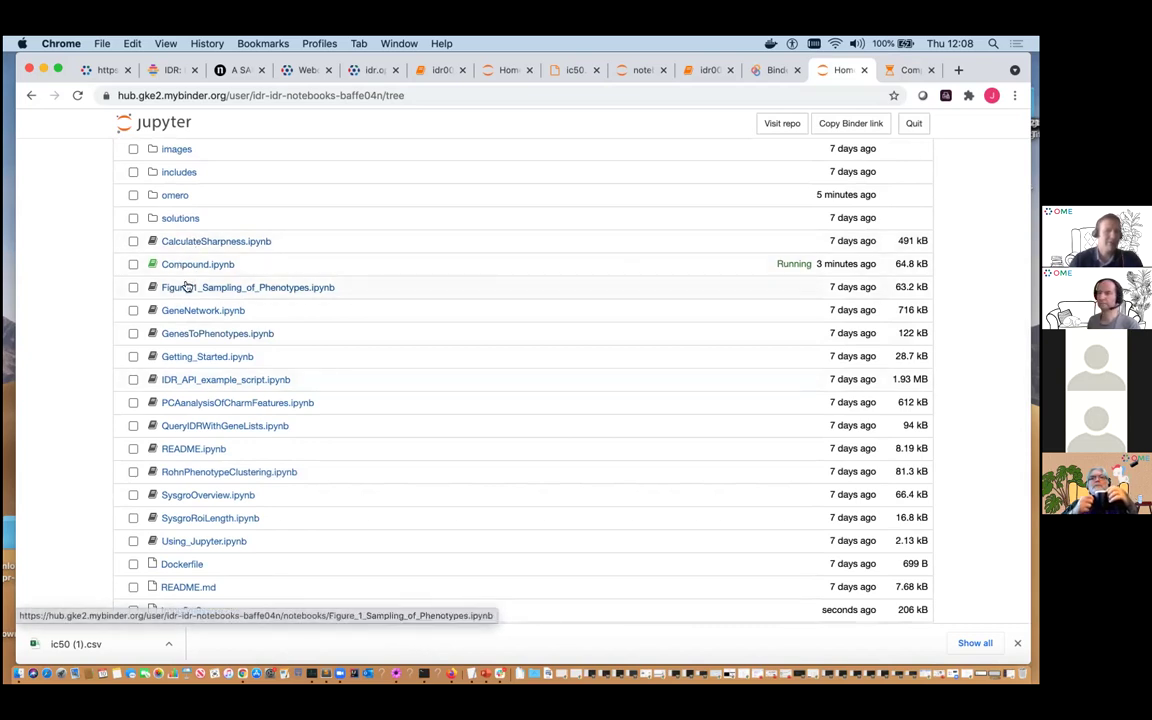
{"action": "left_click", "coordinate": [899, 71]}
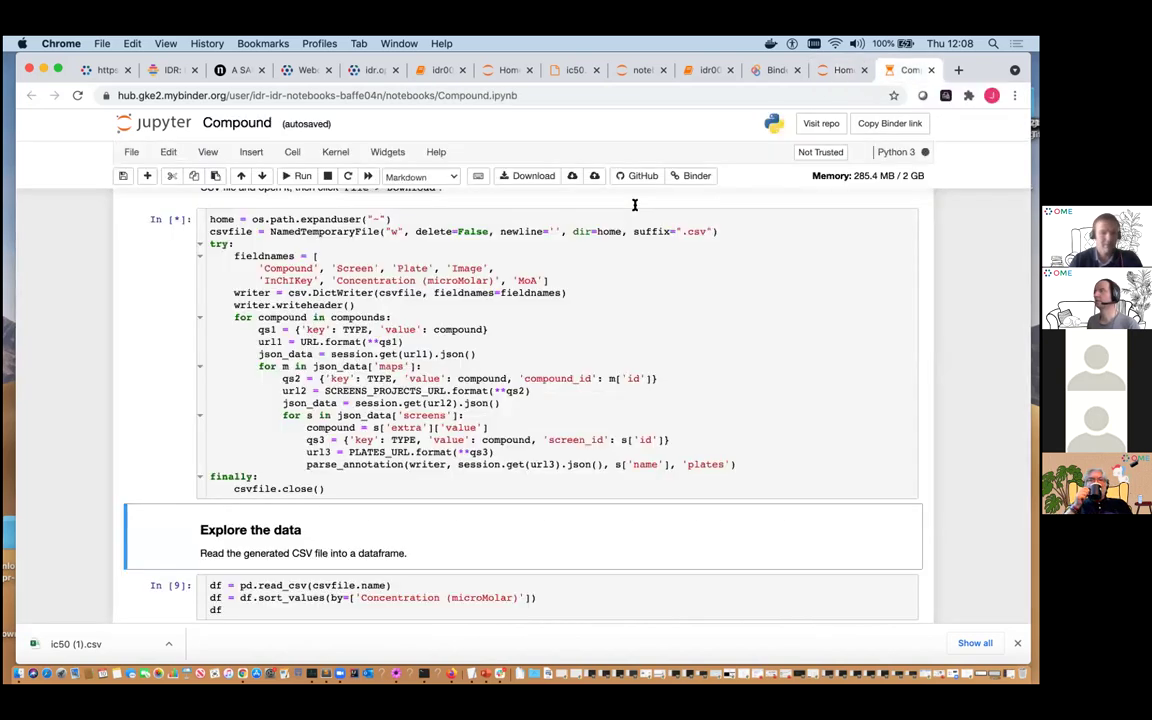
{"action": "scroll", "coordinate": [135, 336], "scroll_direction": "down", "scroll_amount": 3}
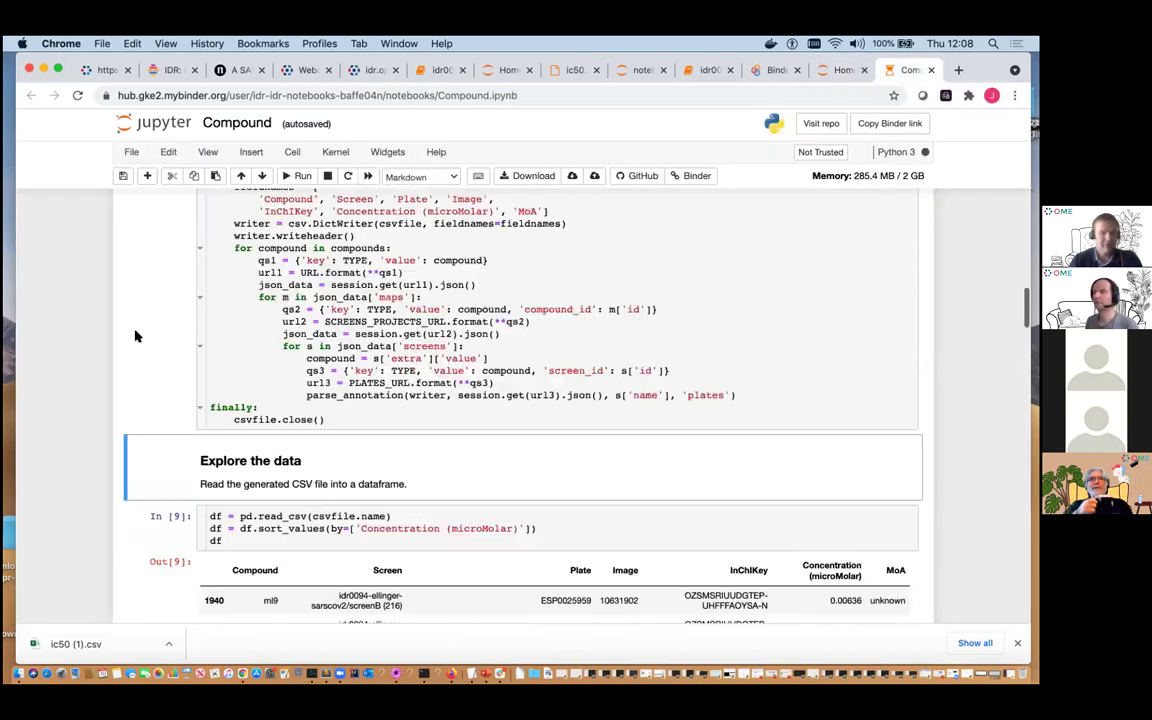
{"action": "scroll", "coordinate": [135, 336], "scroll_direction": "down", "scroll_amount": 1}
{"action": "scroll", "coordinate": [135, 336], "scroll_direction": "up", "scroll_amount": 2}
{"action": "scroll", "coordinate": [135, 336], "scroll_direction": "up", "scroll_amount": 2}
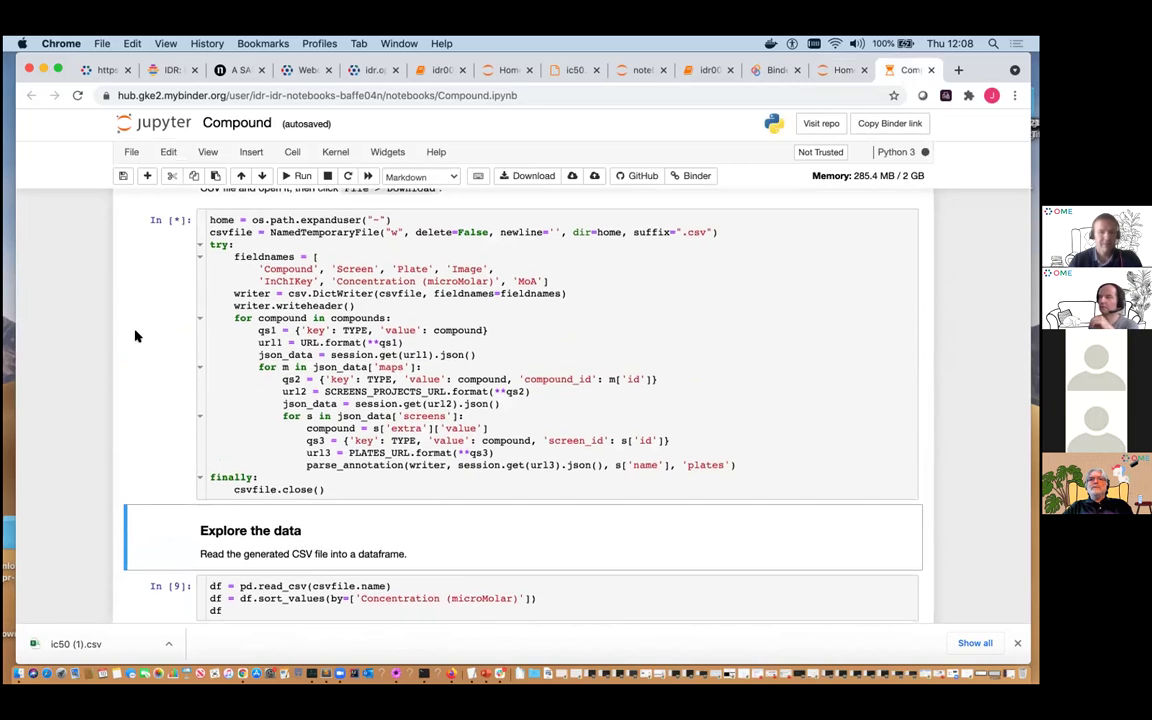
Review the "Retrieve data" code and the "Explore the data" section with its dataframe table while the retrieval cell runs.
{"action": "scroll", "coordinate": [135, 336], "scroll_direction": "down", "scroll_amount": 1}
{"action": "scroll", "coordinate": [135, 336], "scroll_direction": "down", "scroll_amount": 1}
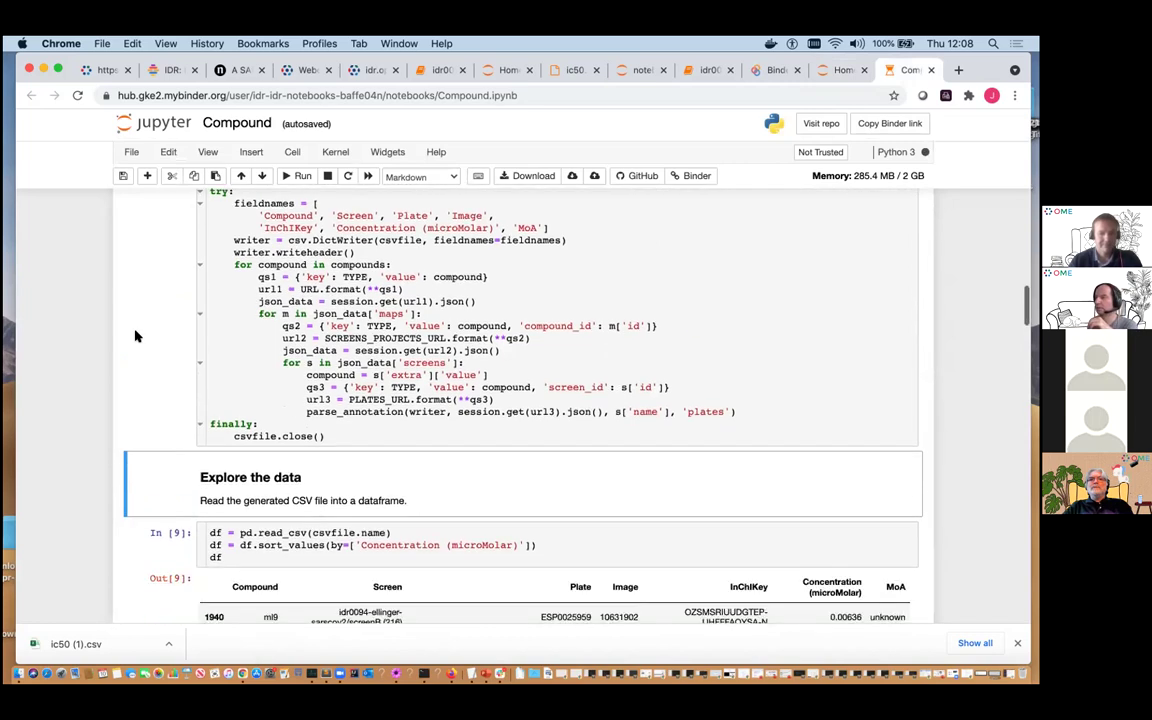
{"action": "scroll", "coordinate": [137, 336], "scroll_direction": "down", "scroll_amount": 1}
{"action": "scroll", "coordinate": [137, 336], "scroll_direction": "up", "scroll_amount": 2}
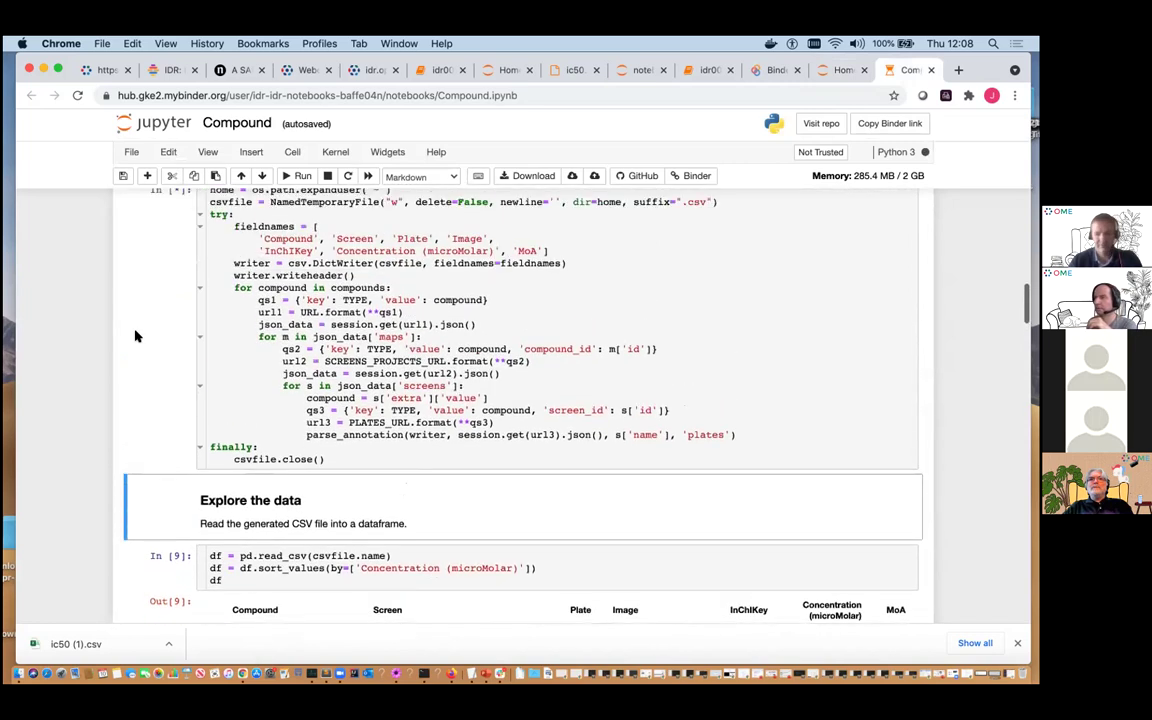
{"action": "scroll", "coordinate": [135, 336], "scroll_direction": "up", "scroll_amount": 1}
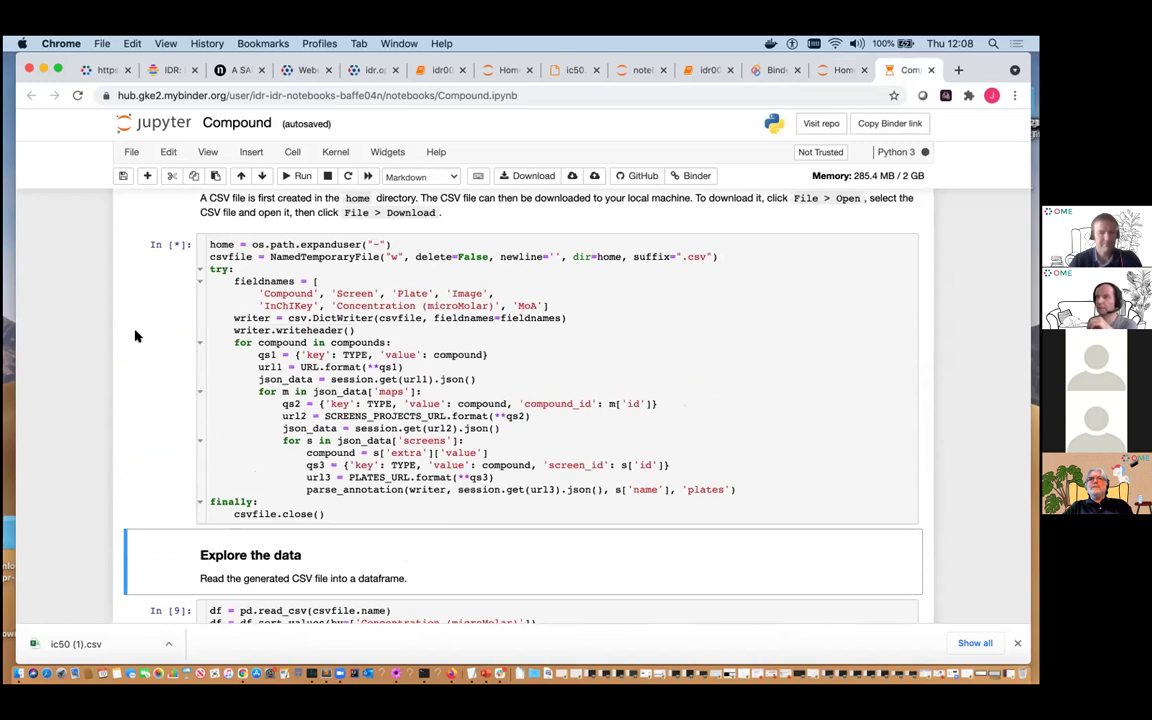
{"action": "scroll", "coordinate": [135, 336], "scroll_direction": "up", "scroll_amount": 3}
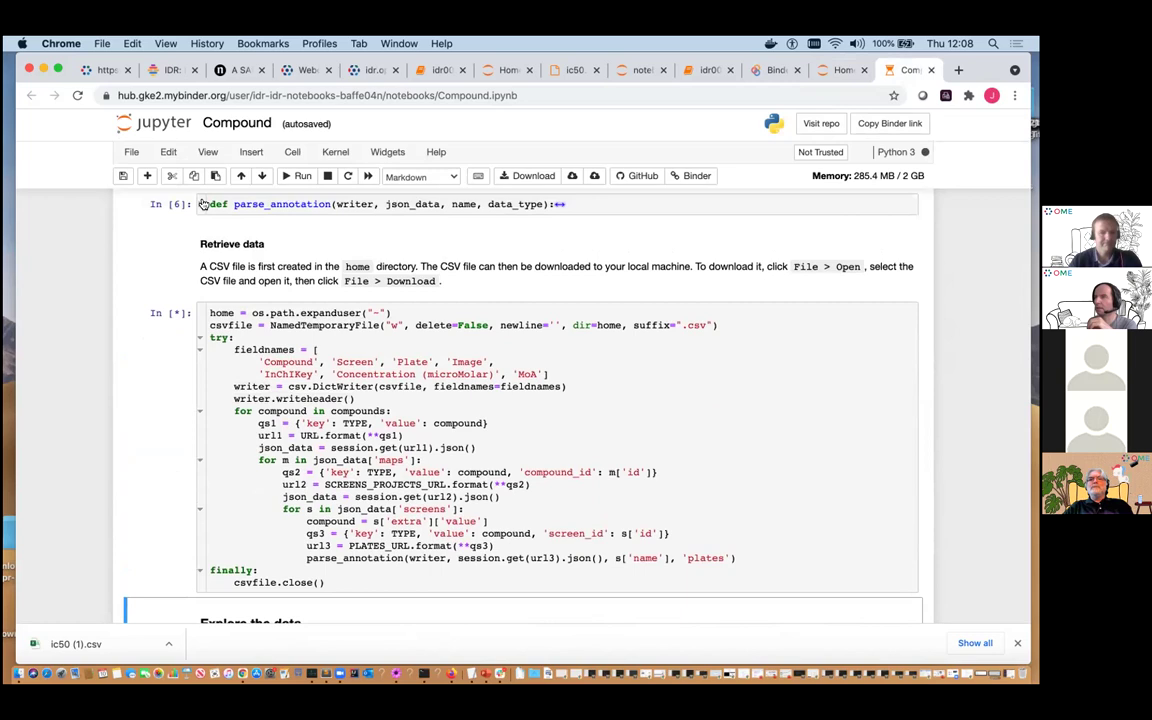
{"action": "scroll", "coordinate": [165, 320], "scroll_direction": "down", "scroll_amount": 10}
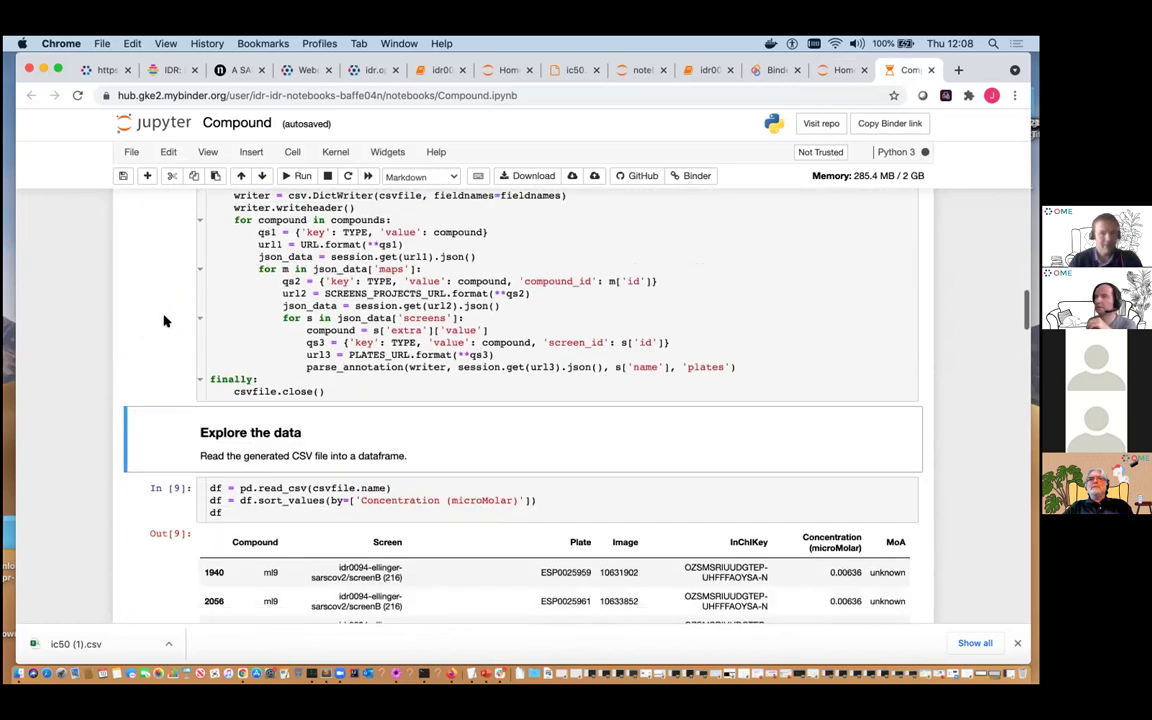
{"action": "scroll", "coordinate": [165, 320], "scroll_direction": "down", "scroll_amount": 5}
{"action": "scroll", "coordinate": [165, 321], "scroll_direction": "up", "scroll_amount": 7}
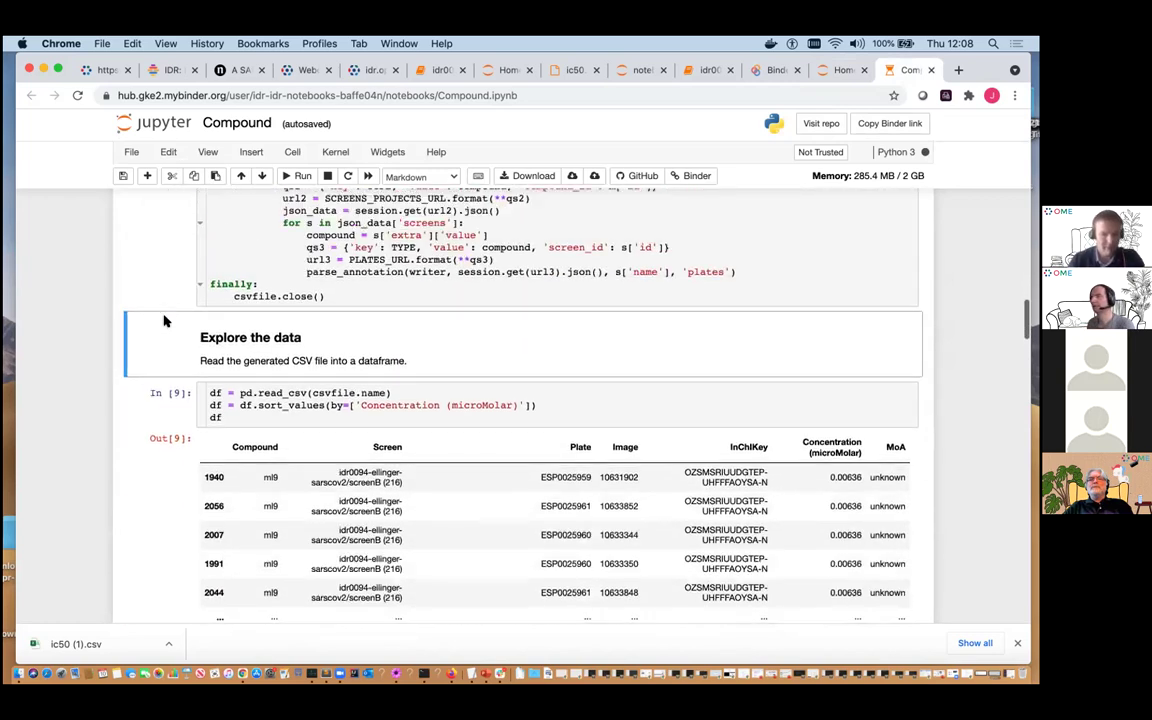
{"action": "scroll", "coordinate": [165, 321], "scroll_direction": "up", "scroll_amount": 3}
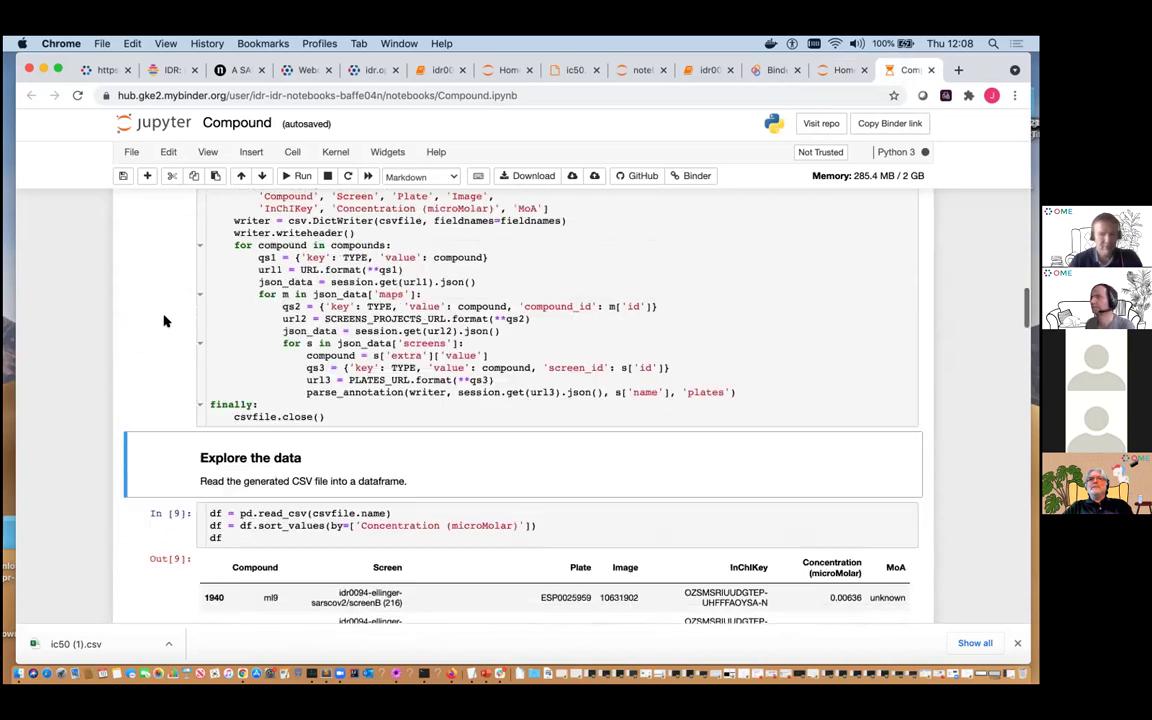
{"action": "scroll", "coordinate": [165, 320], "scroll_direction": "up", "scroll_amount": 2}
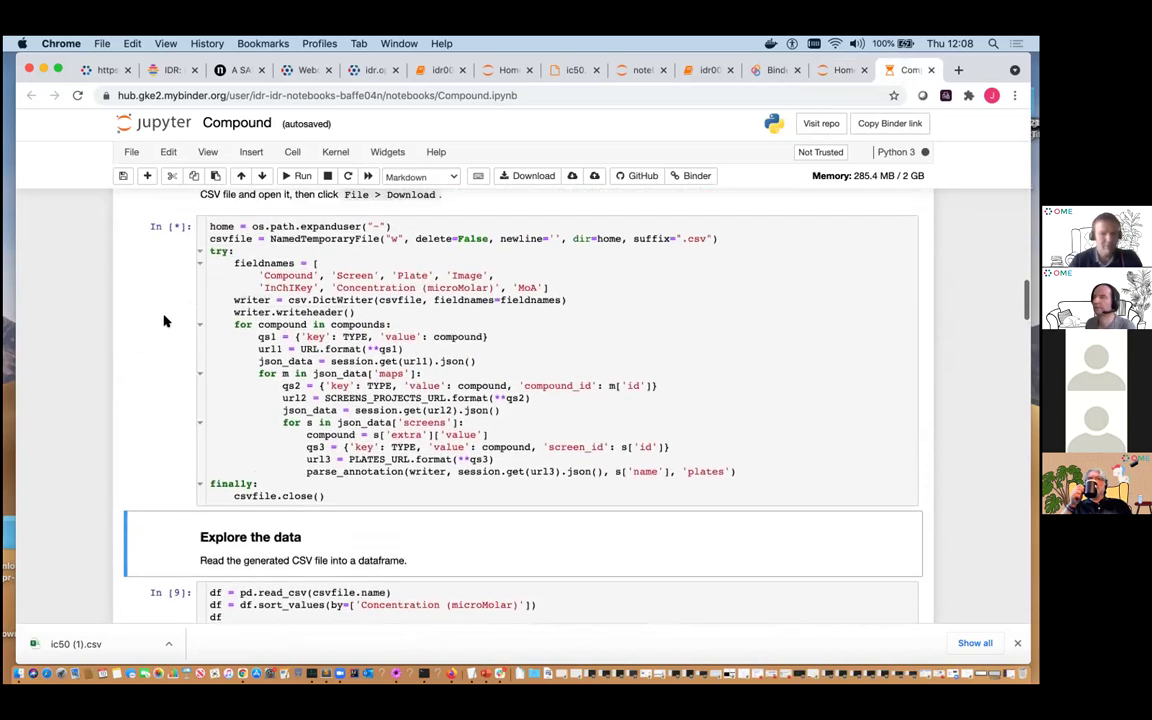
{"action": "scroll", "coordinate": [165, 320], "scroll_direction": "down", "scroll_amount": 4}
{"action": "scroll", "coordinate": [165, 320], "scroll_direction": "down", "scroll_amount": 9}
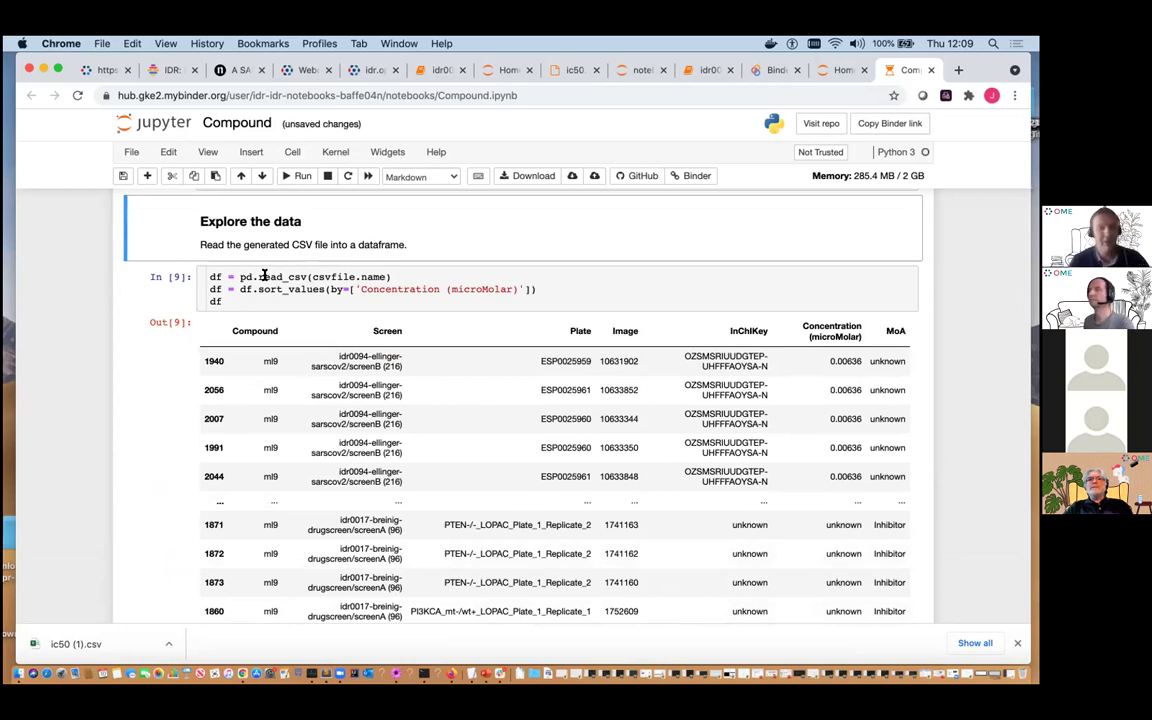
Run the "Explore the data" text and code cells to read the CSV into a dataframe sorted by Concentration (microMolar).
{"action": "scroll", "coordinate": [131, 289], "scroll_direction": "up", "scroll_amount": 2}
{"action": "scroll", "coordinate": [131, 289], "scroll_direction": "up", "scroll_amount": 10}
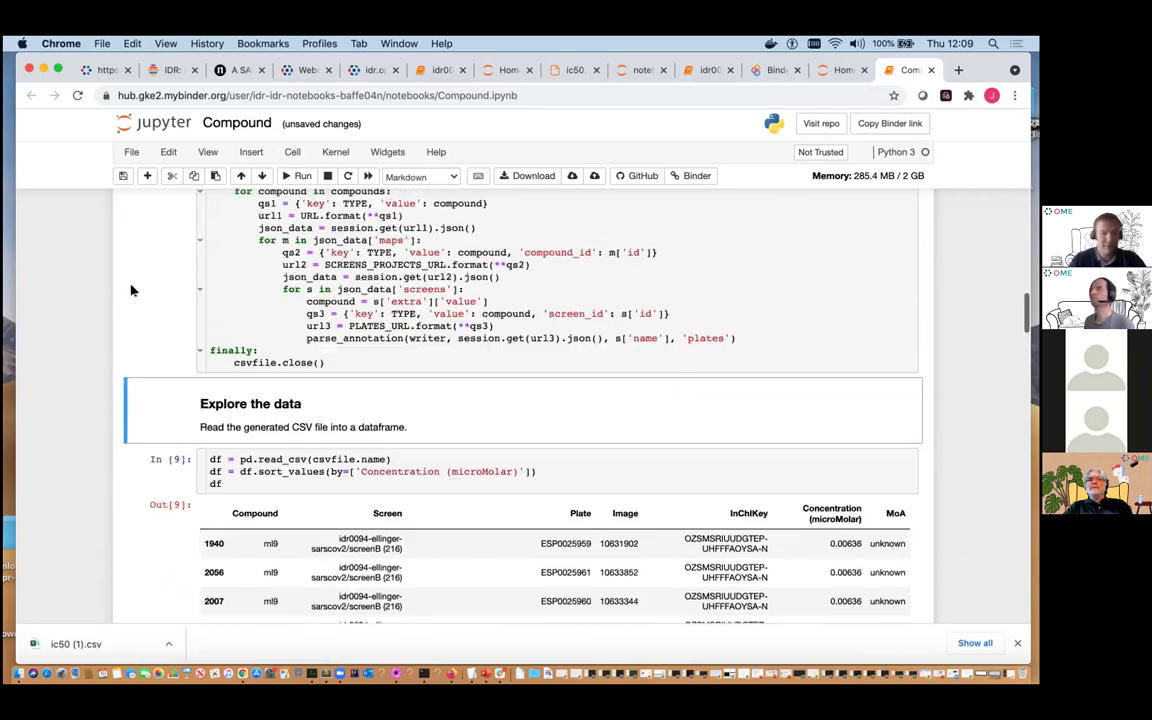
{"action": "scroll", "coordinate": [131, 289], "scroll_direction": "down", "scroll_amount": 6}
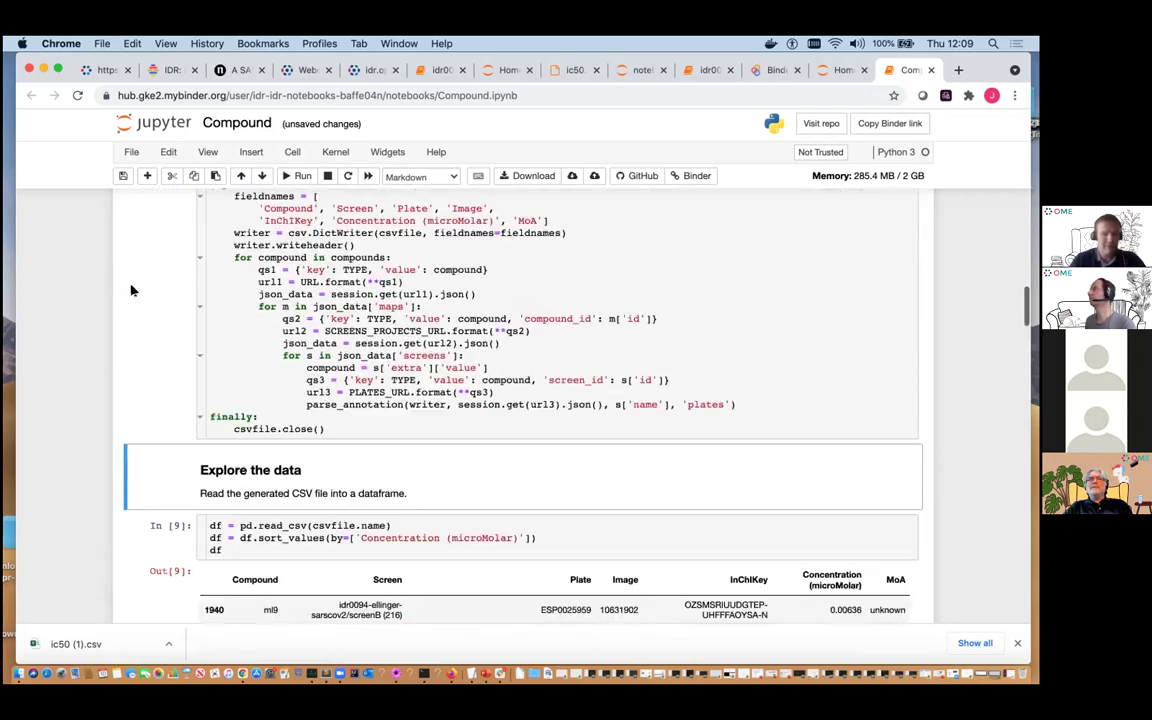
{"action": "left_click", "coordinate": [297, 177]}
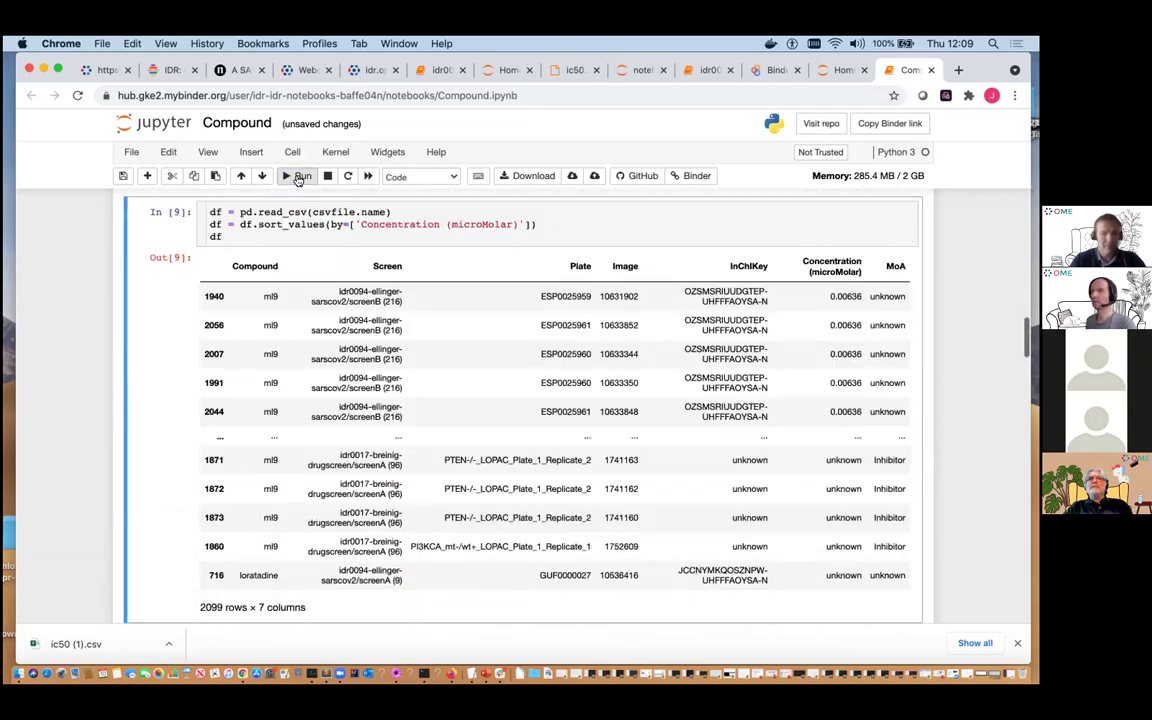
{"action": "left_click", "coordinate": [297, 177]}
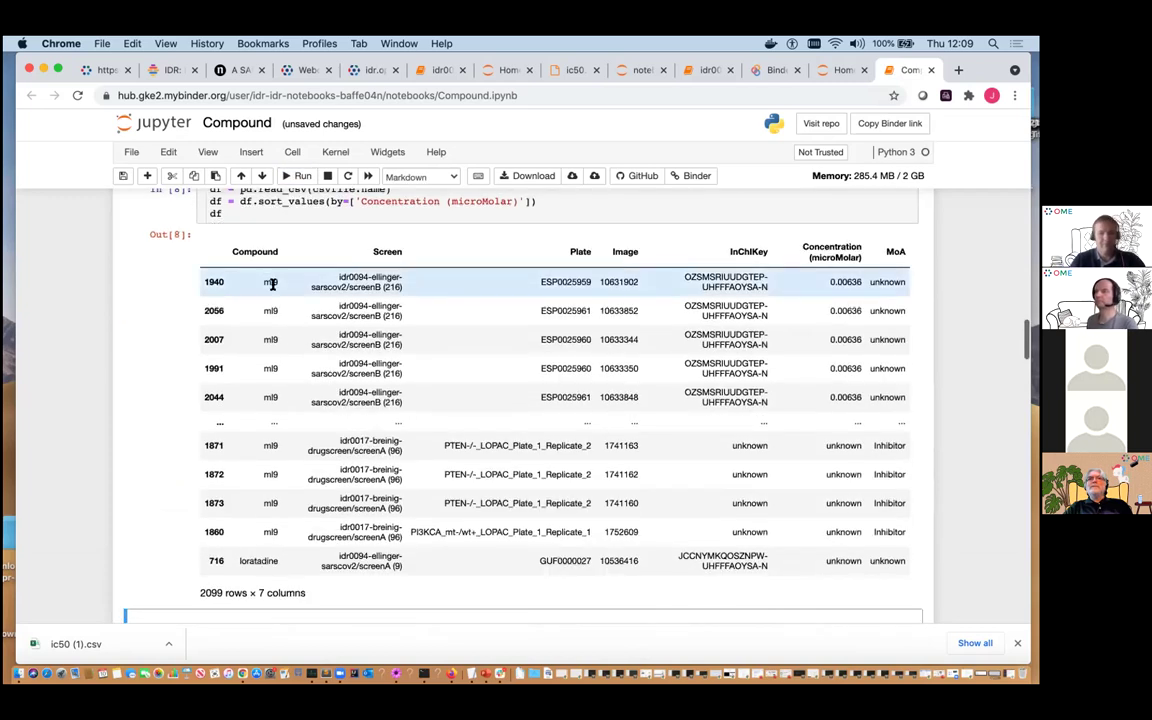
{"action": "scroll", "coordinate": [415, 243], "scroll_direction": "up", "scroll_amount": 1}
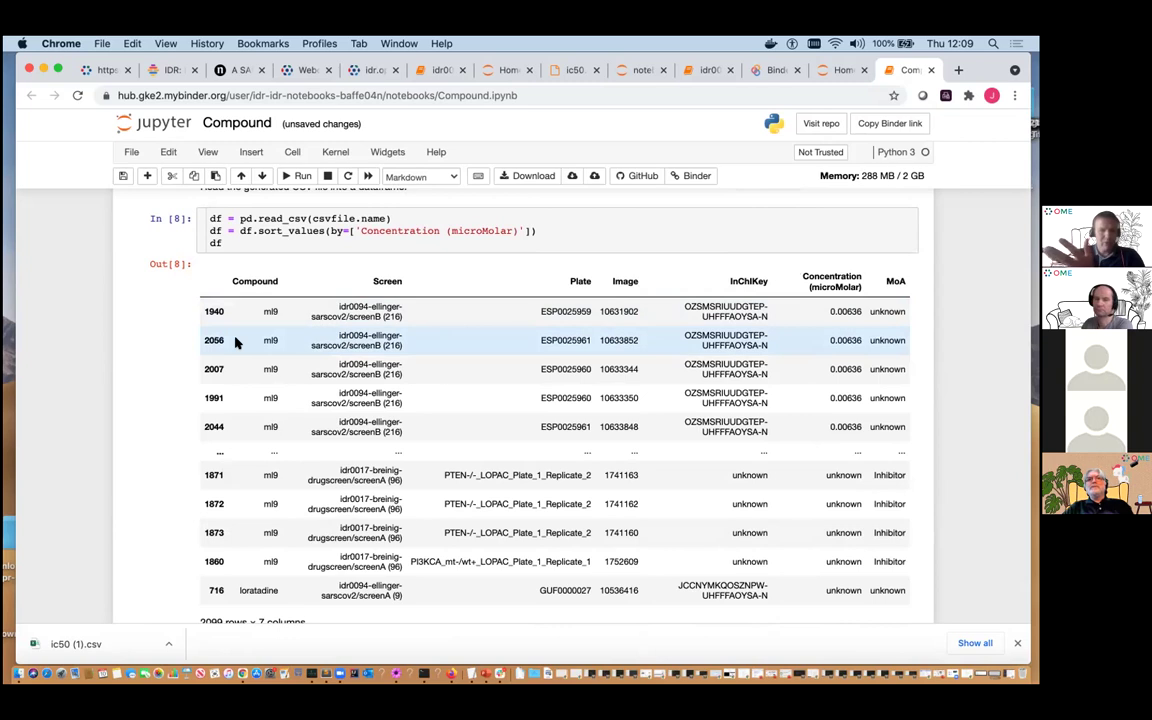
Run the "Determine the number of studies" cells and the Markdown cell that summarises the number of images and studies.
{"action": "scroll", "coordinate": [236, 343], "scroll_direction": "down", "scroll_amount": 1}
{"action": "scroll", "coordinate": [236, 343], "scroll_direction": "down", "scroll_amount": 7}
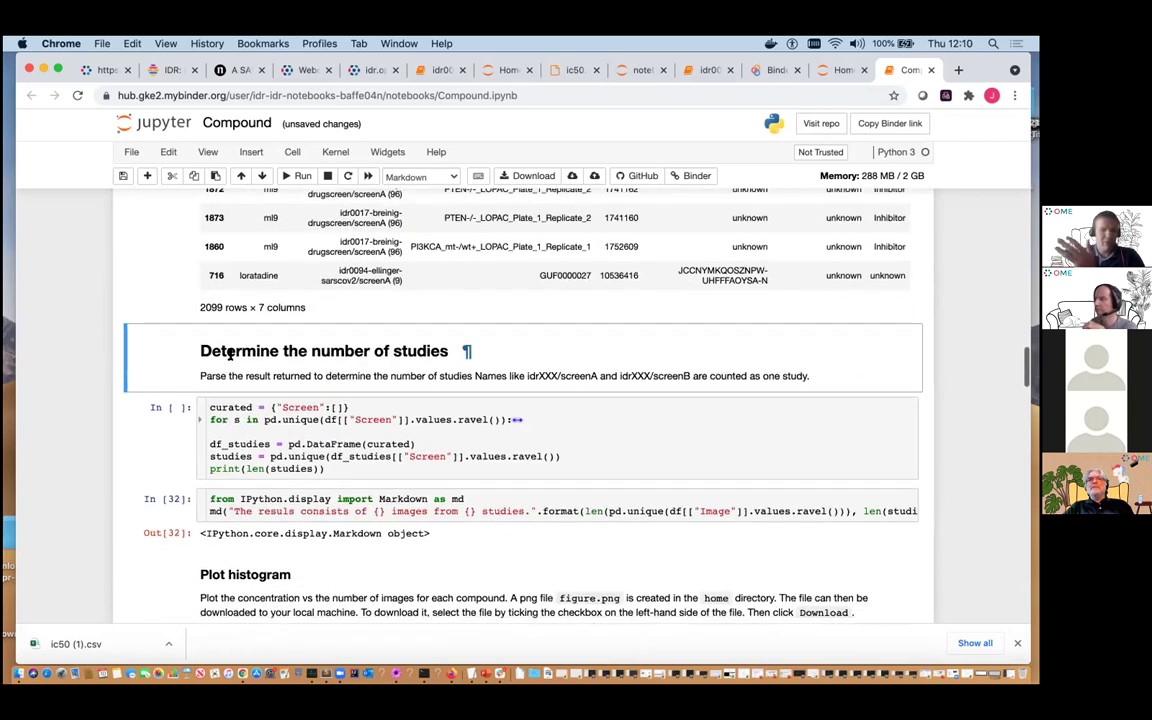
{"action": "left_click", "coordinate": [302, 176]}
{"action": "left_click", "coordinate": [302, 176]}
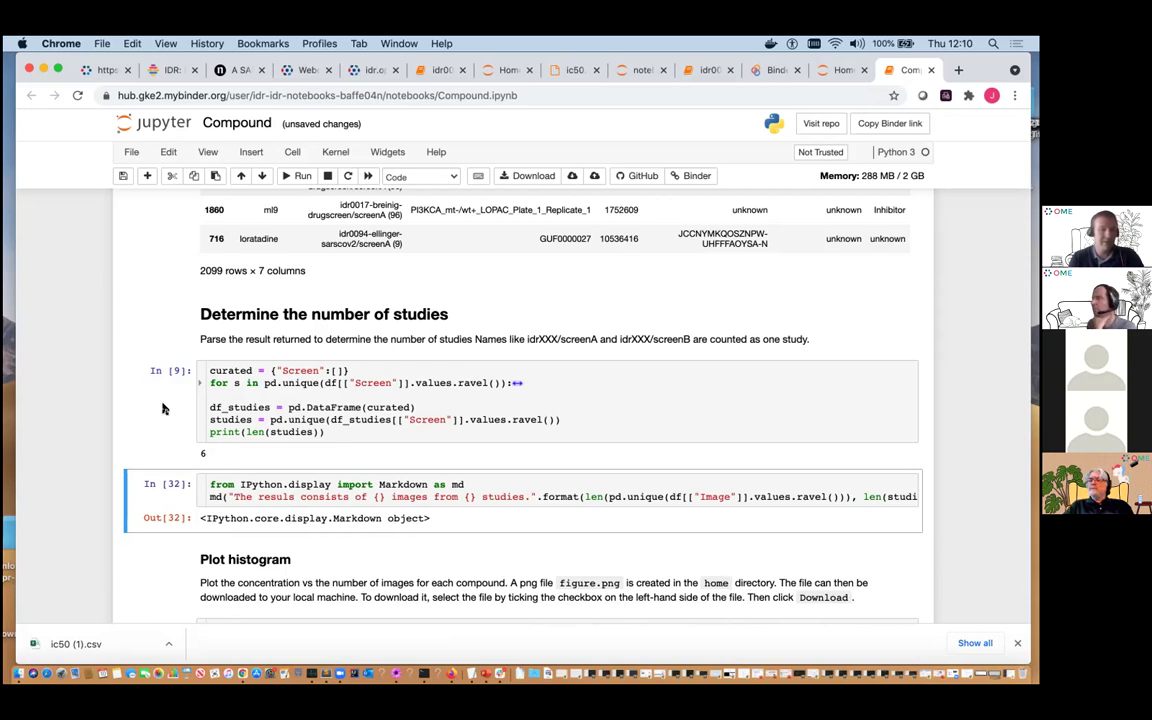
{"action": "scroll", "coordinate": [165, 408], "scroll_direction": "down", "scroll_amount": 2}
{"action": "scroll", "coordinate": [165, 408], "scroll_direction": "down", "scroll_amount": 3}
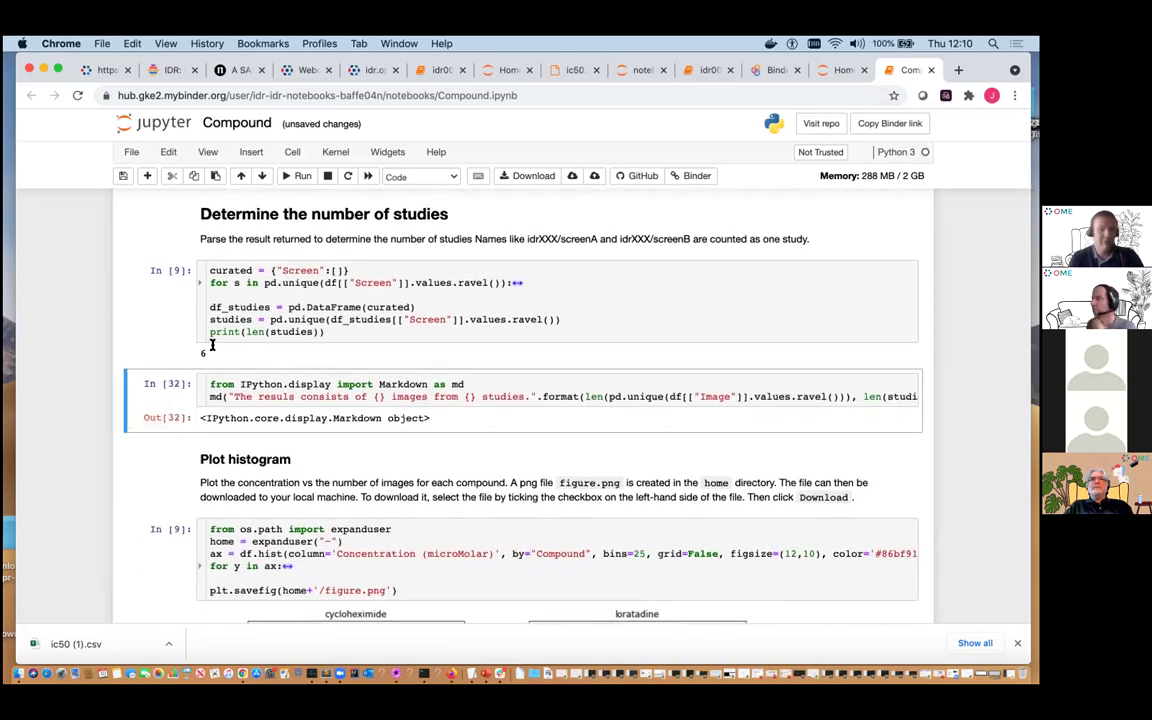
{"action": "left_click", "coordinate": [297, 176]}
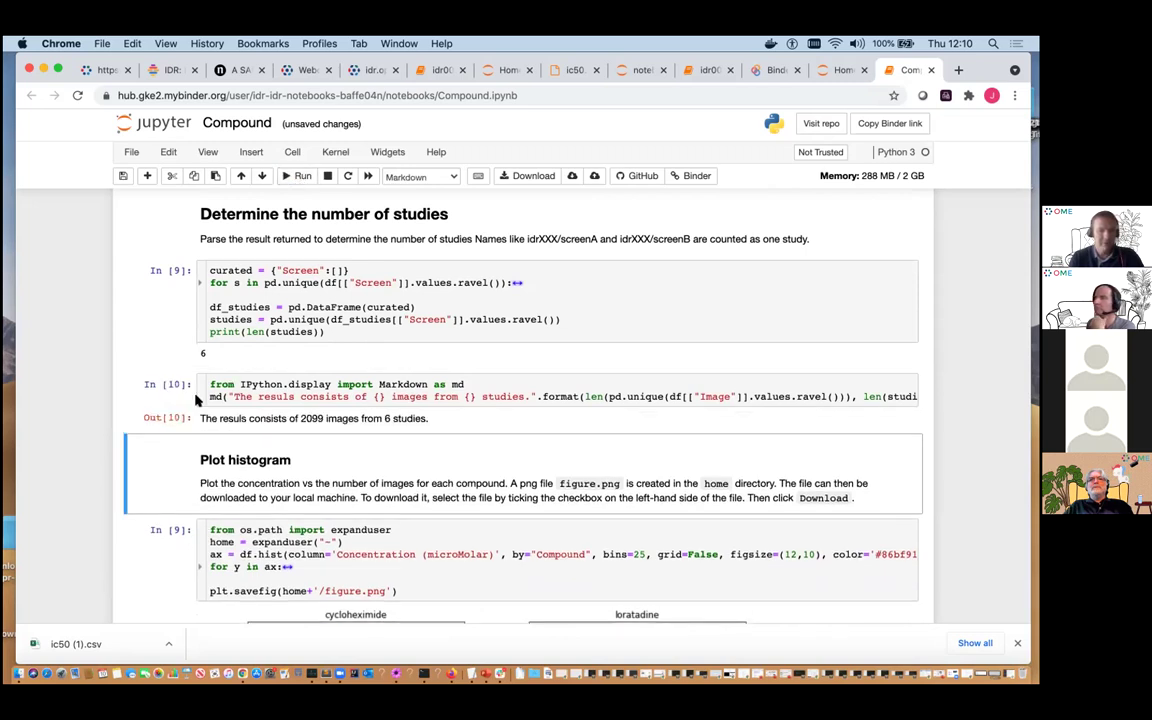
Run the "Plot histogram" cells to plot image counts by concentration per compound into figure.png, and inspect the histograms.
{"action": "scroll", "coordinate": [313, 435], "scroll_direction": "down", "scroll_amount": 4}
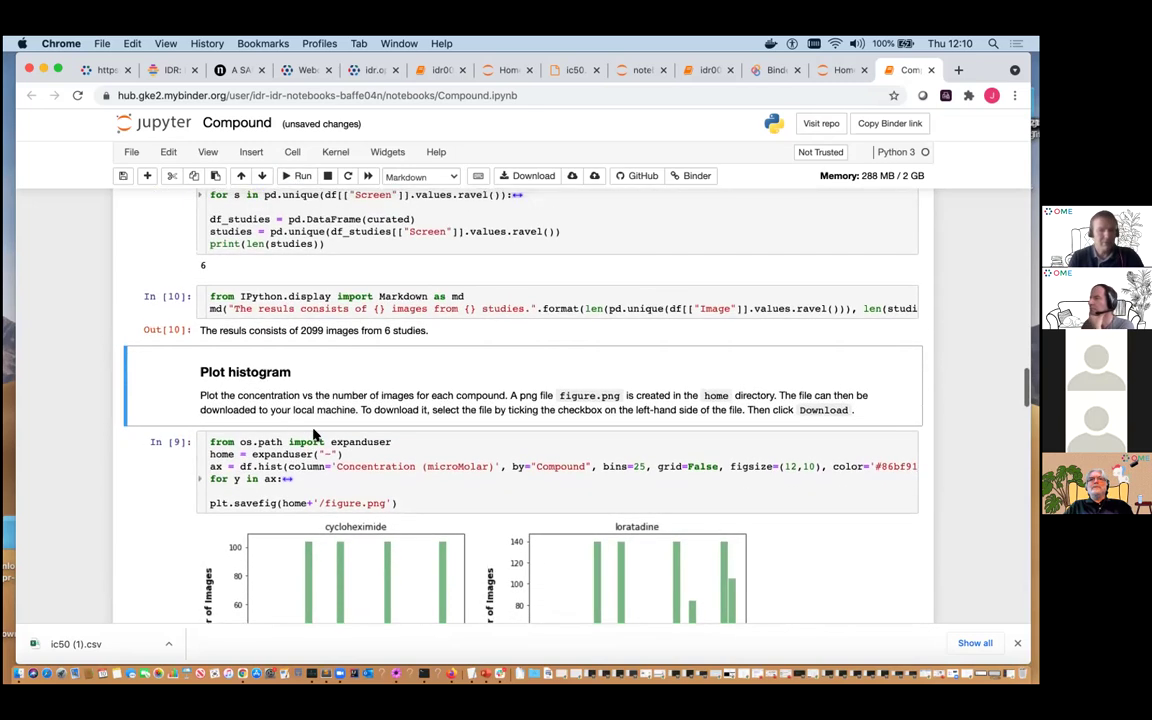
{"action": "scroll", "coordinate": [310, 430], "scroll_direction": "down", "scroll_amount": 2}
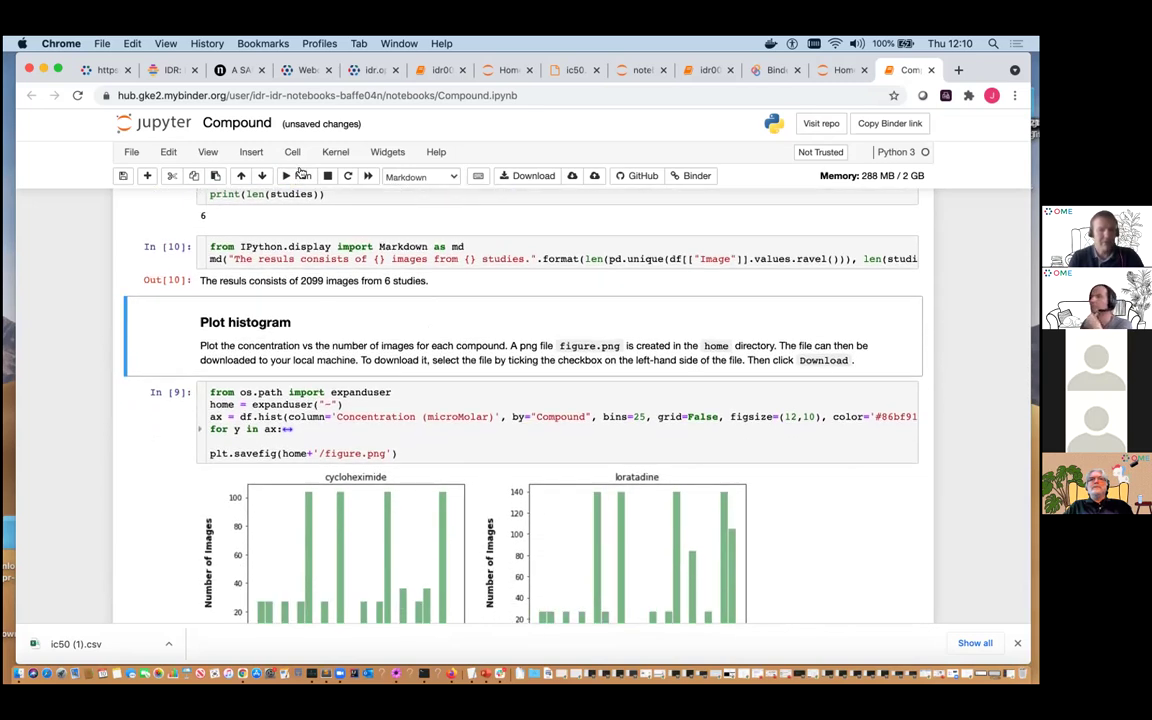
{"action": "left_click", "coordinate": [301, 176]}
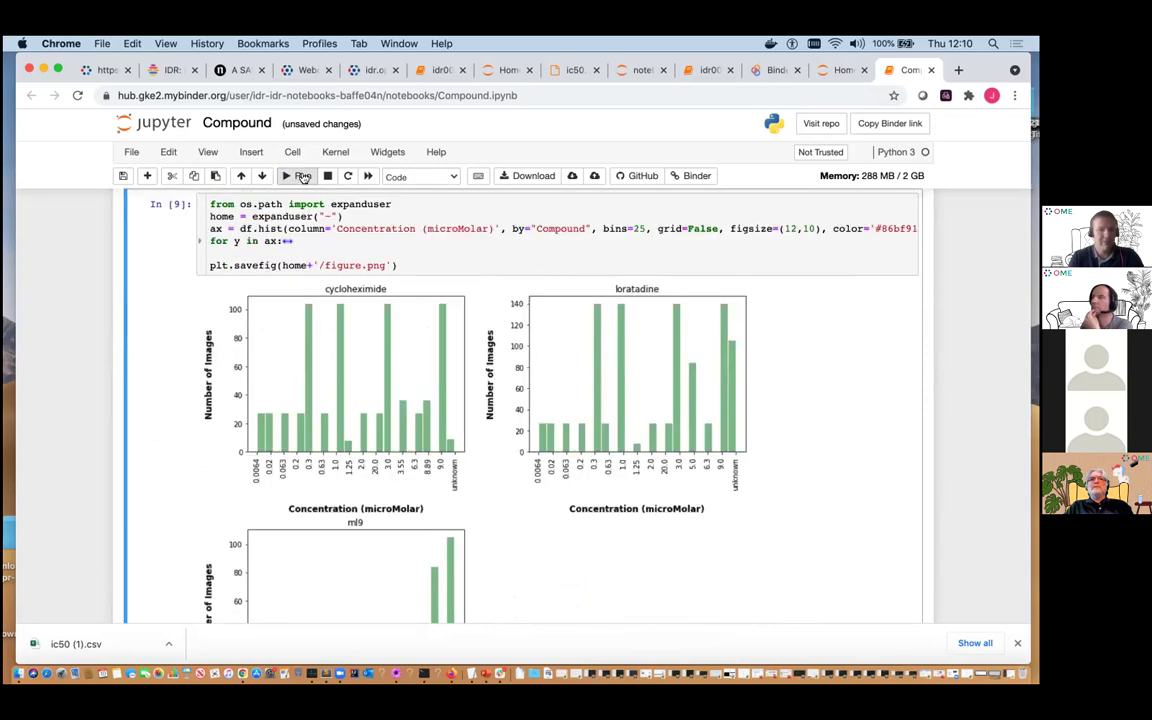
{"action": "left_click", "coordinate": [301, 176]}
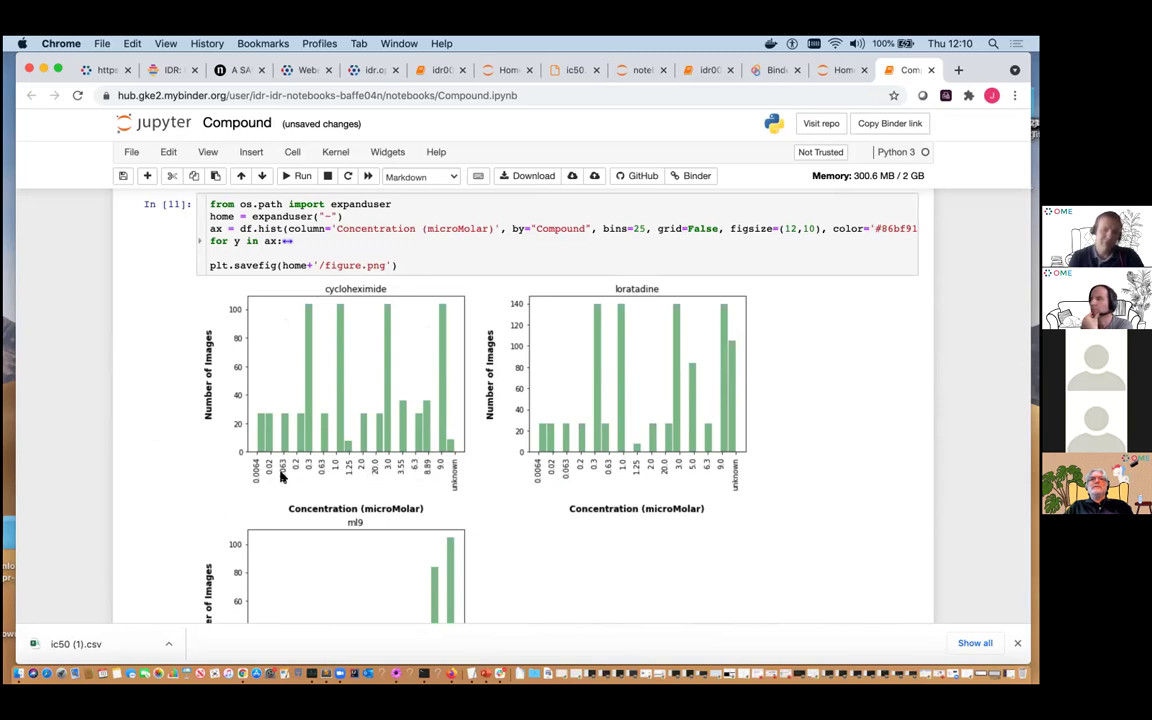
{"action": "scroll", "coordinate": [255, 472], "scroll_direction": "down", "scroll_amount": 3}
{"action": "scroll", "coordinate": [253, 473], "scroll_direction": "up", "scroll_amount": 1}
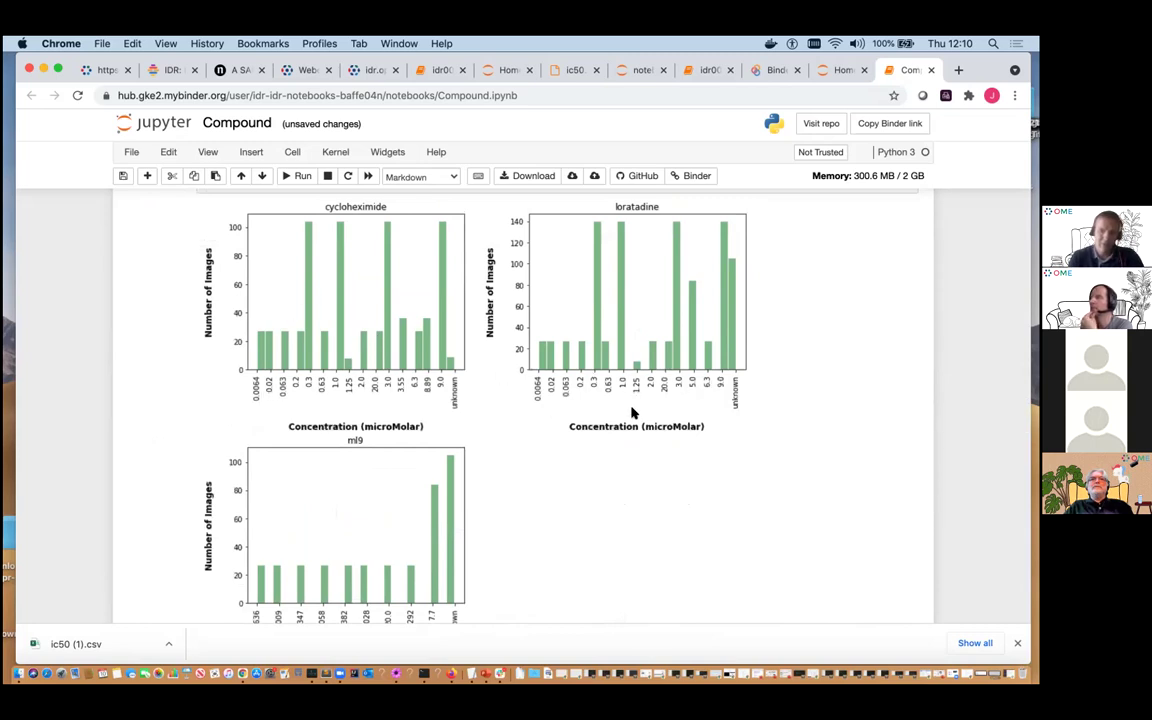
{"action": "scroll", "coordinate": [642, 430], "scroll_direction": "down", "scroll_amount": 2}
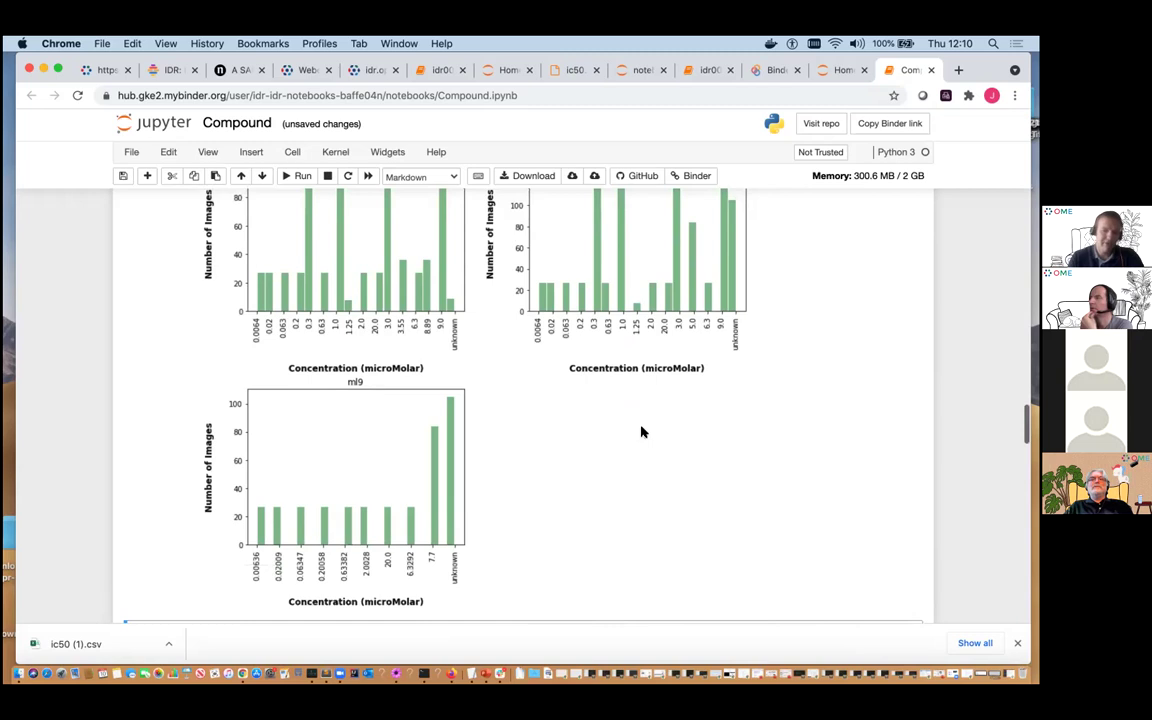
{"action": "scroll", "coordinate": [642, 430], "scroll_direction": "up", "scroll_amount": 2}
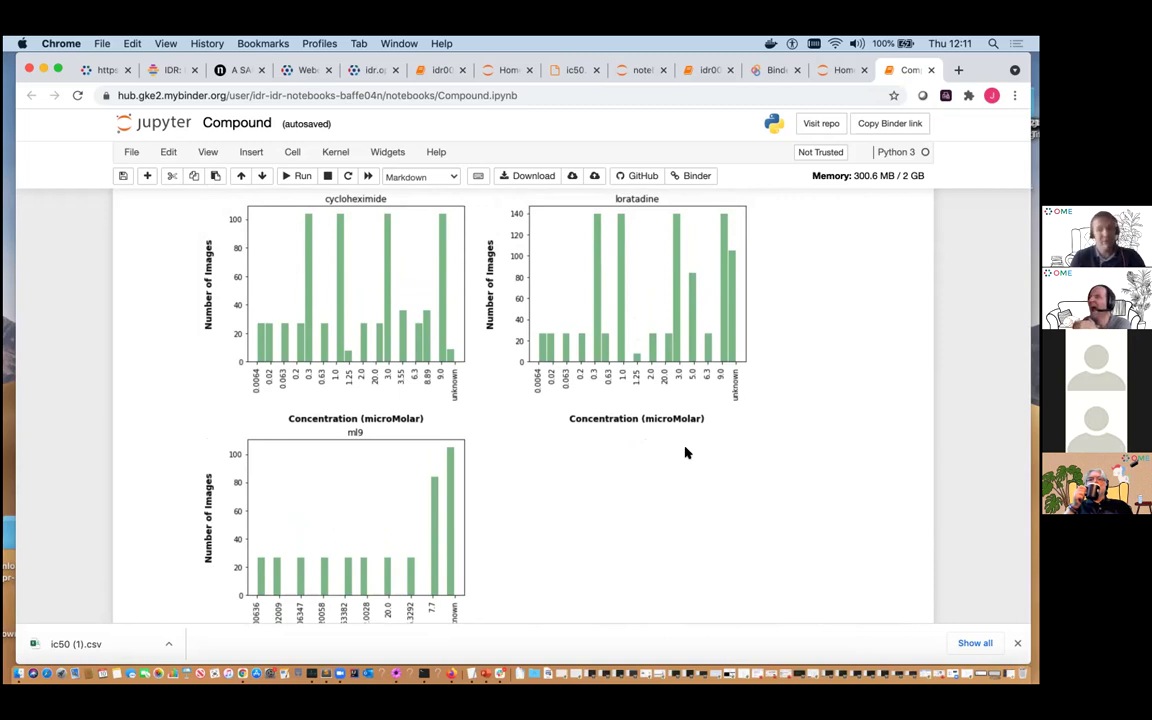
Run the "Create an OMERO.figure" and "URL to retrieve IDR data" cells to define the IDR webclient and image-data URLs.
{"action": "scroll", "coordinate": [685, 453], "scroll_direction": "down", "scroll_amount": 10}
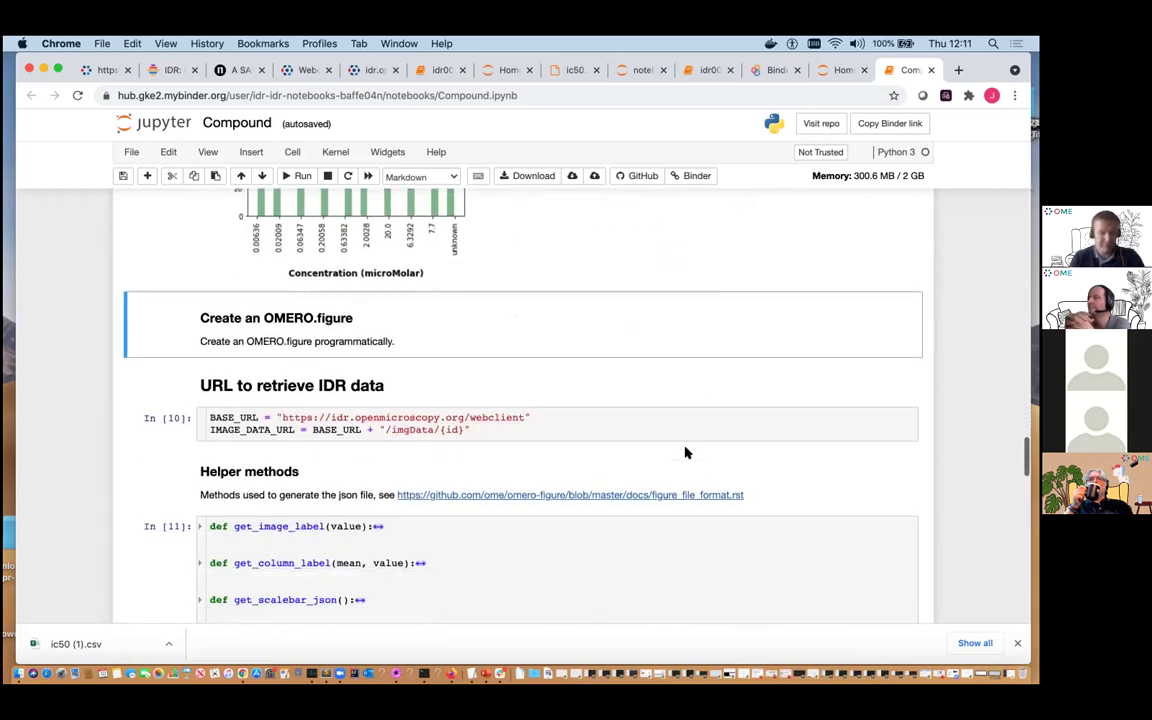
{"action": "scroll", "coordinate": [685, 453], "scroll_direction": "down", "scroll_amount": 1}
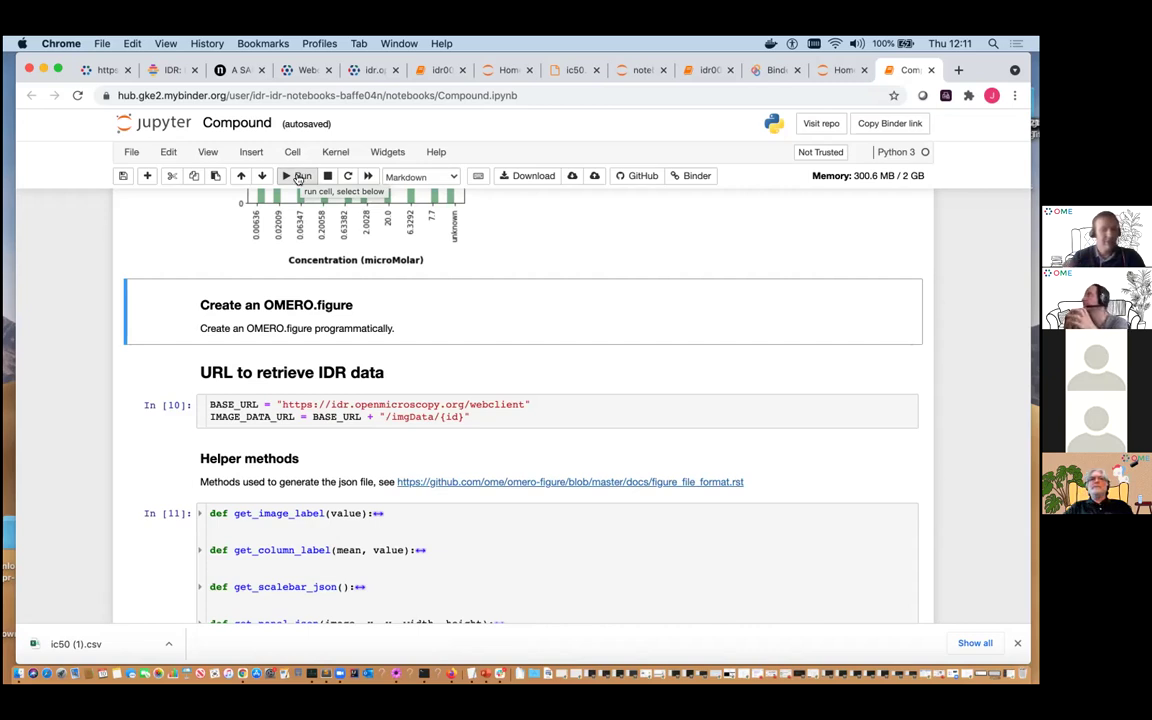
{"action": "left_click", "coordinate": [297, 178]}
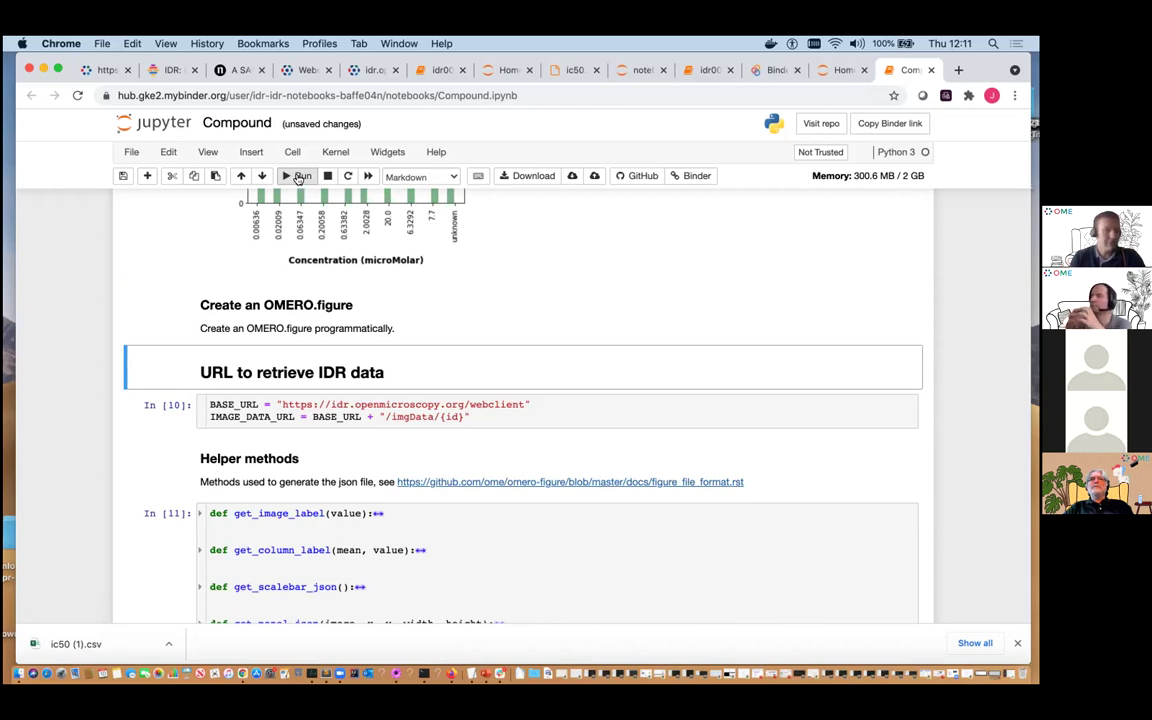
{"action": "left_click", "coordinate": [297, 178]}
{"action": "left_click", "coordinate": [297, 178]}
Run the "Helper methods" text cell and its two code cells defining the label, scalebar, panel, column and image functions.
{"action": "left_click", "coordinate": [297, 178]}
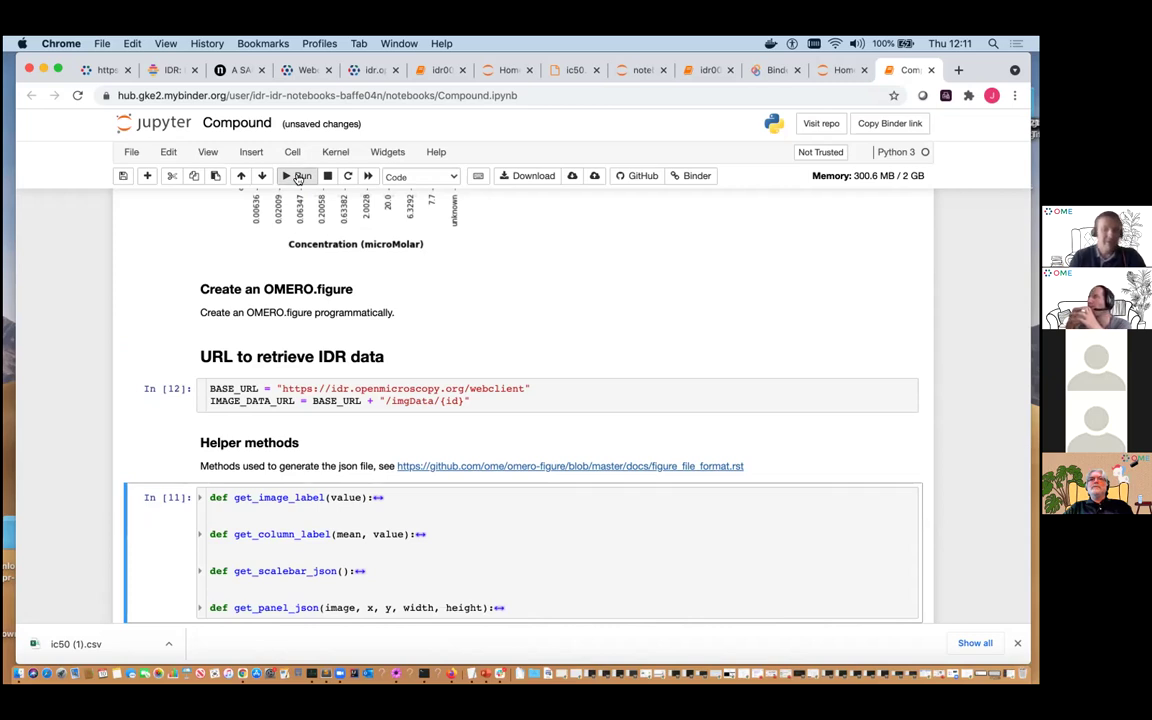
{"action": "scroll", "coordinate": [287, 300], "scroll_direction": "down", "scroll_amount": 3}
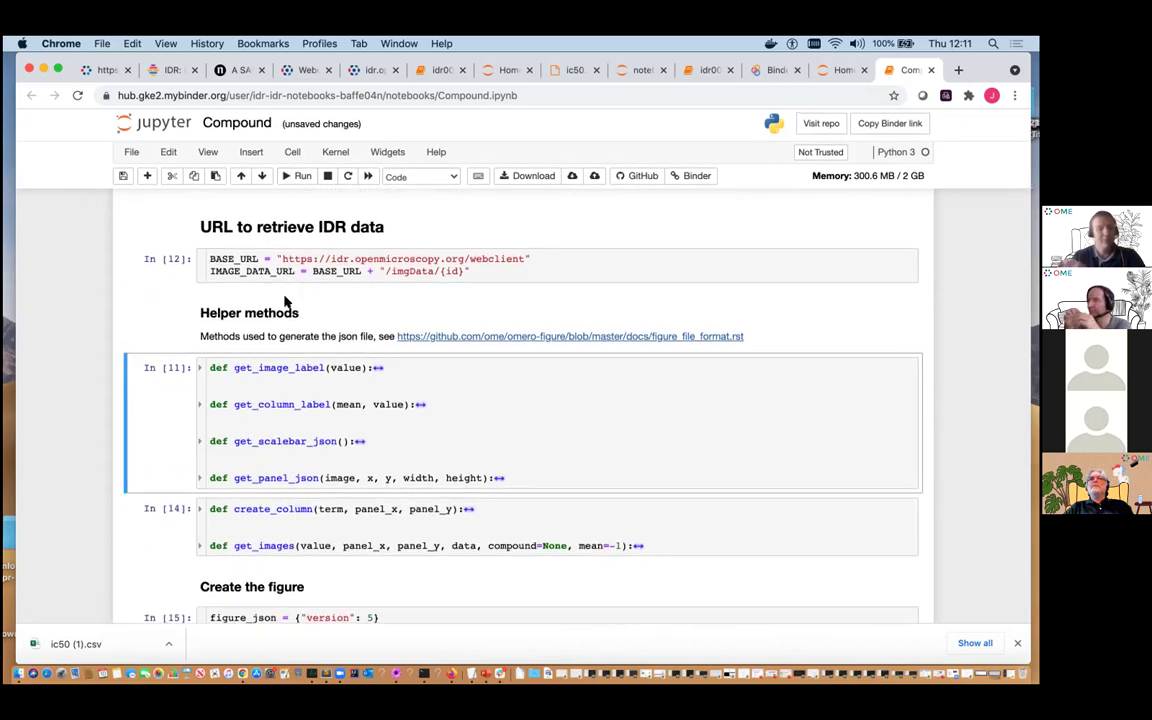
{"action": "left_click", "coordinate": [302, 176]}
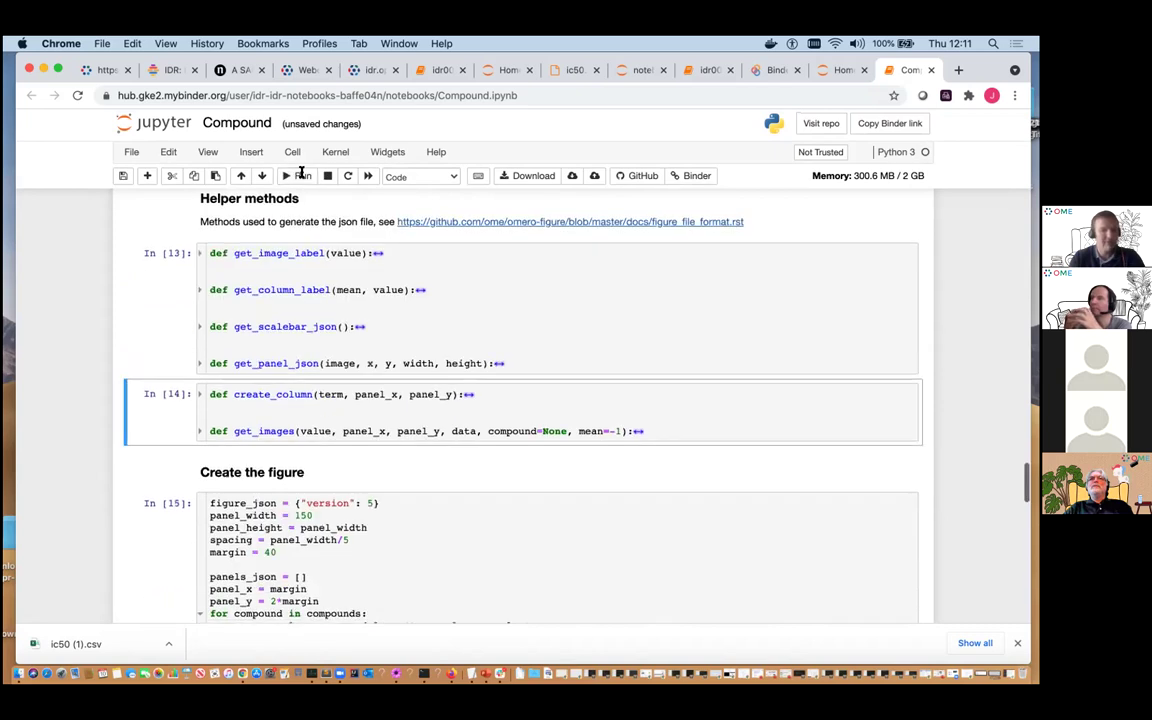
{"action": "left_click", "coordinate": [302, 176]}
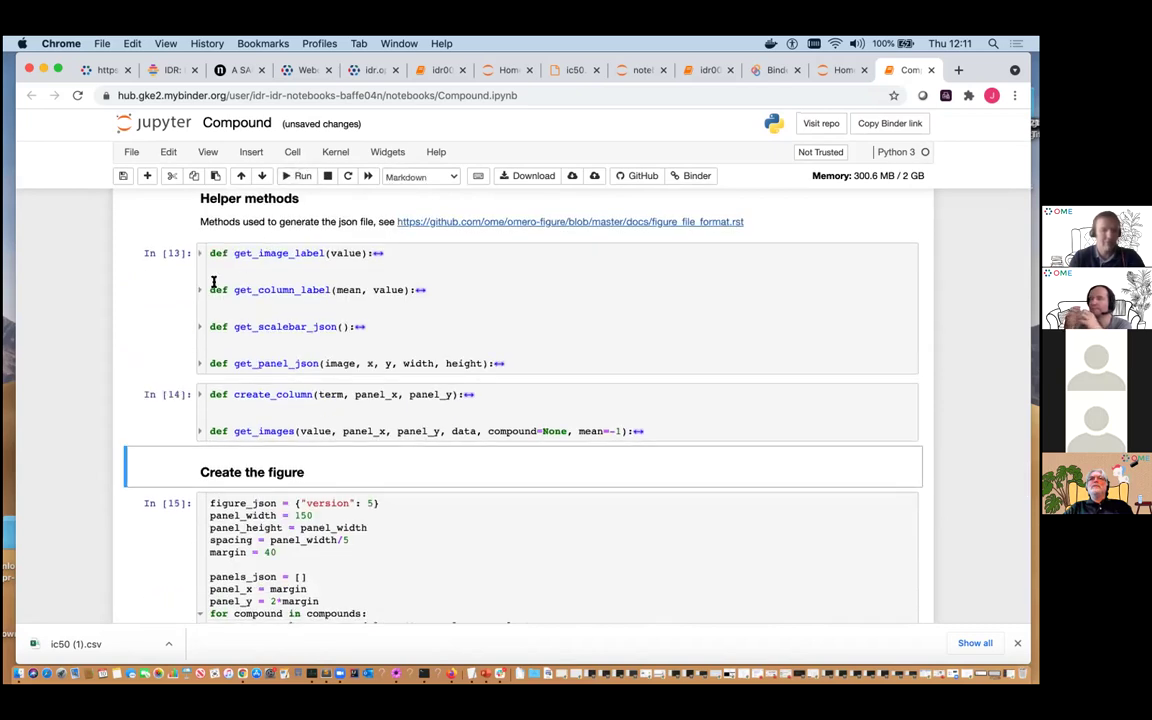
Run the "Create the figure" cells to build the "Compounds Concentration" figure JSON, and revisit the image IDs in the results dataframe.
{"action": "left_click", "coordinate": [302, 176]}
{"action": "left_click", "coordinate": [302, 176]}
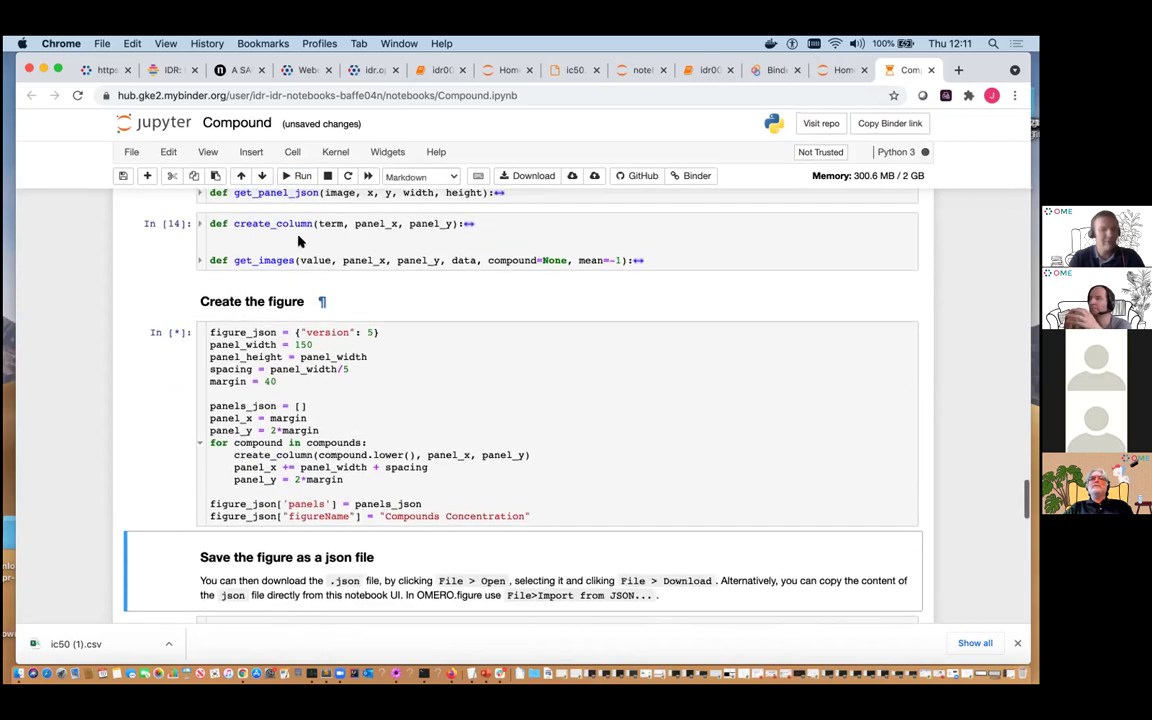
{"action": "scroll", "coordinate": [308, 300], "scroll_direction": "up", "scroll_amount": 10}
{"action": "scroll", "coordinate": [309, 300], "scroll_direction": "up", "scroll_amount": 5}
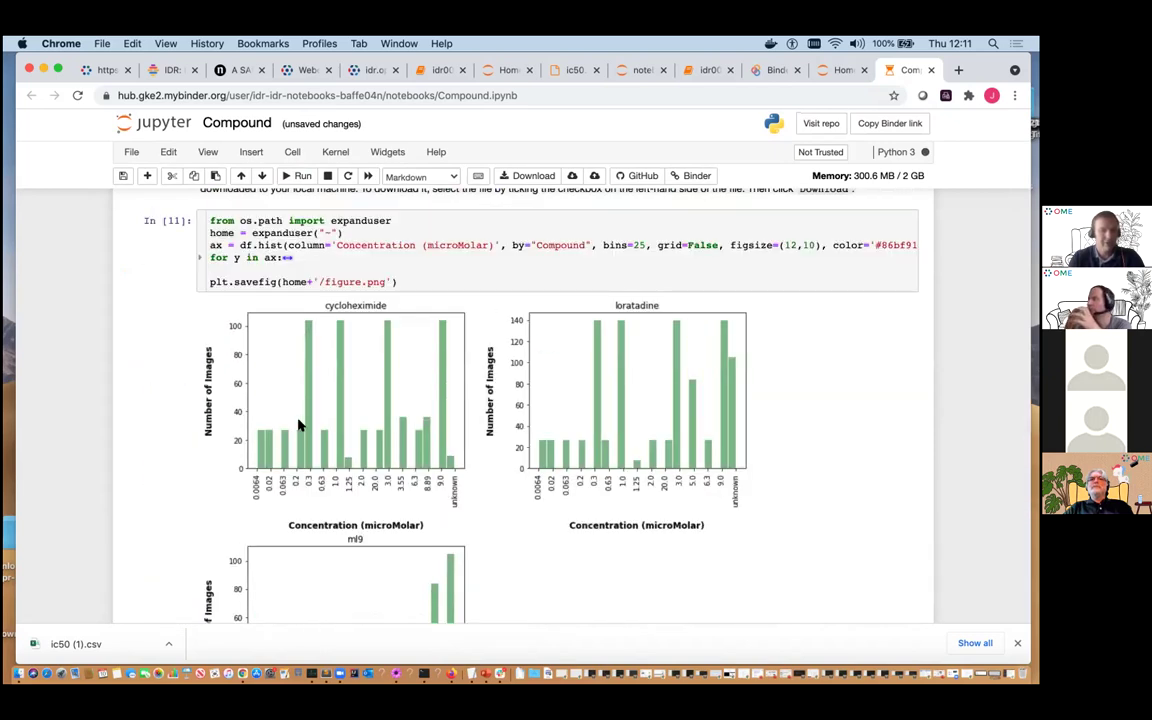
{"action": "scroll", "coordinate": [298, 425], "scroll_direction": "up", "scroll_amount": 10}
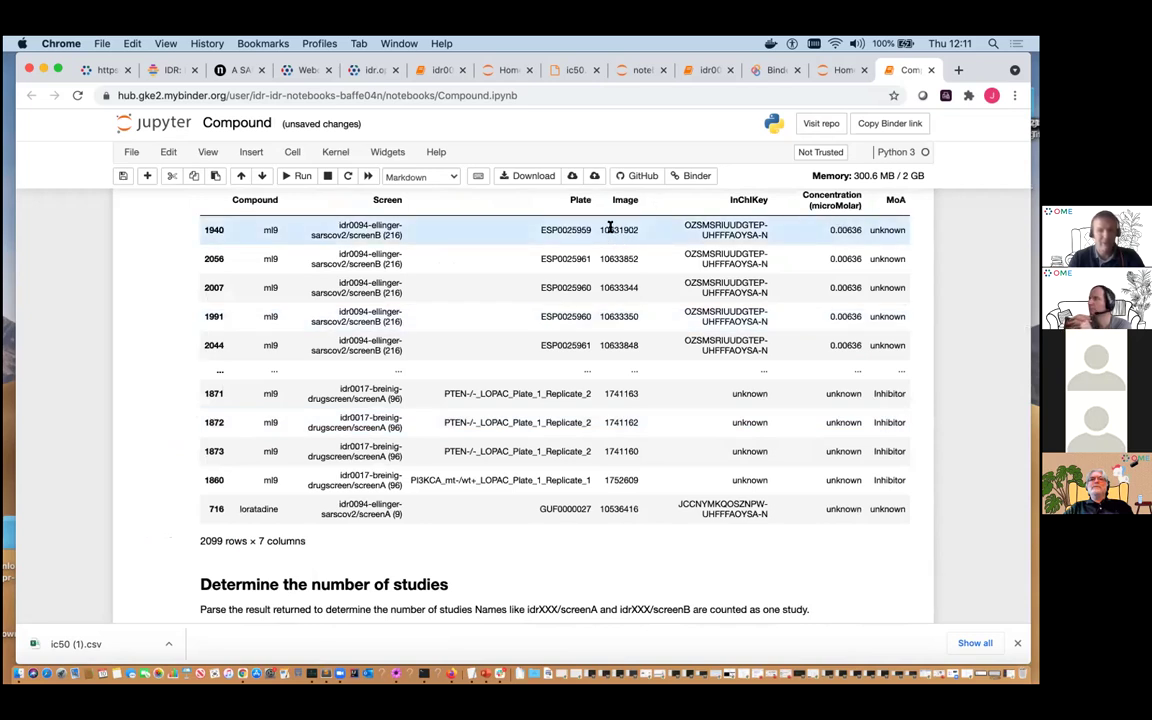
Run the "Save the figure as a json file" text cell and its code cell to write the figure to figure.json.
{"action": "scroll", "coordinate": [610, 230], "scroll_direction": "down", "scroll_amount": 15}
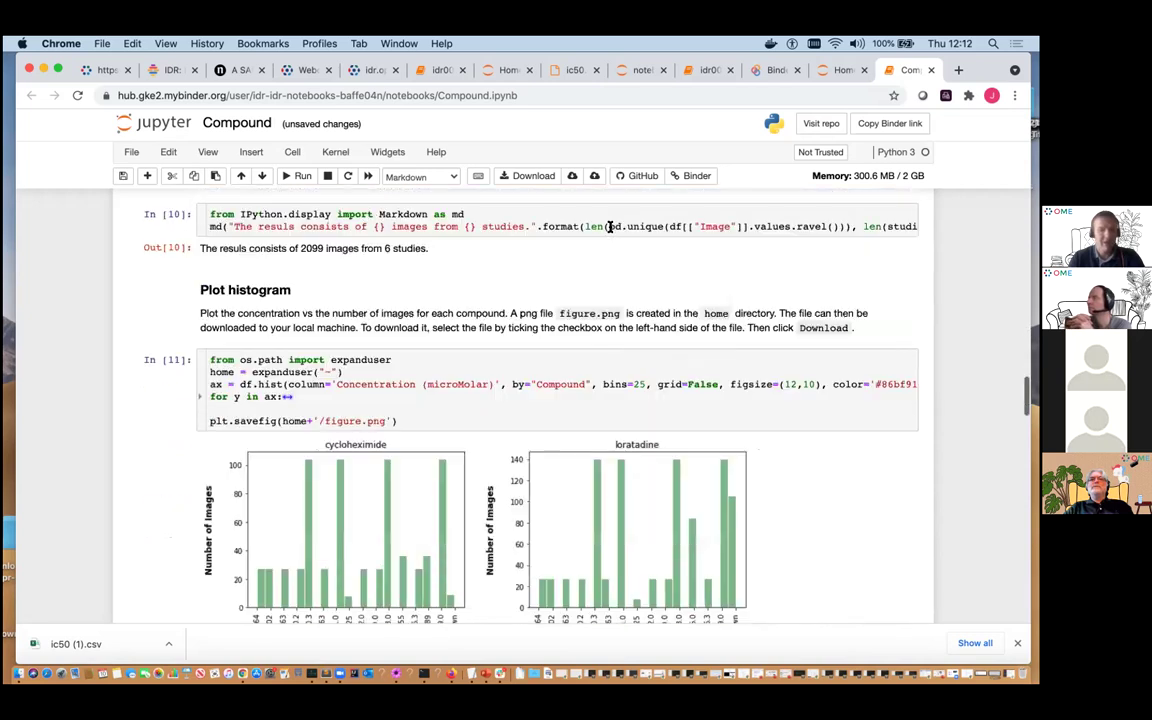
{"action": "scroll", "coordinate": [610, 230], "scroll_direction": "down", "scroll_amount": 10}
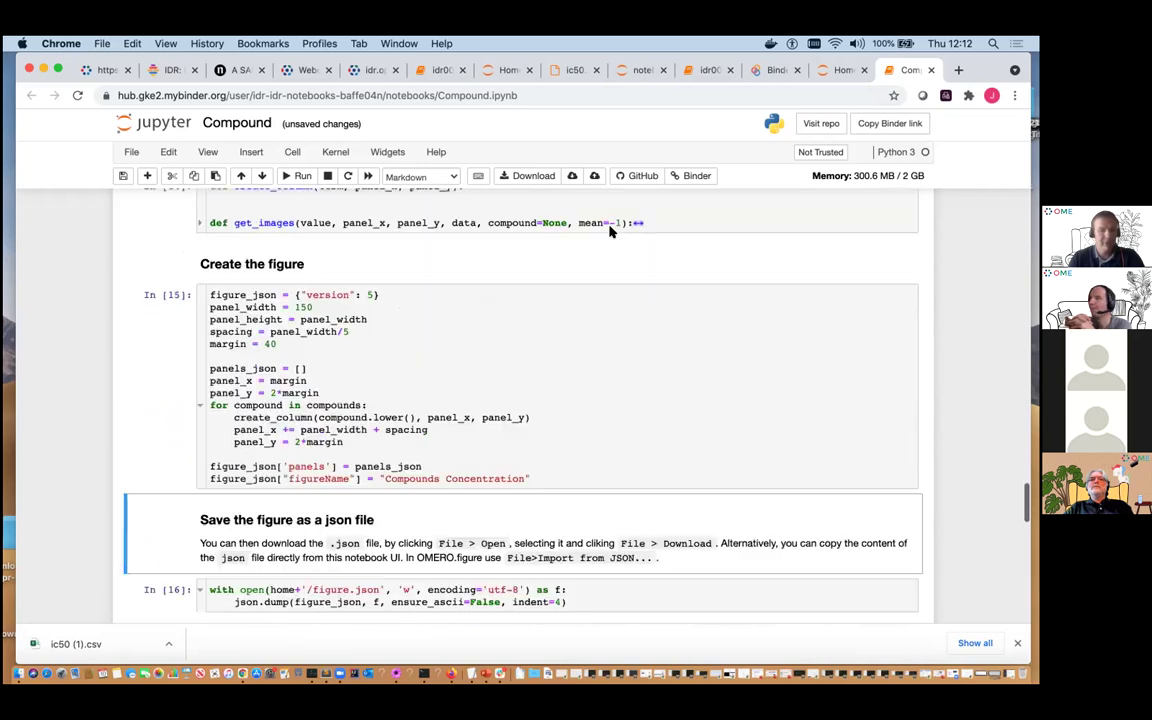
{"action": "scroll", "coordinate": [609, 228], "scroll_direction": "up", "scroll_amount": 2}
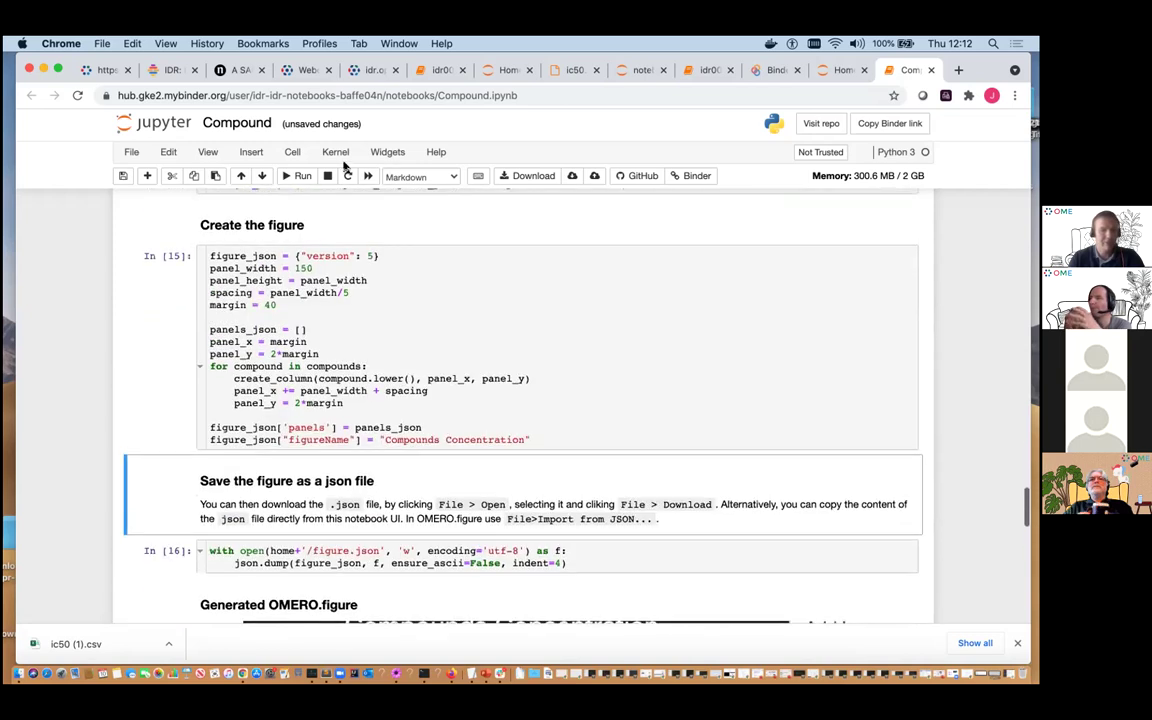
{"action": "left_click", "coordinate": [299, 176]}
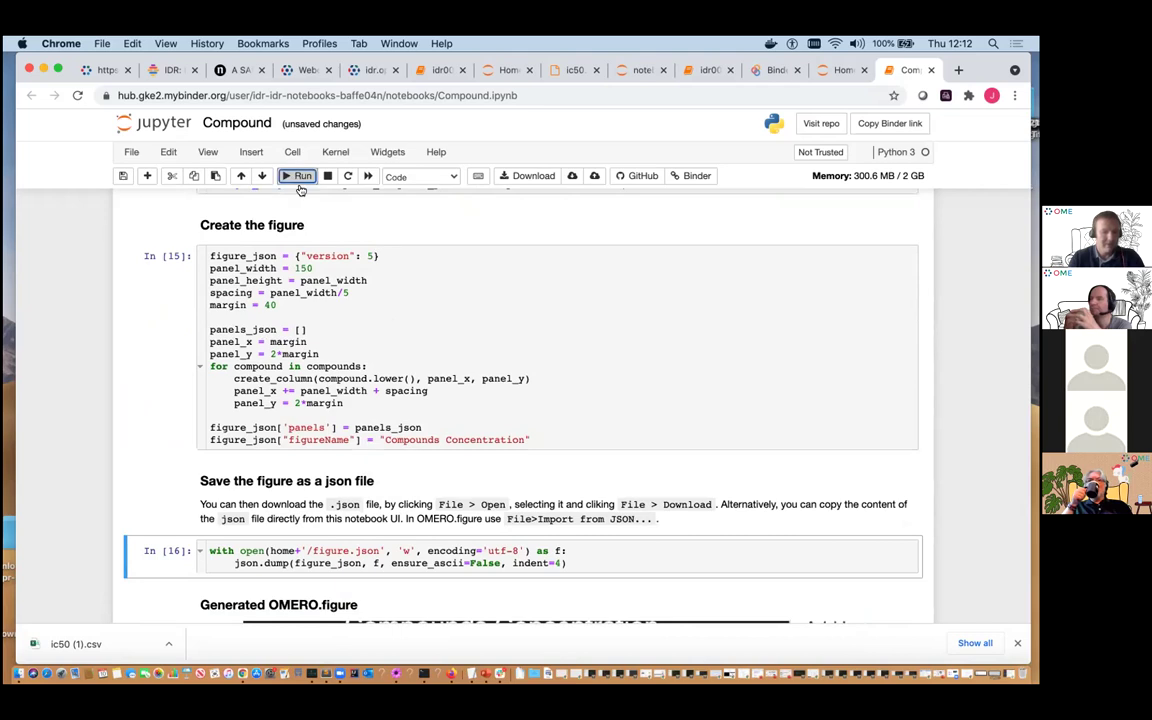
{"action": "left_click", "coordinate": [299, 177]}
{"action": "scroll", "coordinate": [311, 250], "scroll_direction": "up", "scroll_amount": 3}
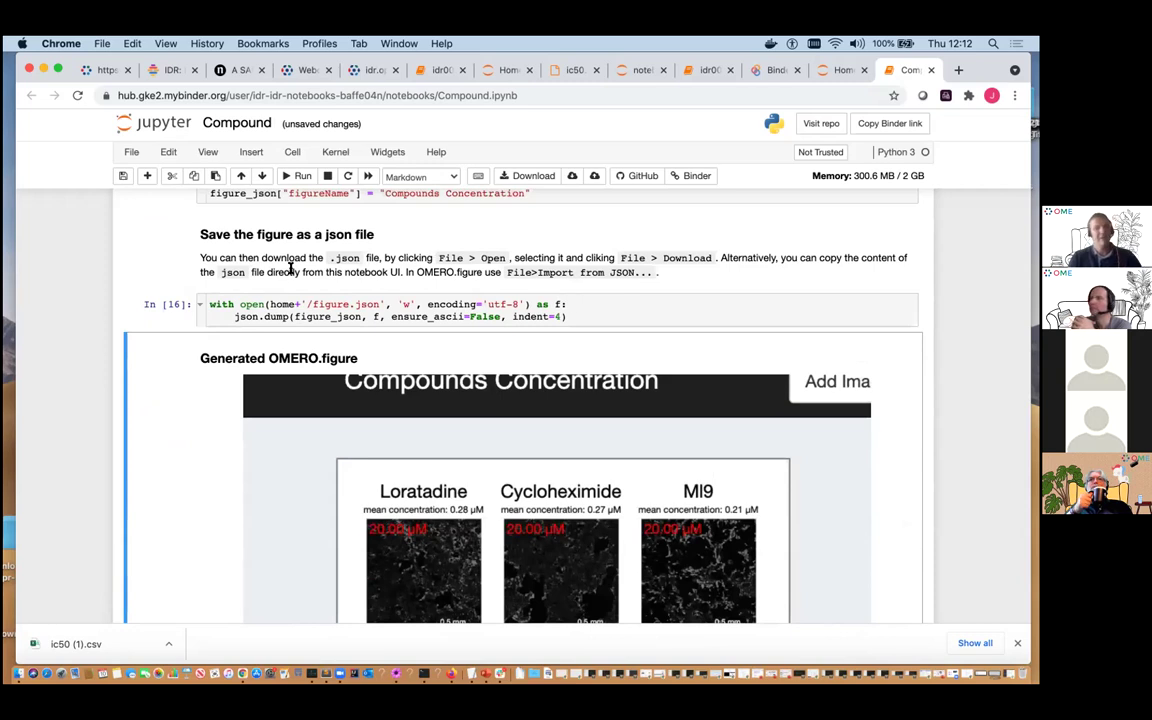
Open figure.json from the notebook server's file list and download it to the local machine.
{"action": "left_click", "coordinate": [131, 152]}
{"action": "left_click", "coordinate": [137, 193]}
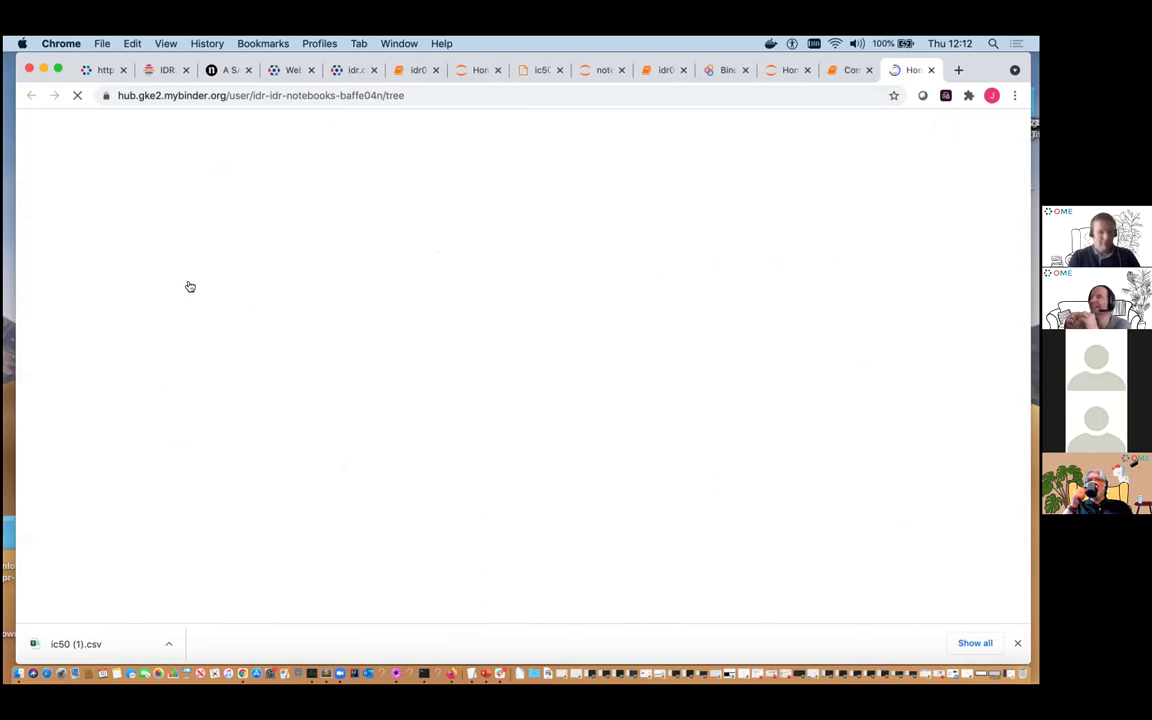
{"action": "scroll", "coordinate": [188, 286], "scroll_direction": "down", "scroll_amount": 3}
{"action": "scroll", "coordinate": [188, 286], "scroll_direction": "down", "scroll_amount": 2}
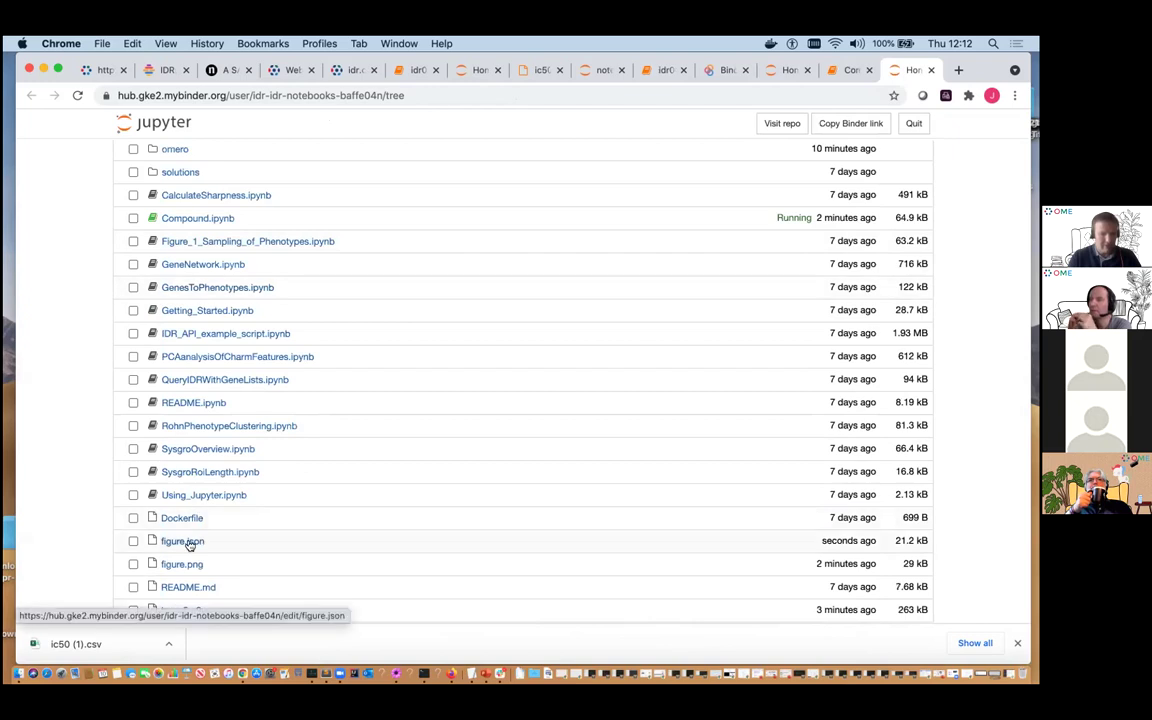
{"action": "left_click", "coordinate": [188, 543]}
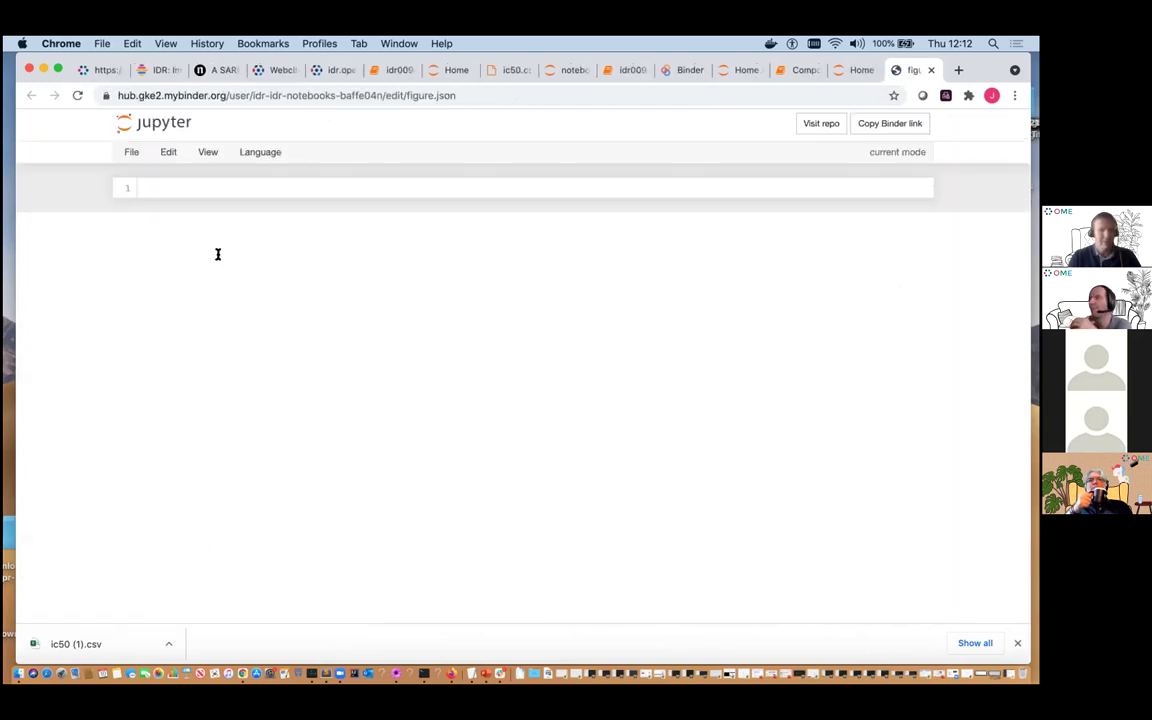
{"action": "left_click", "coordinate": [126, 153]}
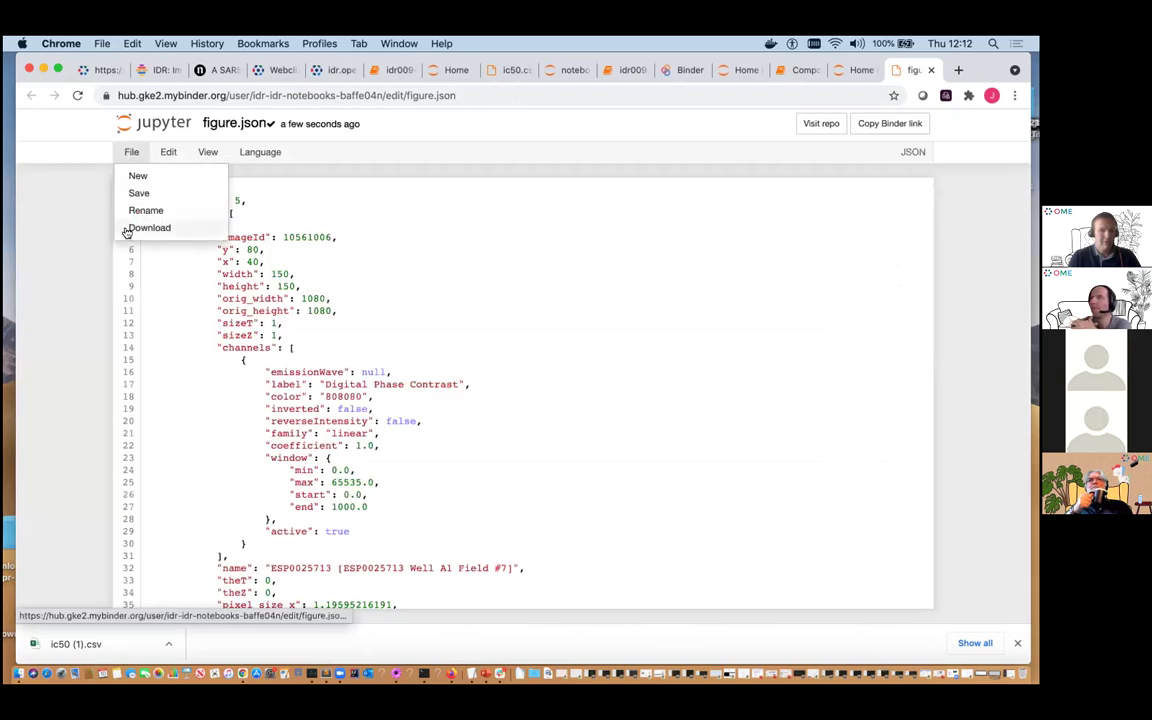
{"action": "left_click", "coordinate": [140, 228]}
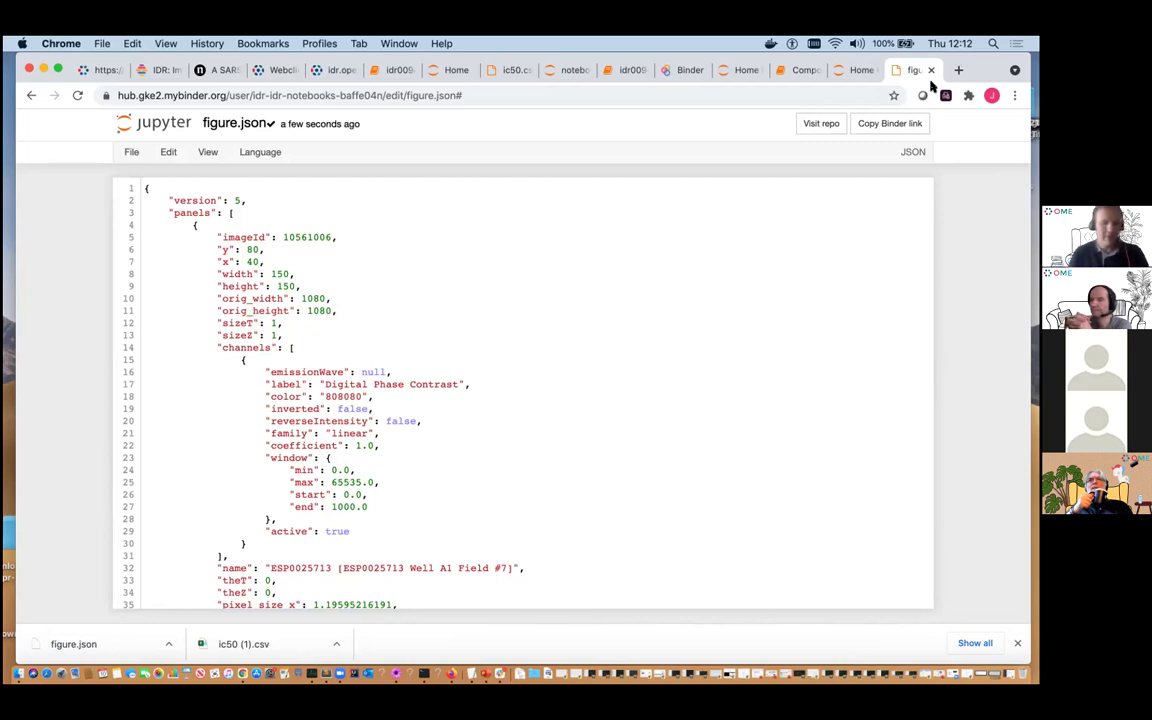
Open workshop.openmicroscopy.org in a new browser tab and log in to OMERO.web with the account username and password.
{"action": "left_click", "coordinate": [958, 70]}
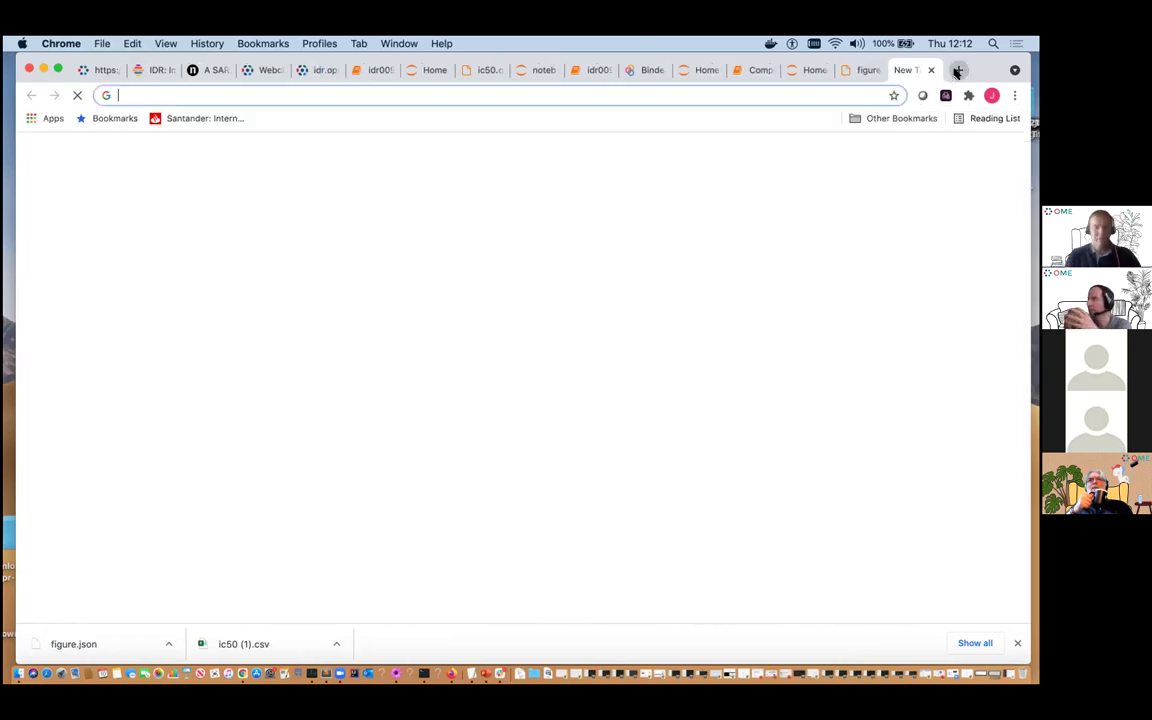
{"action": "type", "text": "workshop.openmicroscopy.org"}
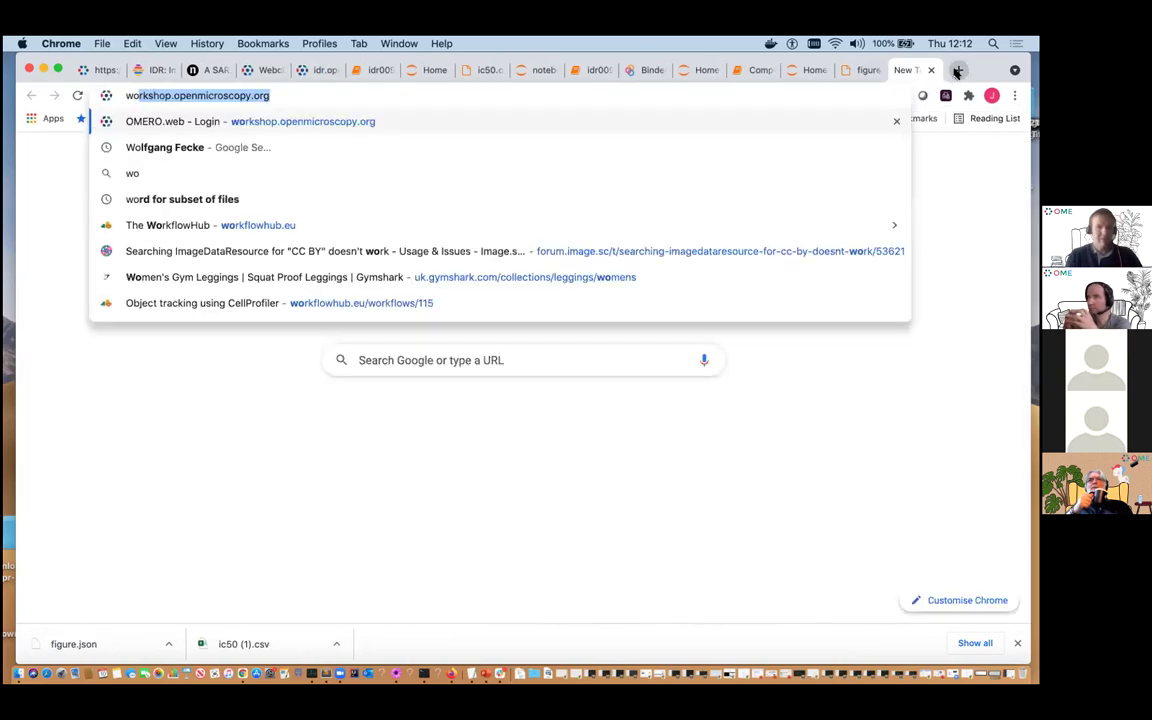
{"action": "key", "text": "Return"}
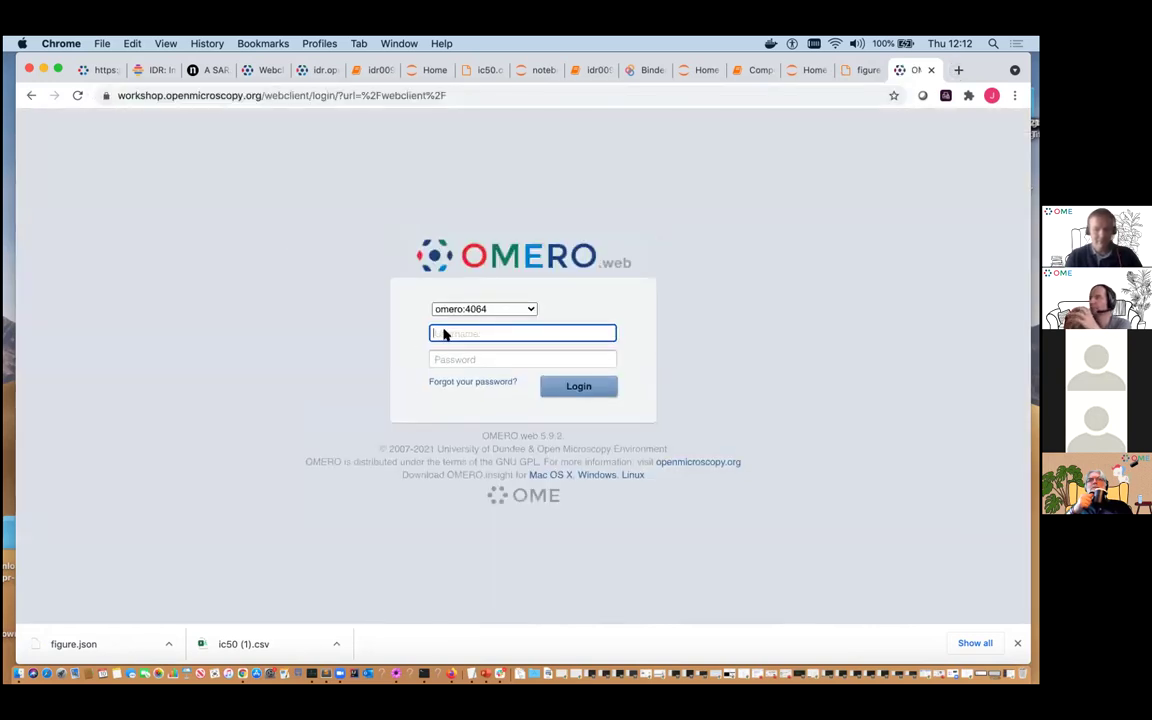
{"action": "type", "text": "trainer-1"}
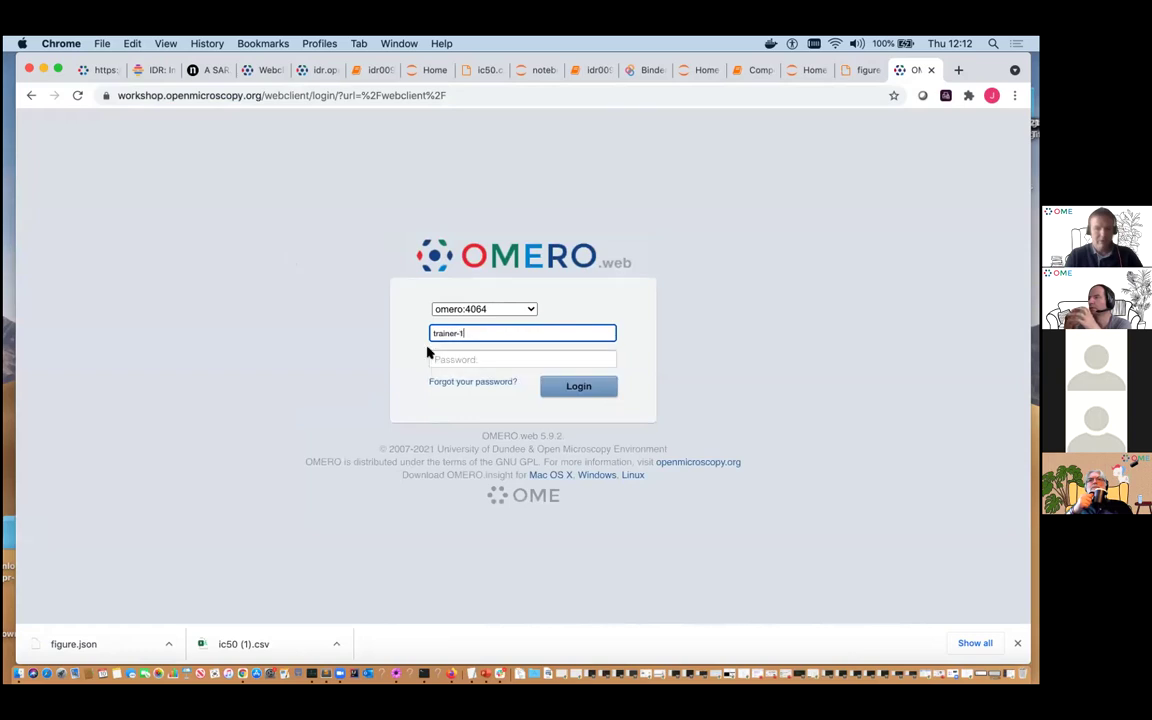
{"action": "left_click", "coordinate": [445, 360]}
{"action": "type", "text": "*"}
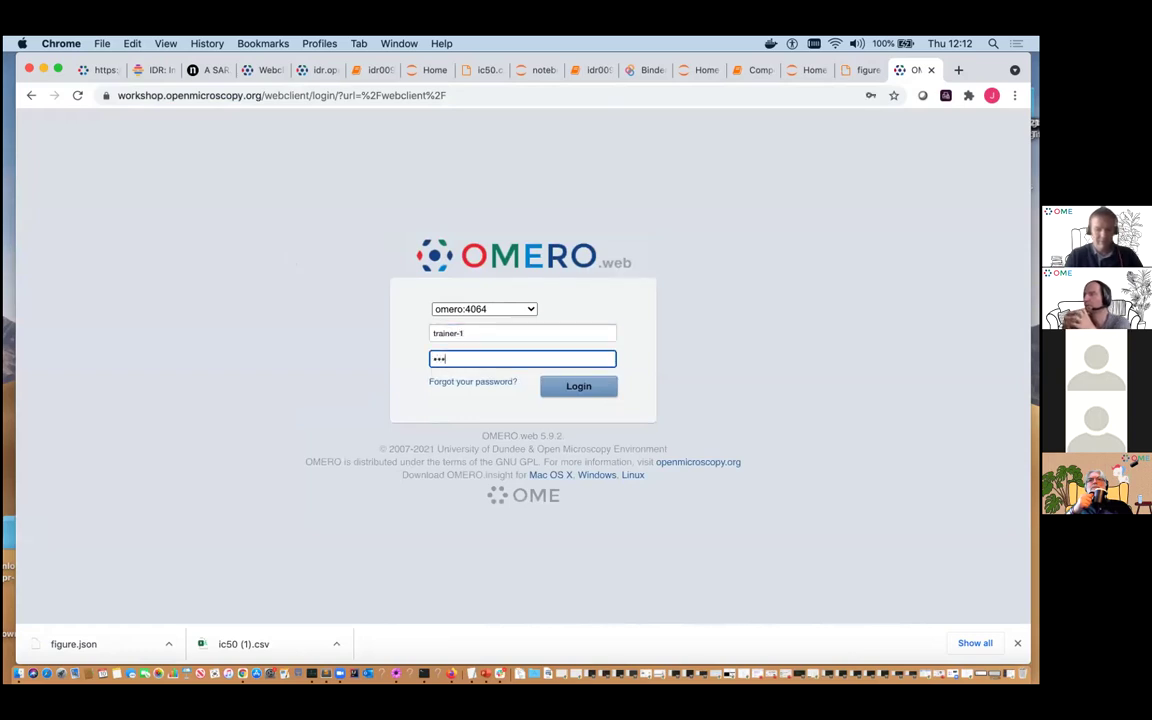
{"action": "type", "text": "******"}
{"action": "key", "text": "Return"}
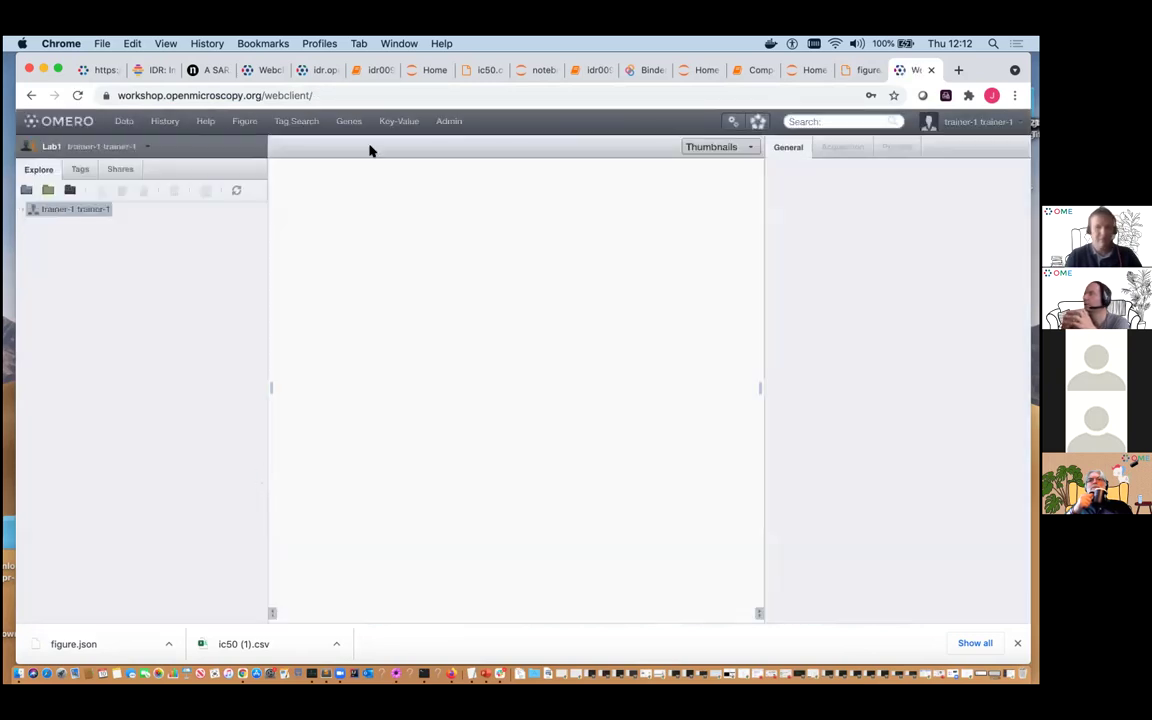
Launch OMERO.figure, dismiss its welcome dialog, and open the Import from JSON dialog.
{"action": "left_click", "coordinate": [244, 121]}
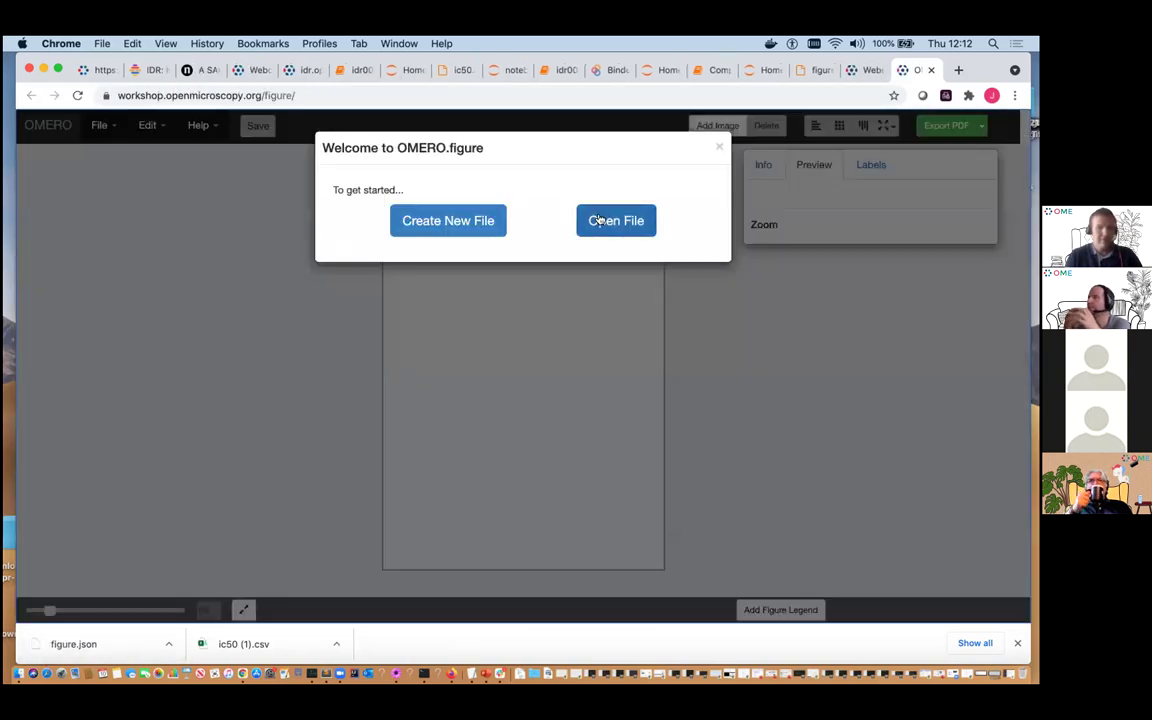
{"action": "left_click", "coordinate": [717, 149]}
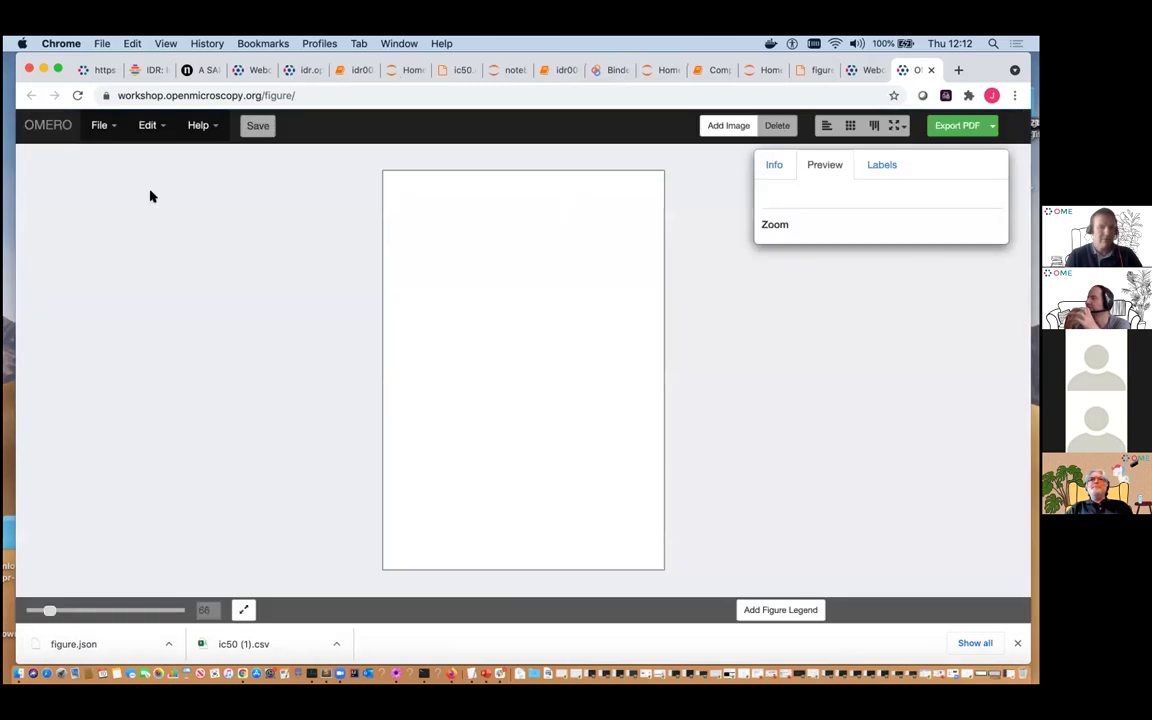
{"action": "left_click", "coordinate": [104, 124]}
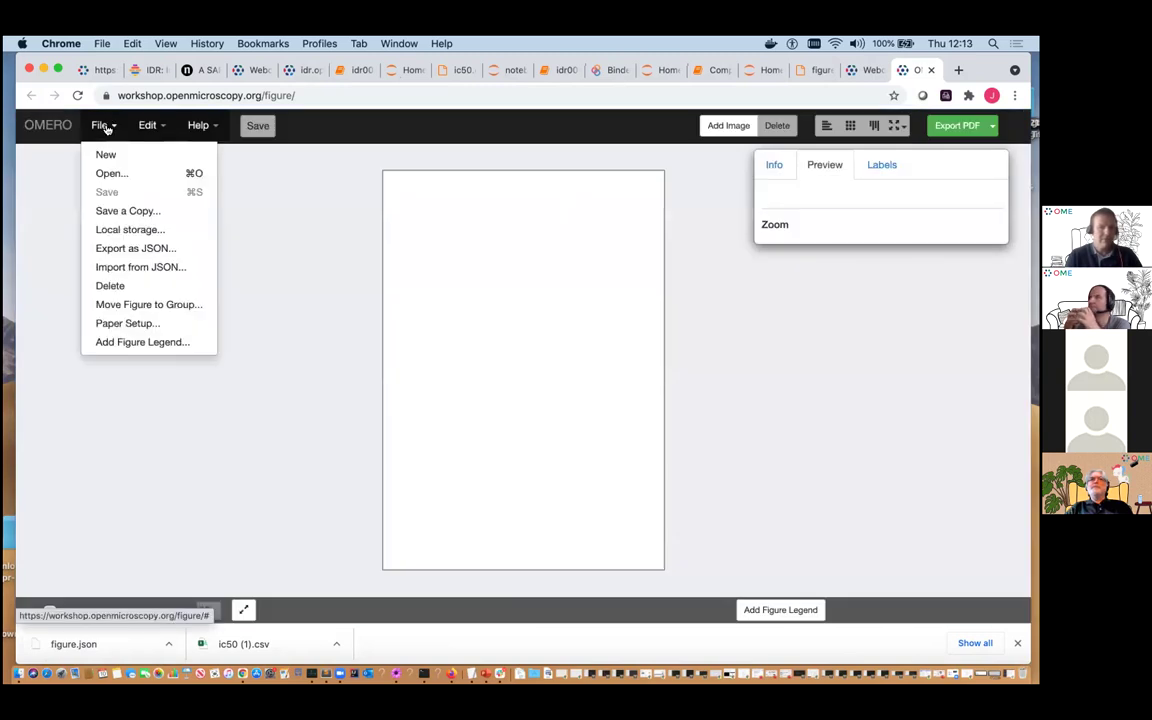
{"action": "left_click", "coordinate": [100, 266]}
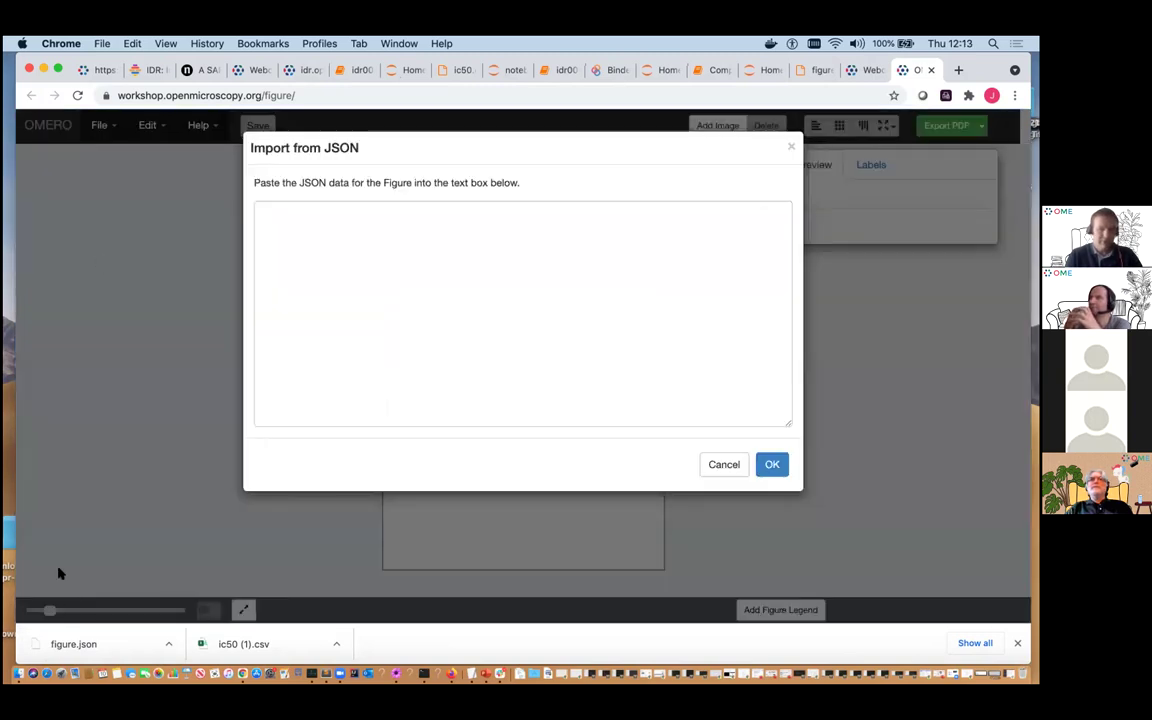
Open figure.json from the Downloads folder in Sublime Text 2 and copy its entire content.
{"action": "left_click", "coordinate": [17, 673]}
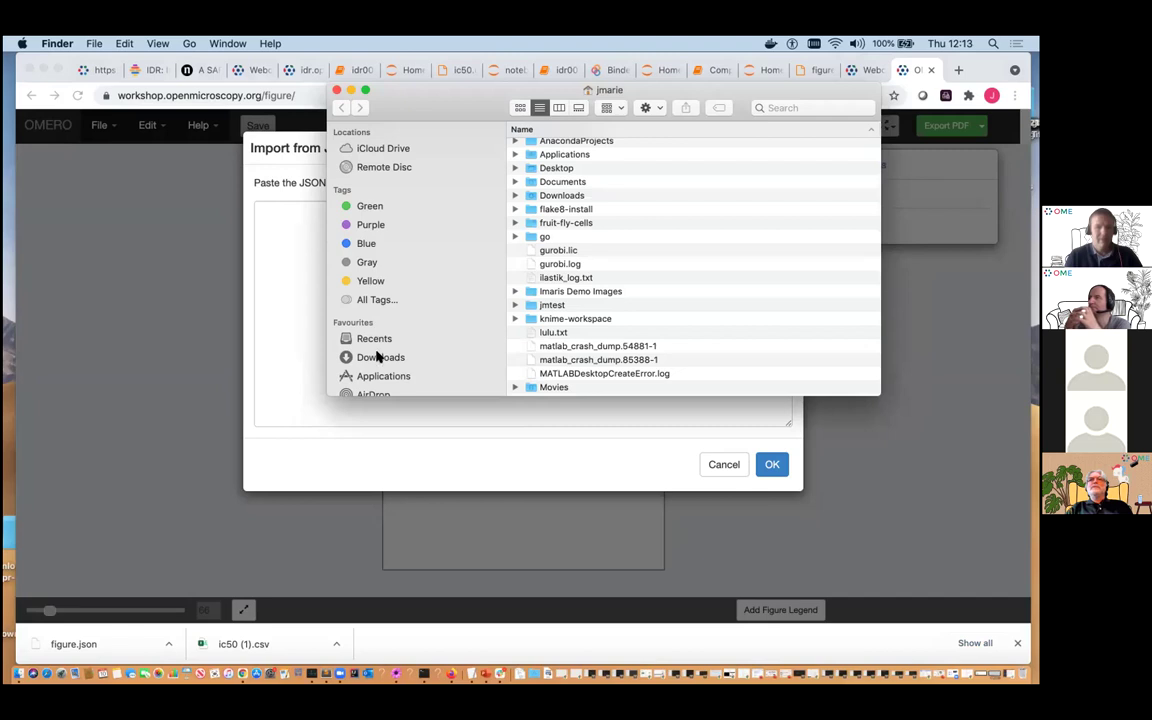
{"action": "left_click", "coordinate": [378, 357]}
{"action": "scroll", "coordinate": [553, 147], "scroll_direction": "up", "scroll_amount": 5}
{"action": "left_click_drag", "start_coordinate": [553, 147], "coordinate": [325, 678]}
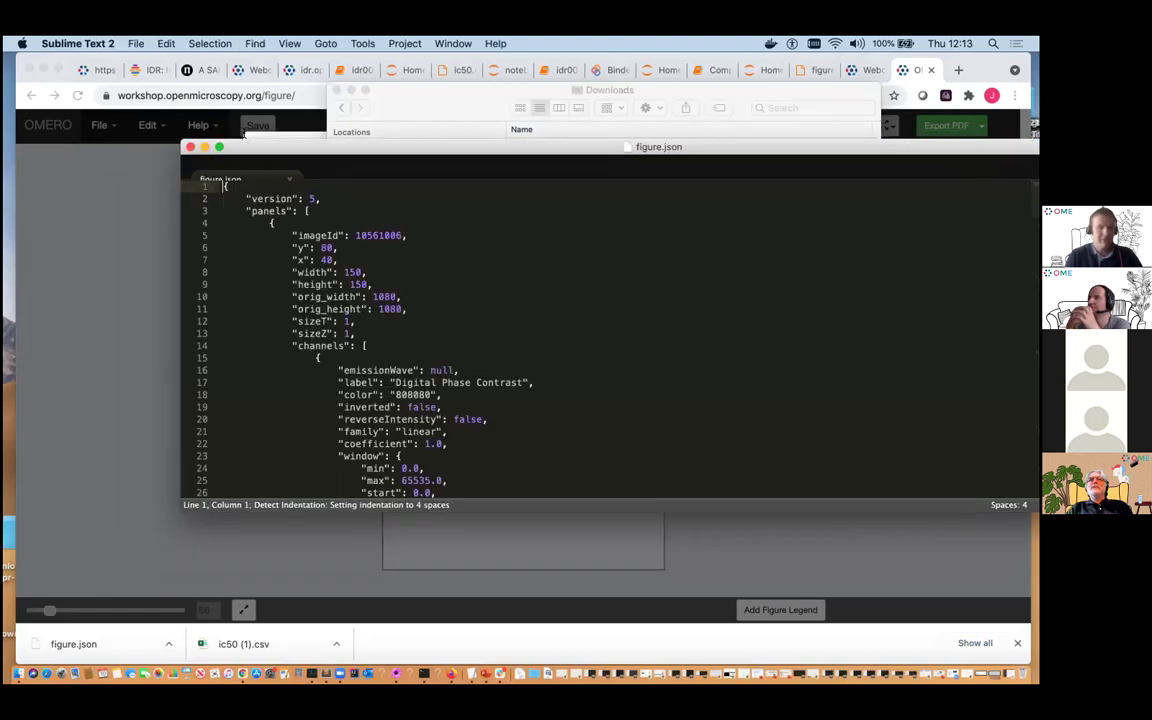
{"action": "left_click_drag", "start_coordinate": [128, 478], "coordinate": [104, 685]}
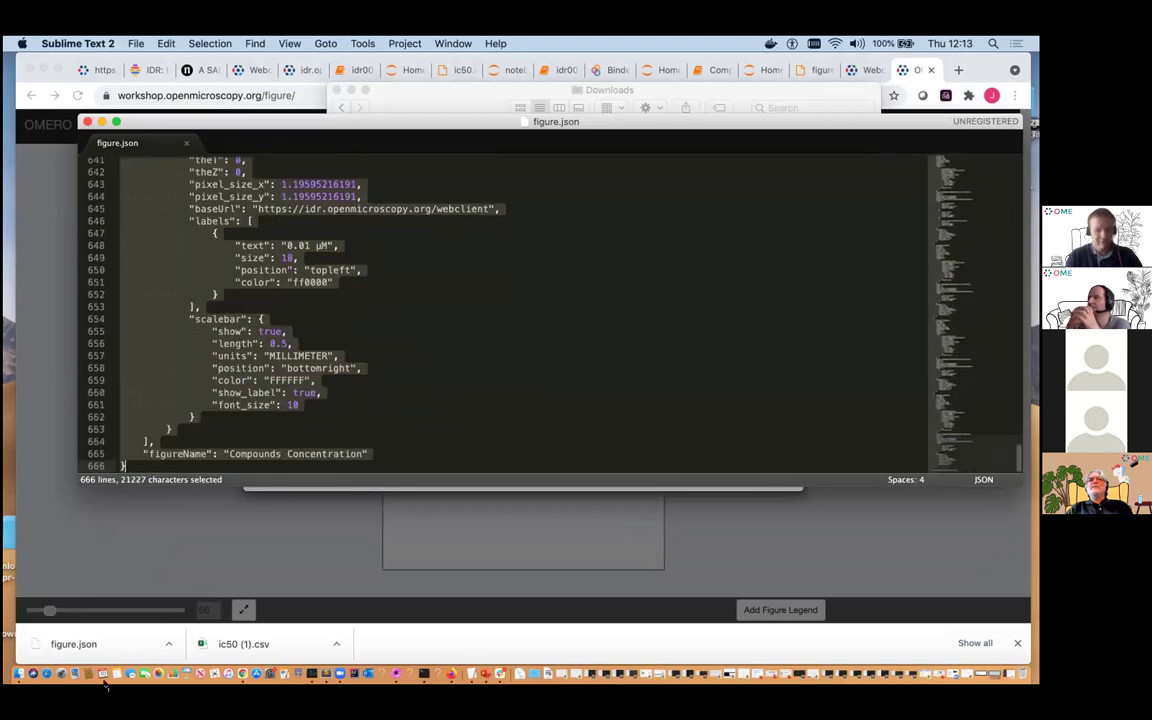
{"action": "key", "text": "super+c"}
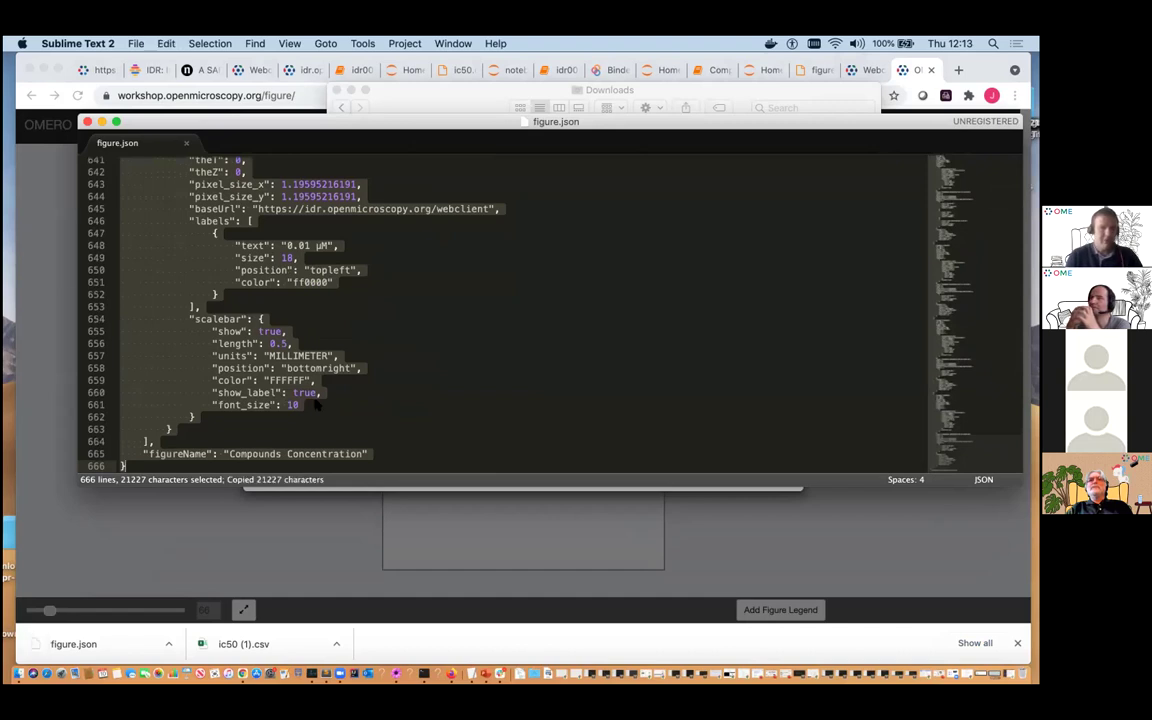
Return to Chrome, paste the copied JSON into the Import from JSON dialog, and import the figure.
{"action": "left_click", "coordinate": [43, 231]}
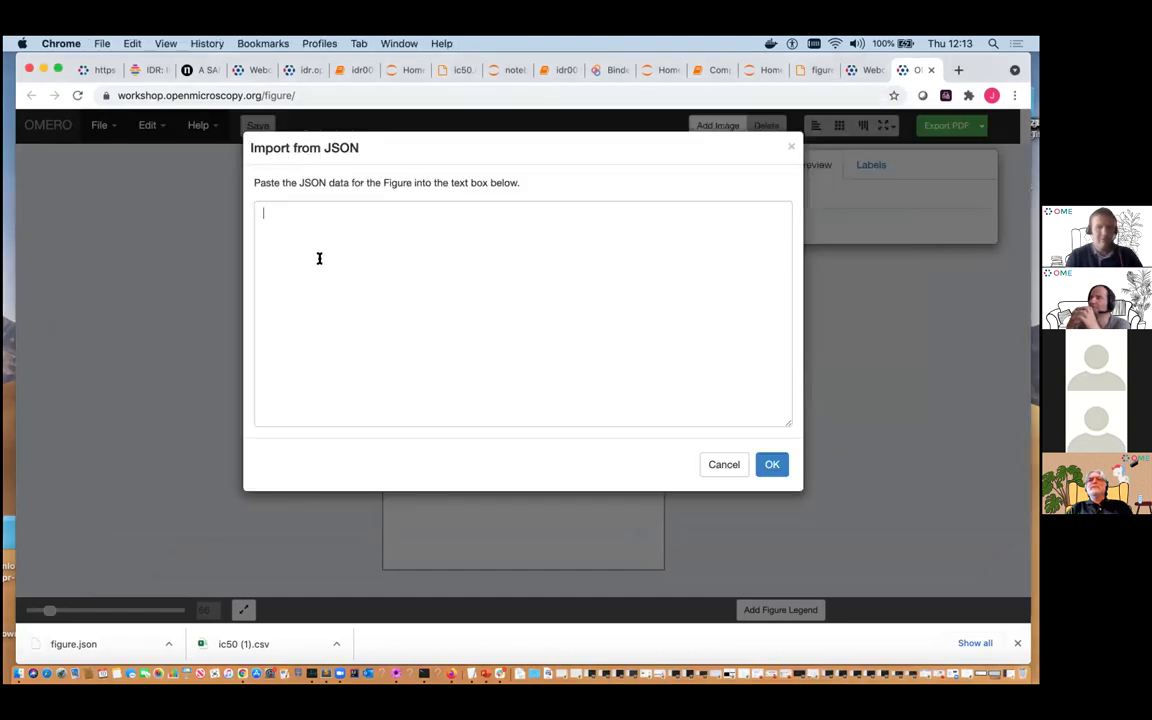
{"action": "key", "text": "super+v"}
{"action": "left_click", "coordinate": [767, 464]}
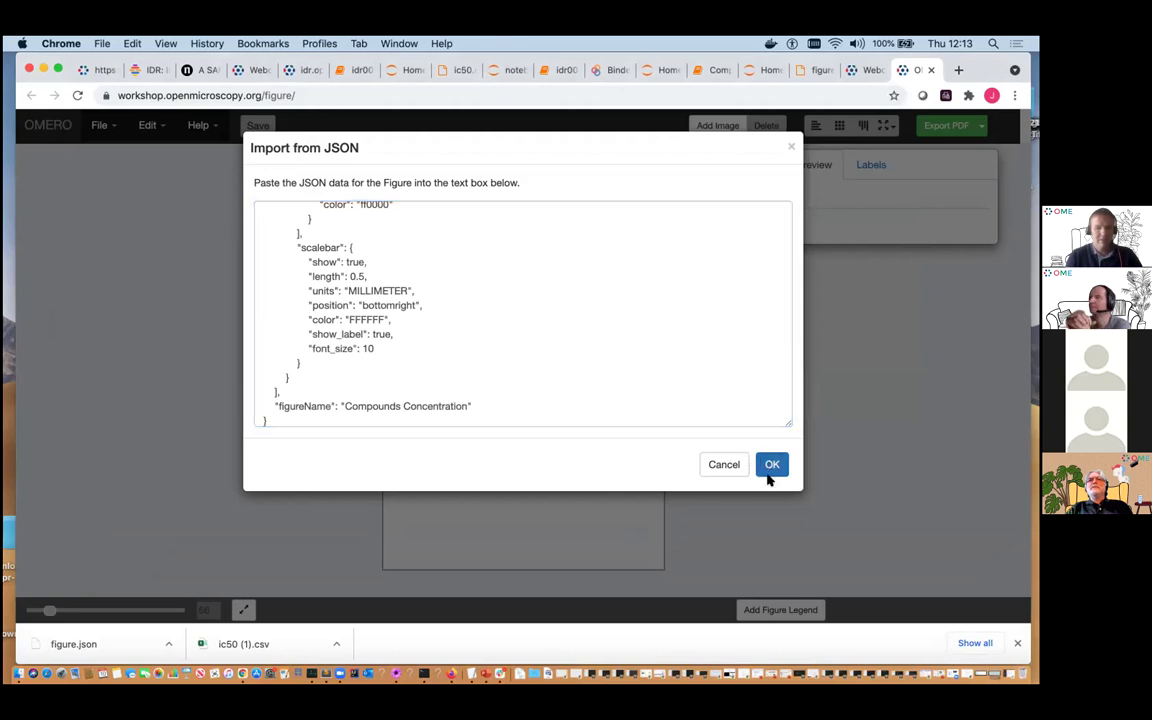
{"action": "left_click", "coordinate": [768, 468]}
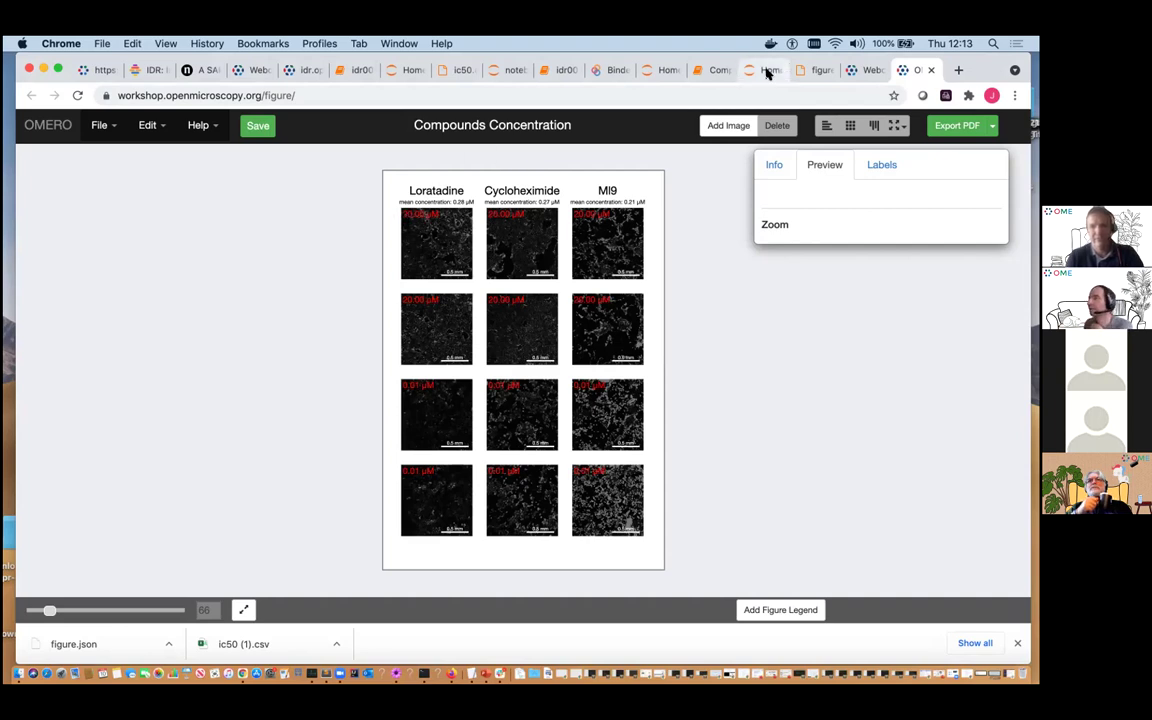
Review the Compound notebook's figure-building cells and concentration histograms, and return to the imported "Compounds Concentration" figure to compare.
{"action": "left_click", "coordinate": [712, 70]}
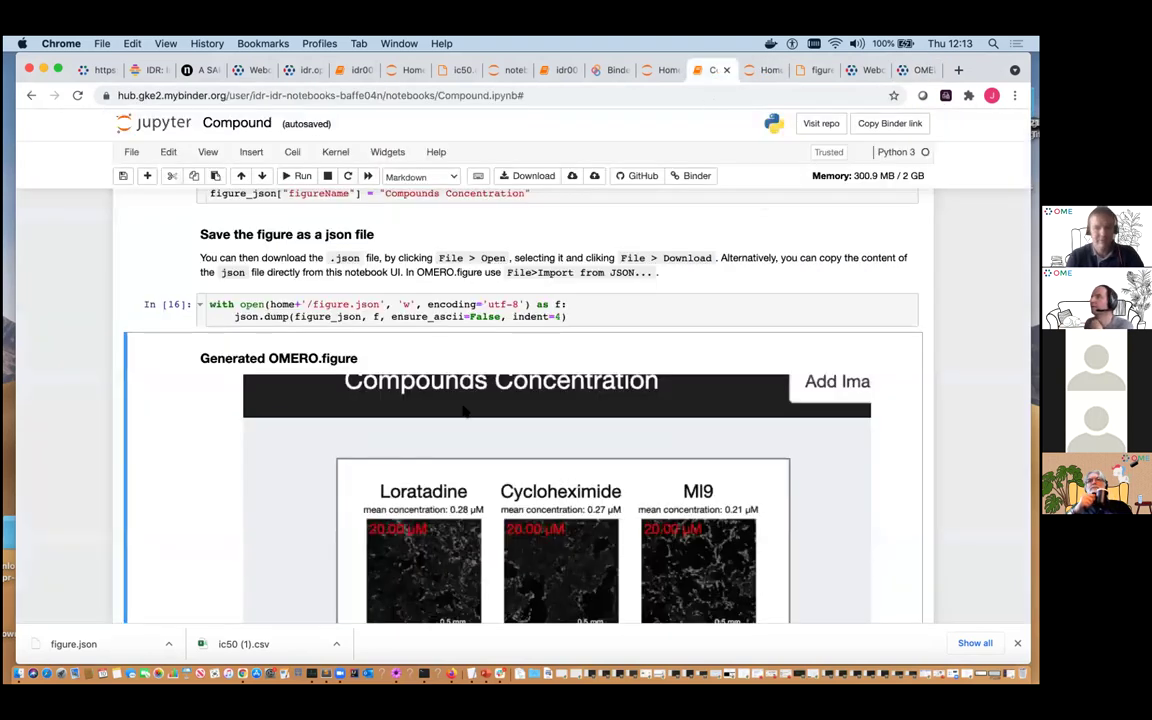
{"action": "scroll", "coordinate": [136, 342], "scroll_direction": "up", "scroll_amount": 15}
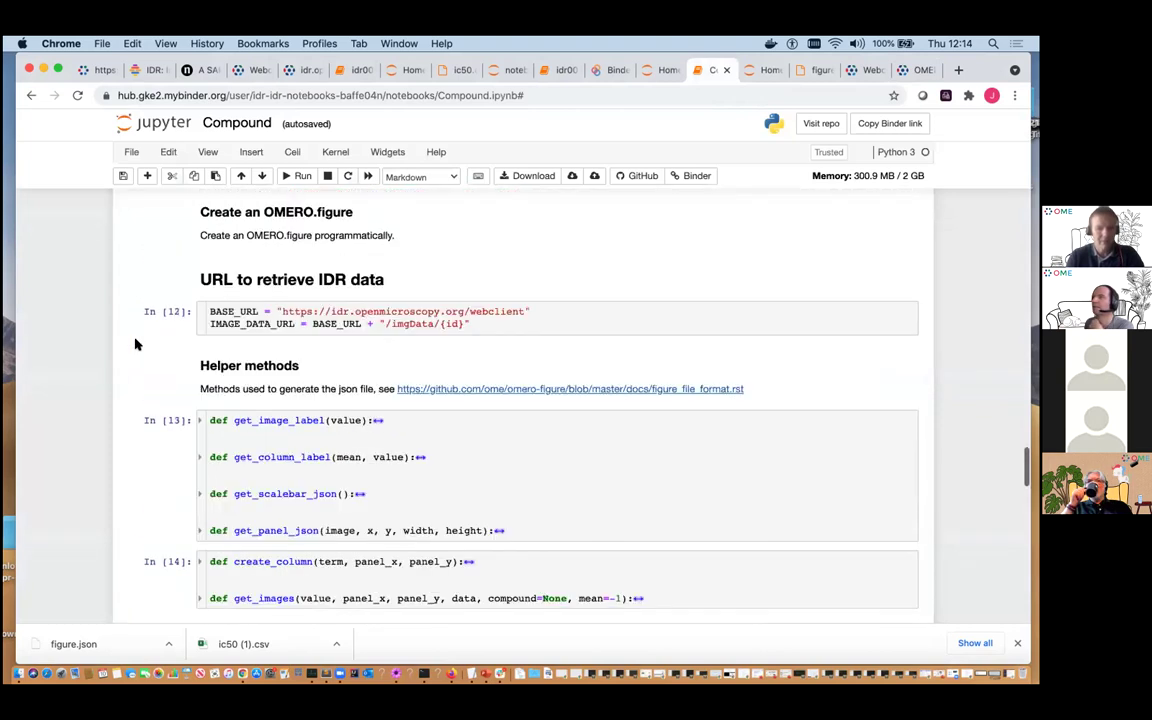
{"action": "scroll", "coordinate": [136, 342], "scroll_direction": "up", "scroll_amount": 4}
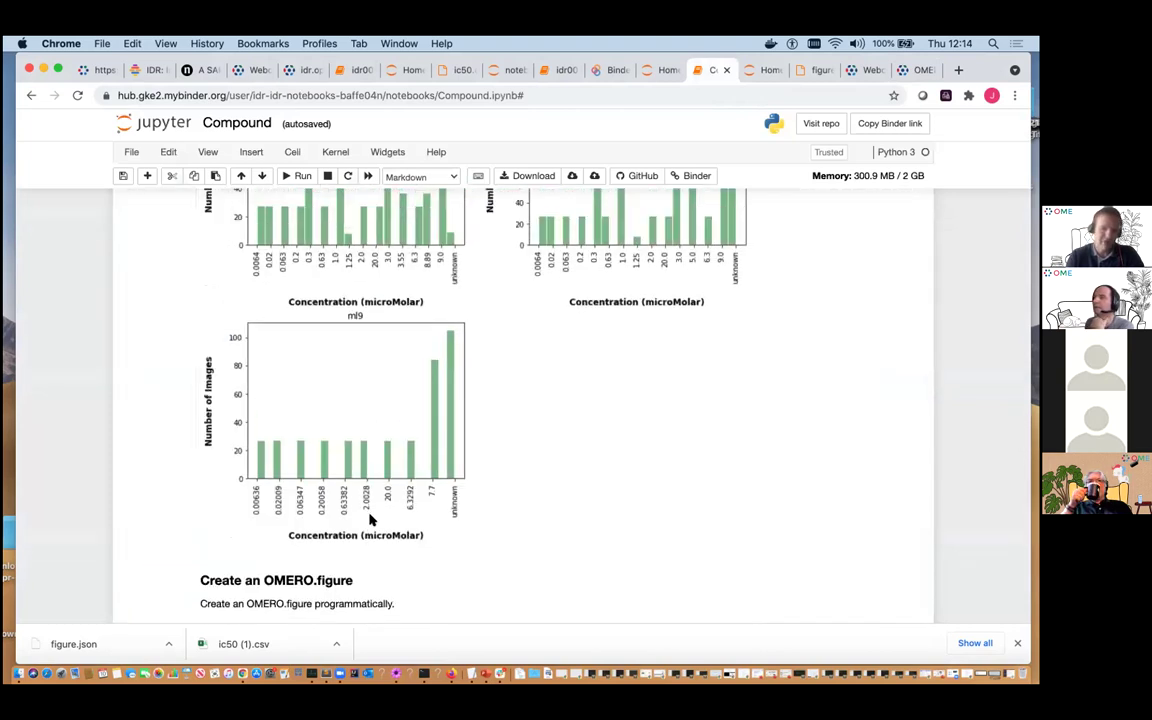
{"action": "left_click", "coordinate": [918, 70]}
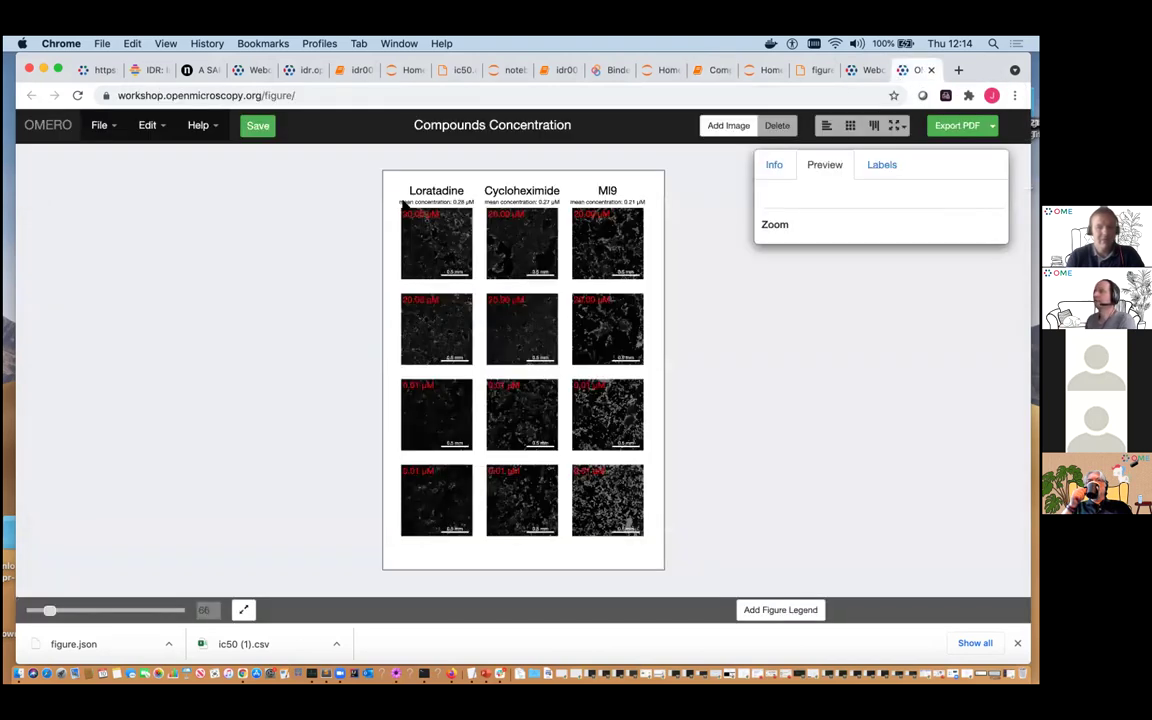